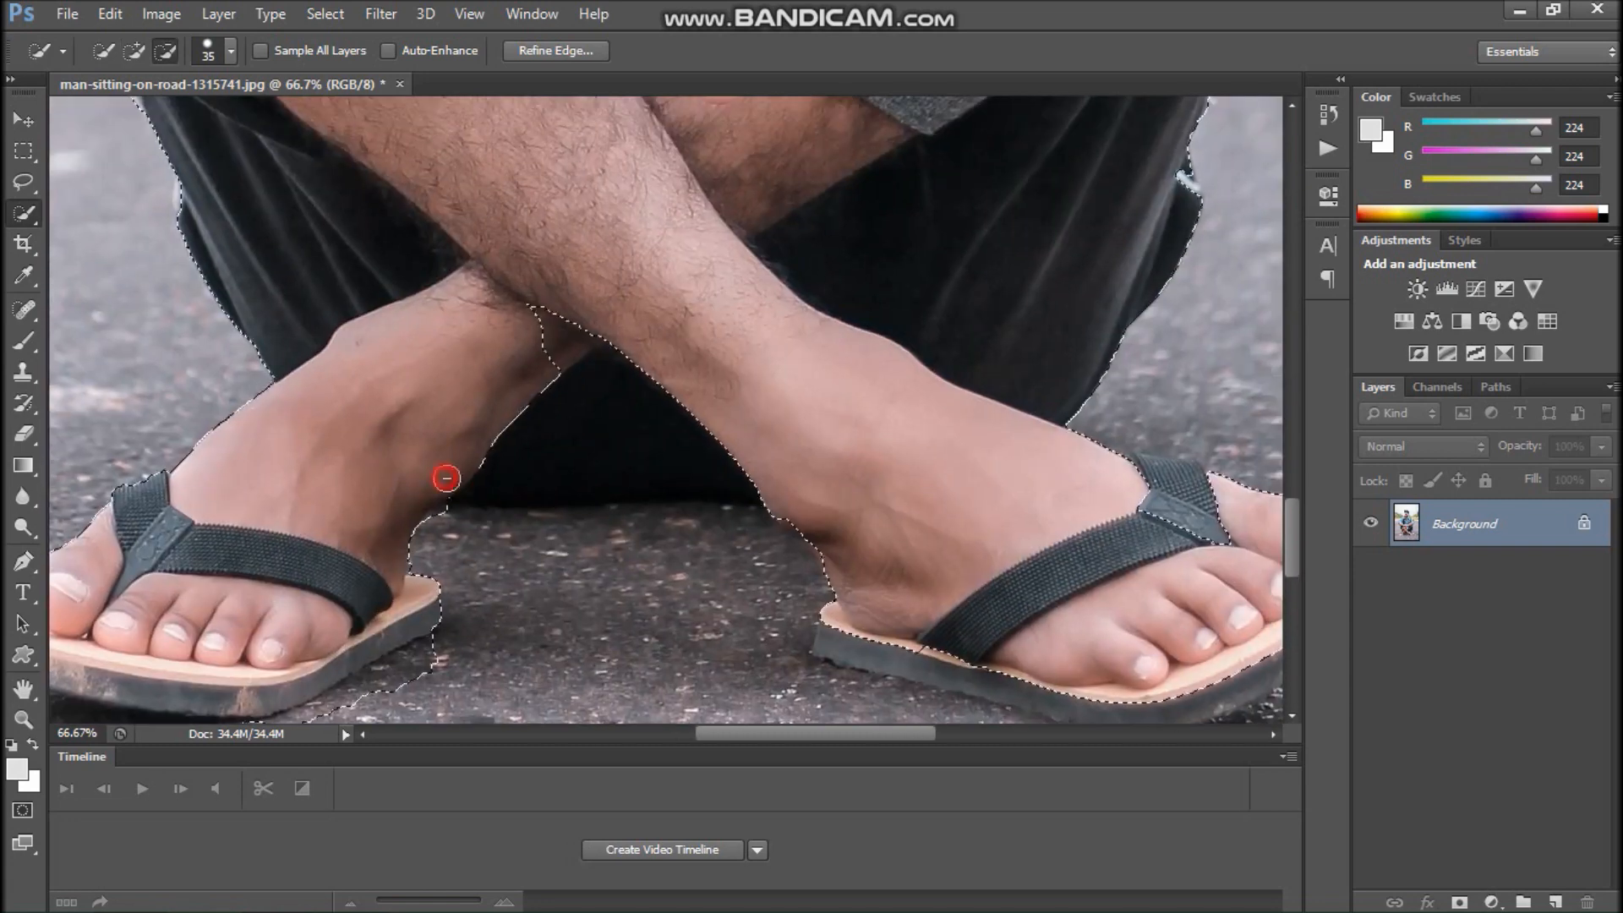
- Subtract excess background around the ankles and sandals from the quick selection of the man
left_click_drag(837, 583, 481, 520)
mouse_move(481, 574)
left_mouse_down()
mouse_move(845, 656)
mouse_move(1044, 541)
left_mouse_up()
left_click_drag(849, 444, 779, 467)
left_click_drag(675, 326, 772, 556)
left_click_drag(947, 312, 800, 550)
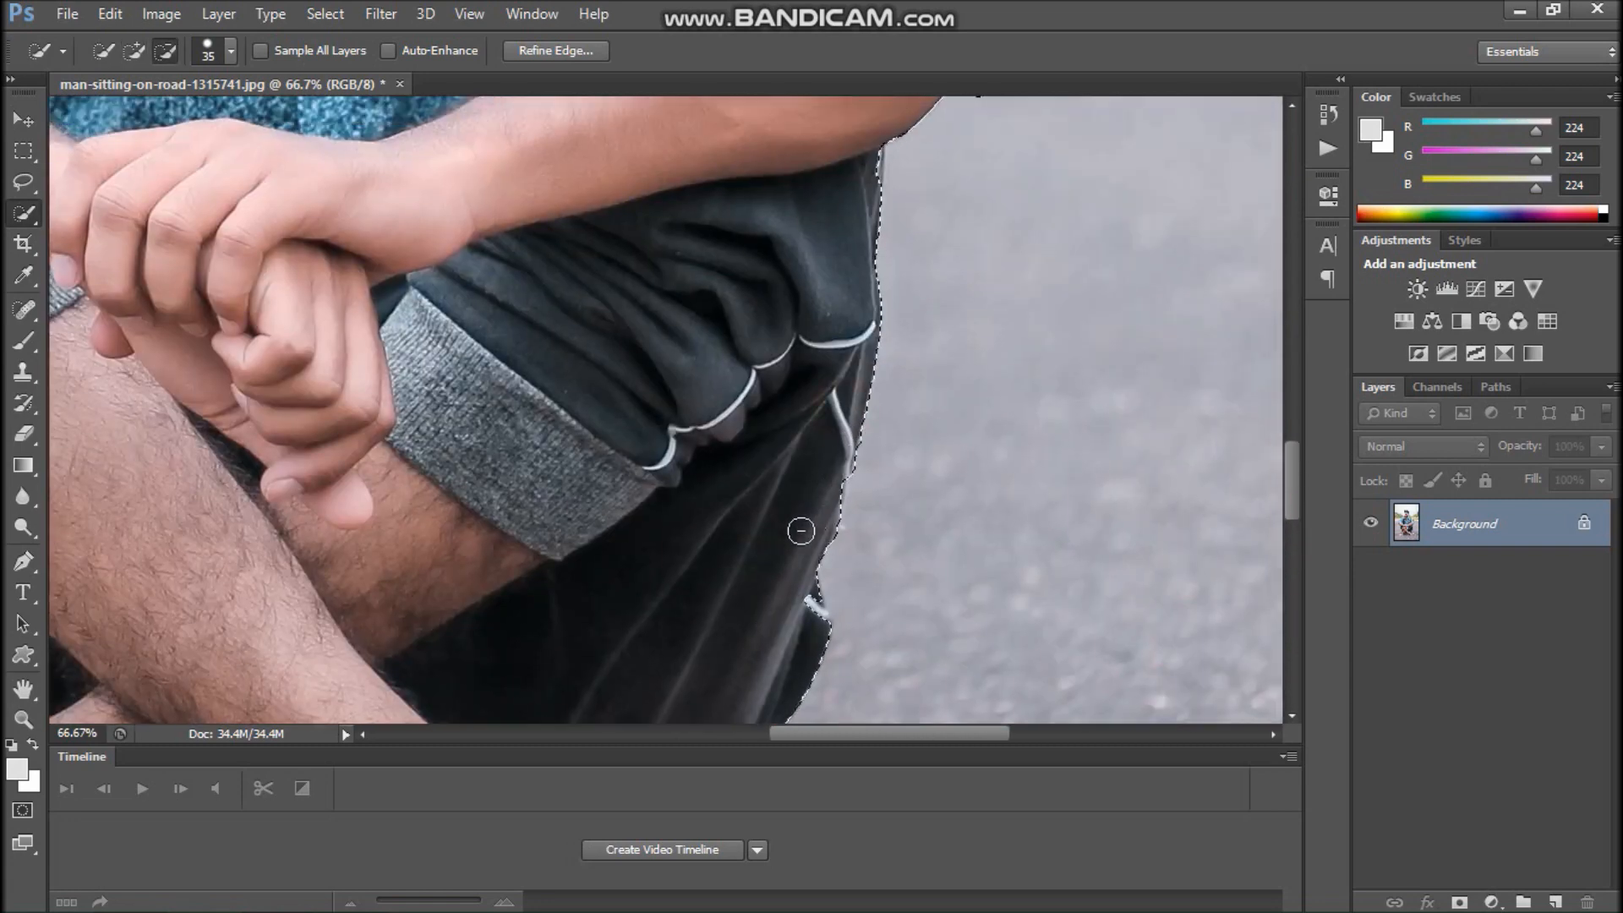
- Examine the selection edge along the shorts, arm, shoulder and head
left_click_drag(797, 289, 778, 565)
left_click_drag(778, 508, 717, 546)
left_click_drag(888, 355, 766, 557)
mouse_move(799, 529)
left_mouse_down()
mouse_move(816, 499)
mouse_move(798, 423)
left_mouse_up()
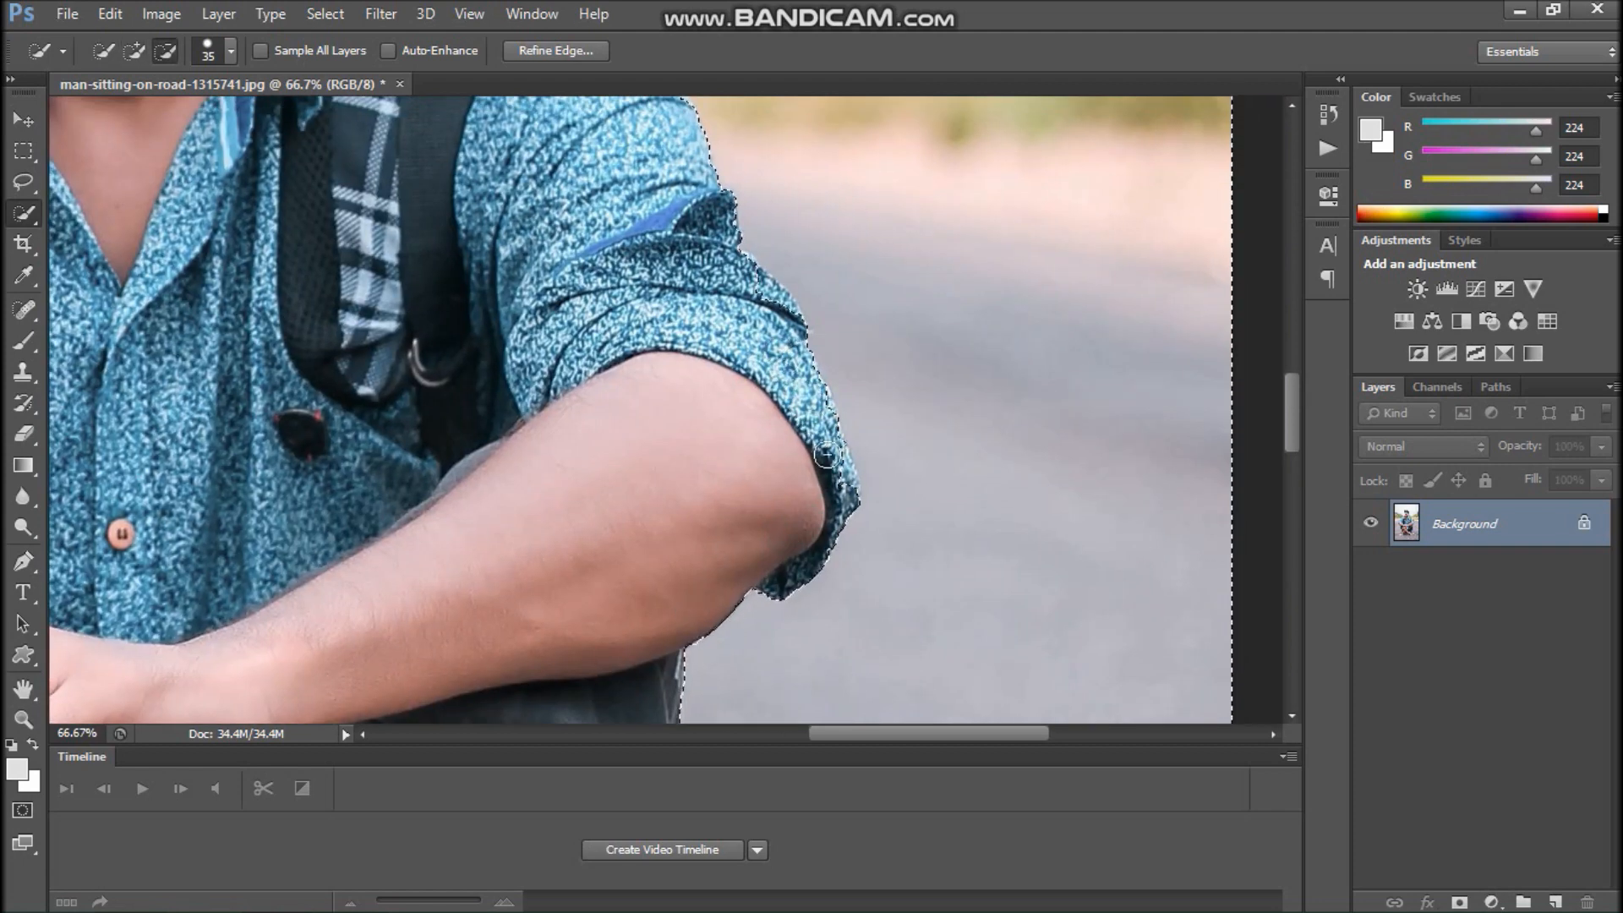
left_click_drag(690, 483, 746, 695)
mouse_move(710, 430)
left_mouse_down()
mouse_move(804, 583)
mouse_move(942, 663)
left_mouse_up()
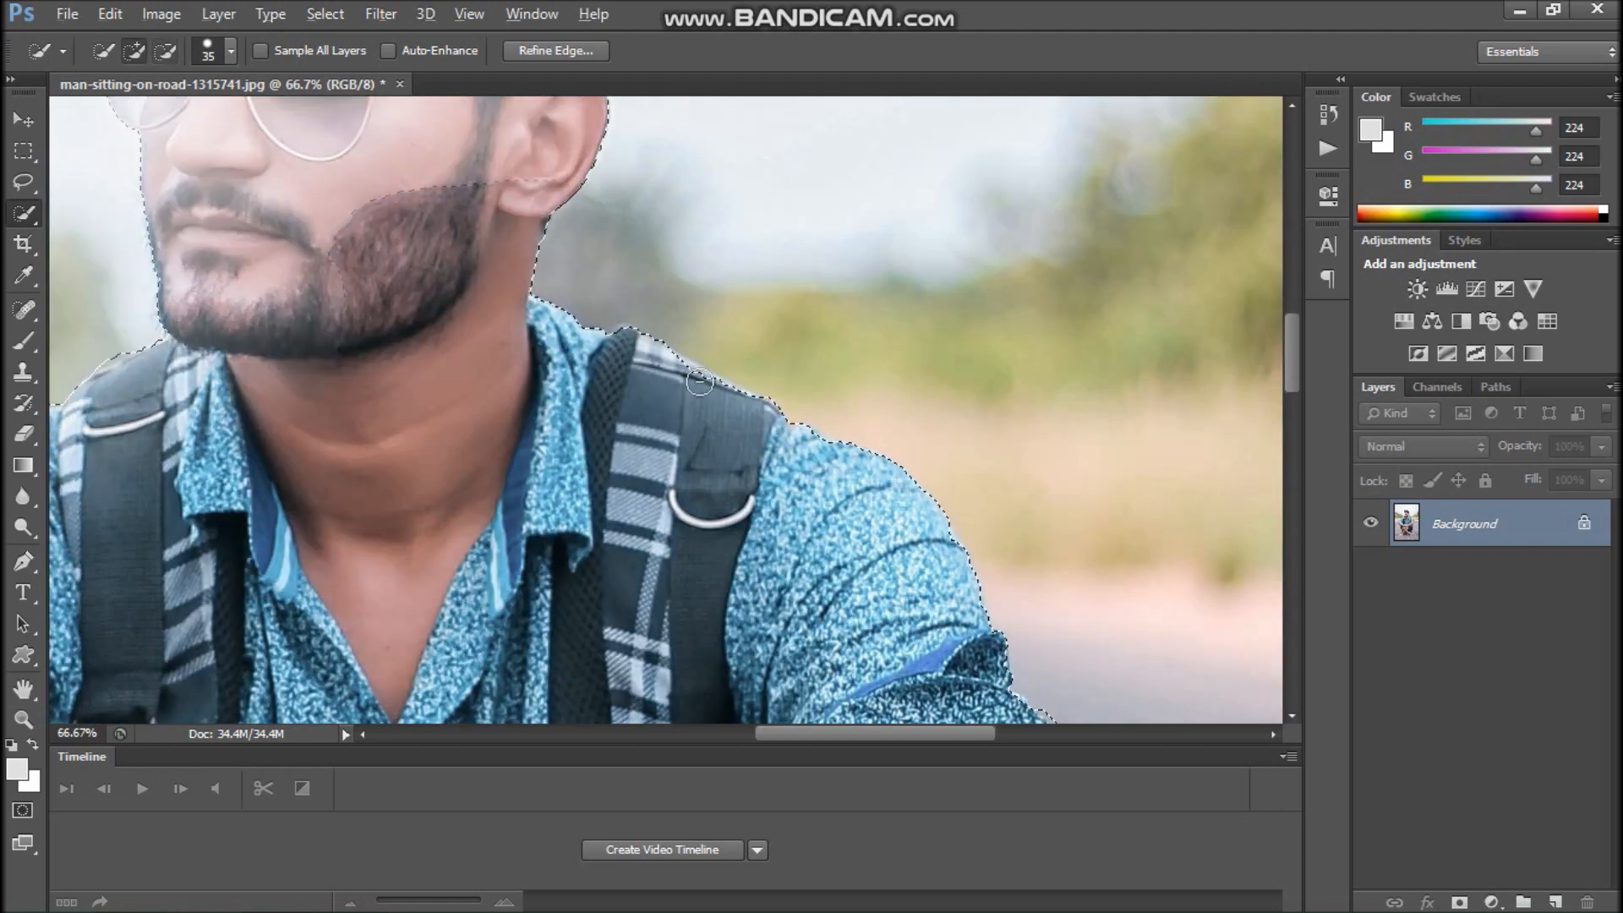
left_click_drag(508, 178, 641, 479)
left_click_drag(568, 517, 608, 423)
key("alt")
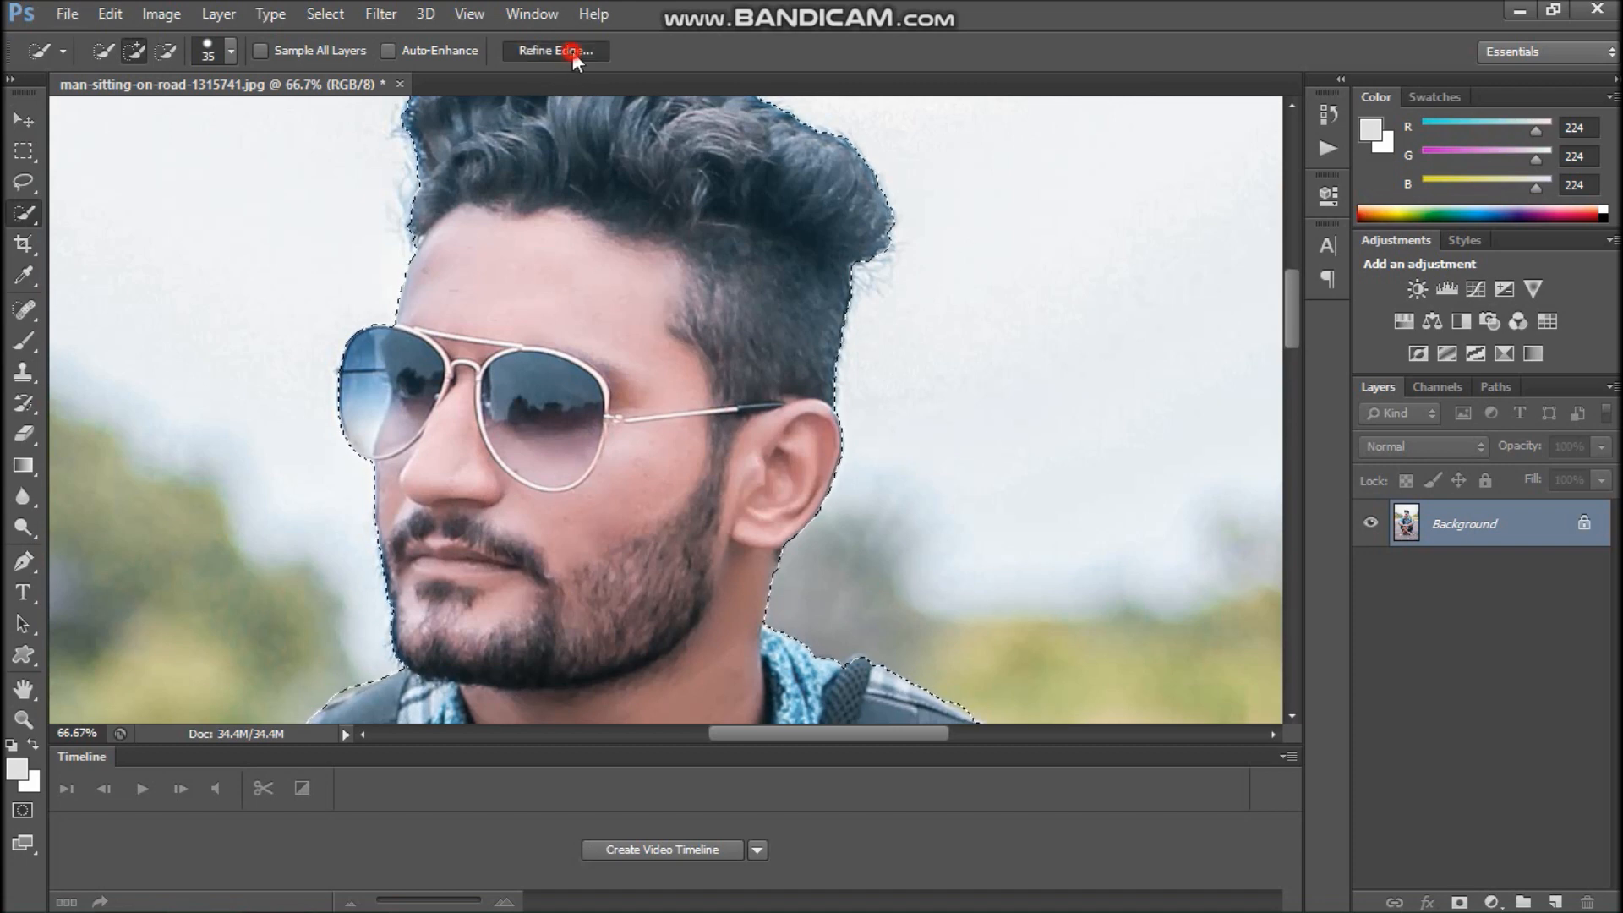
- Start Refine Edge on the selection and brush along the face and sunglasses with the Refine Radius tool
left_click(571, 53)
left_click_drag(389, 590, 365, 473)
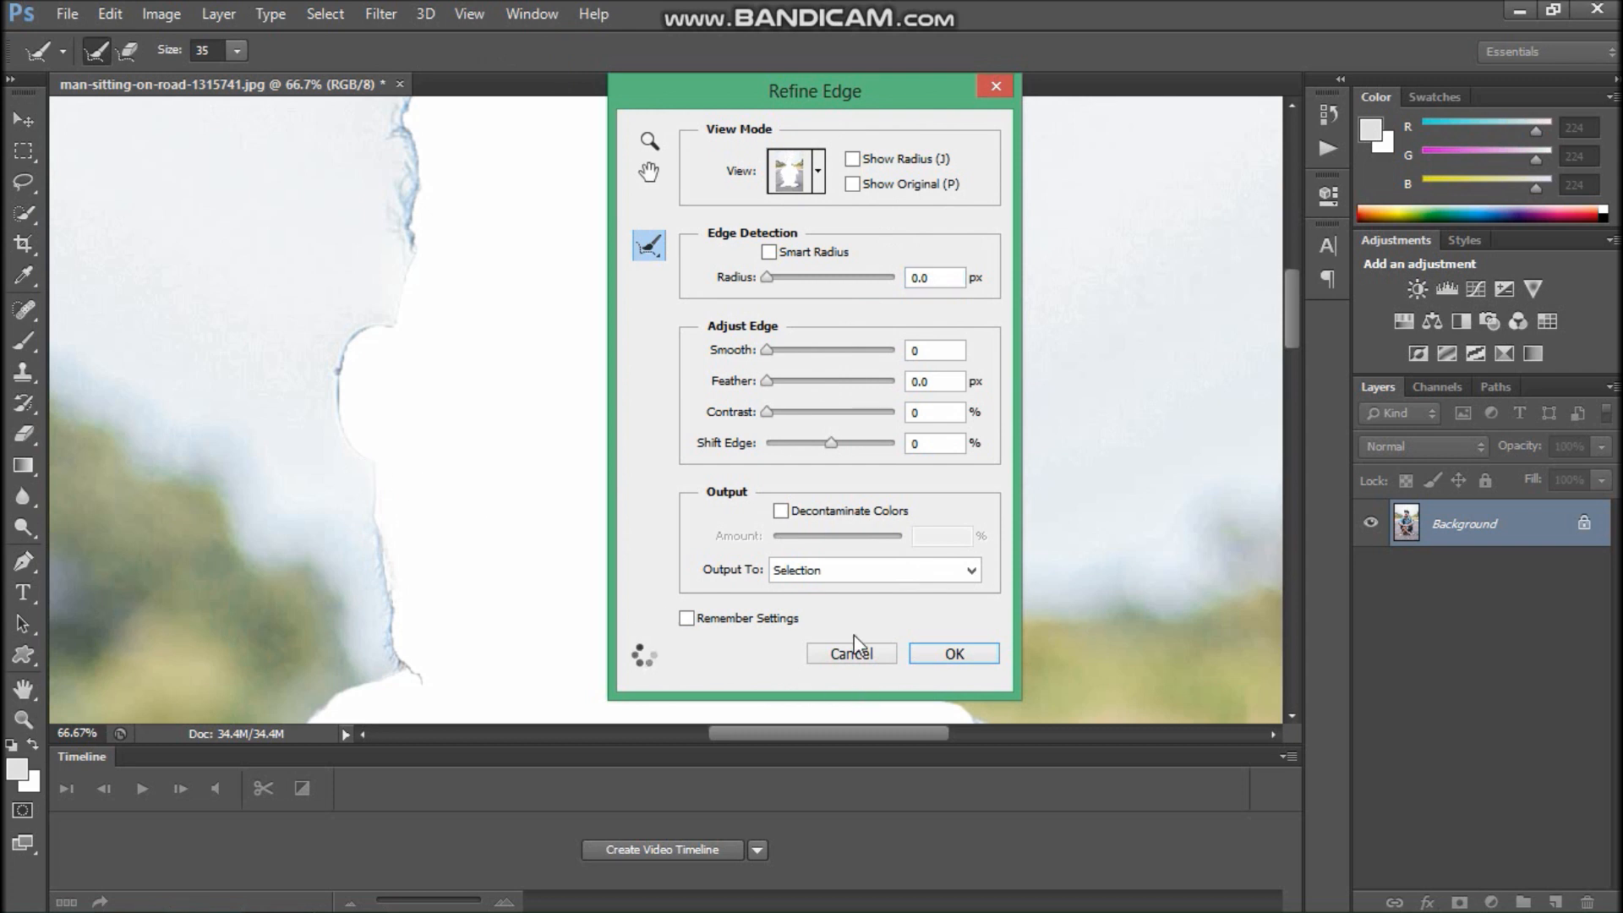
mouse_move(413, 665)
left_mouse_down()
mouse_move(398, 659)
mouse_move(338, 379)
mouse_move(381, 326)
left_mouse_up()
mouse_move(396, 331)
left_mouse_down()
mouse_move(359, 340)
mouse_move(333, 406)
mouse_move(373, 603)
mouse_move(414, 674)
left_mouse_up()
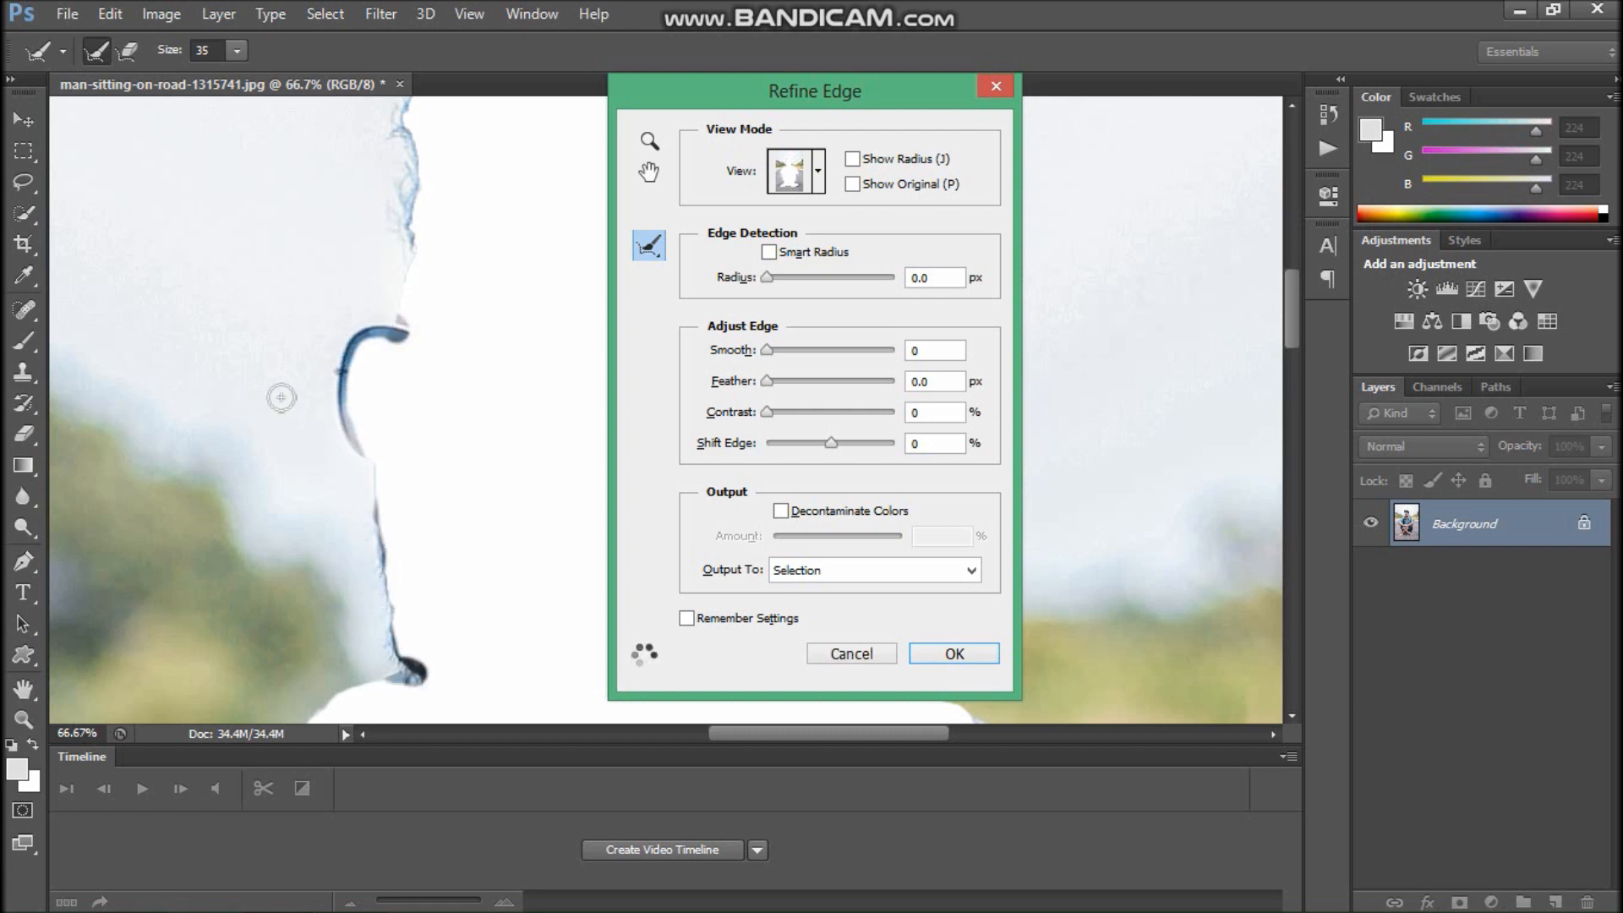
left_click(388, 617)
left_click_drag(387, 617, 372, 520)
- Turn on Smart Radius and brush the refinement along the beard, face and sunglasses edge again
left_click(771, 256)
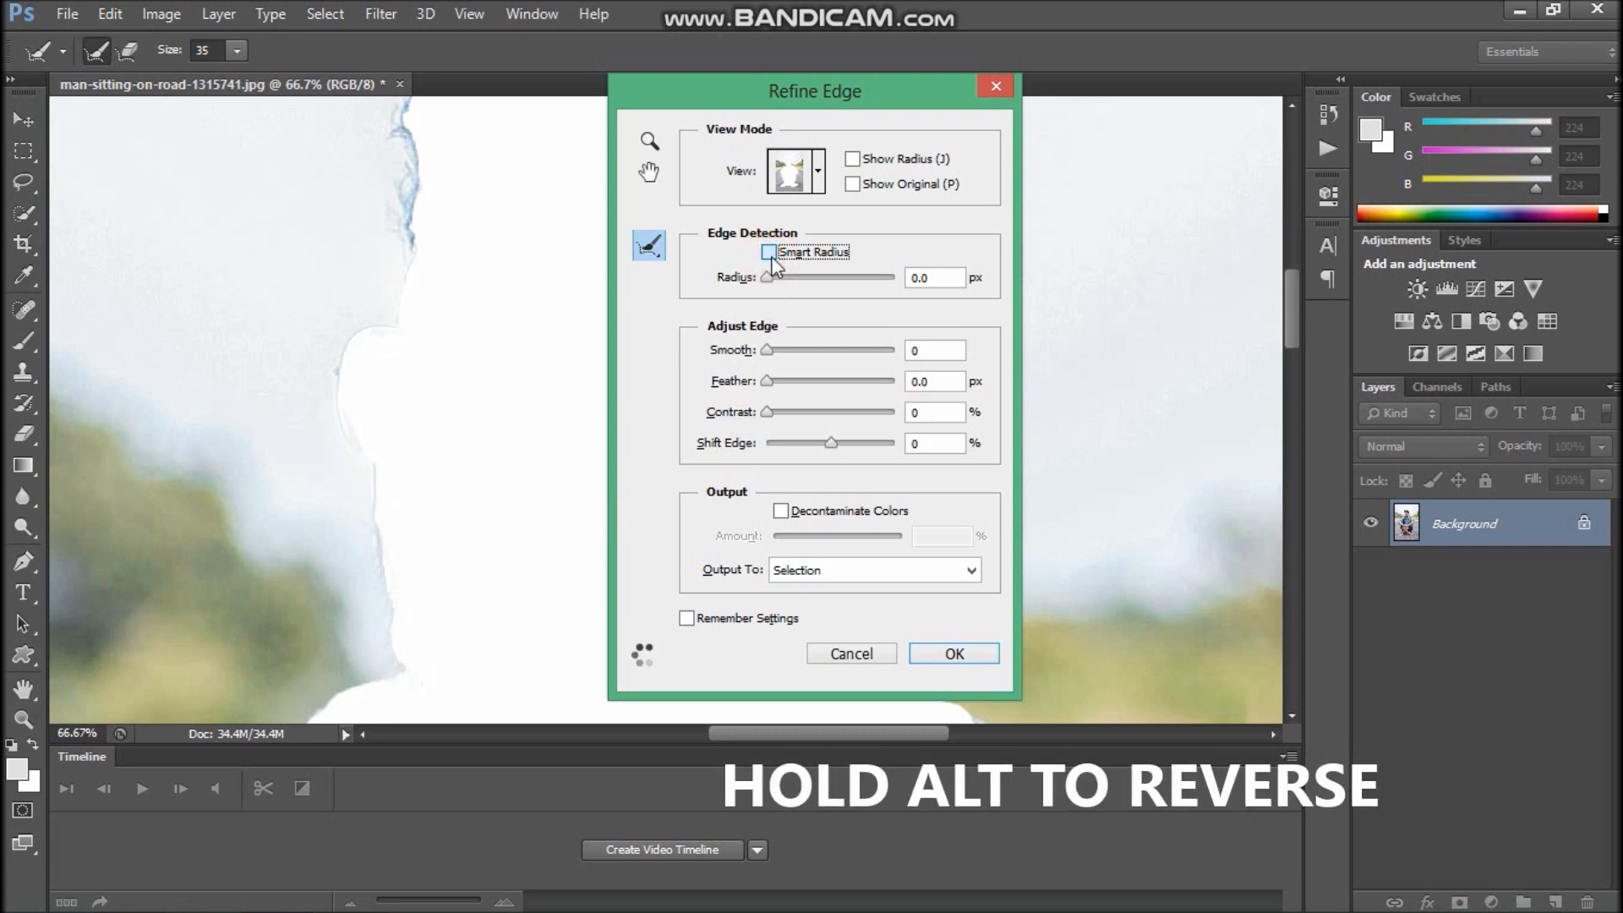
left_click(769, 256)
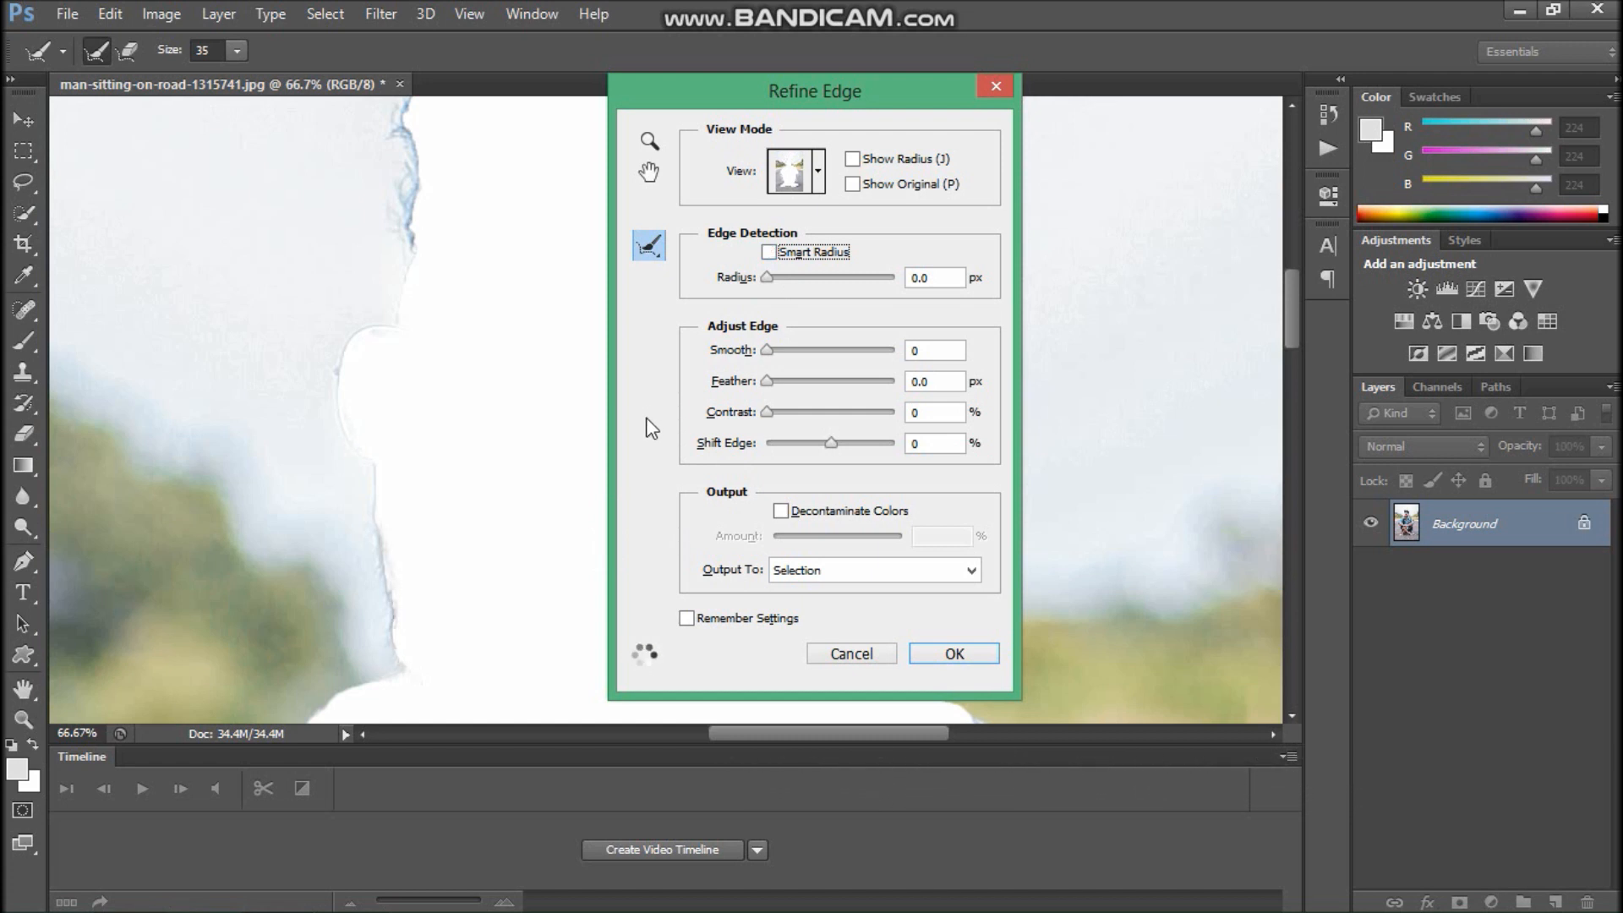
scroll(457, 518, "down", 5)
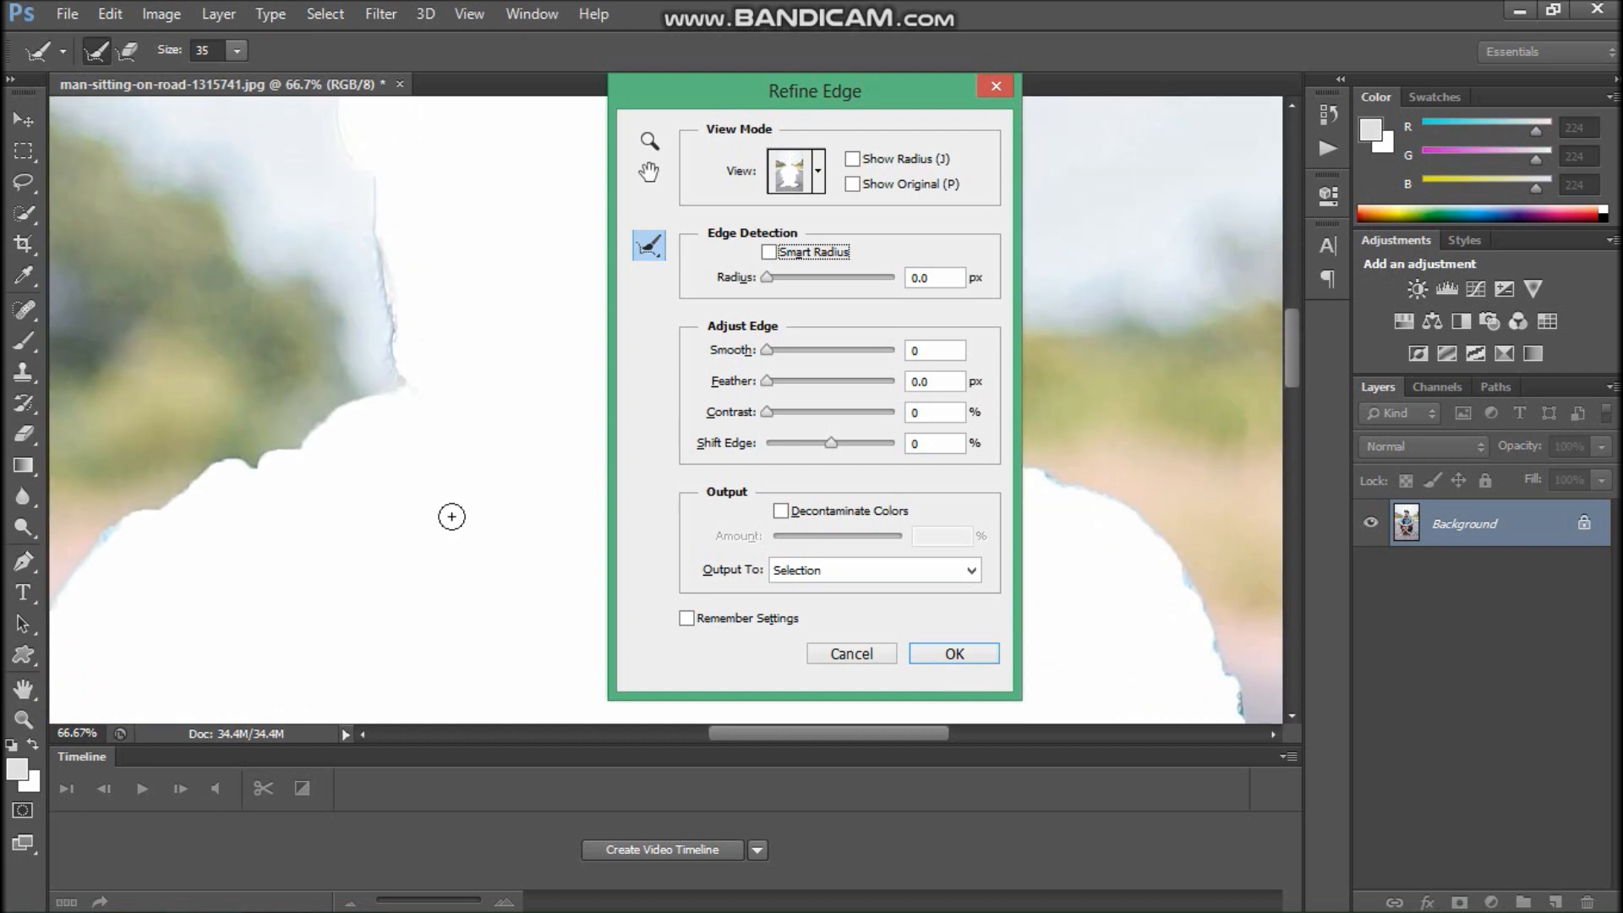
scroll(339, 415, "up", 5)
left_click(769, 253)
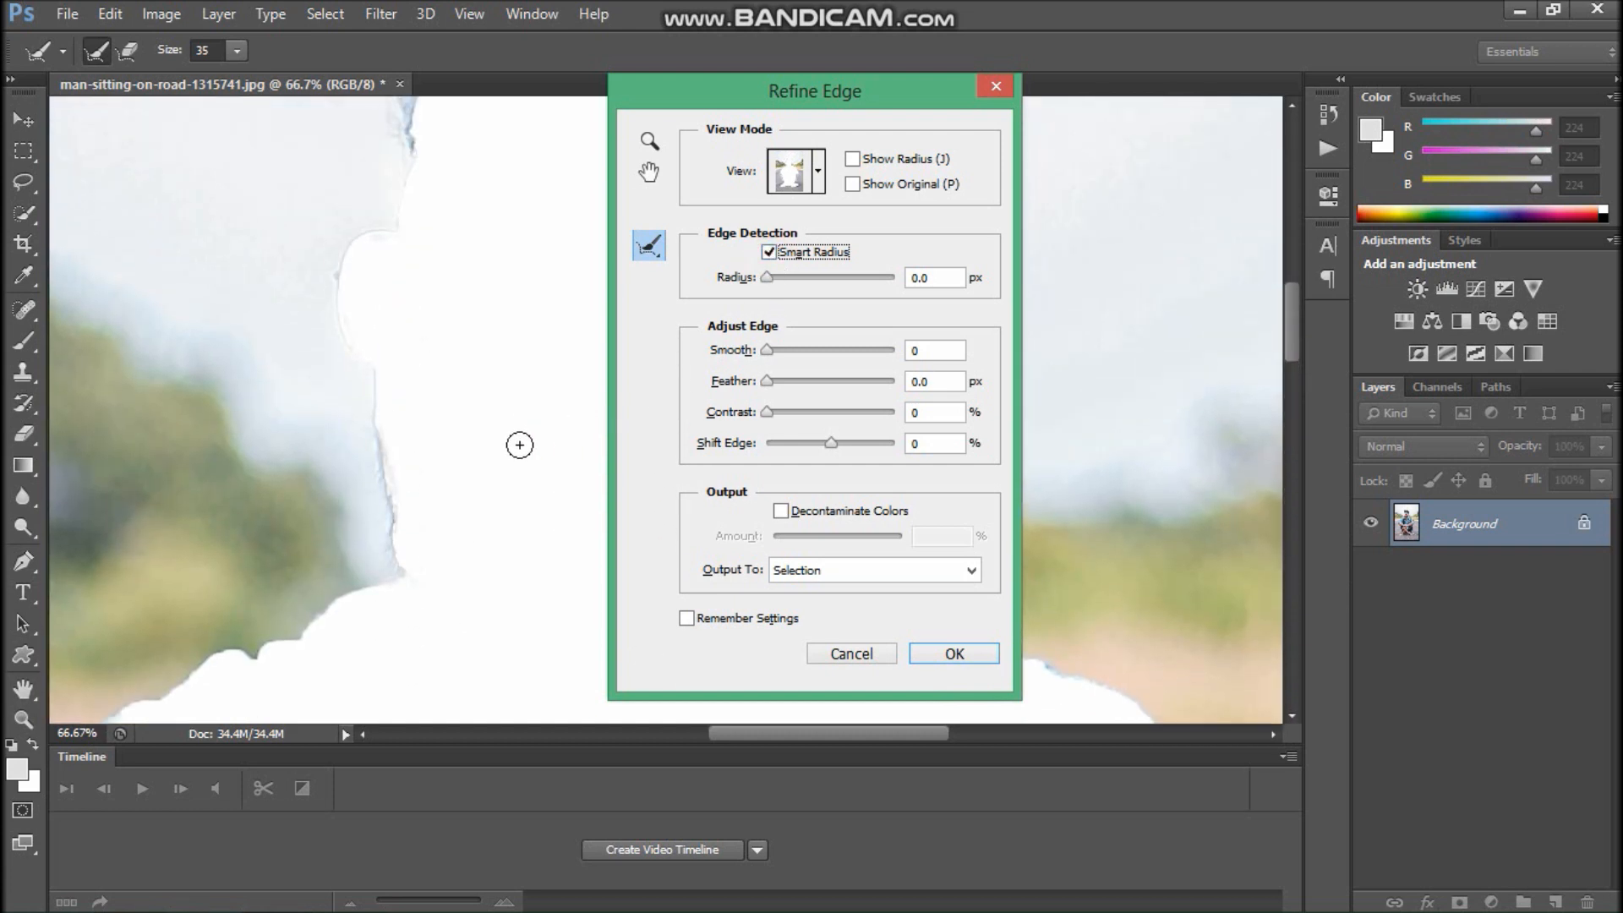
scroll(509, 449, "up", 1)
mouse_move(398, 573)
left_mouse_down()
mouse_move(369, 544)
mouse_move(387, 586)
left_mouse_up()
mouse_move(384, 510)
left_mouse_down()
mouse_move(382, 601)
mouse_move(379, 551)
left_mouse_up()
mouse_move(366, 467)
left_mouse_down()
mouse_move(329, 359)
mouse_move(388, 297)
left_mouse_up()
- Refine the selection edge along the hair above the forehead and up to the crown
scroll(474, 346, "up", 5)
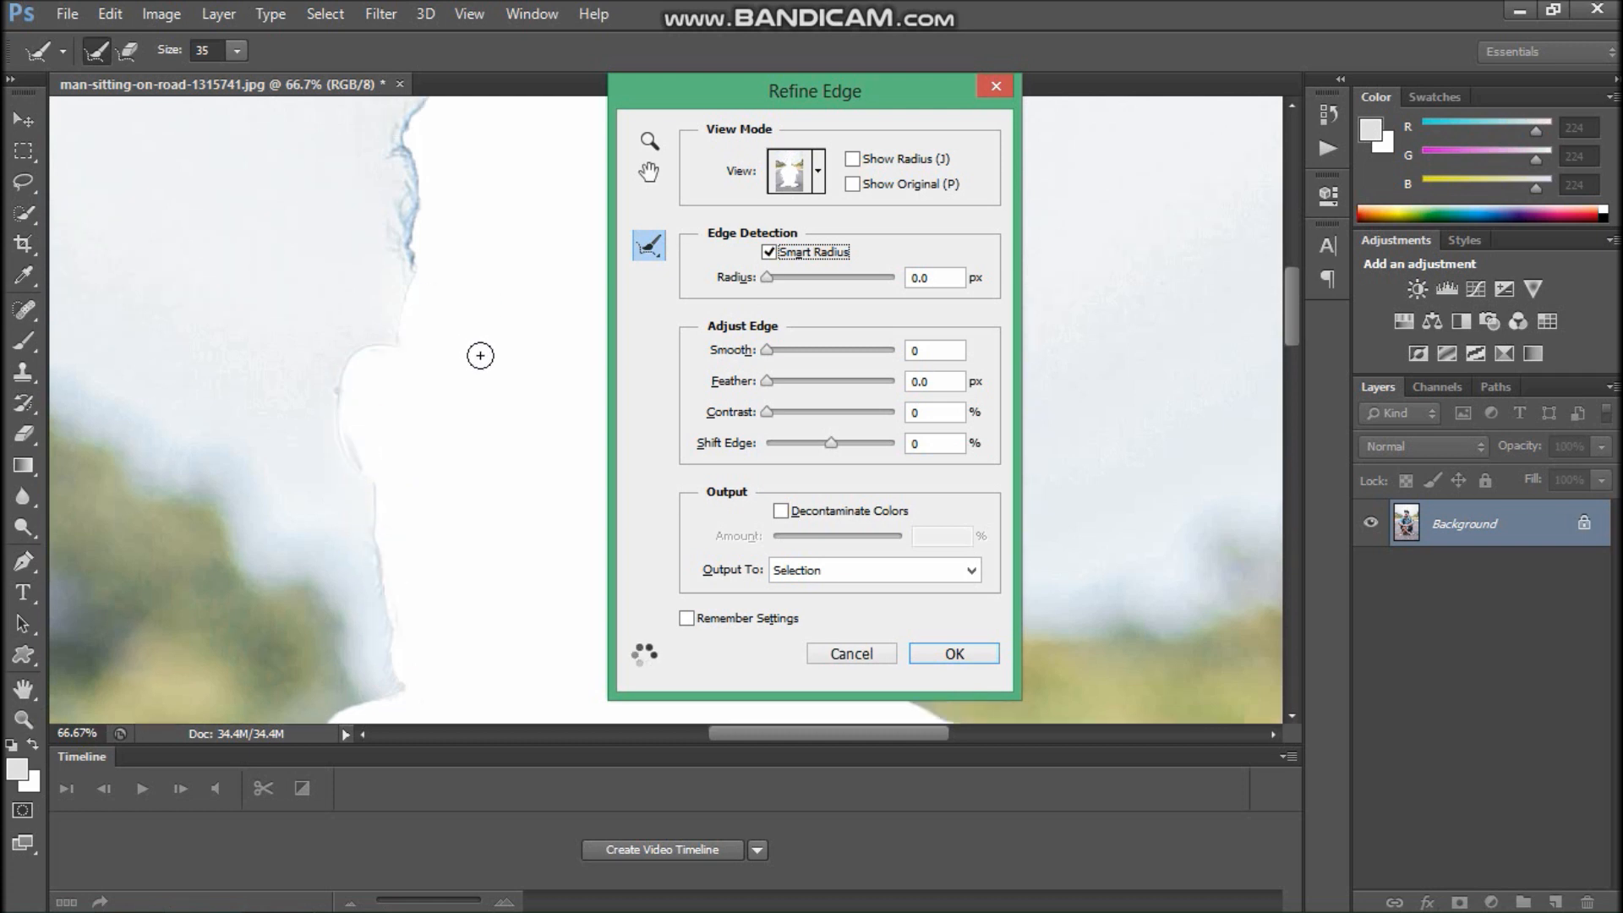
scroll(480, 359, "up", 3)
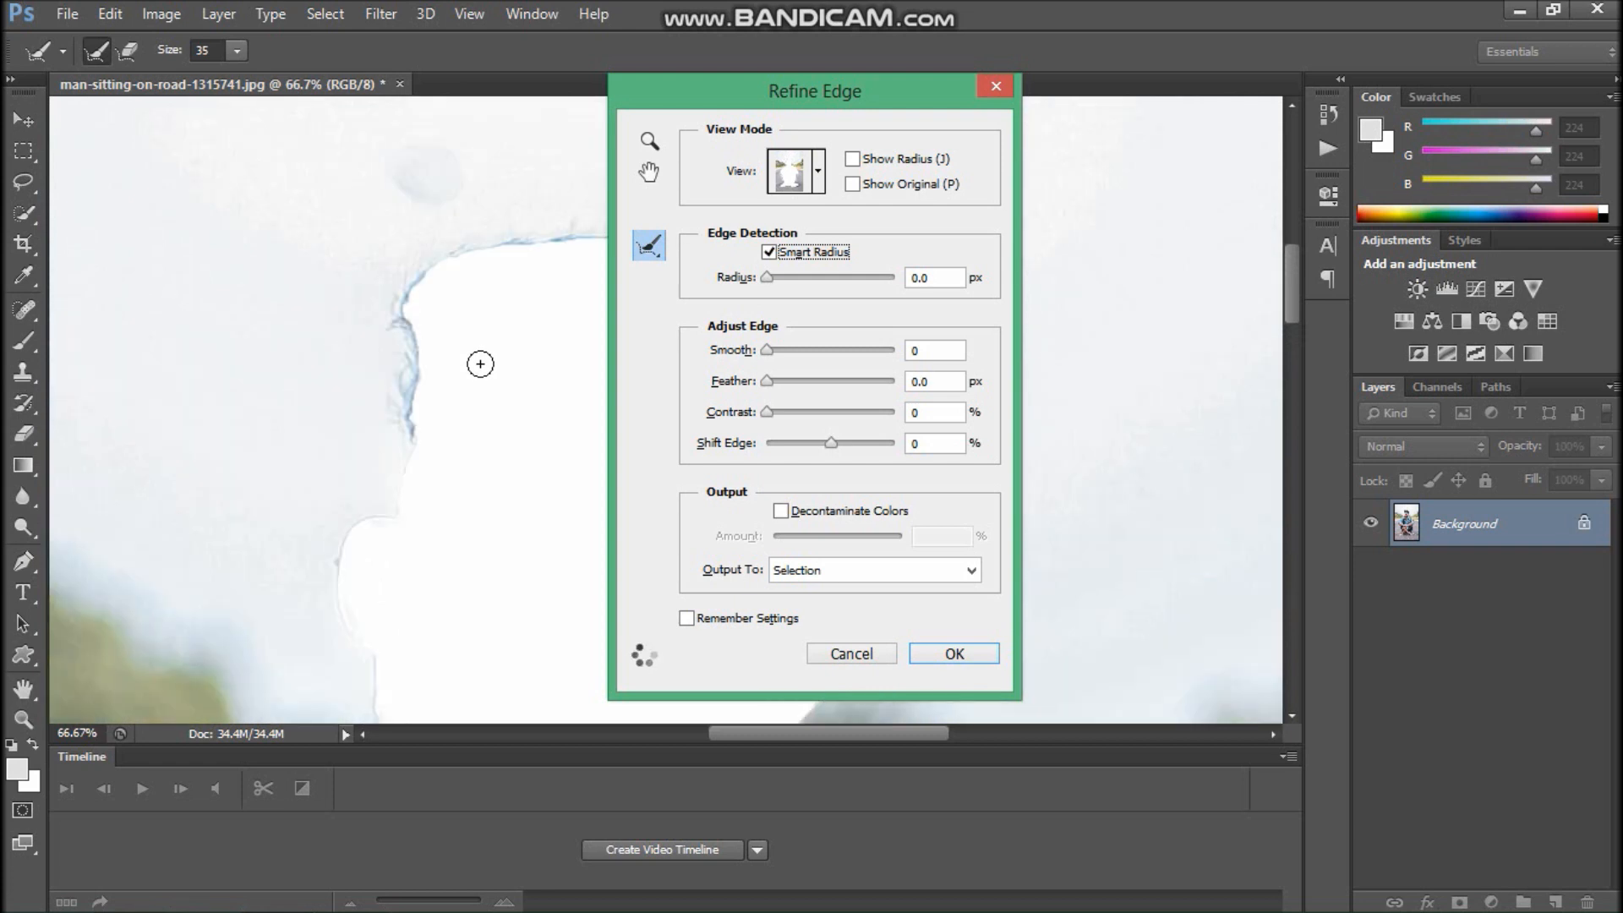
left_click_drag(418, 467, 396, 407)
mouse_move(396, 314)
left_mouse_down()
mouse_move(420, 266)
mouse_move(477, 237)
left_mouse_up()
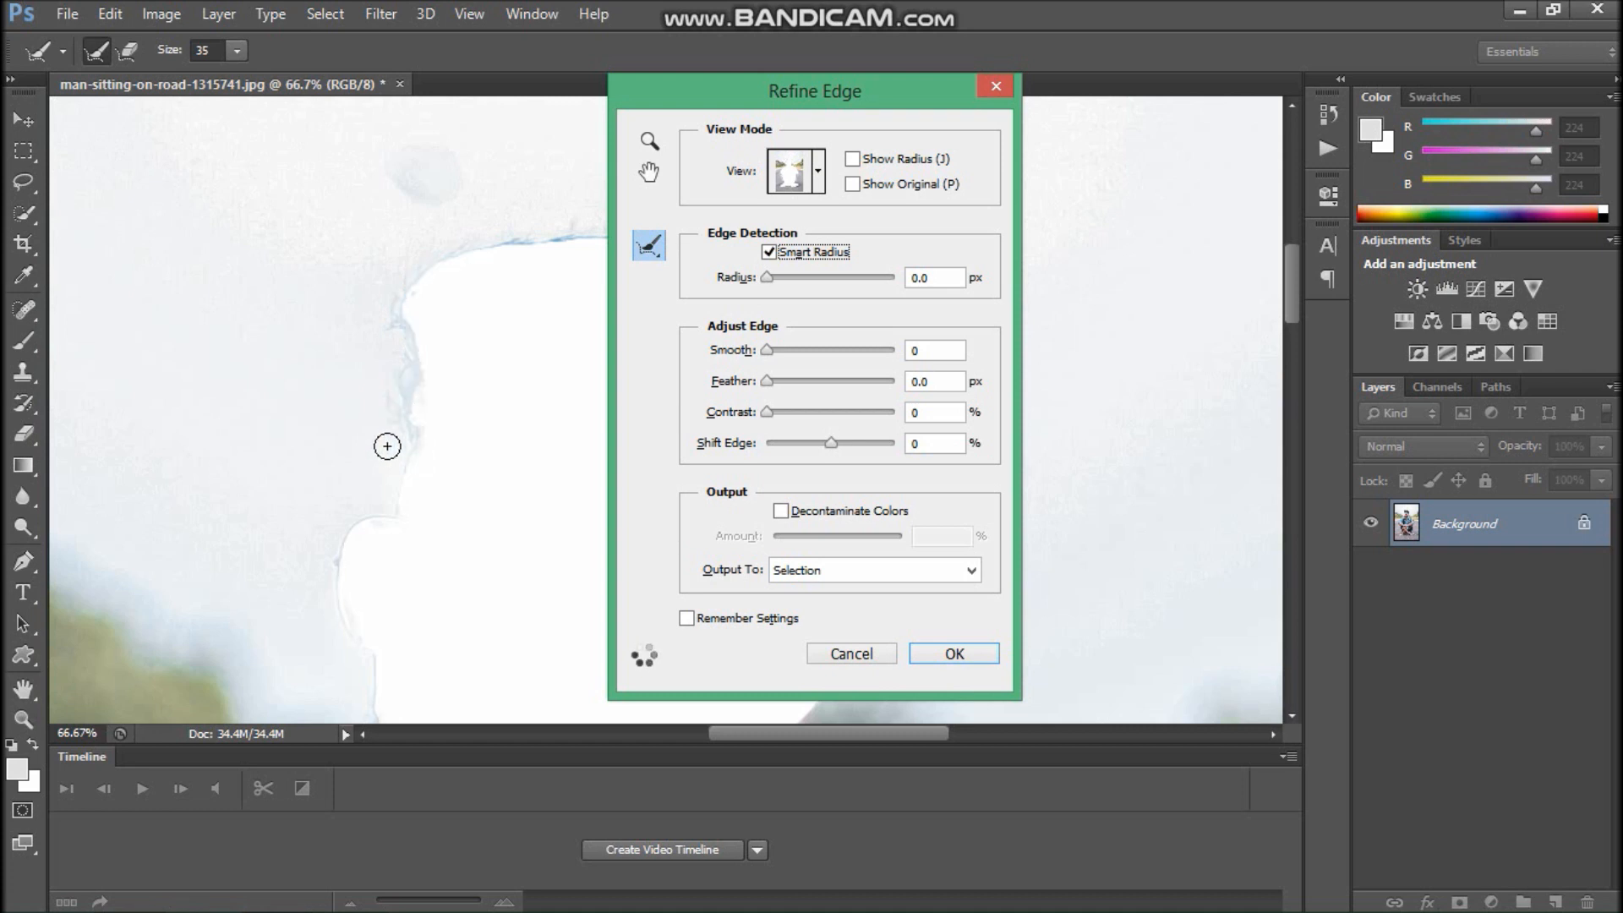
mouse_move(416, 456)
left_mouse_down()
mouse_move(404, 339)
mouse_move(421, 289)
mouse_move(494, 241)
left_mouse_up()
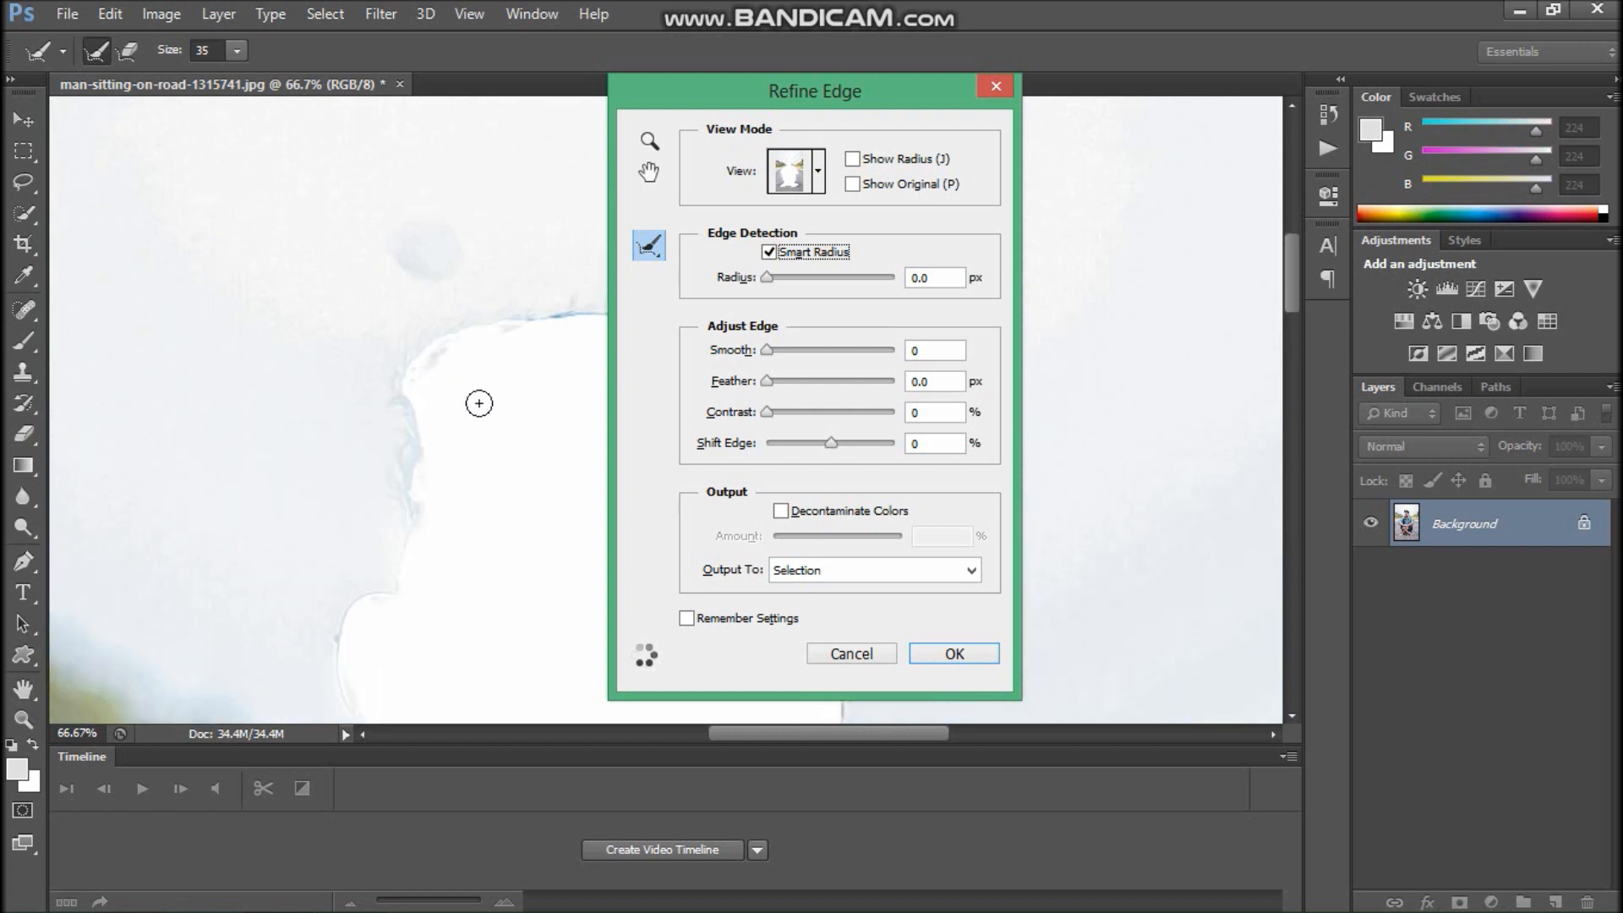
- Refine the selection edge across the top of the hair and down the back of the head
left_click_drag(751, 732, 817, 737)
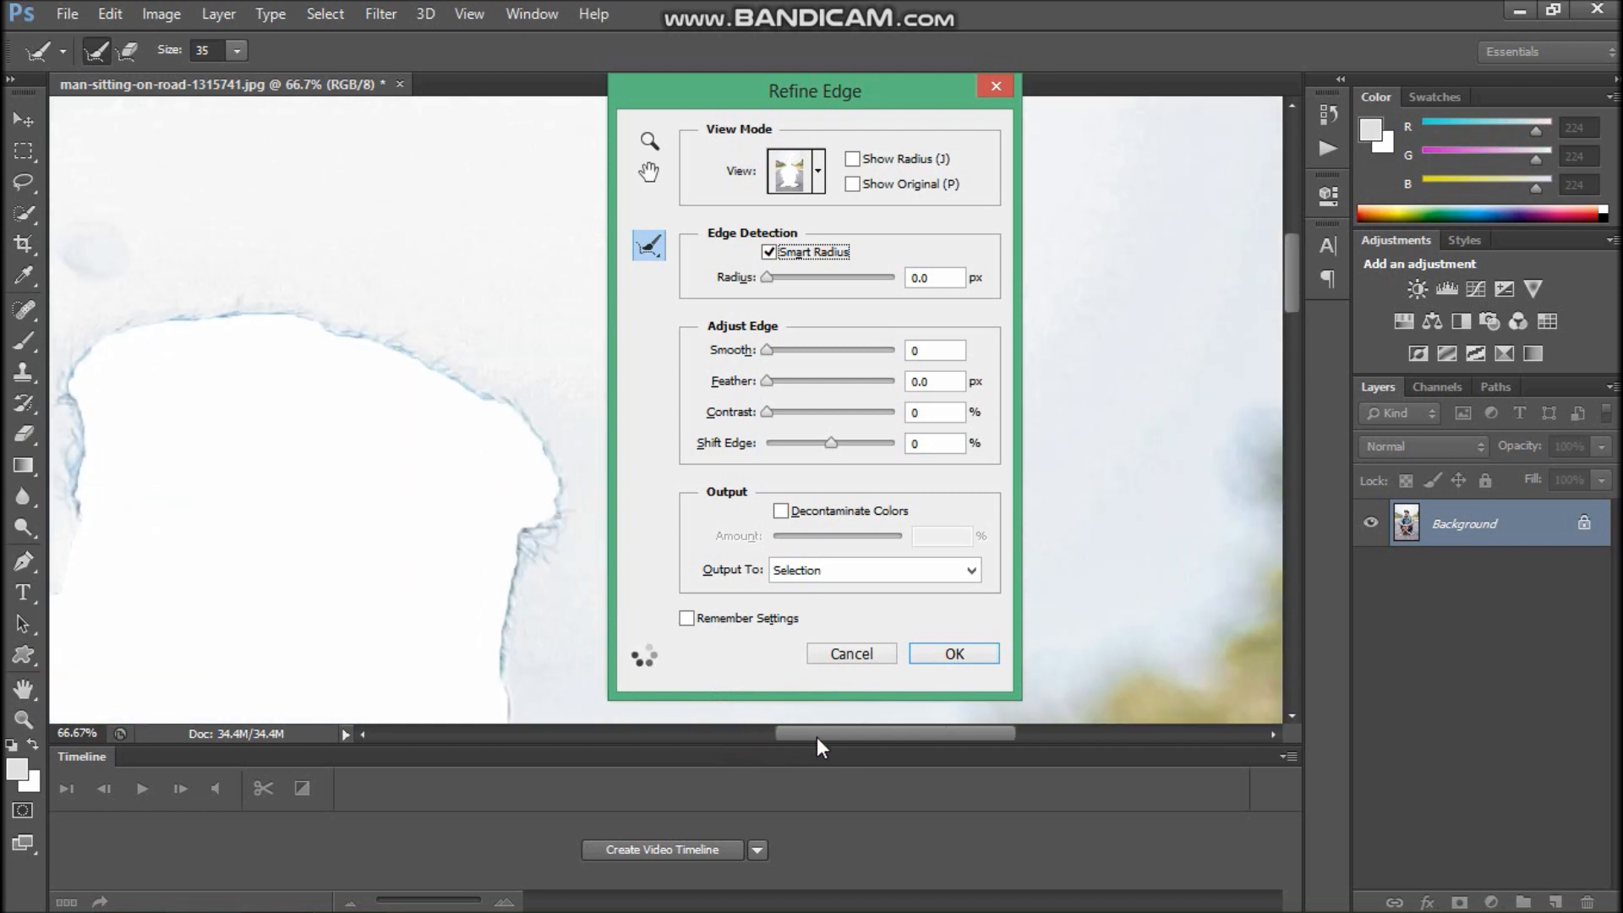
mouse_move(165, 322)
left_mouse_down()
mouse_move(303, 315)
mouse_move(438, 362)
mouse_move(492, 388)
mouse_move(562, 501)
left_mouse_up()
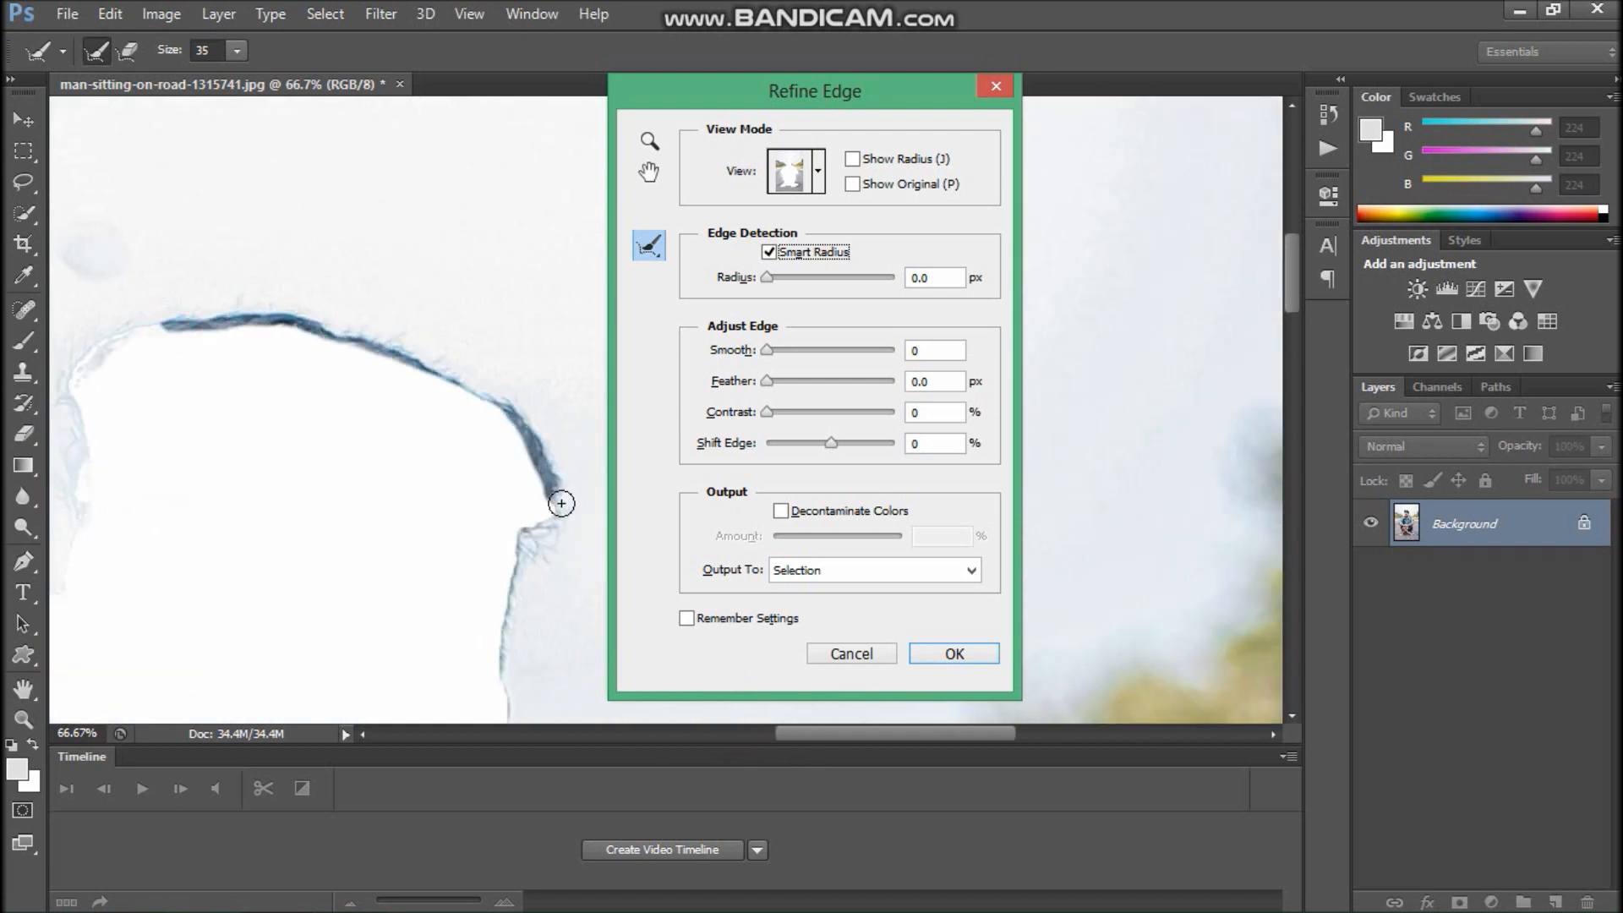
left_click_drag(547, 560, 555, 447)
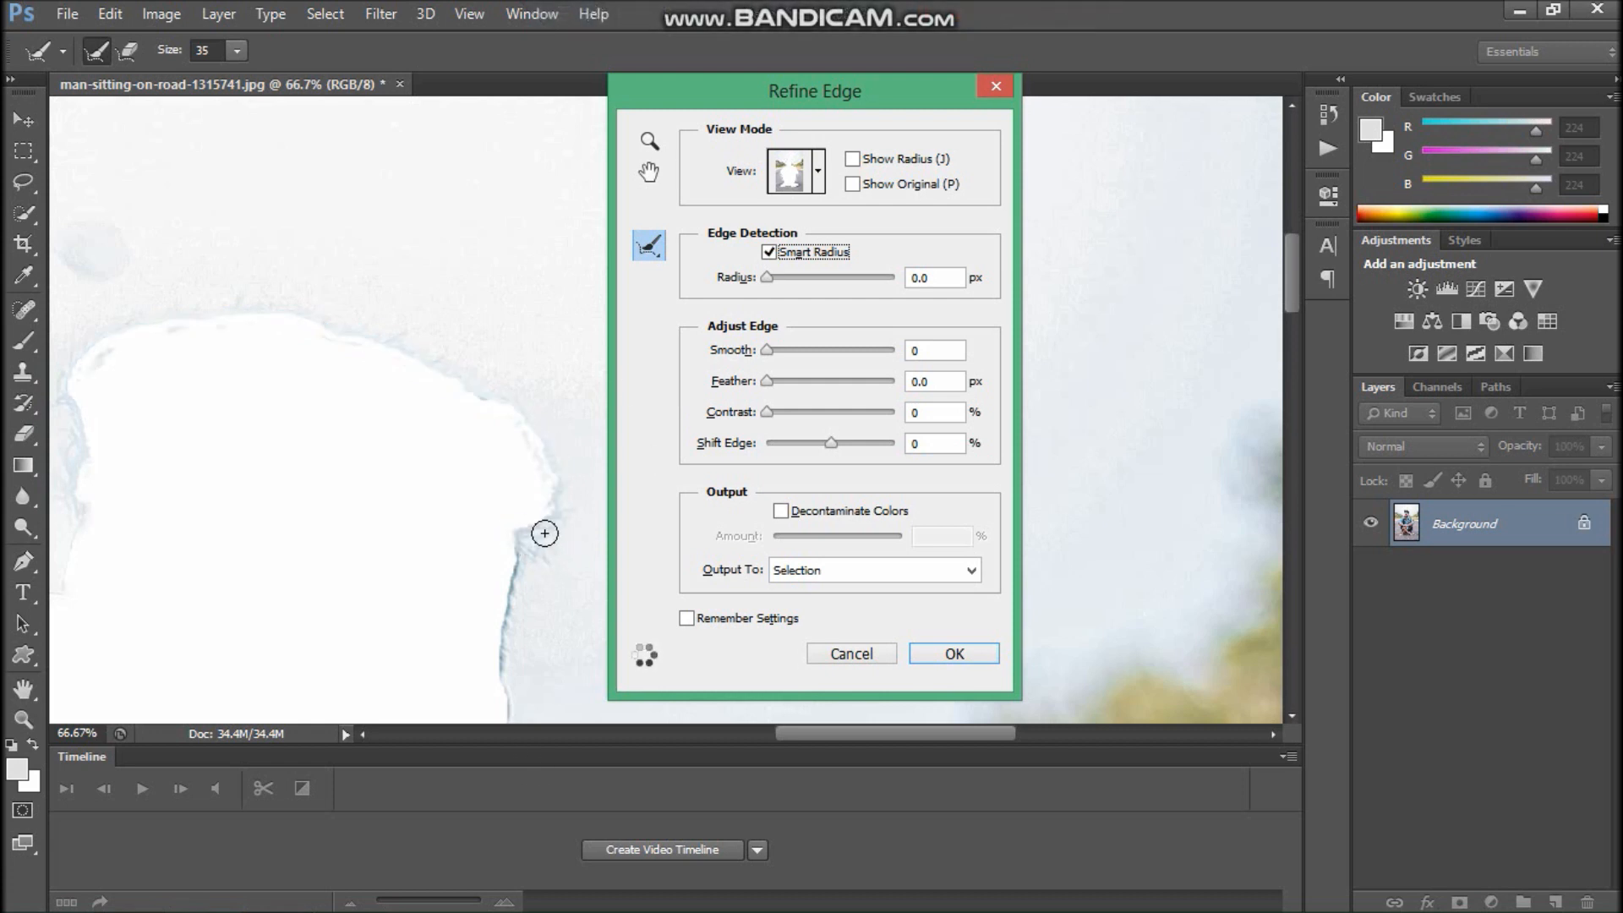
left_click_drag(518, 409, 502, 607)
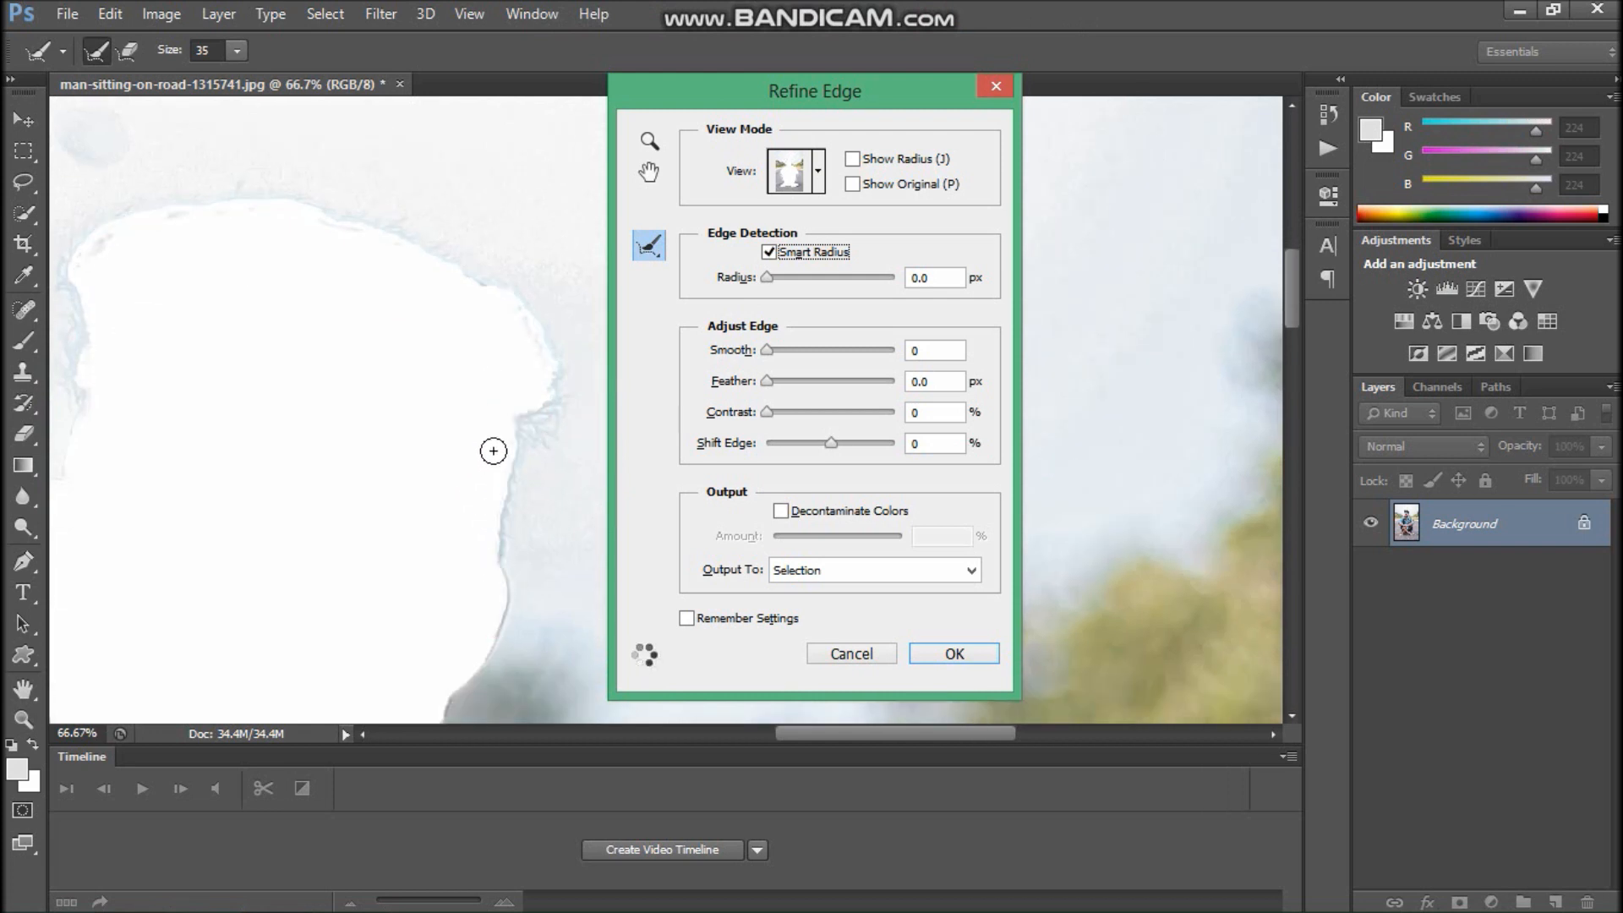
- Turn off Smart Radius and apply the refined edge to the selection
scroll(493, 451, "down", 3)
scroll(493, 451, "down", 2)
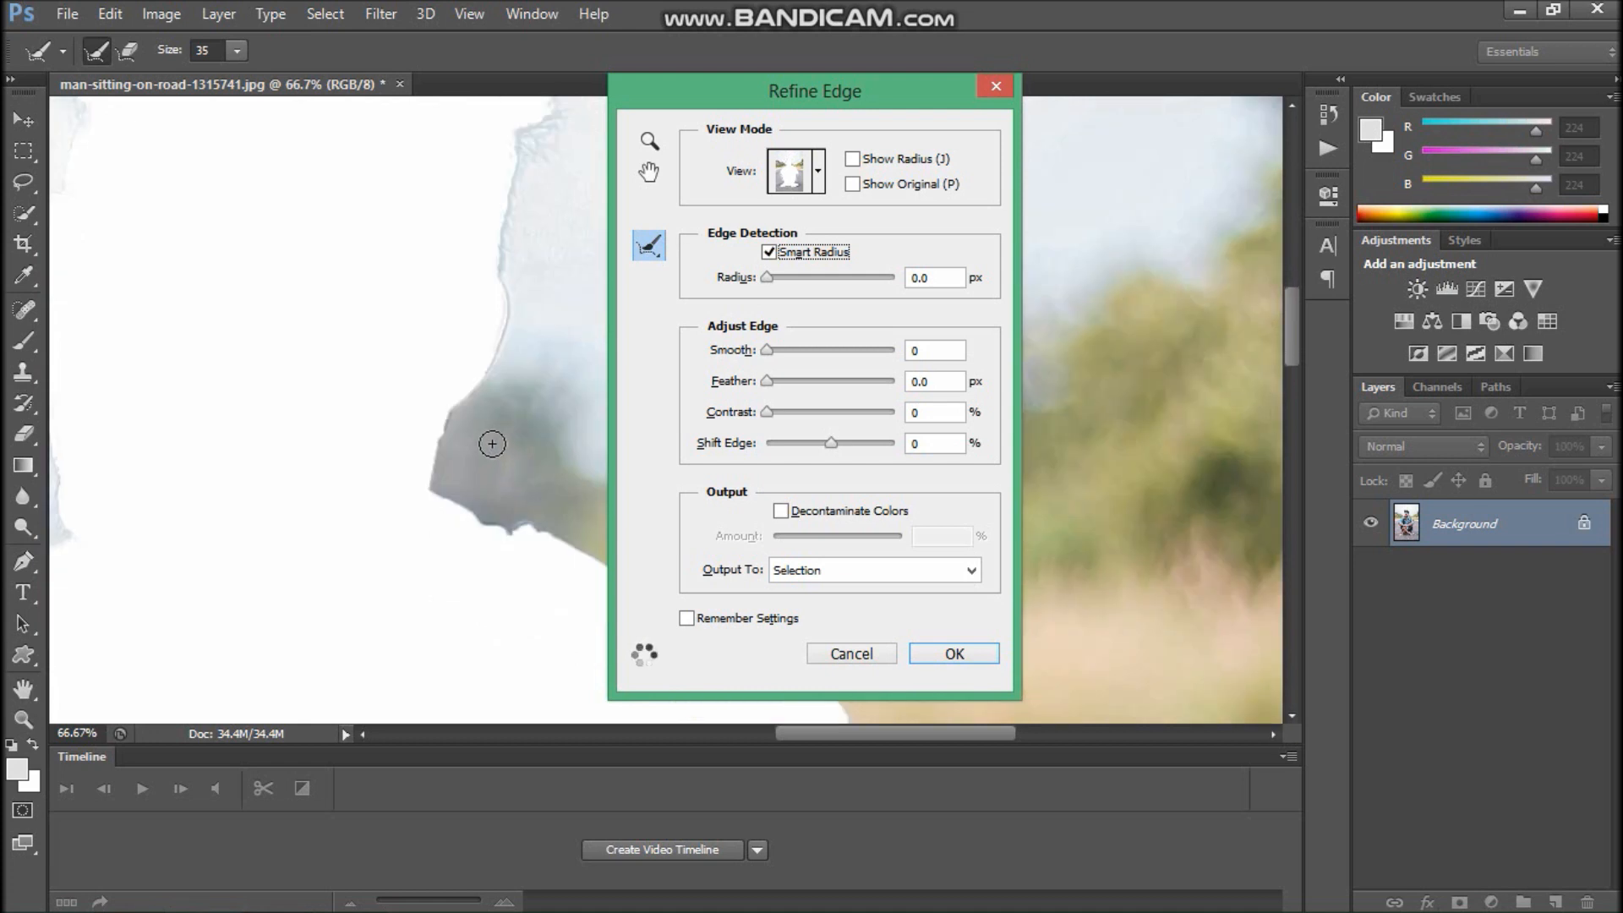
scroll(494, 439, "down", 1)
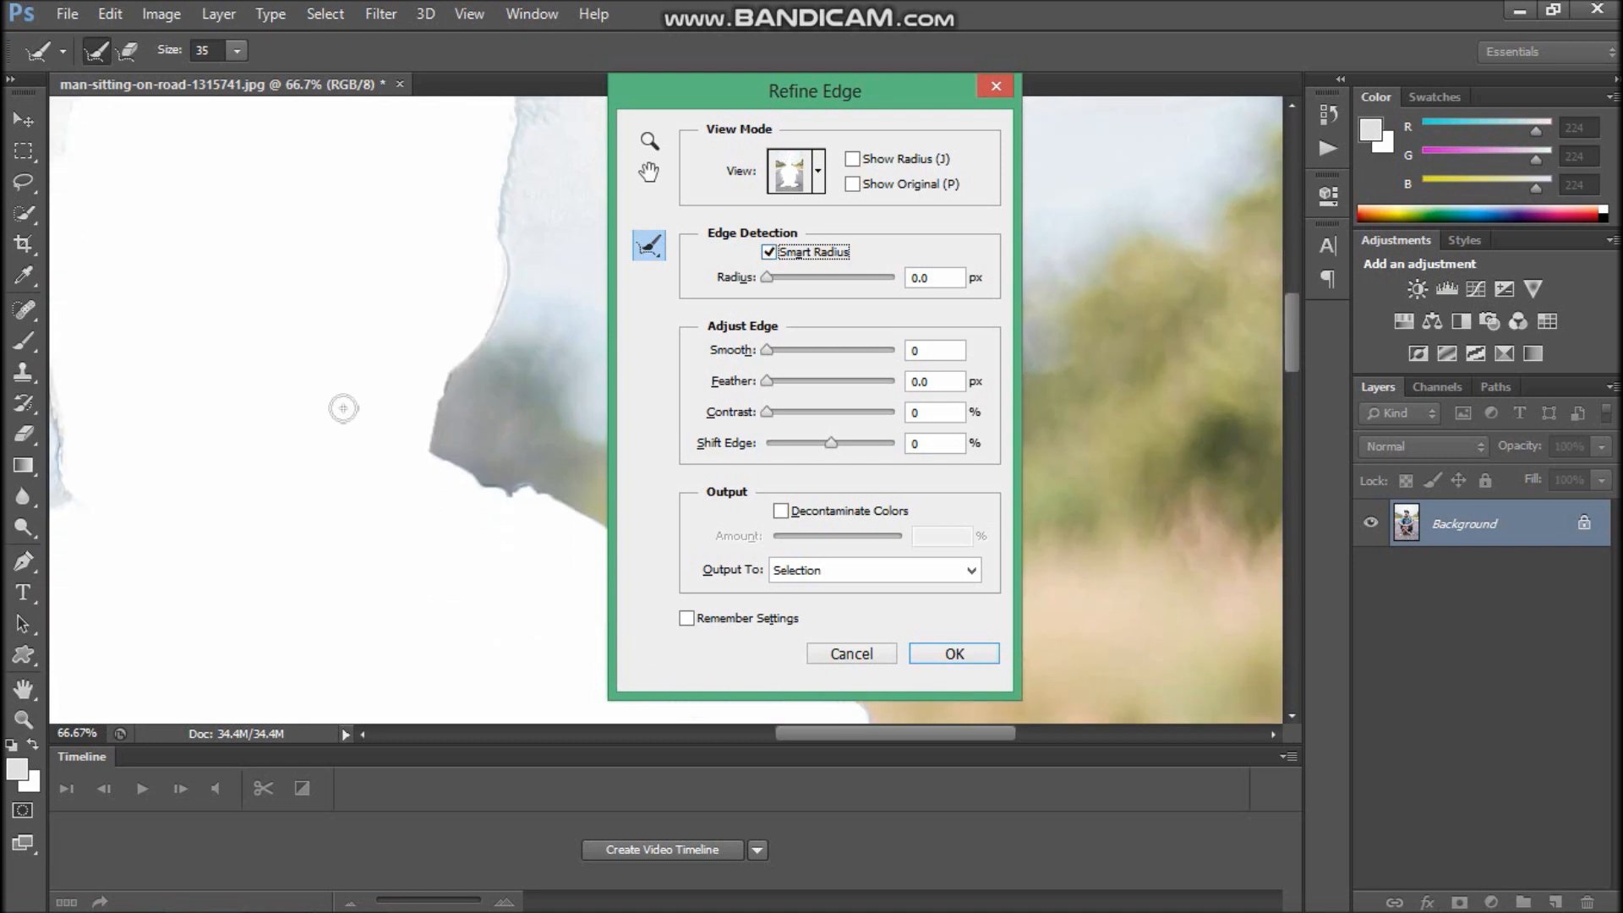
key("space")
key("space")
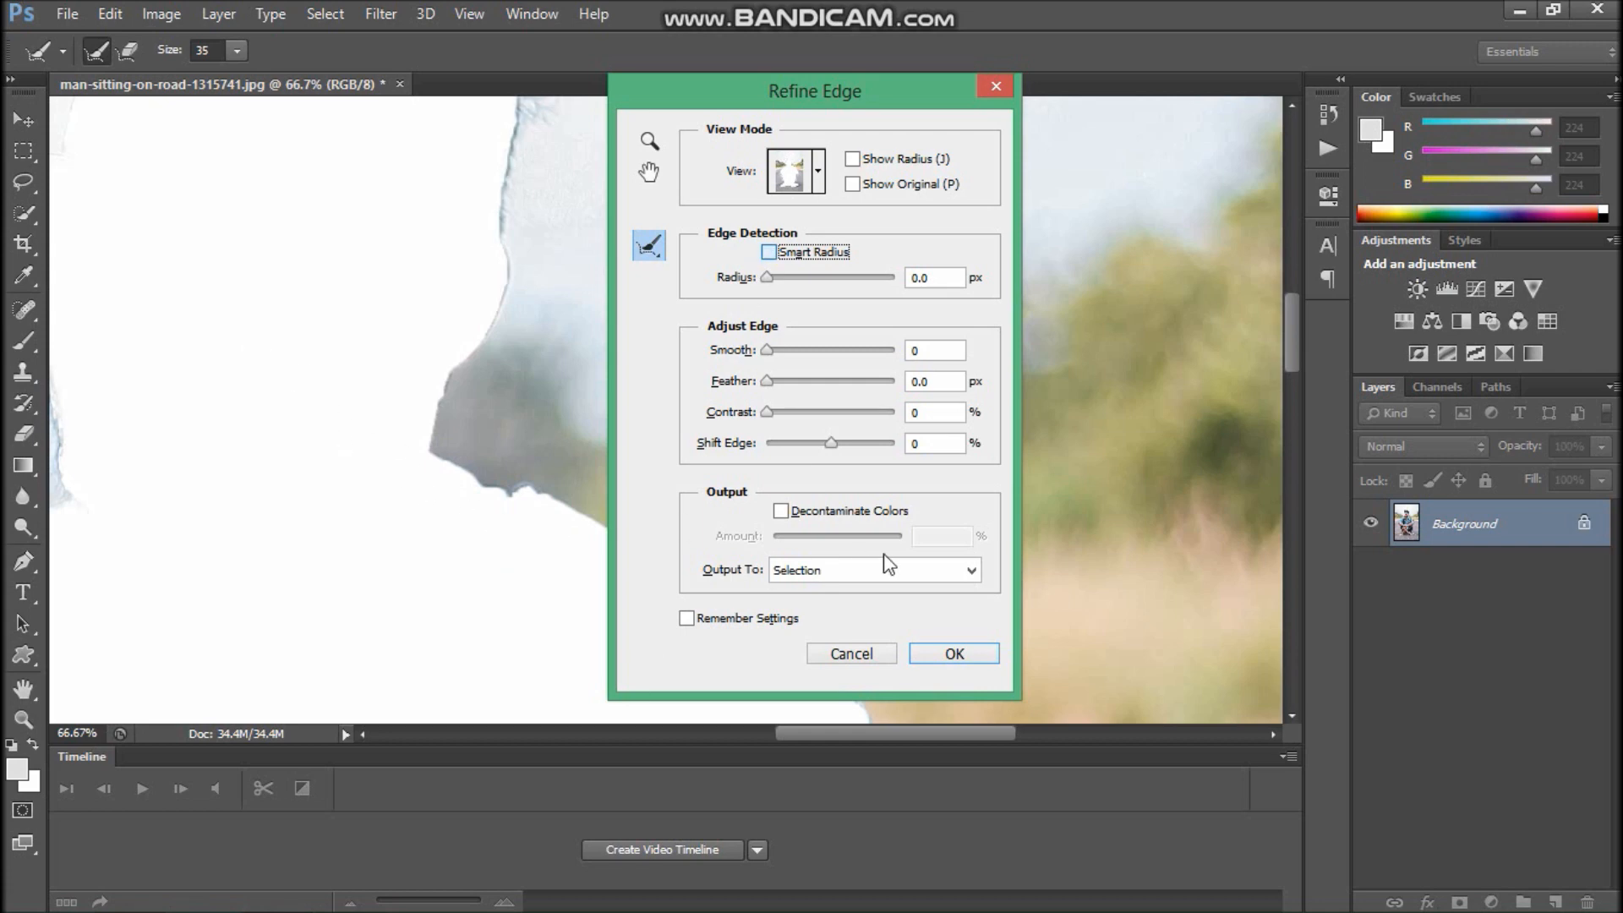
left_click(945, 652)
- Reopen Refine Edge and set Smooth to 9, Feather to 3.3 px, Contrast to 16% and Shift Edge to -16%
scroll(733, 574, "down", 10)
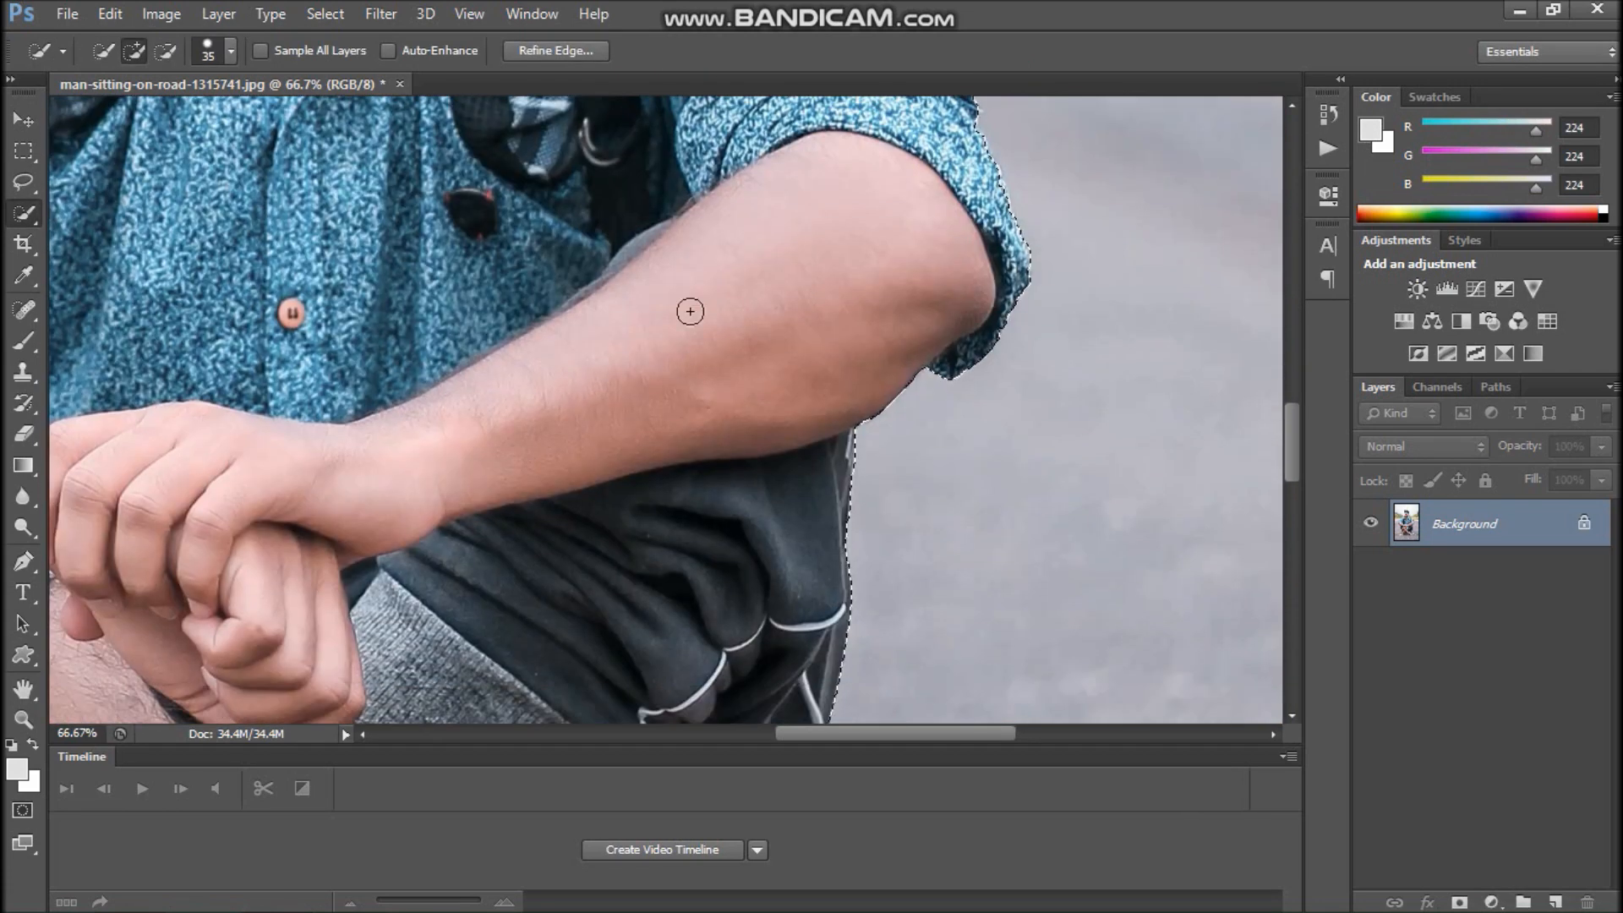
left_click(575, 53)
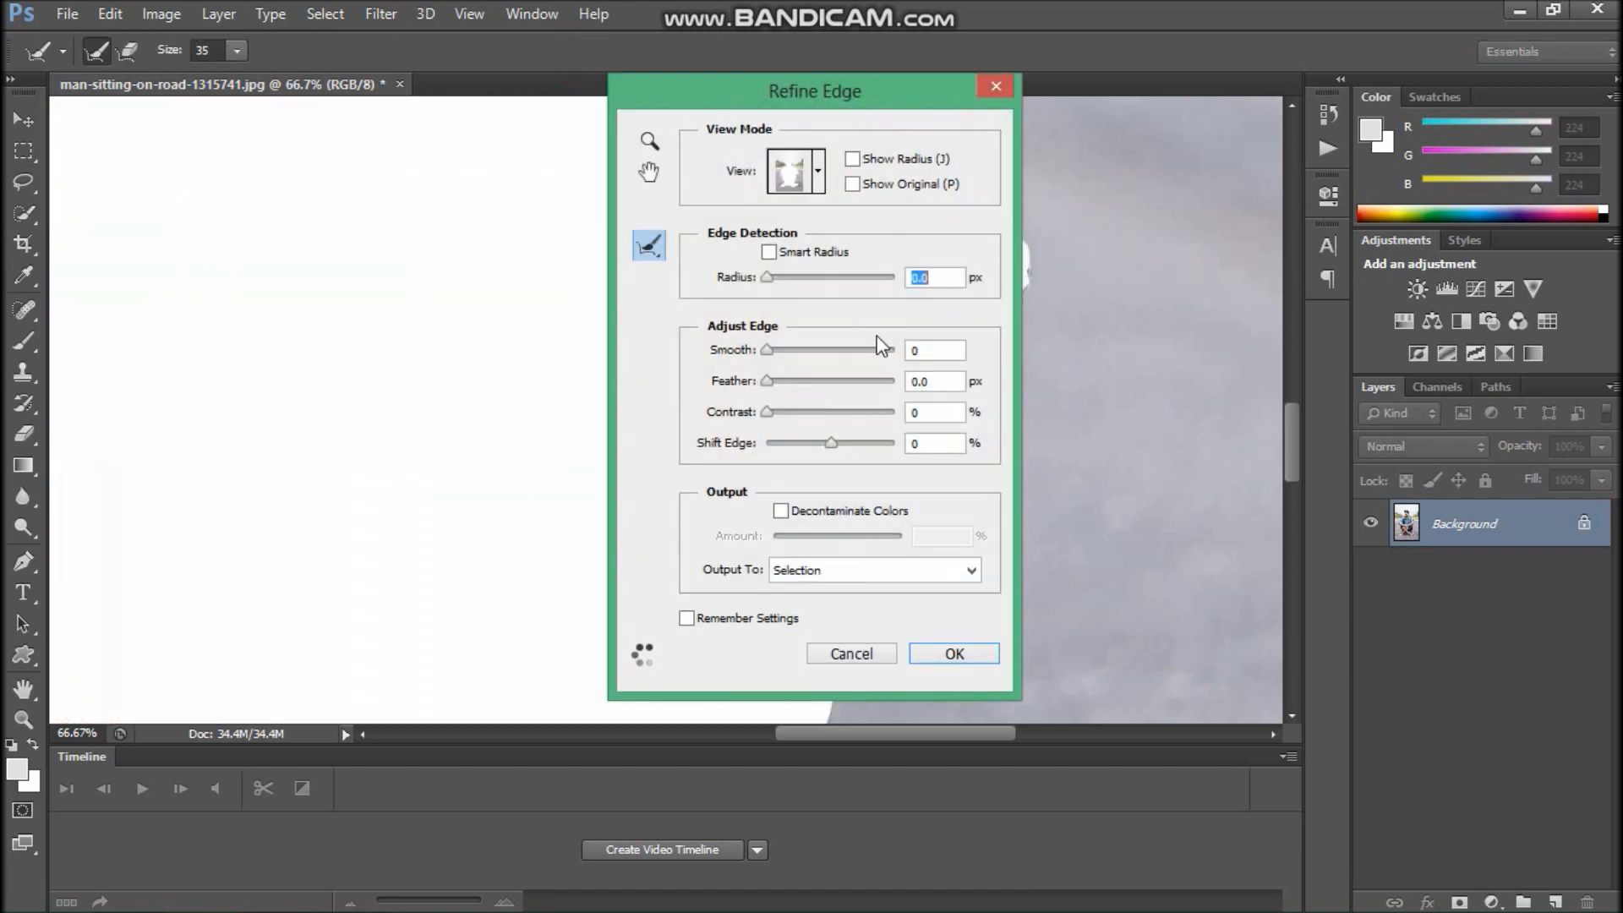
left_click_drag(824, 31, 1401, 100)
left_click_drag(1349, 368, 1360, 396)
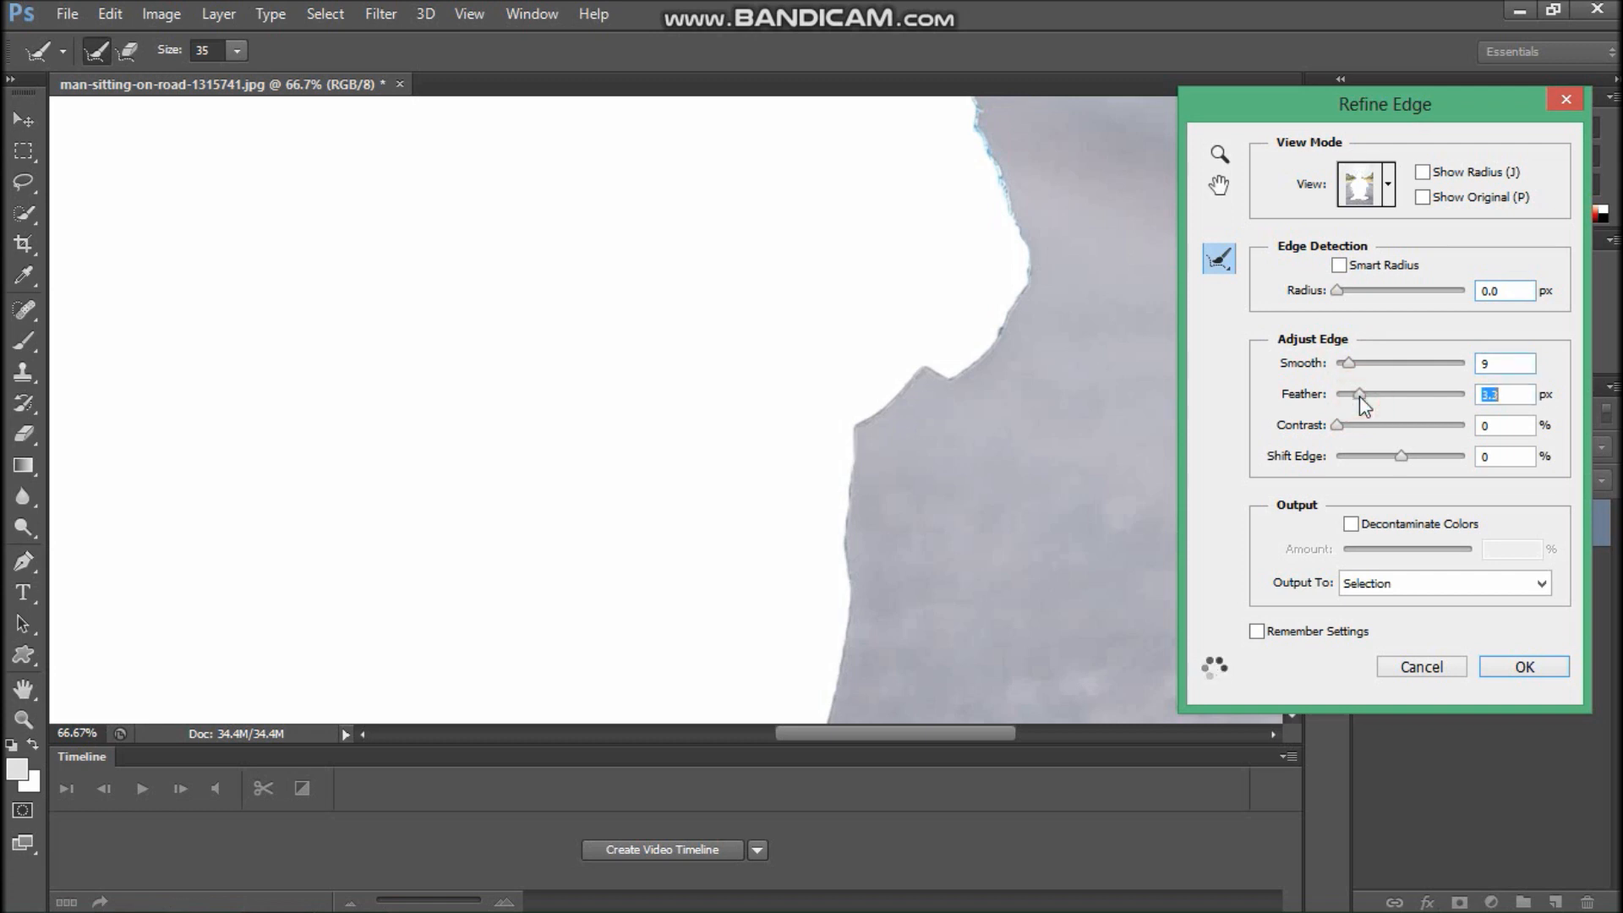
left_click_drag(1349, 426, 1357, 427)
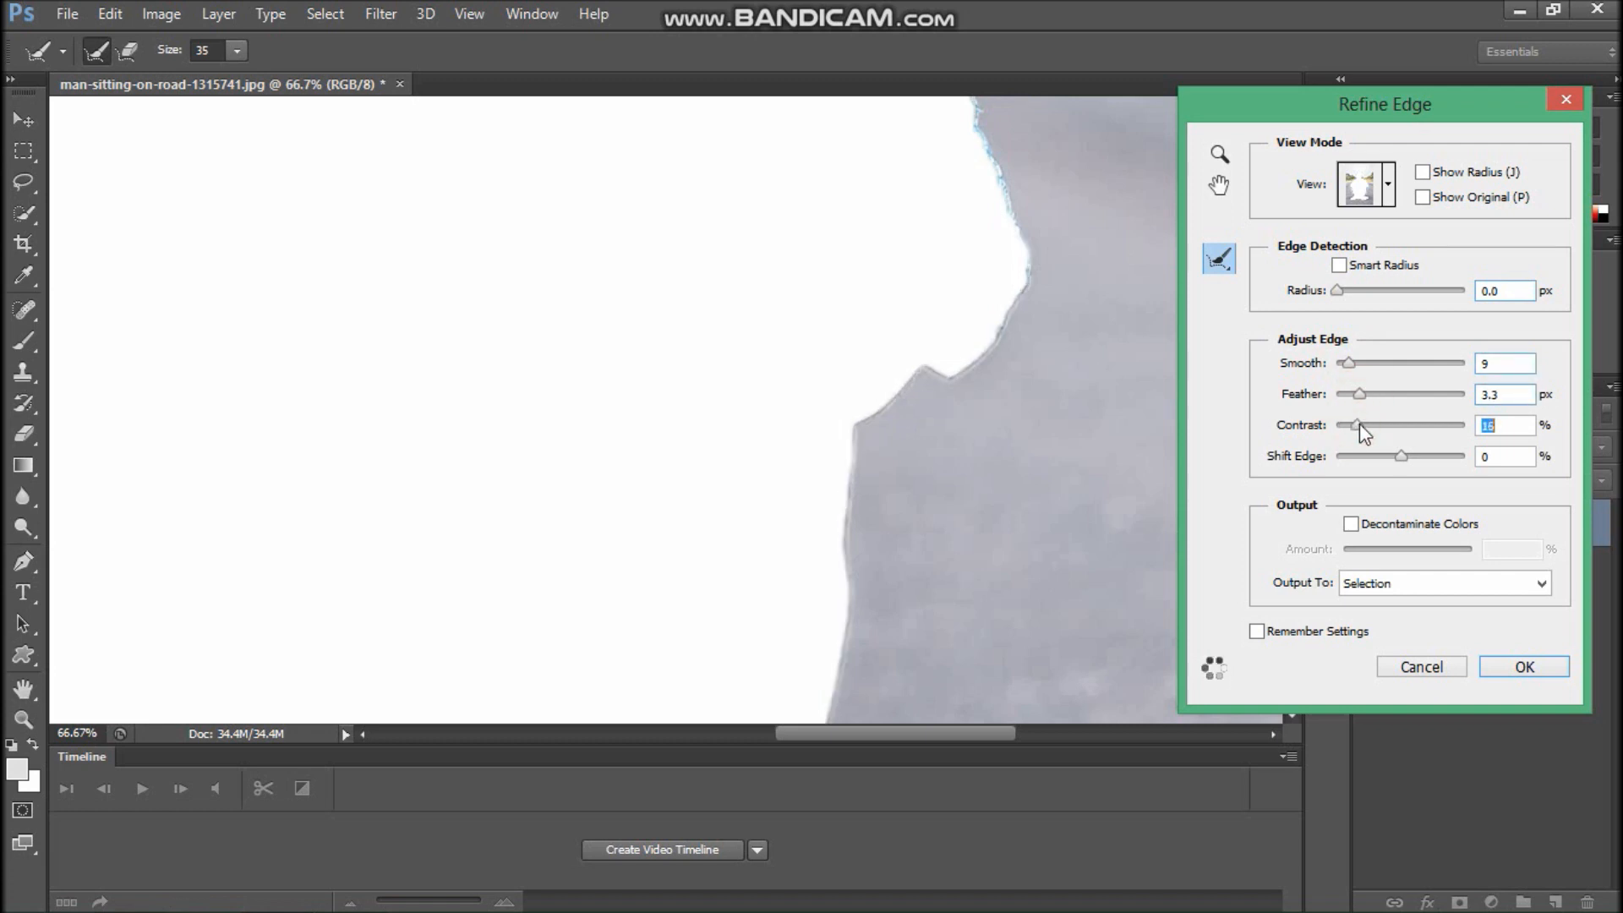
left_click(1391, 457)
- Output the refined selection as a layer mask
left_click(1527, 592)
left_click(1498, 627)
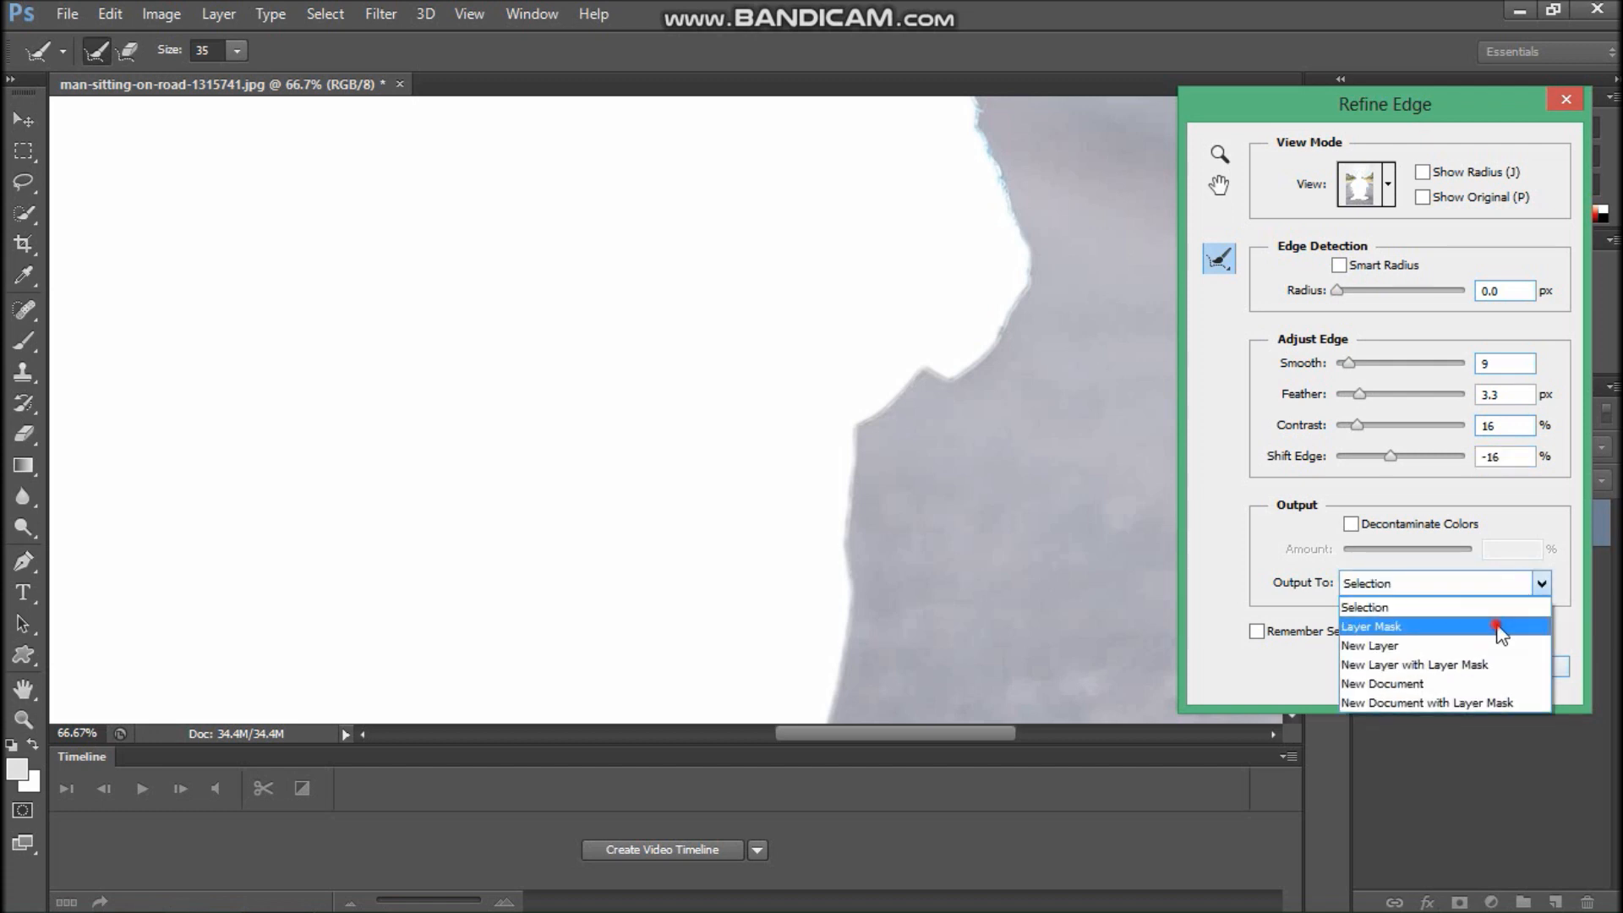
left_click(1523, 667)
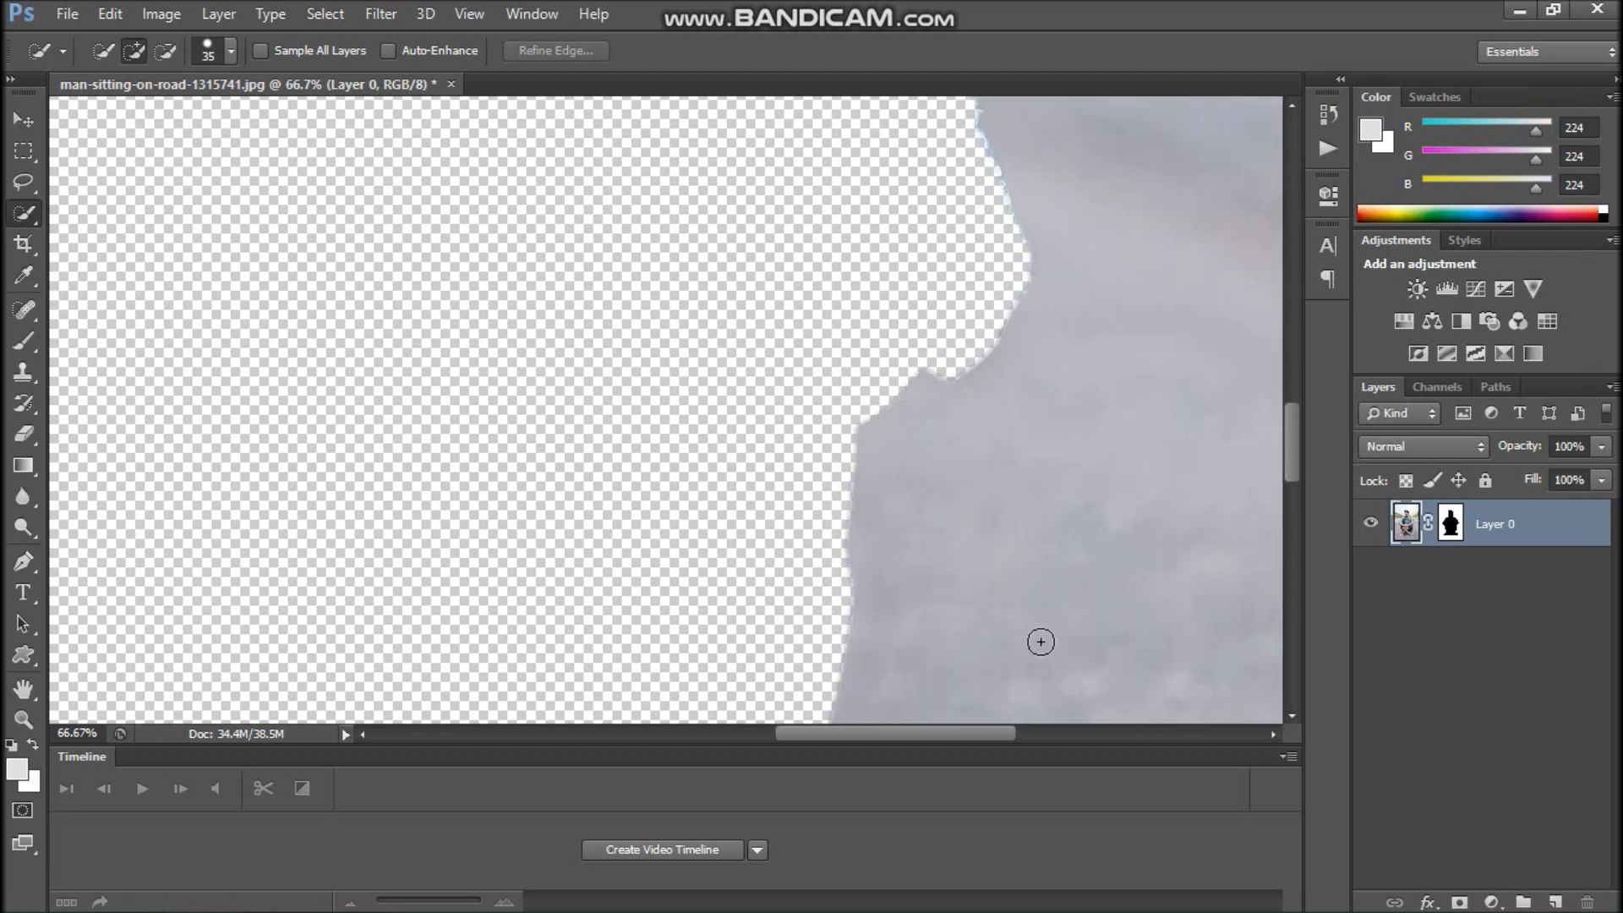
- Invert the layer mask to show the man and hide the background
left_click(1461, 529)
key("ctrl+minus")
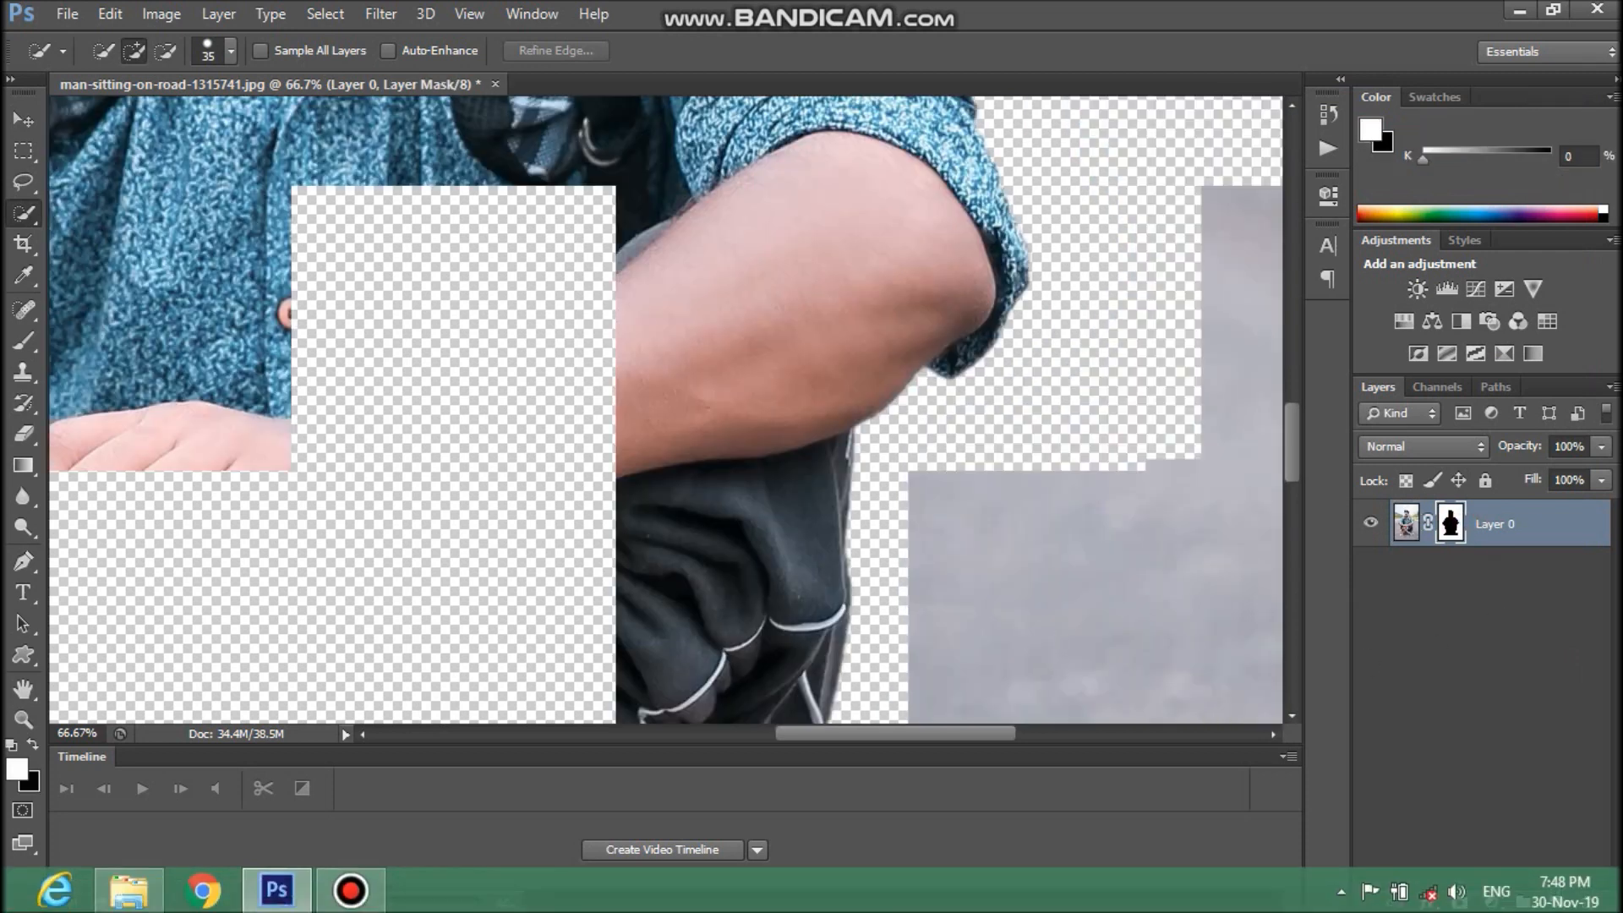
key("ctrl+minus")
key("ctrl+minus")
key("ctrl+minus")
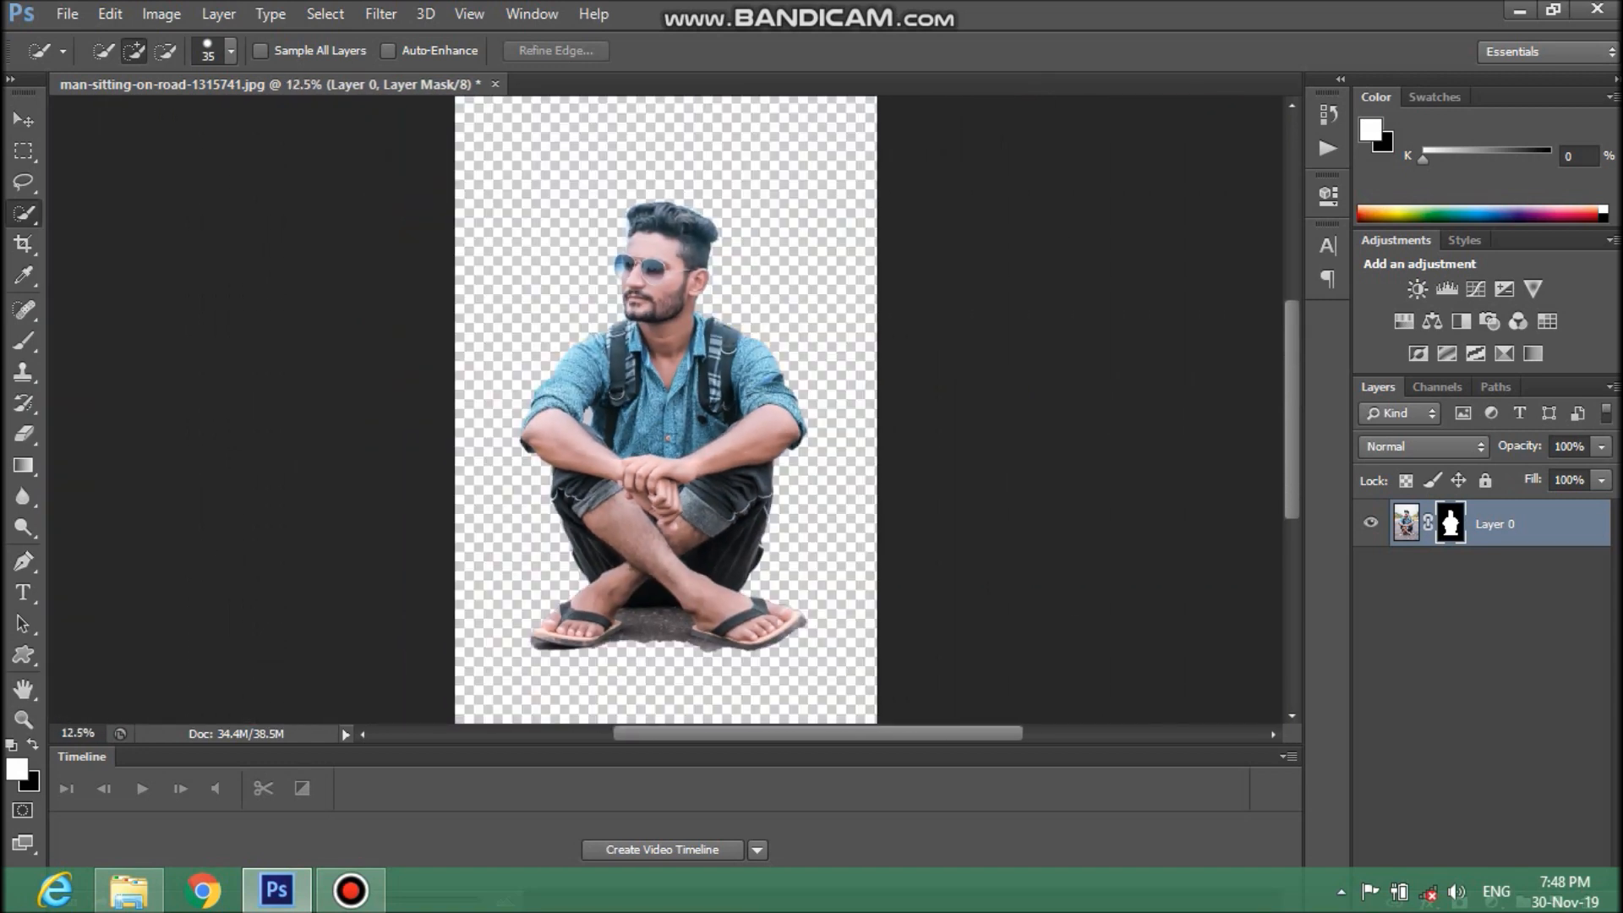
- Save a JPEG copy named man-sitting-on-road-131574n1.jpg in the Downloads folder
key("ctrl+shift+s")
left_click(854, 617)
left_click(810, 414)
left_click(1041, 587)
left_click(855, 368)
left_click(798, 587)
left_click(1047, 587)
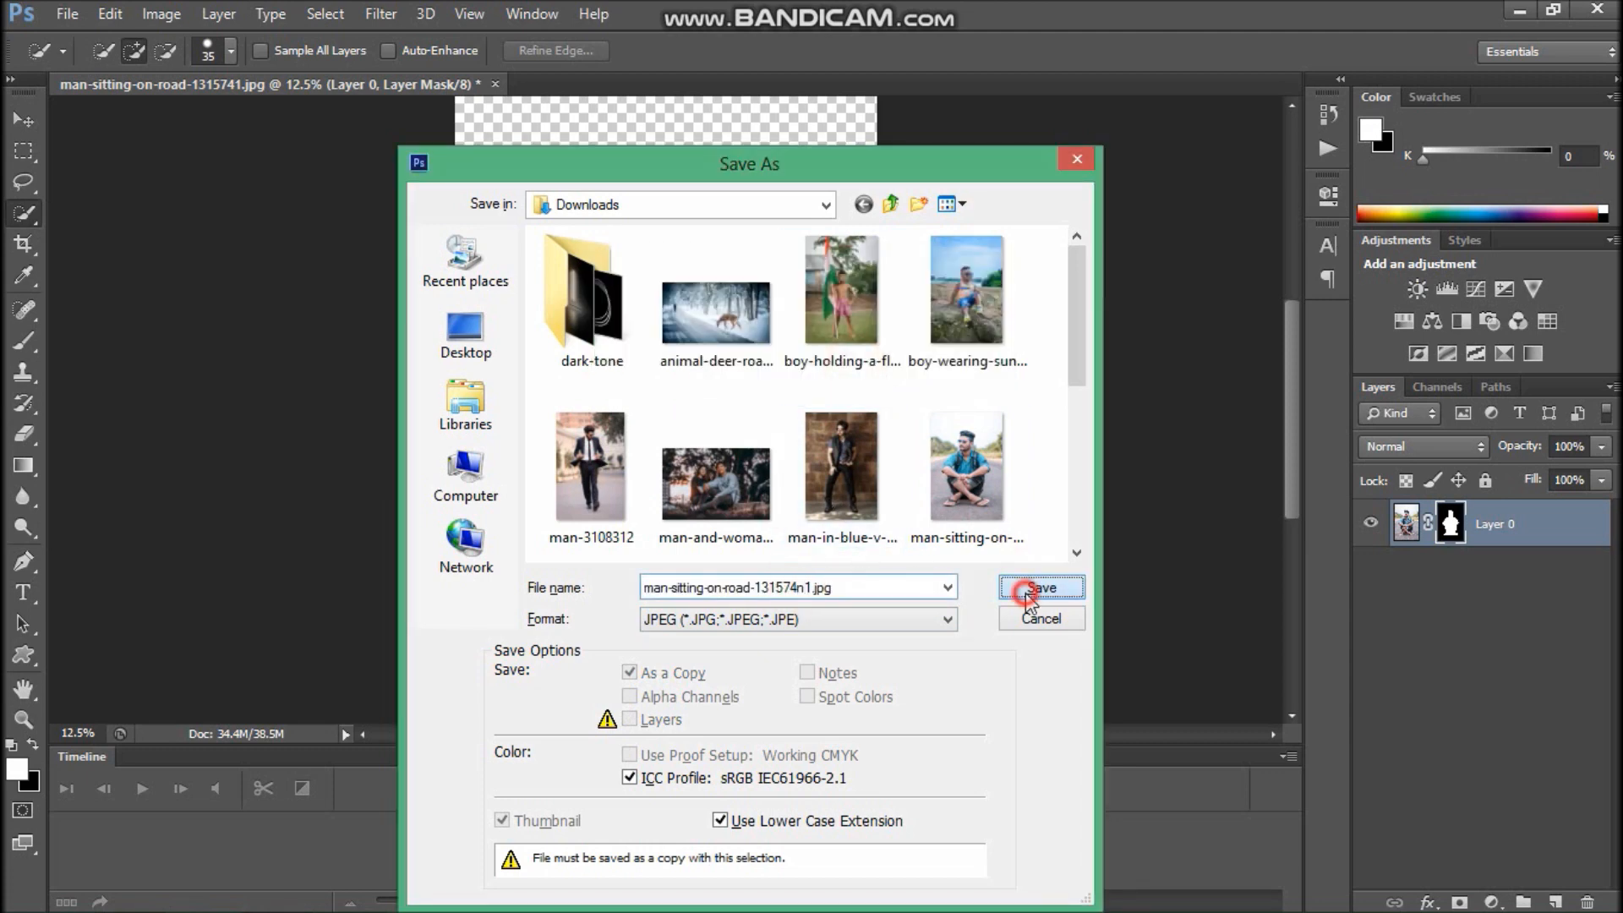
key("Return")
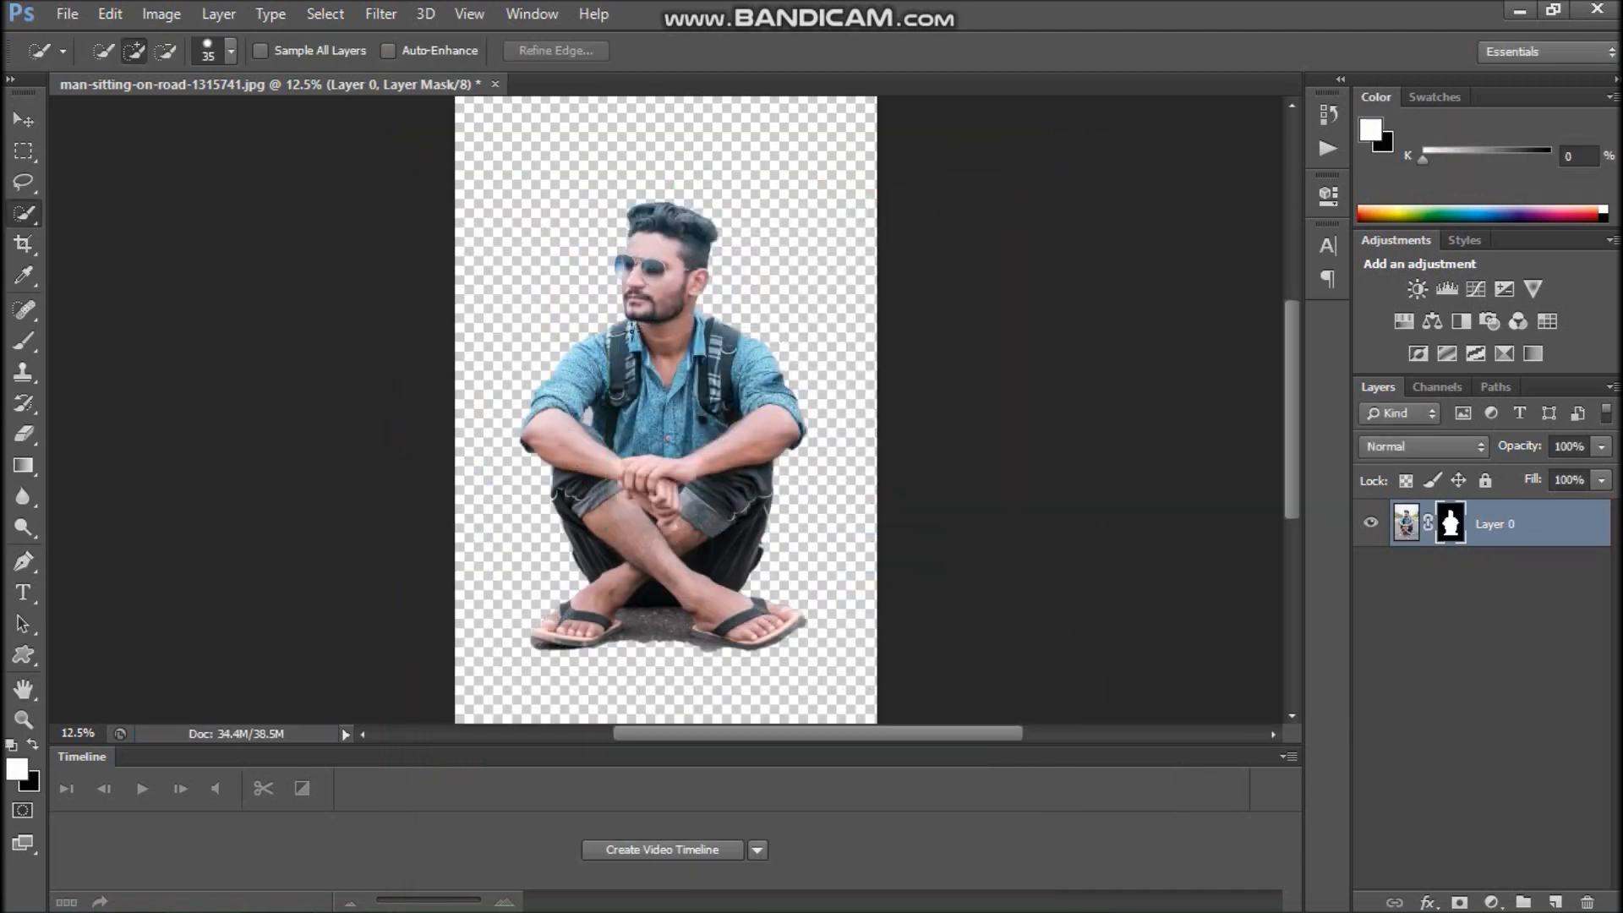
- Quick-select the leftover background gap between the rolled shirt sleeve and the torso
scroll(896, 334, "down", 3)
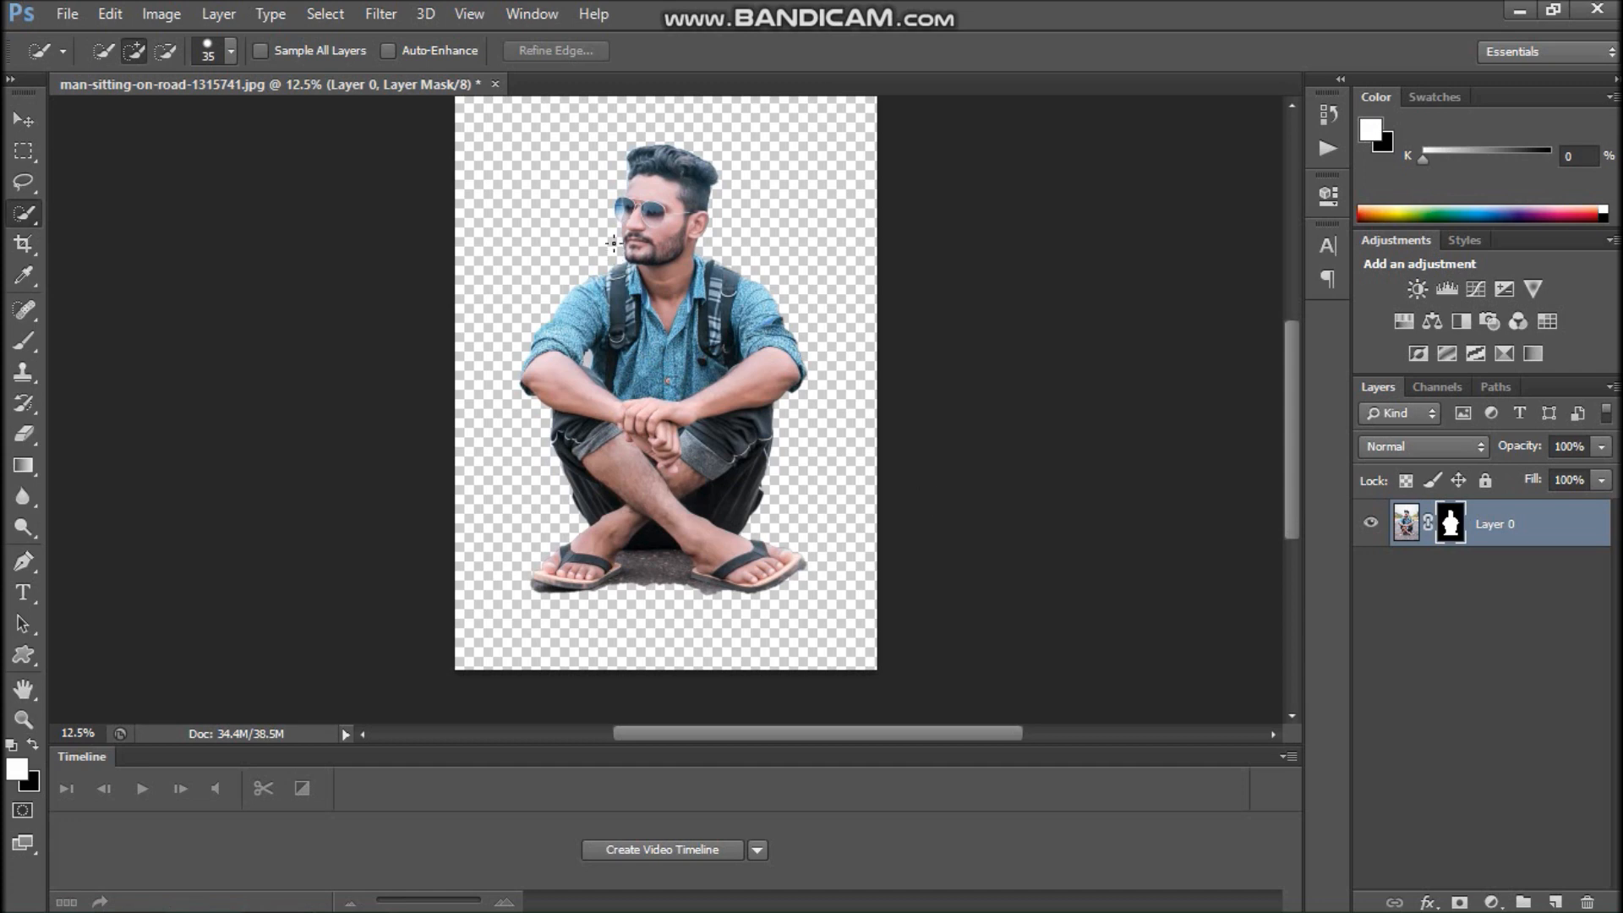
key("ctrl+plus")
key("ctrl+plus")
key("ctrl+plus")
key("ctrl+plus")
key("ctrl+plus")
key("ctrl+plus")
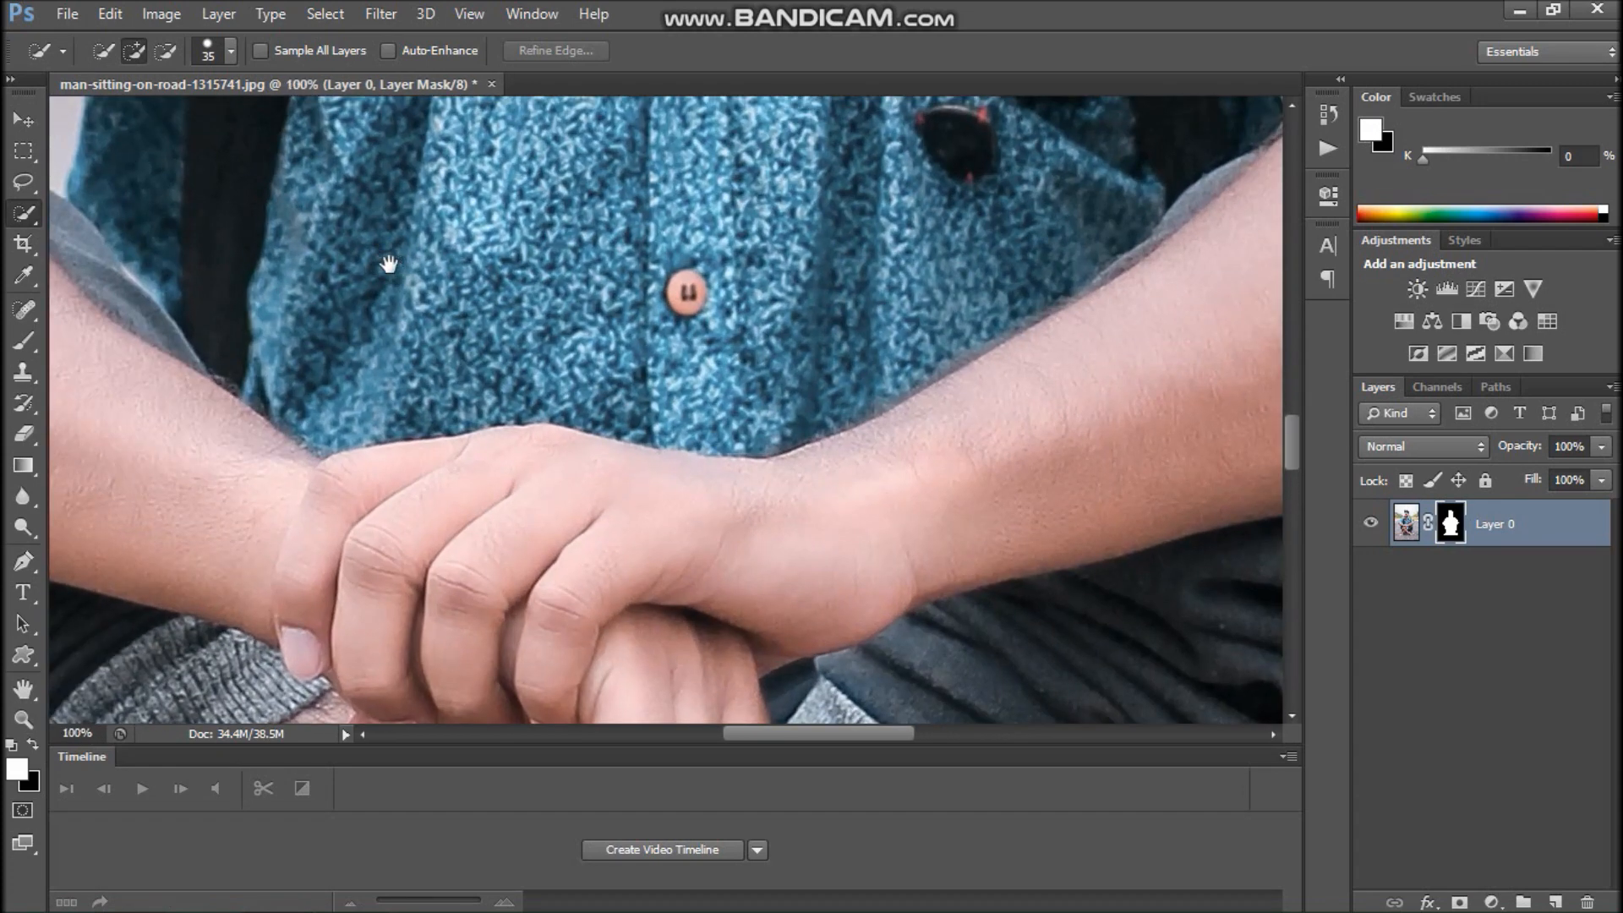
left_click_drag(388, 264, 805, 497)
left_click_drag(453, 339, 453, 358)
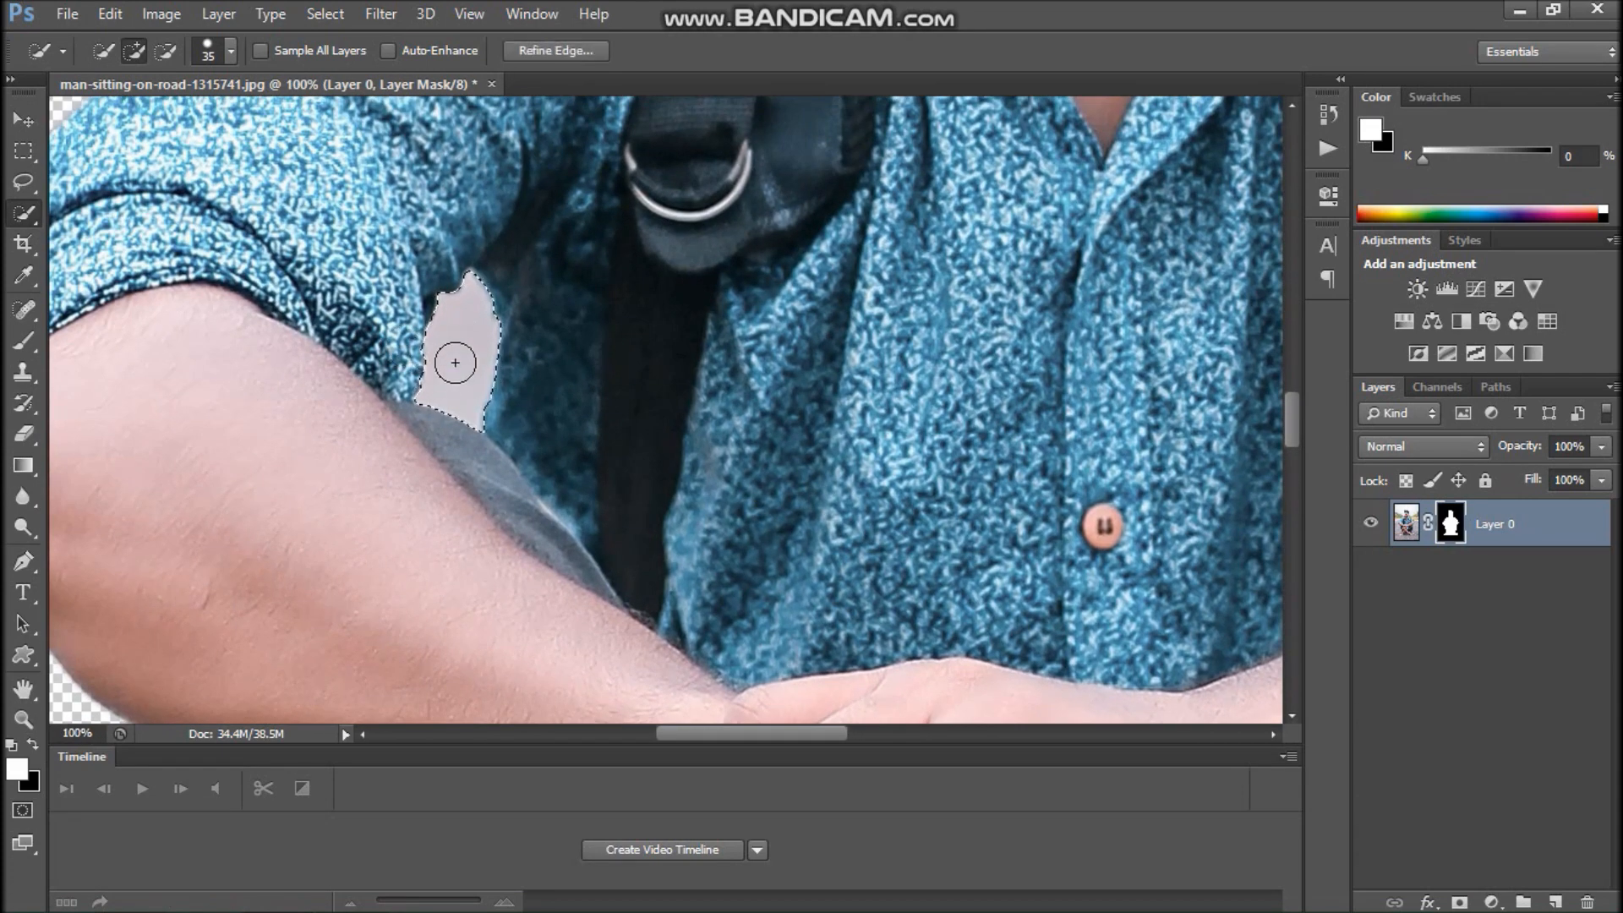
- Apply Refine Edge to the gap selection and fill it with black on the layer mask
left_click(556, 51)
left_click(1523, 665)
key("x")
key("alt+BackSpace")
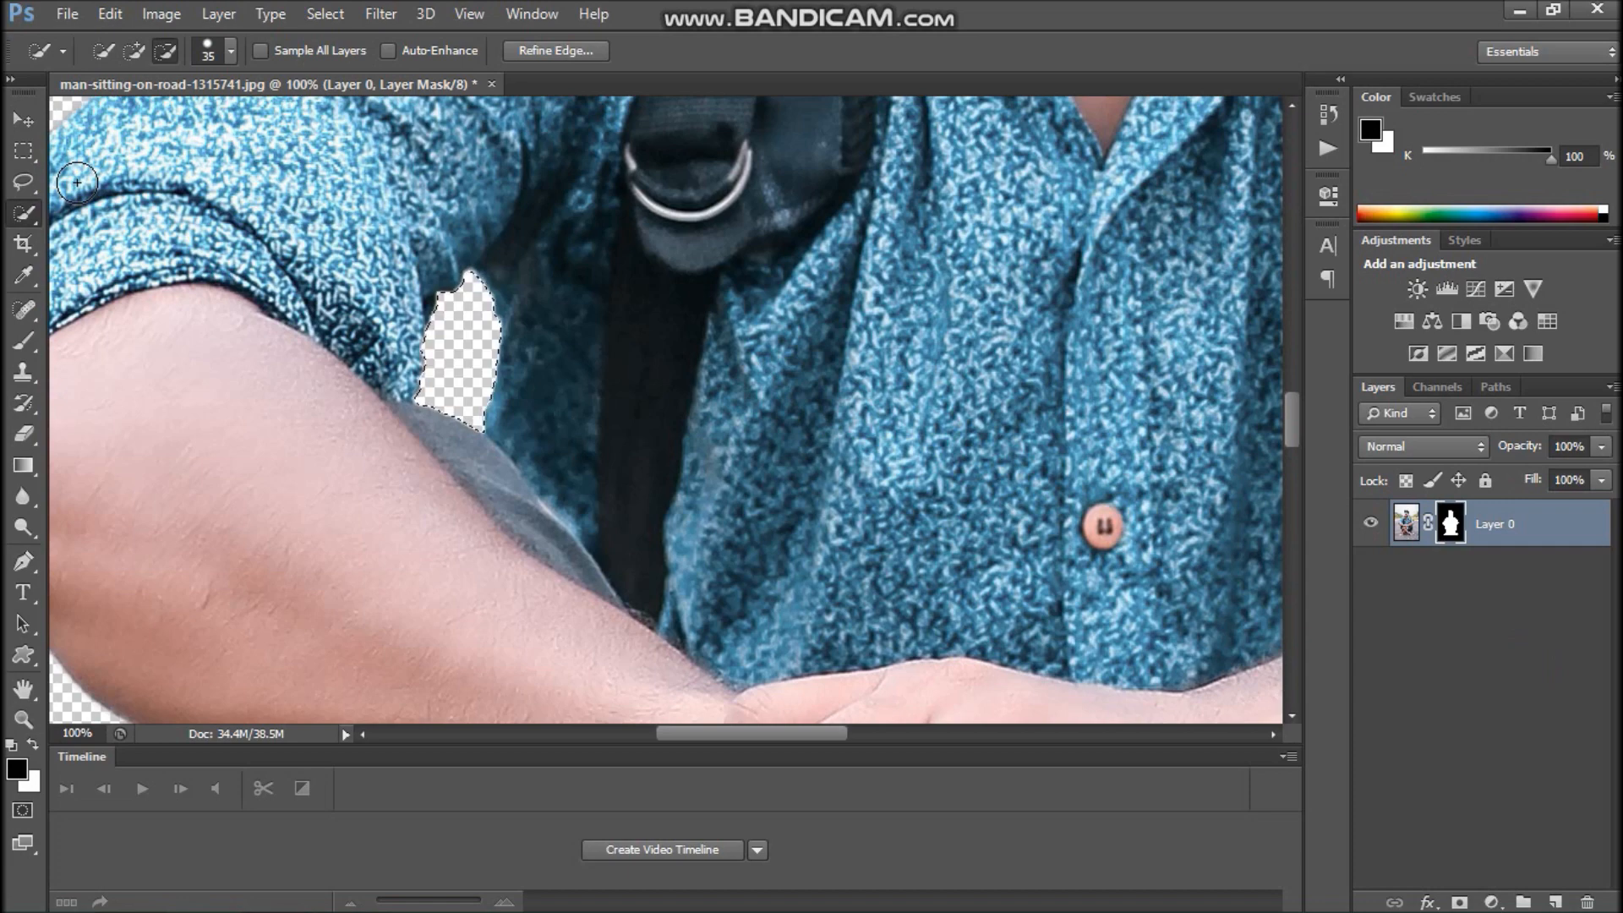
- Deselect the filled gap beside the torso and examine the cut-out edges around the man's face
key("ctrl+d")
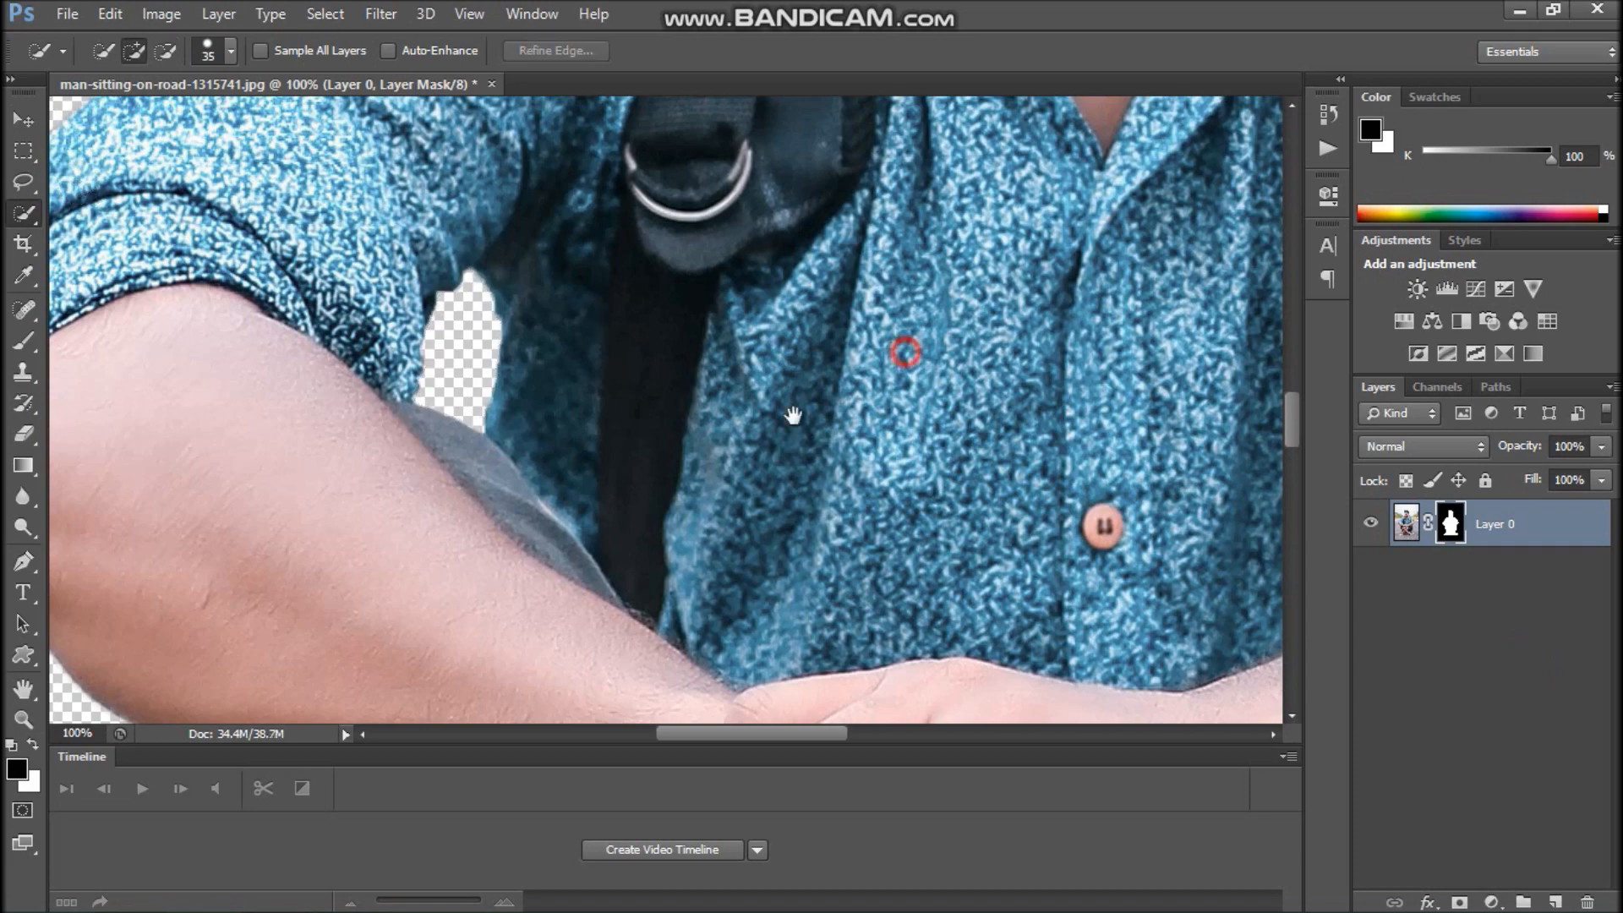
left_click_drag(906, 352, 366, 416)
left_click_drag(938, 541, 607, 569)
left_click_drag(569, 326, 646, 592)
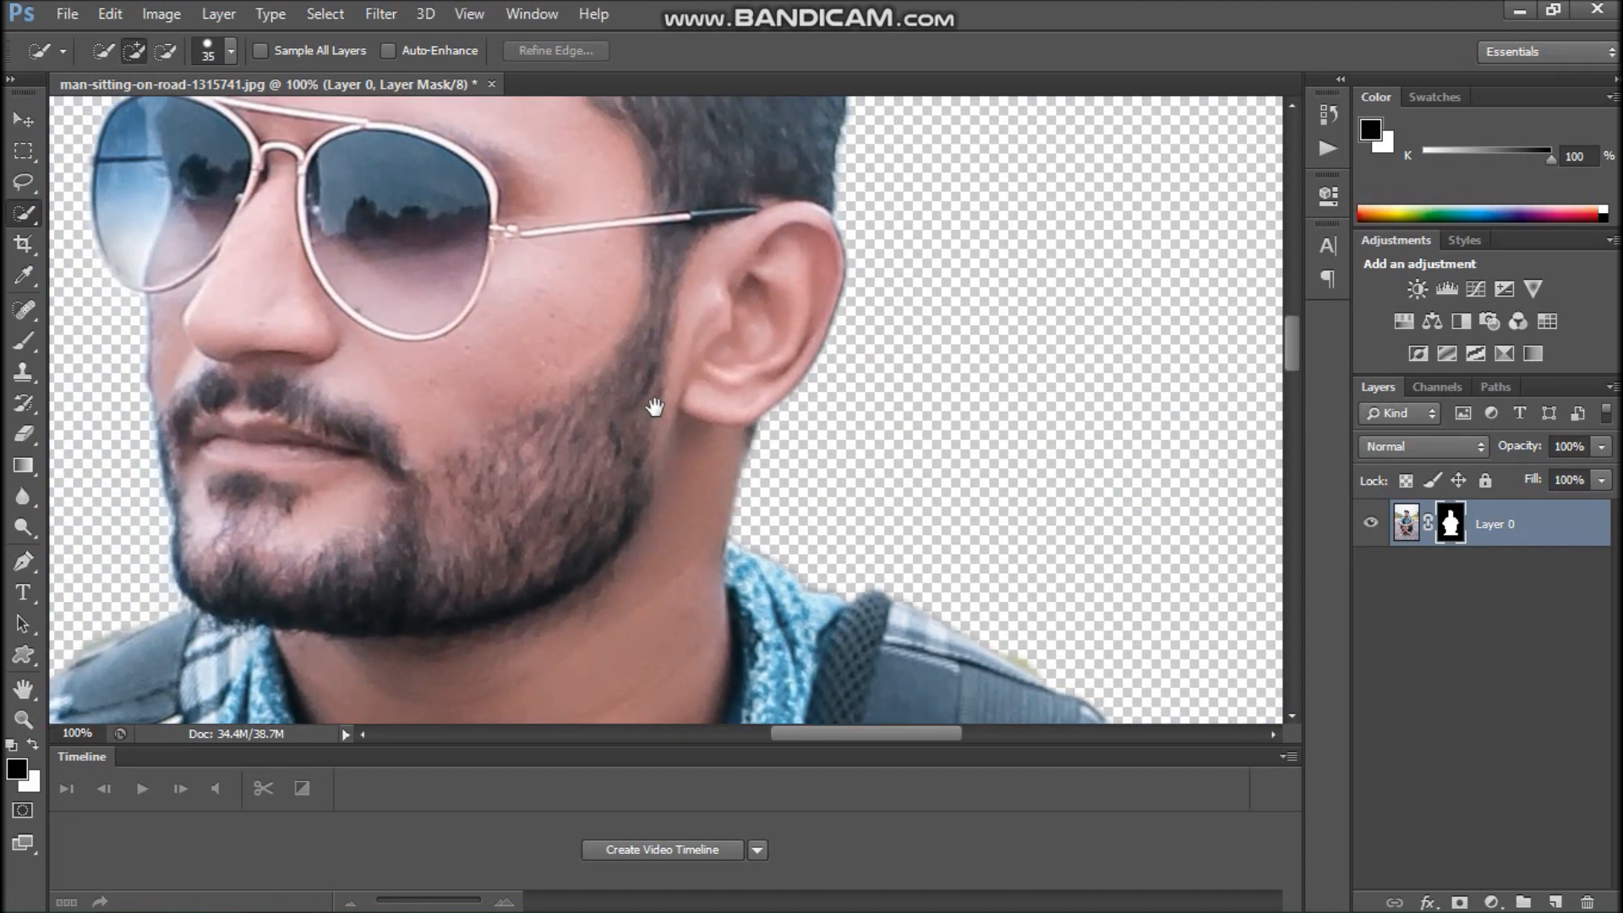
left_click_drag(646, 321, 711, 585)
left_click_drag(708, 372, 752, 119)
left_click_drag(627, 394, 731, 559)
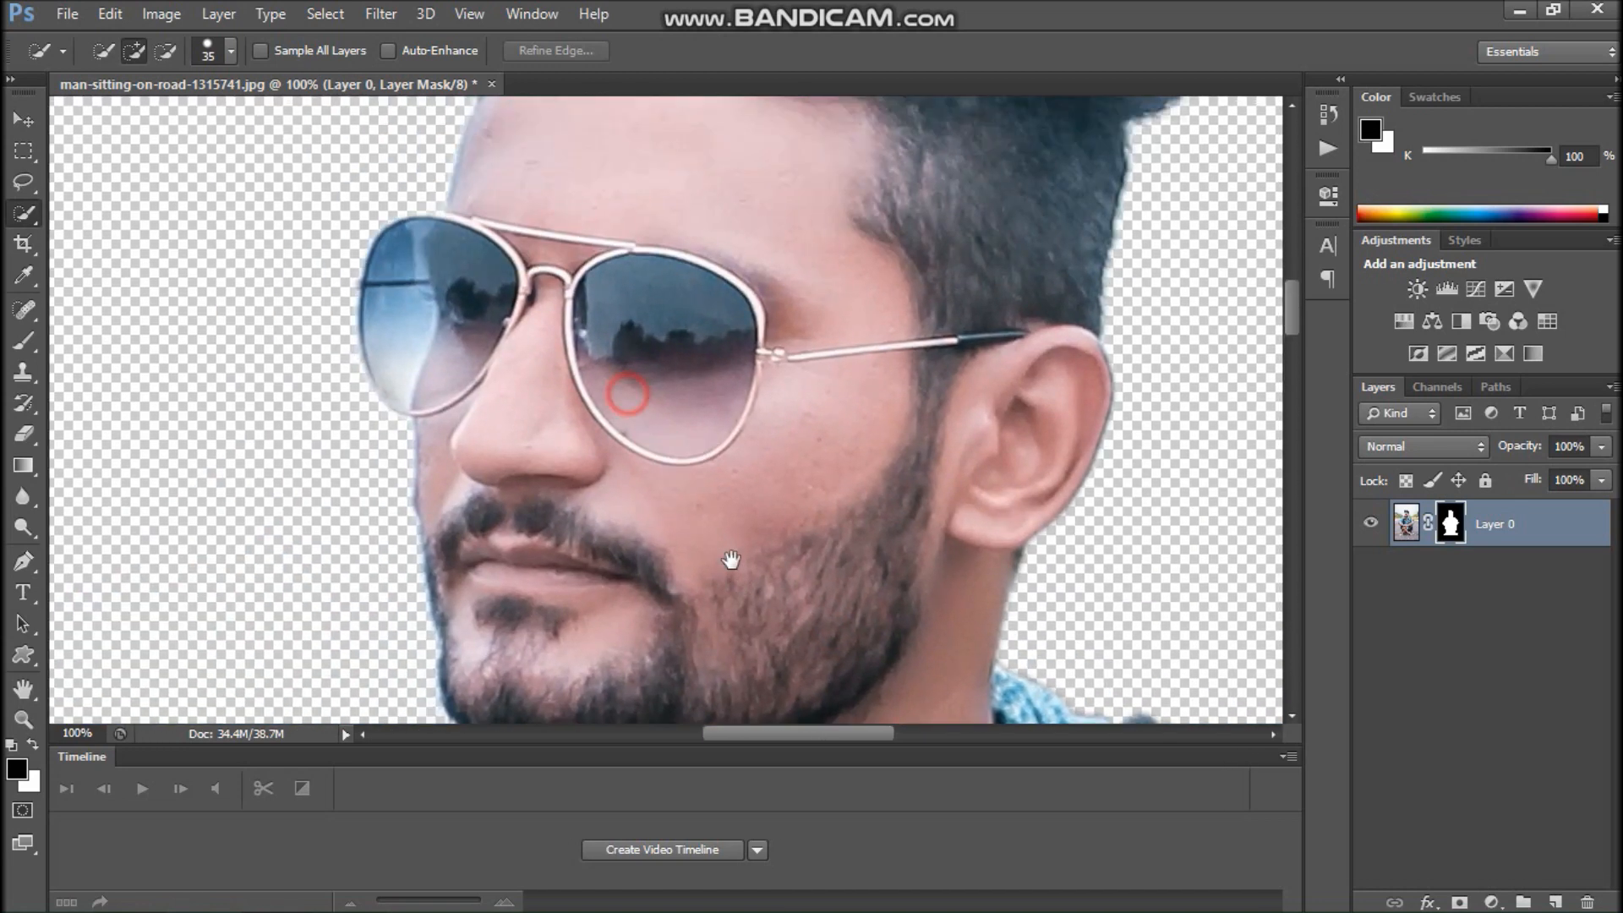
left_click_drag(410, 323, 469, 407)
- Paint black on the layer mask over the blue-tinted sunglasses lens with a 50 px brush at 8% opacity
key("b")
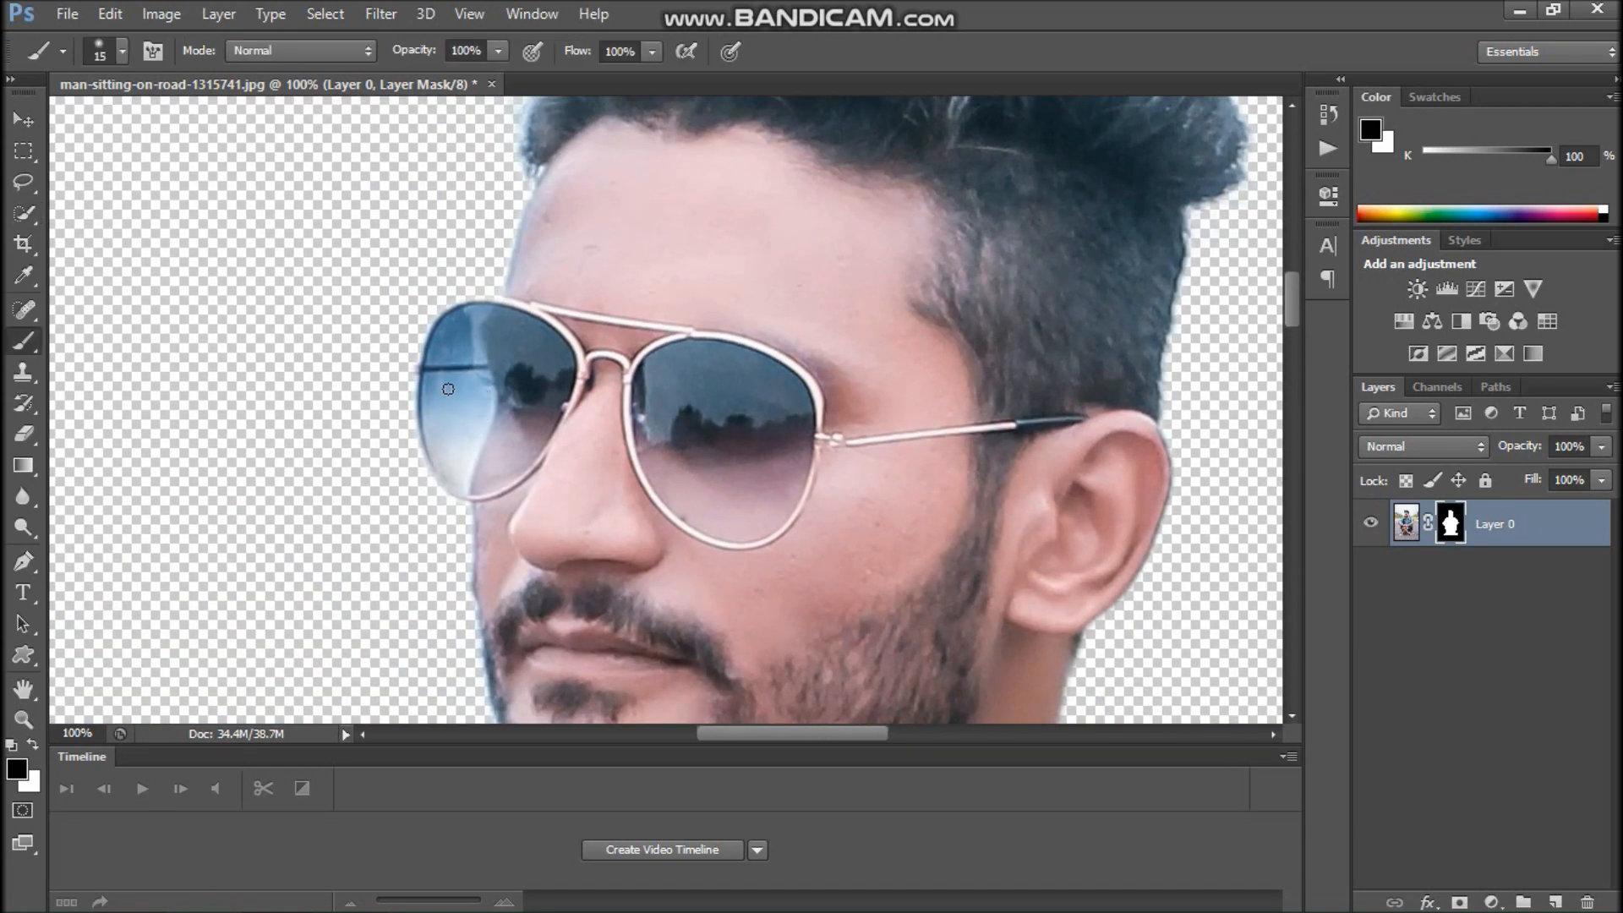
right_click(448, 388)
left_click(491, 554)
key("Return")
left_click(498, 52)
key("Return")
key("bracketright")
key("bracketright")
mouse_move(453, 330)
left_mouse_down()
mouse_move(452, 453)
mouse_move(478, 382)
mouse_move(456, 459)
mouse_move(476, 419)
mouse_move(462, 339)
mouse_move(438, 386)
mouse_move(454, 361)
mouse_move(448, 437)
mouse_move(499, 427)
left_mouse_up()
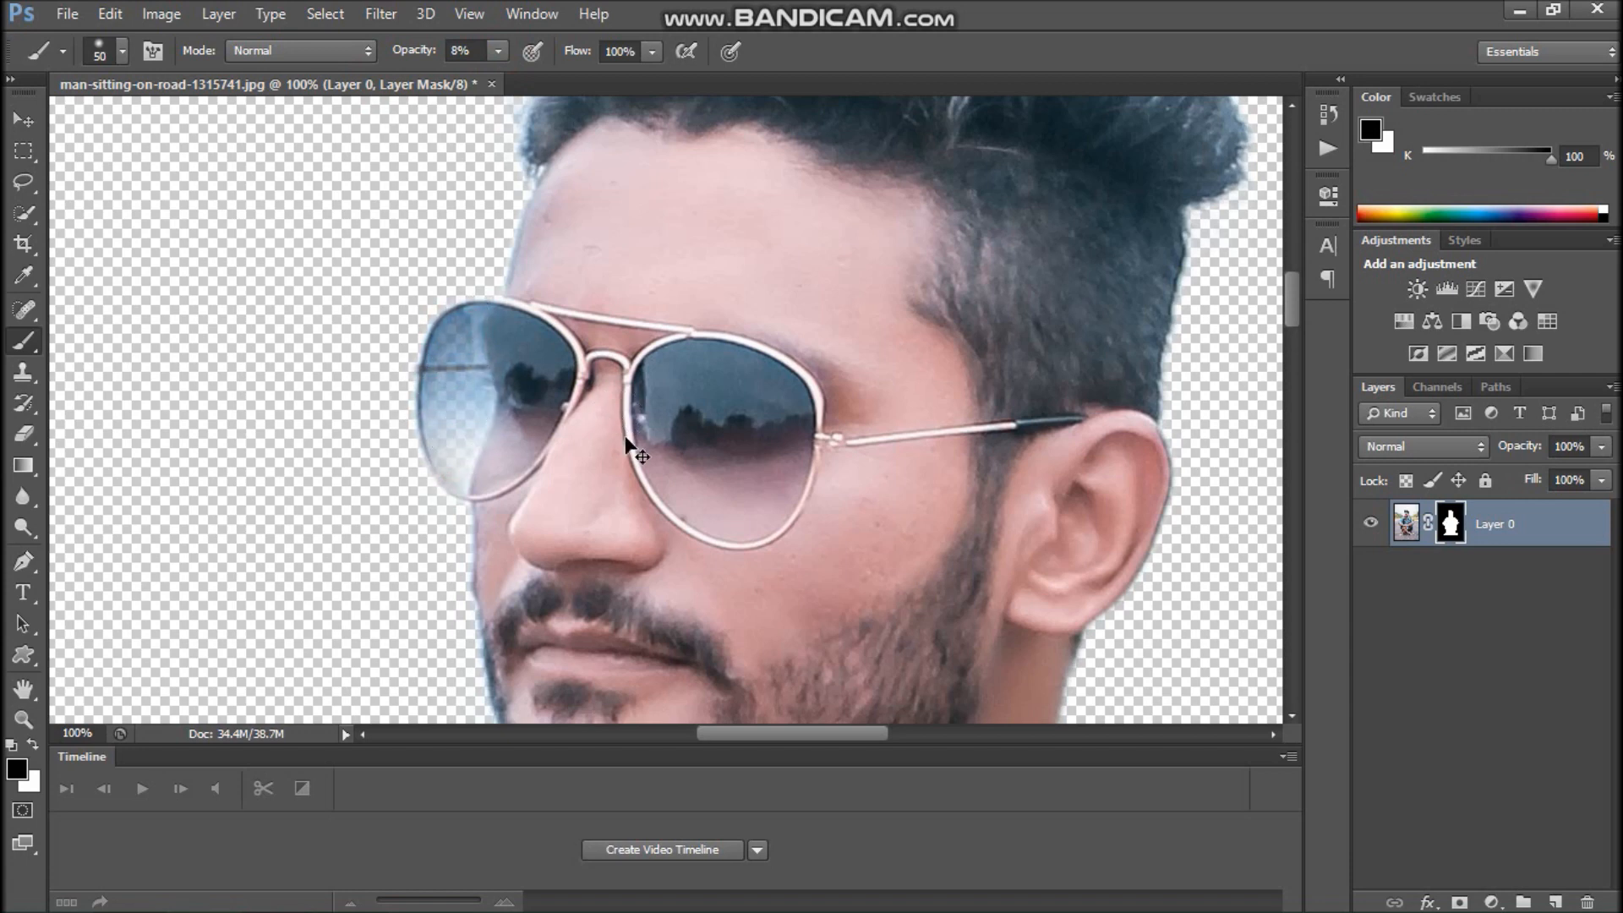
- Save a JPEG copy named gf in the Downloads folder at quality 12
key("ctrl+minus")
key("ctrl+shift+s")
left_click(831, 621)
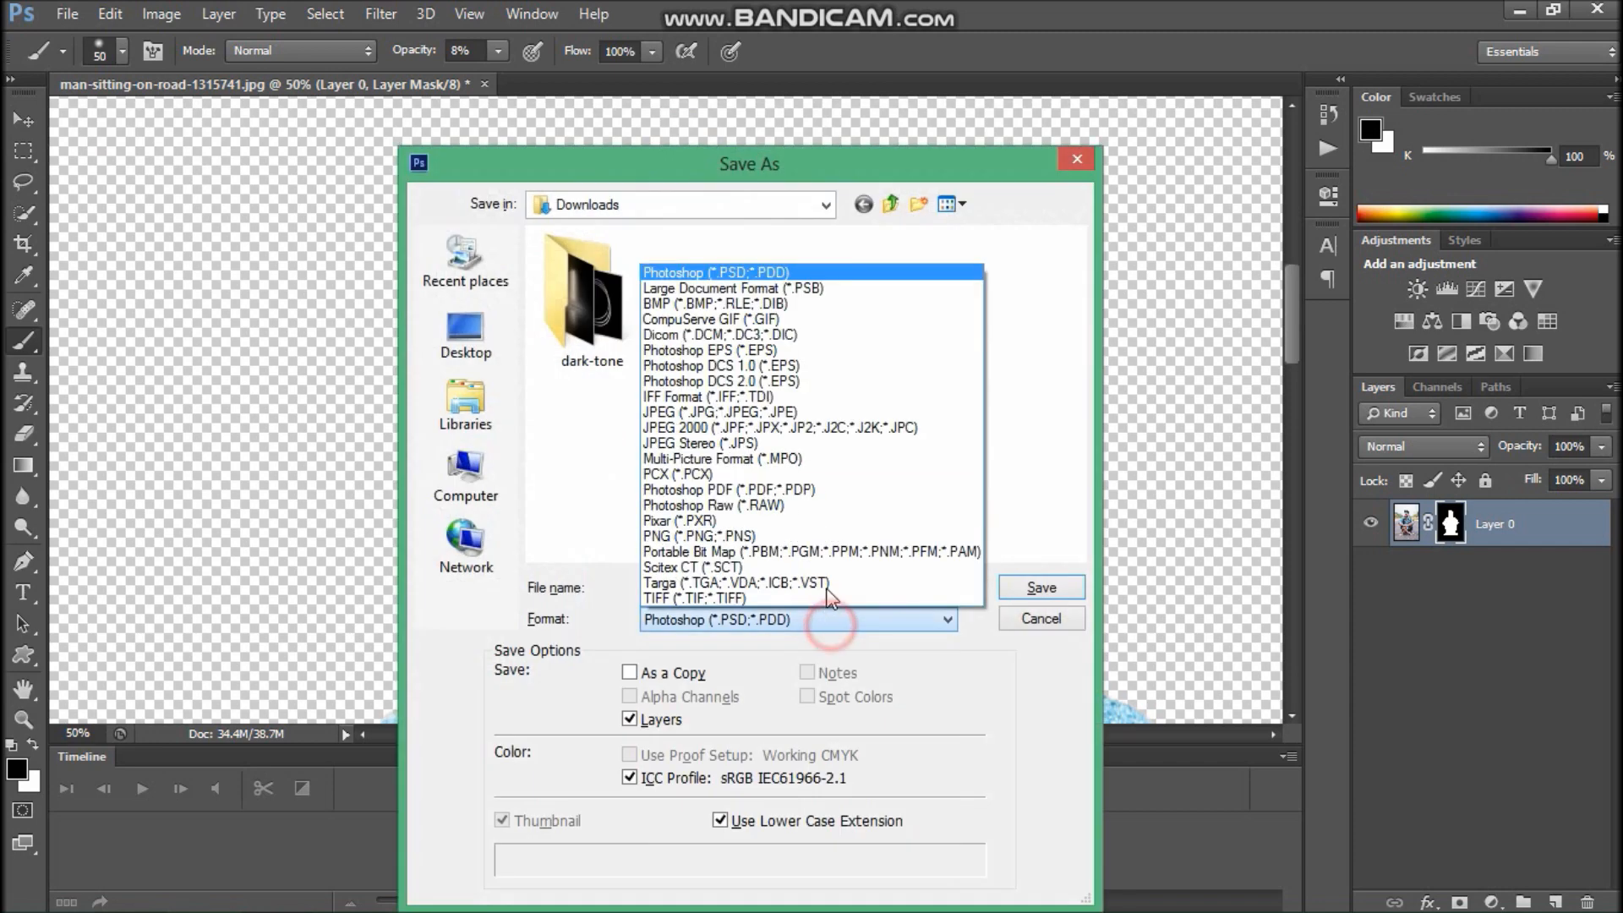
left_click(799, 414)
double_click(786, 579)
type("gf")
left_click(1024, 588)
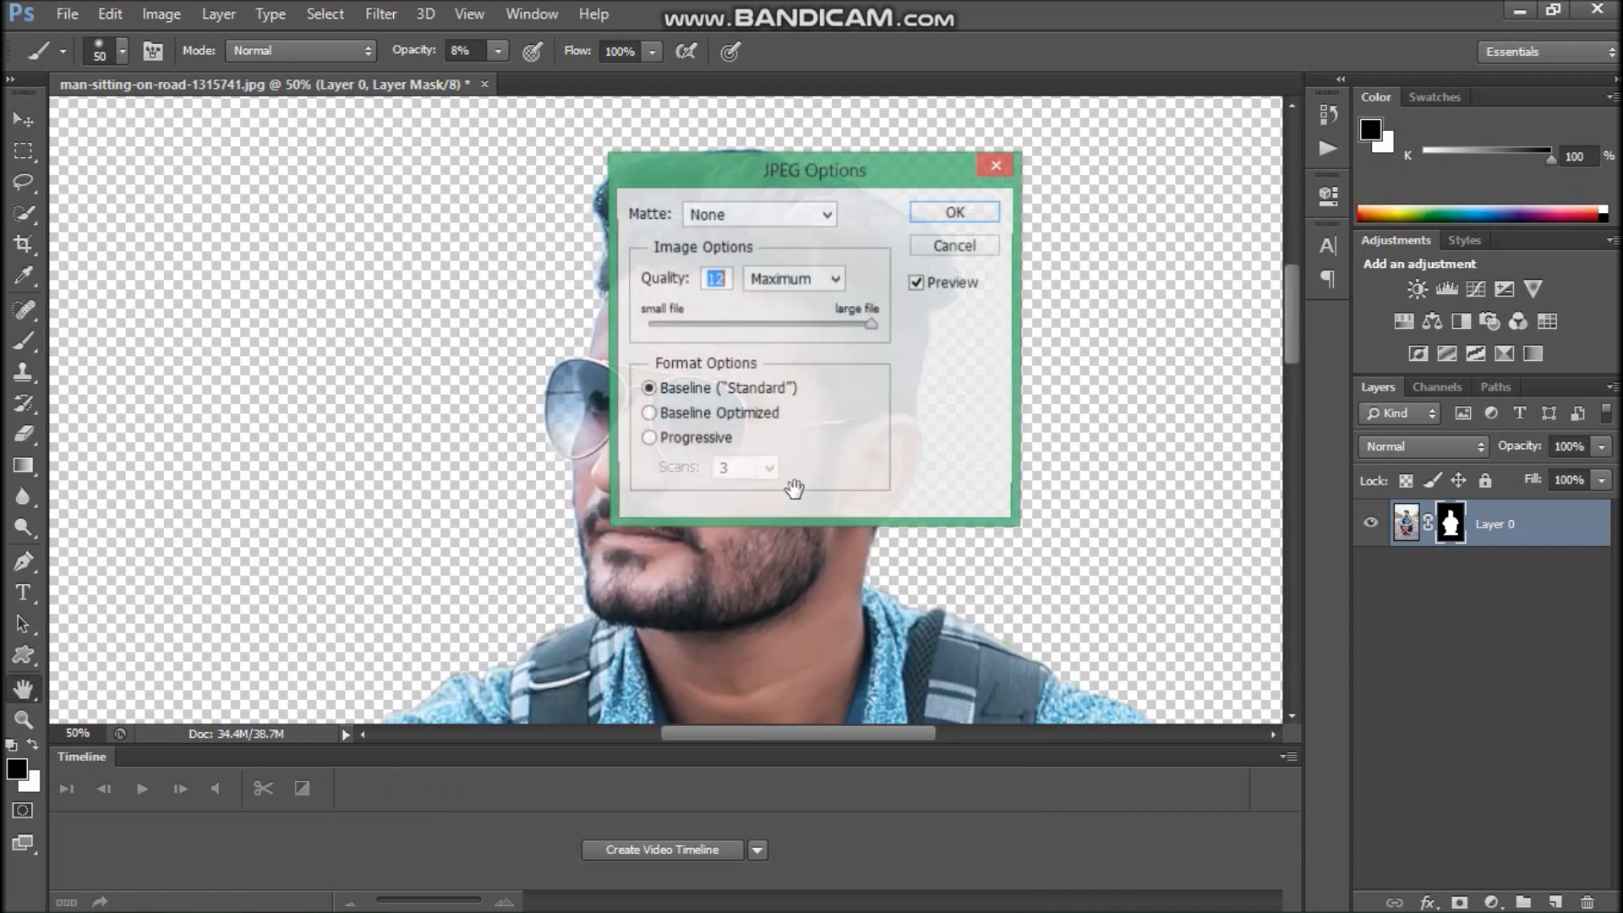
left_click(979, 215)
- Open the tublight image from the Desktop through Camera Raw with its default tone settings
left_click_drag(421, 85, 496, 204)
double_click(552, 121)
left_click(475, 343)
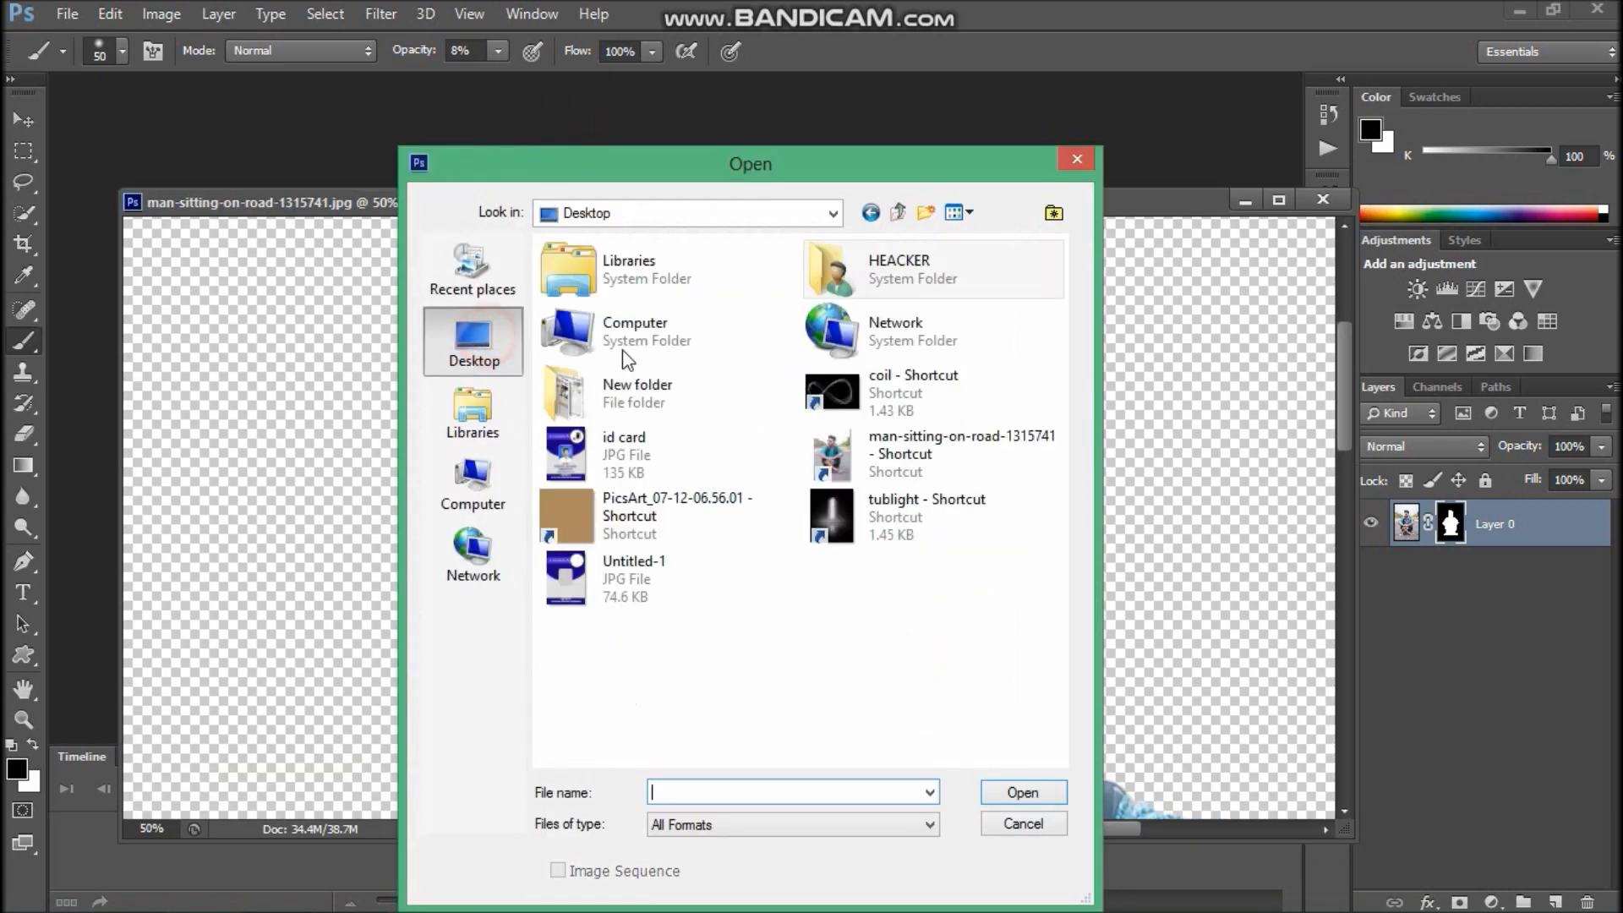
double_click(906, 530)
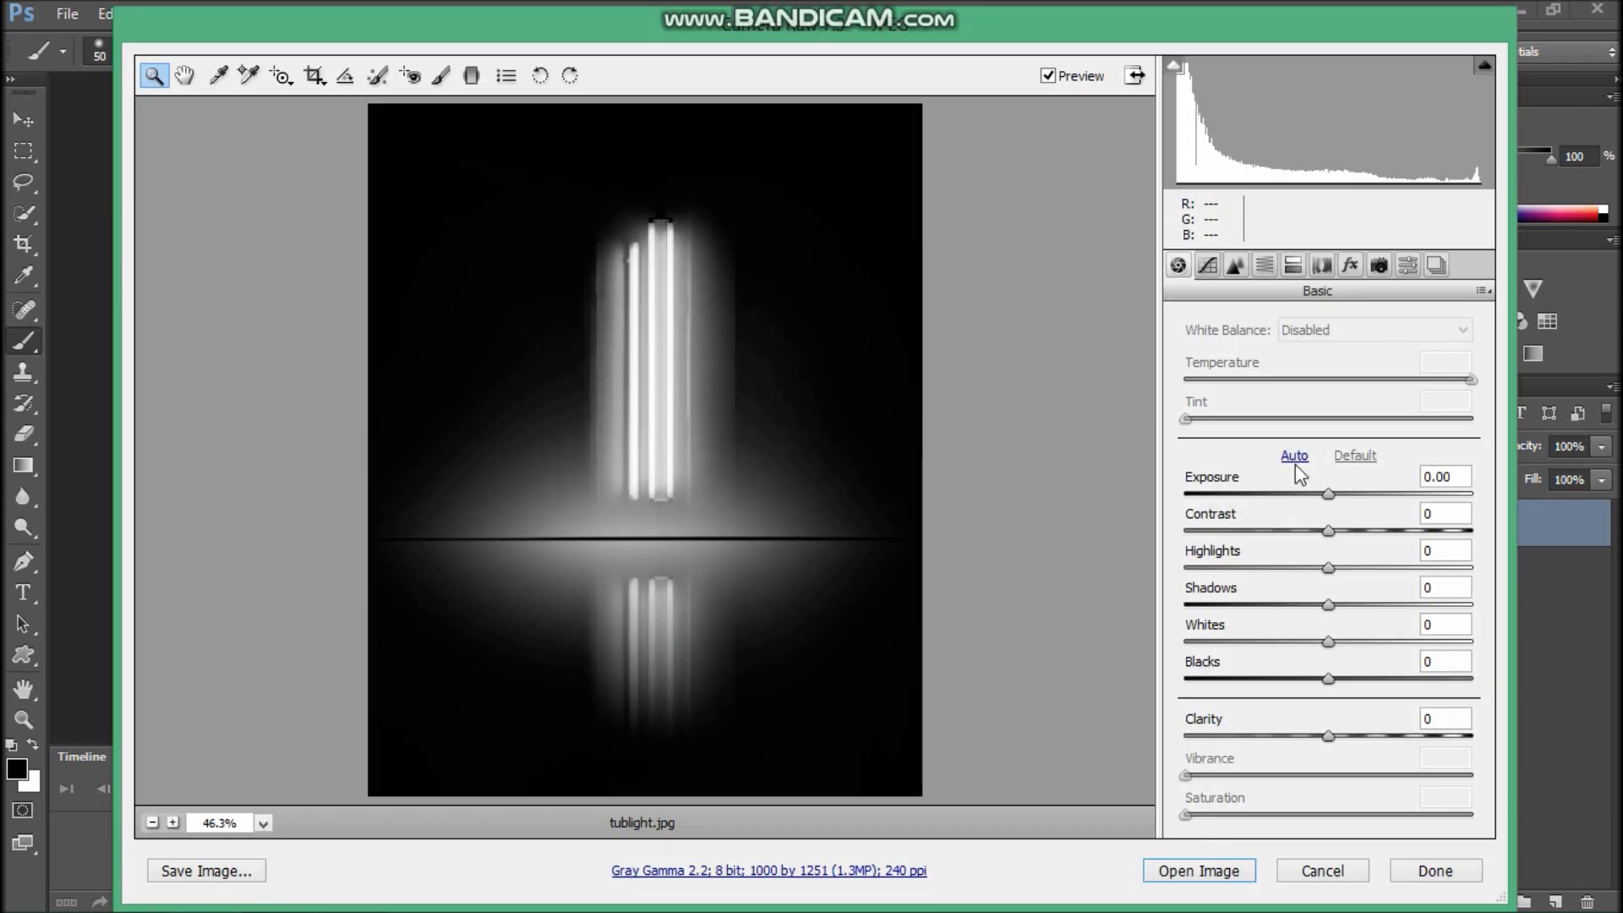
left_click(1294, 456)
left_click(1355, 457)
left_click(1226, 870)
left_click_drag(835, 203, 798, 88)
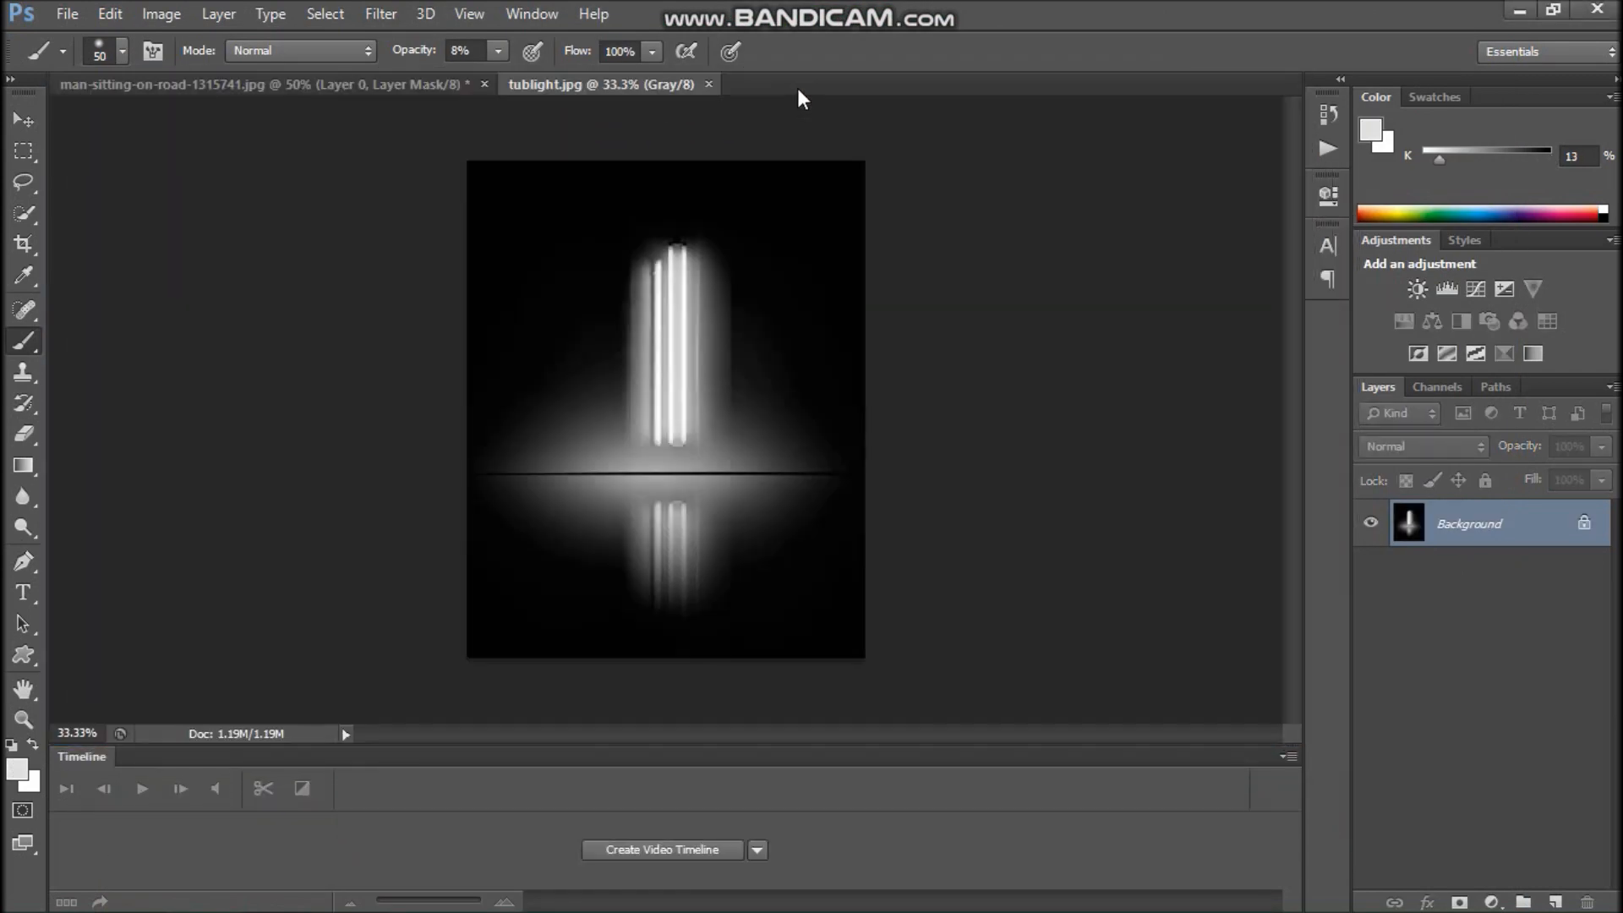
- Try to set the tublight image's resolution to 400 pixels/inch
left_click(571, 81)
left_click_drag(574, 124, 580, 176)
right_click(580, 176)
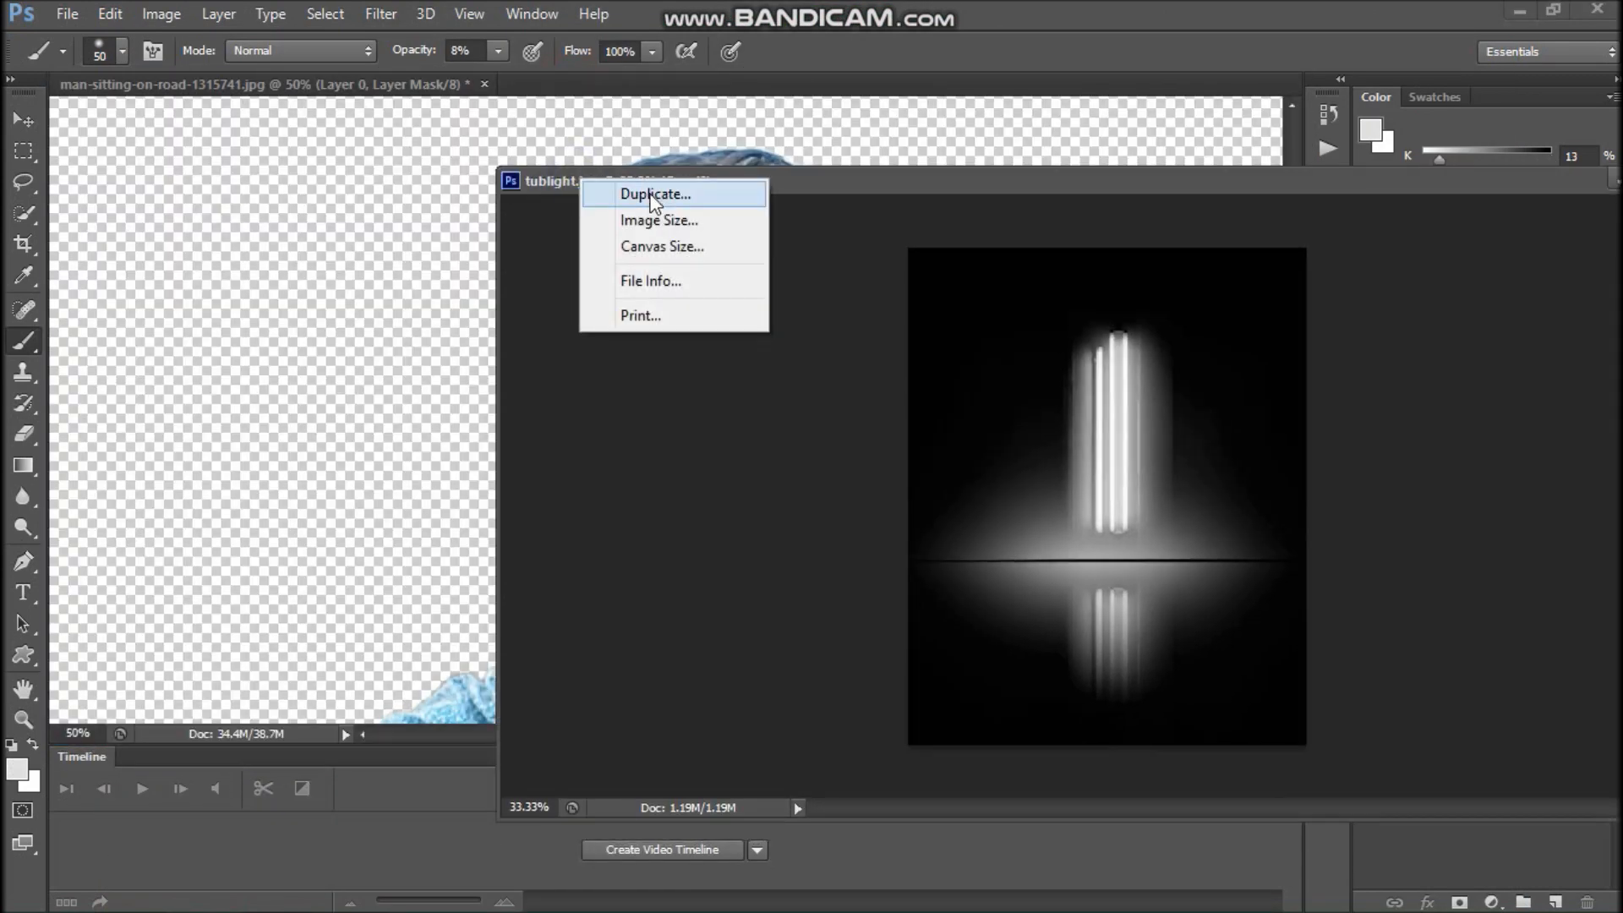
left_click(655, 225)
left_click(635, 415)
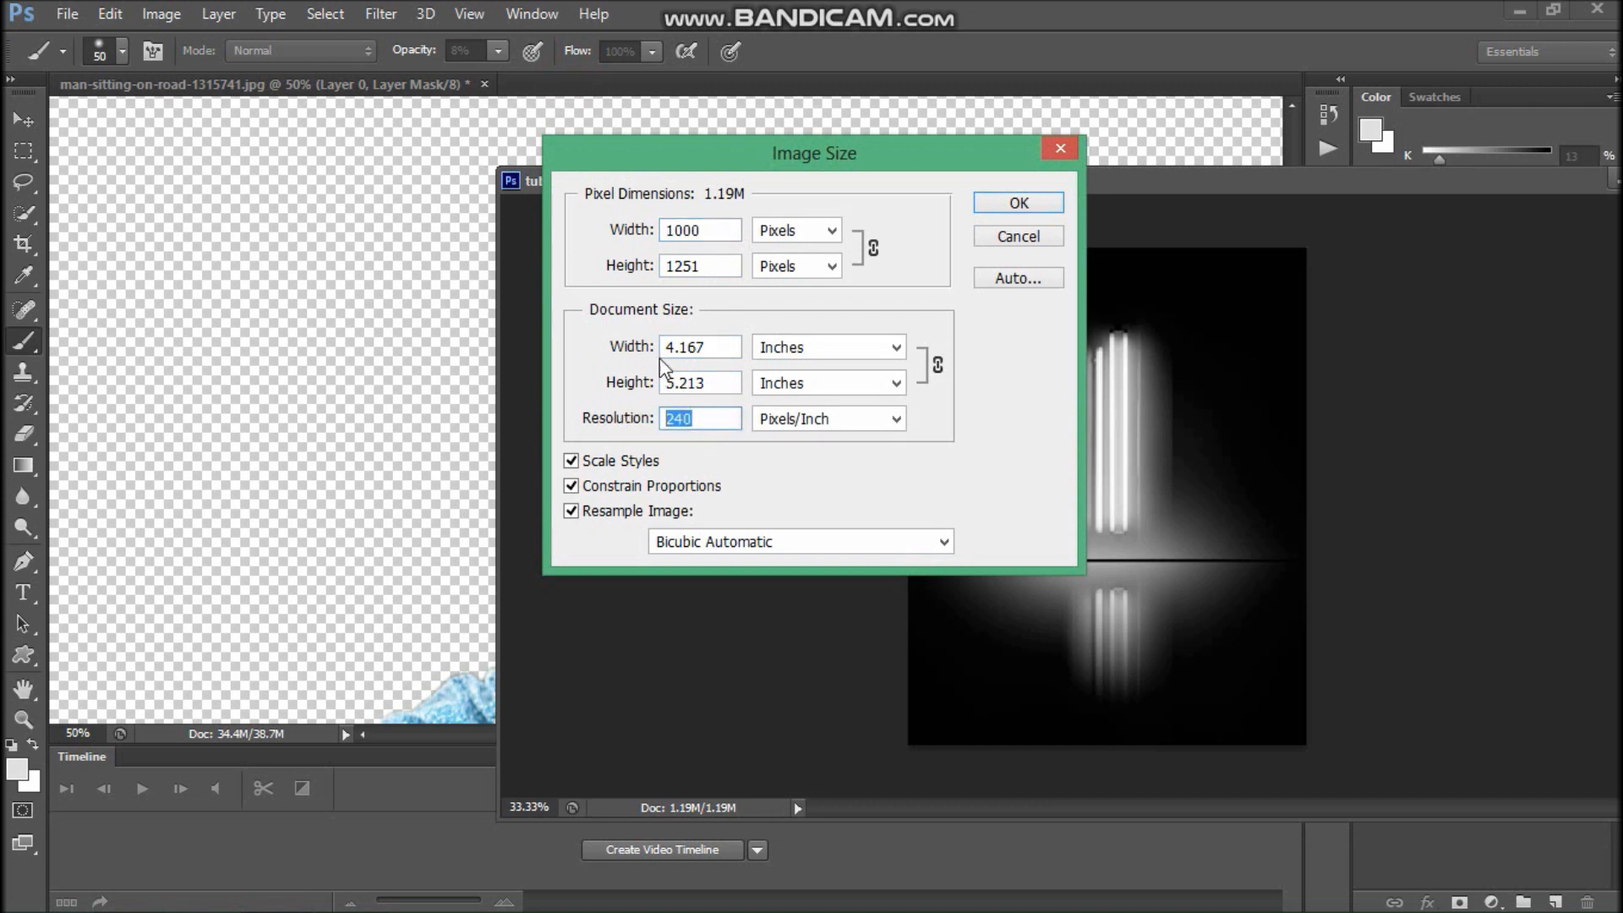
type("400")
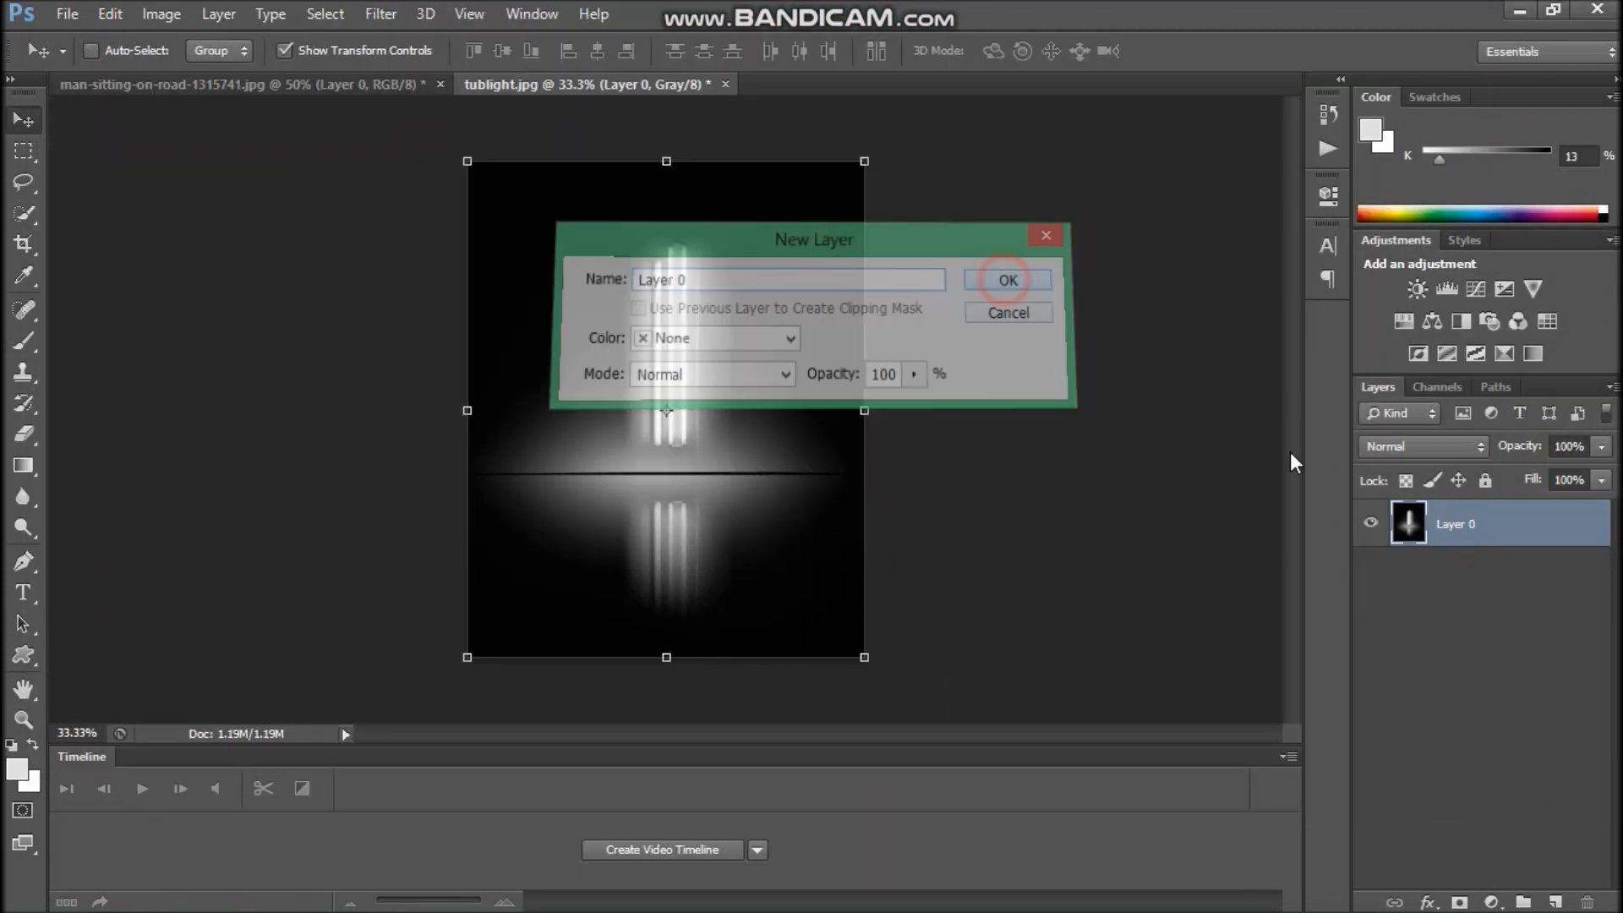
- Bring the tublight image into the man's document as a new layer and check the channels
left_click(1438, 386)
left_click(1378, 387)
left_click_drag(827, 208, 758, 203)
left_click(1469, 572)
left_click(1441, 387)
left_click(1382, 387)
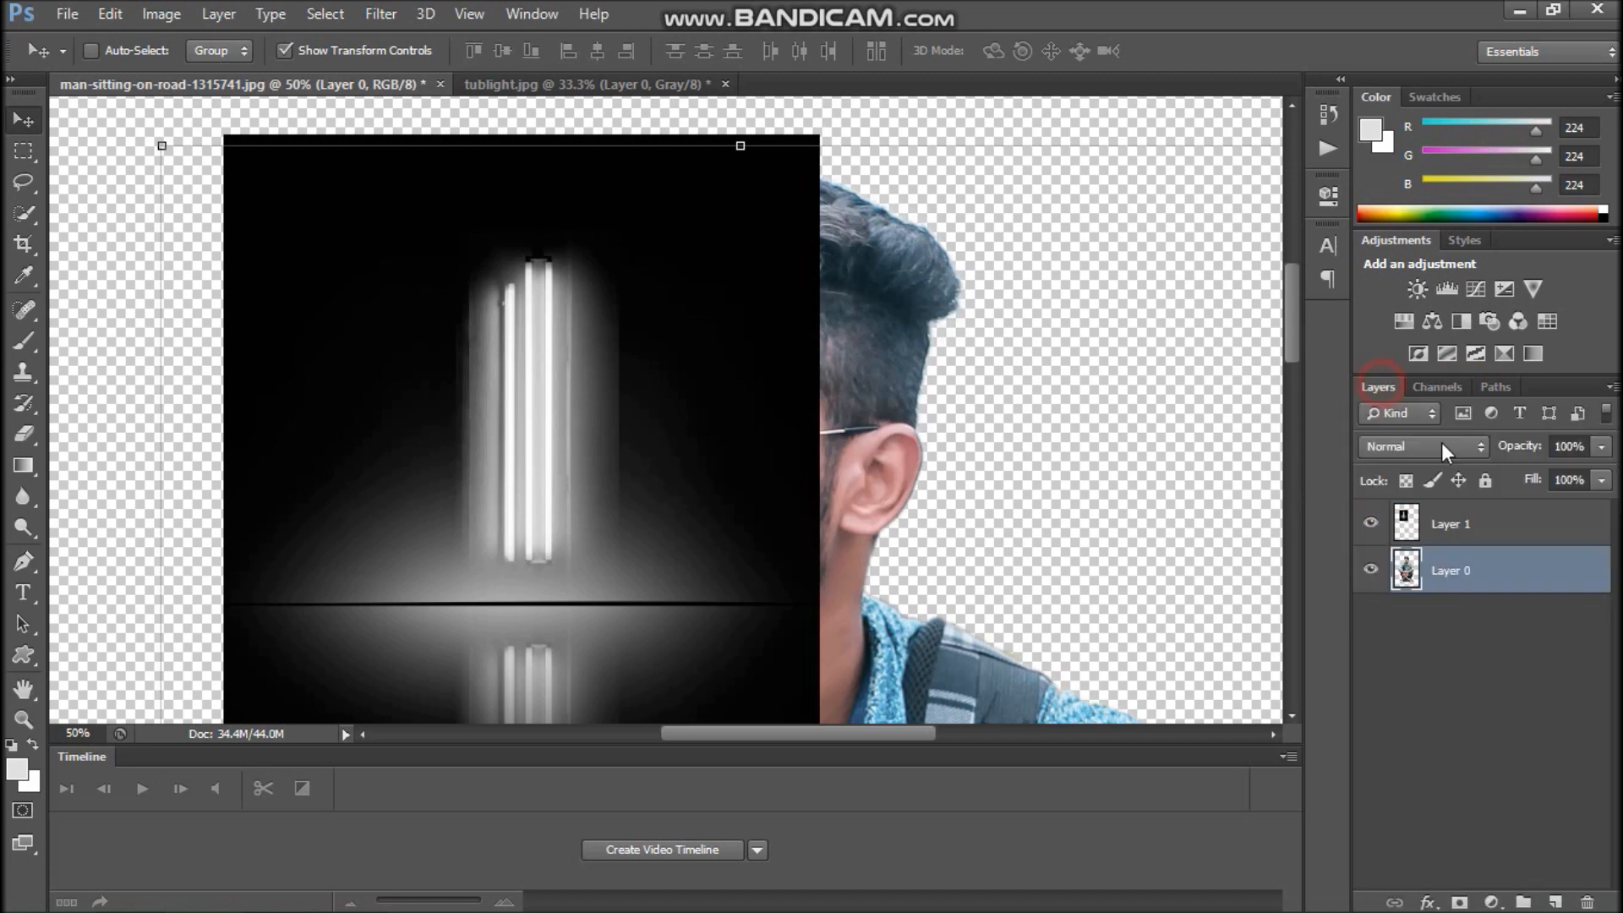
left_click(1458, 534)
left_click(1430, 386)
left_click(1381, 387)
- Scale the tube-light layer up to span the full canvas width and stack the man's layer above it
scroll(718, 405, "down", 4)
left_click_drag(674, 372, 642, 723)
left_click_drag(649, 555, 786, 163)
scroll(688, 316, "down", 1)
left_click_drag(751, 435, 698, 407)
left_click_drag(844, 160, 876, 119)
double_click(834, 213)
left_click_drag(780, 267, 779, 239)
scroll(812, 338, "up", 2)
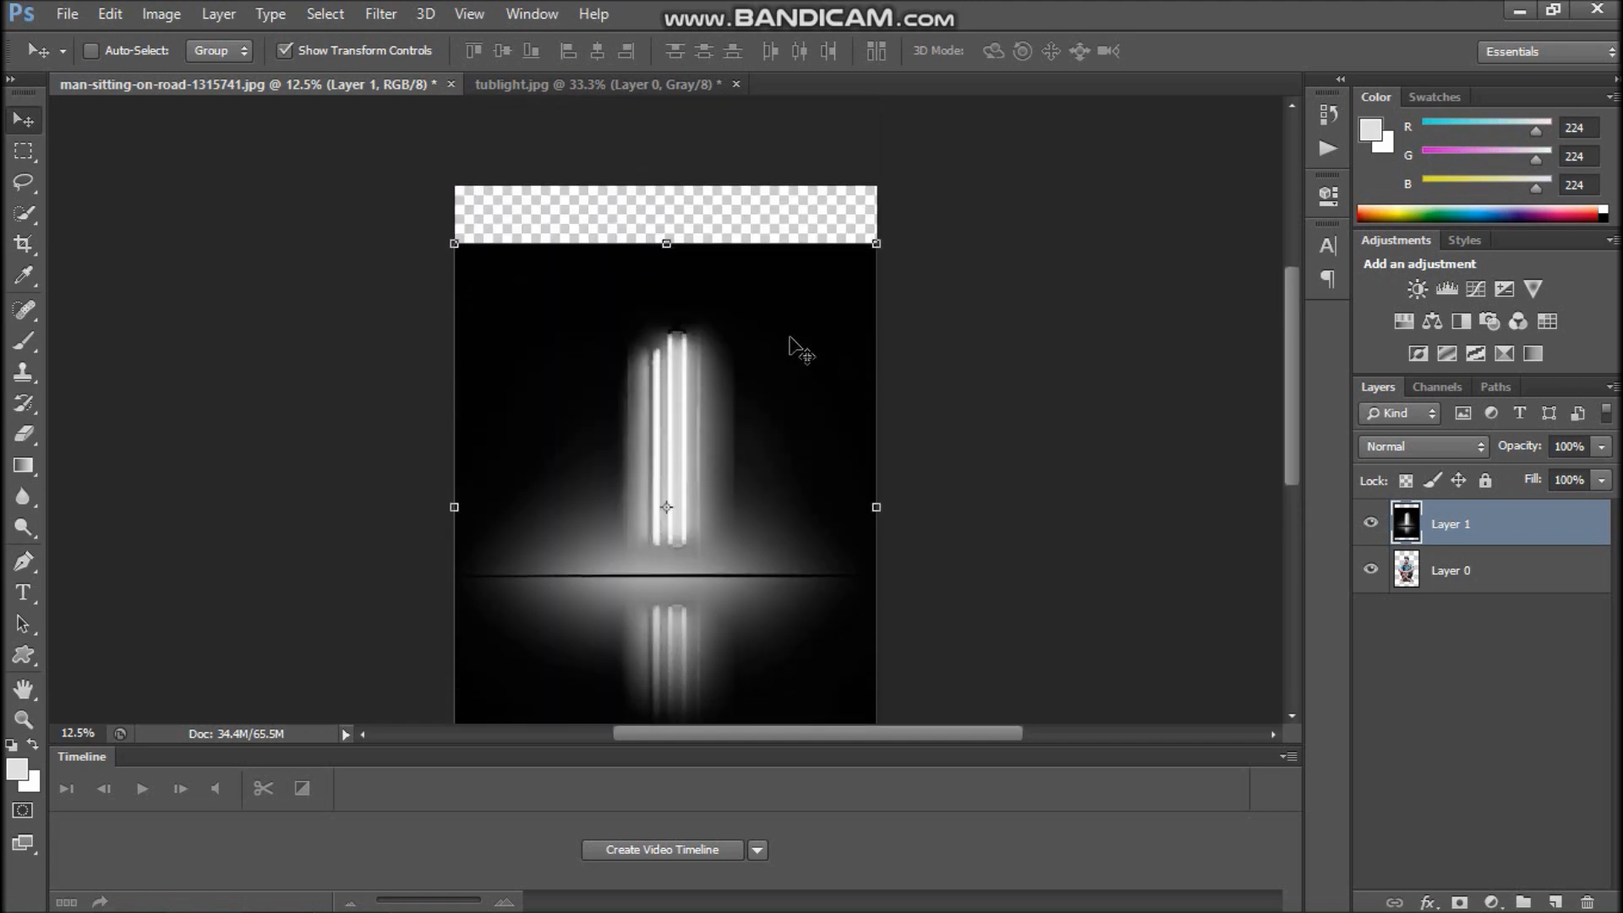
left_click(1452, 572)
left_click(1508, 532)
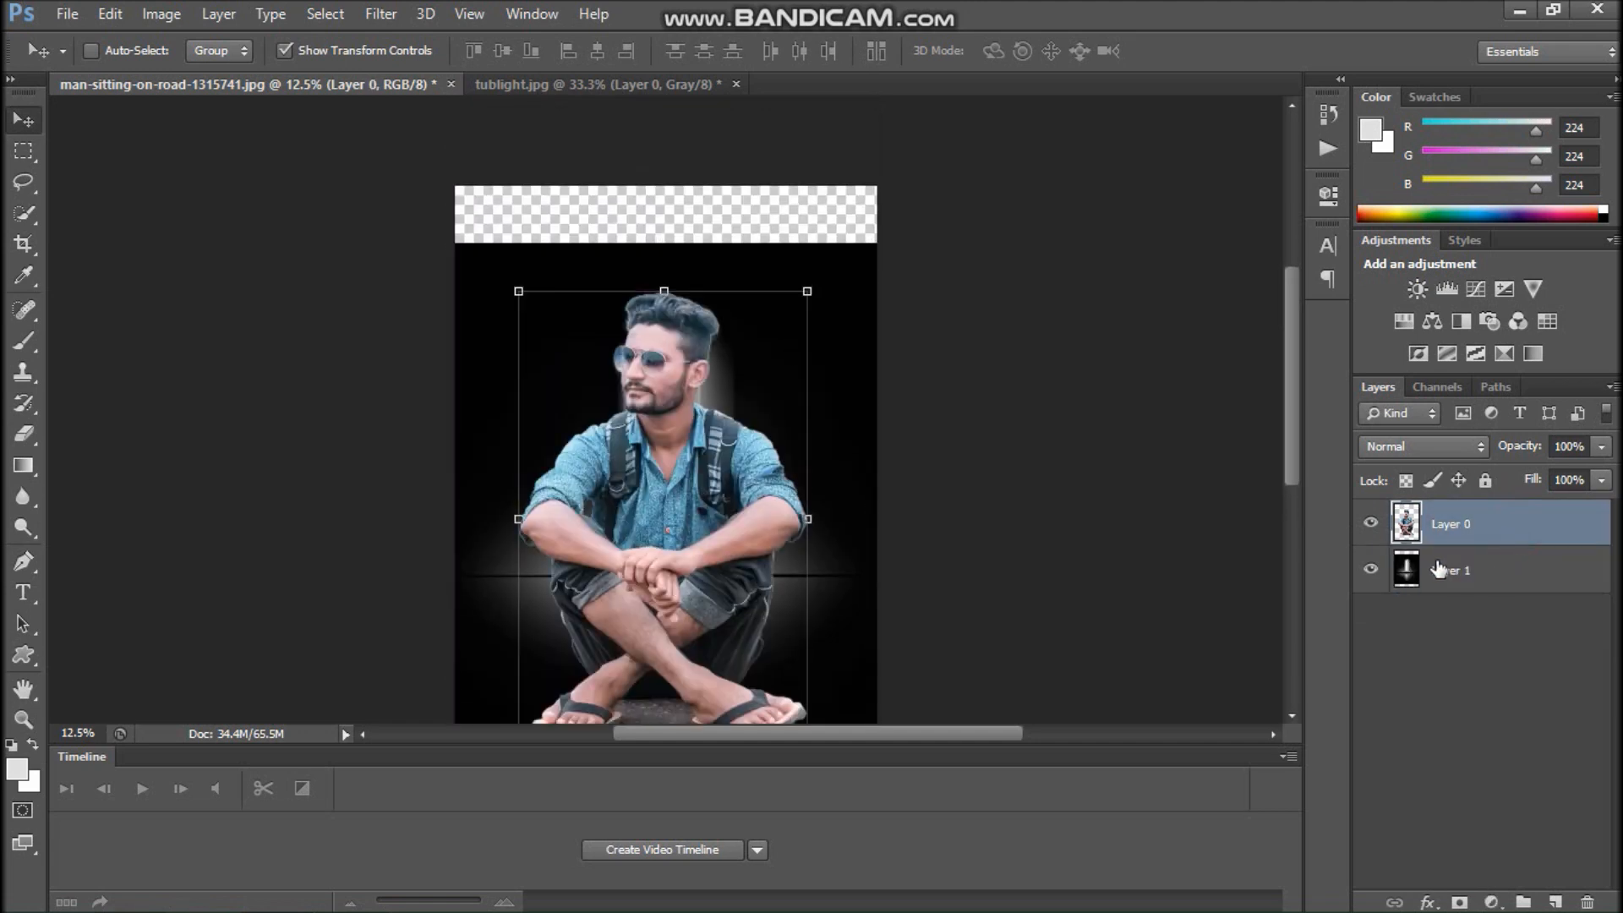
- Crop the canvas to remove the transparent strip above the tube-light background
scroll(930, 504, "down", 4)
key("c")
left_click_drag(672, 663, 674, 619)
scroll(710, 287, "up", 3)
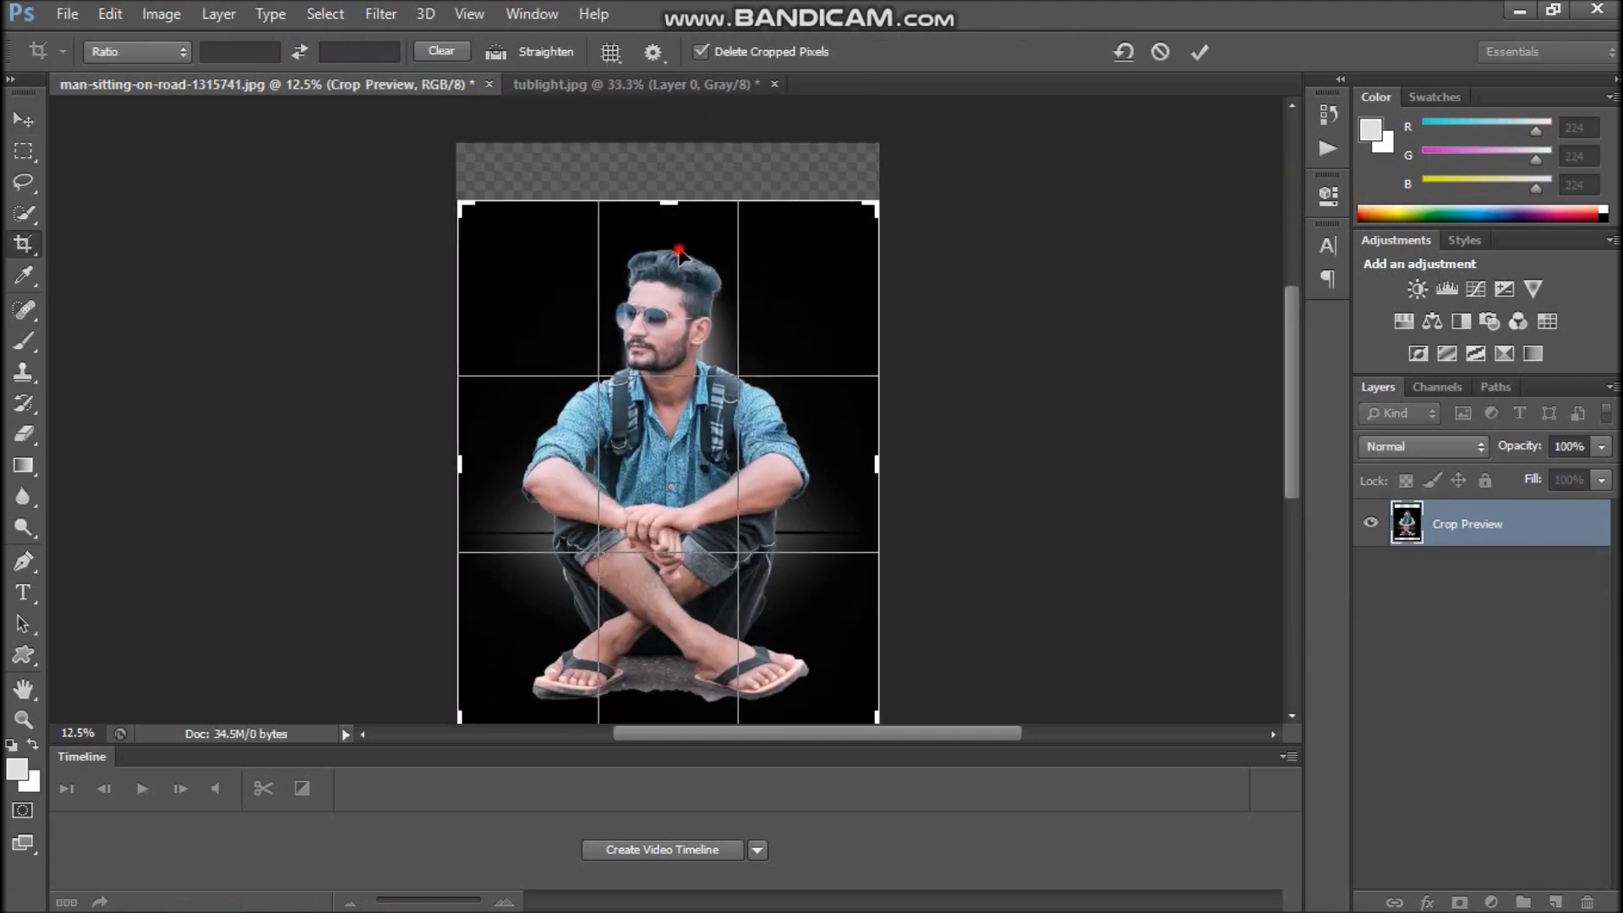
key("Return")
- Scale the man down to about half size and place him in front of the tube lights
key("ctrl+plus")
key("v")
scroll(901, 414, "down", 3)
left_click_drag(950, 660, 717, 301)
left_click_drag(680, 274, 752, 447)
left_click_drag(705, 329, 739, 391)
key("Return")
scroll(707, 486, "up", 3)
left_click_drag(697, 497, 683, 380)
scroll(683, 381, "up", 4)
scroll(683, 382, "down", 1)
- Darken the man's layer with Curves by lowering the midpoint of the RGB curve
key("ctrl+m")
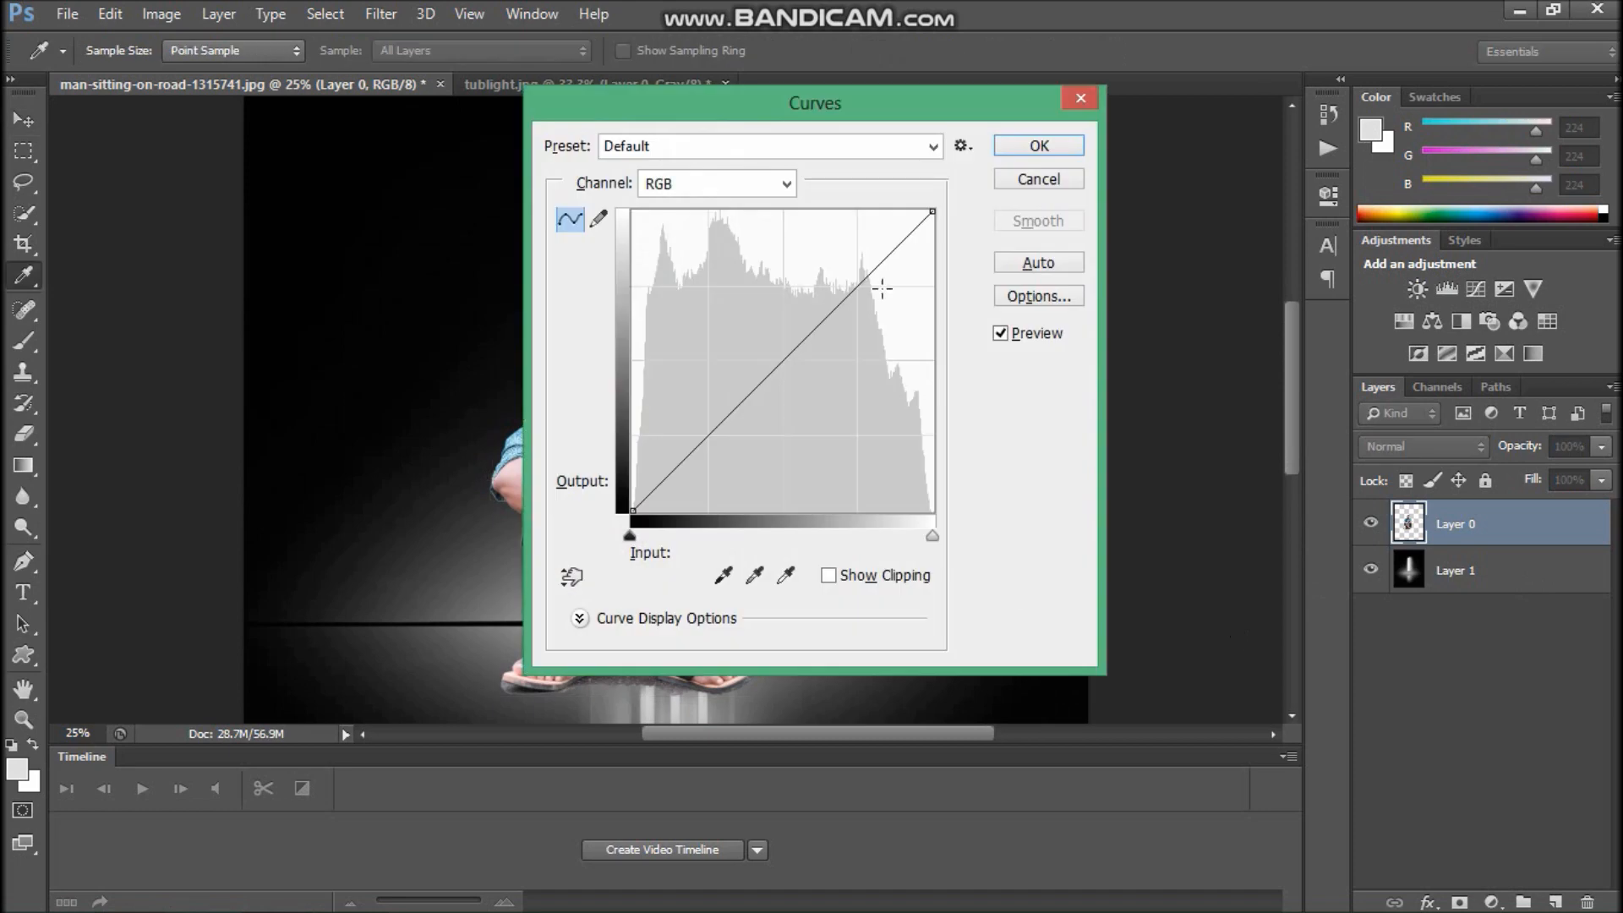
left_click_drag(797, 102, 1324, 192)
left_click(1302, 449)
left_click_drag(1302, 449, 1362, 471)
left_click(1566, 228)
- Reposition the man closer to the horizontal centre of the canvas
key("v")
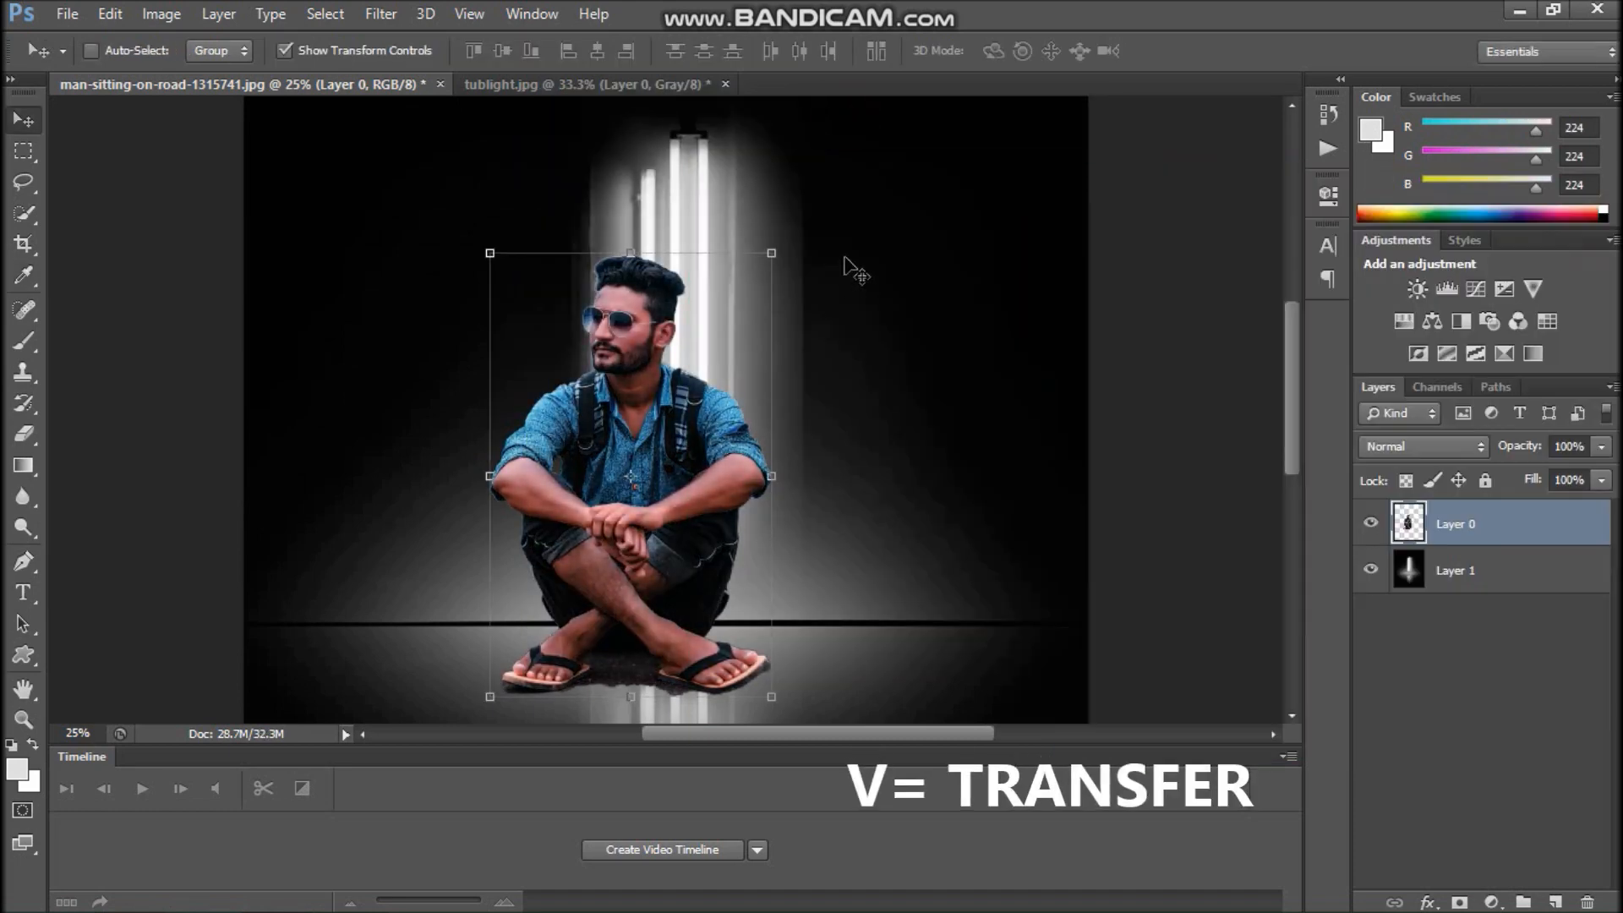
key("ctrl+plus")
key("ctrl+plus")
scroll(778, 347, "down", 3)
left_click_drag(859, 254, 871, 254)
key("Return")
left_click_drag(765, 441, 820, 375)
- Start a pen path up the sandal heel and ankle on the picture's right and along the road patch's upper edge
key("ctrl+plus")
key("ctrl+plus")
key("ctrl+plus")
scroll(784, 414, "down", 8)
key("p")
scroll(232, 500, "down", 1)
left_click_drag(1104, 553, 667, 461)
left_click_drag(603, 448, 899, 572)
left_click_drag(779, 543, 724, 479)
left_click_drag(723, 472, 730, 452)
scroll(698, 365, "up", 3)
left_click_drag(734, 564, 726, 554)
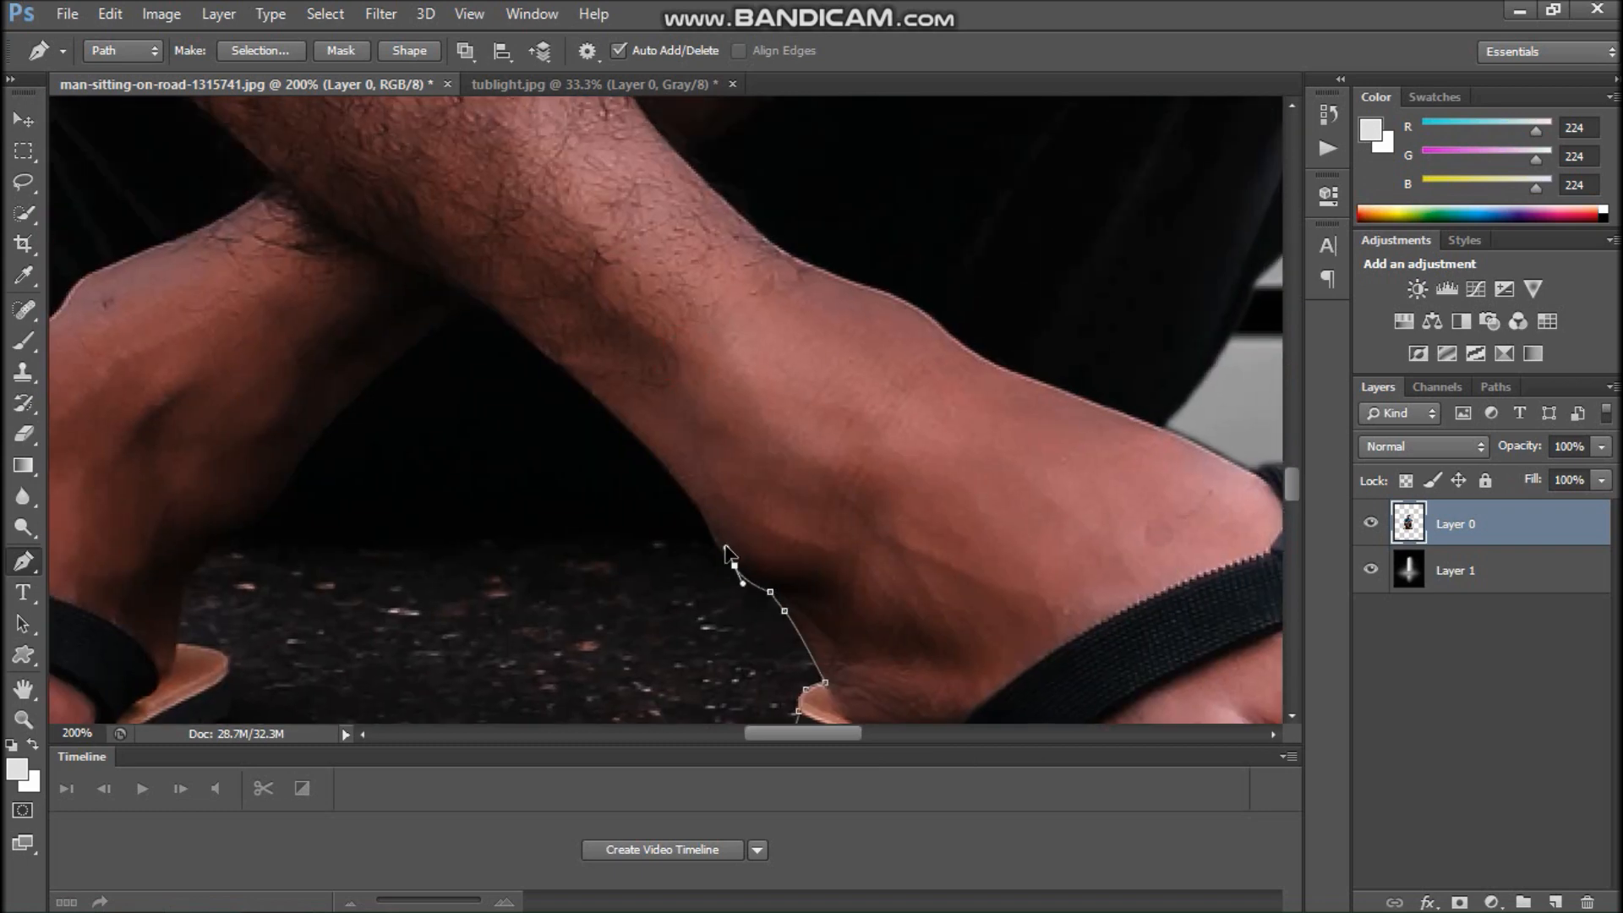
left_click_drag(433, 554, 951, 493)
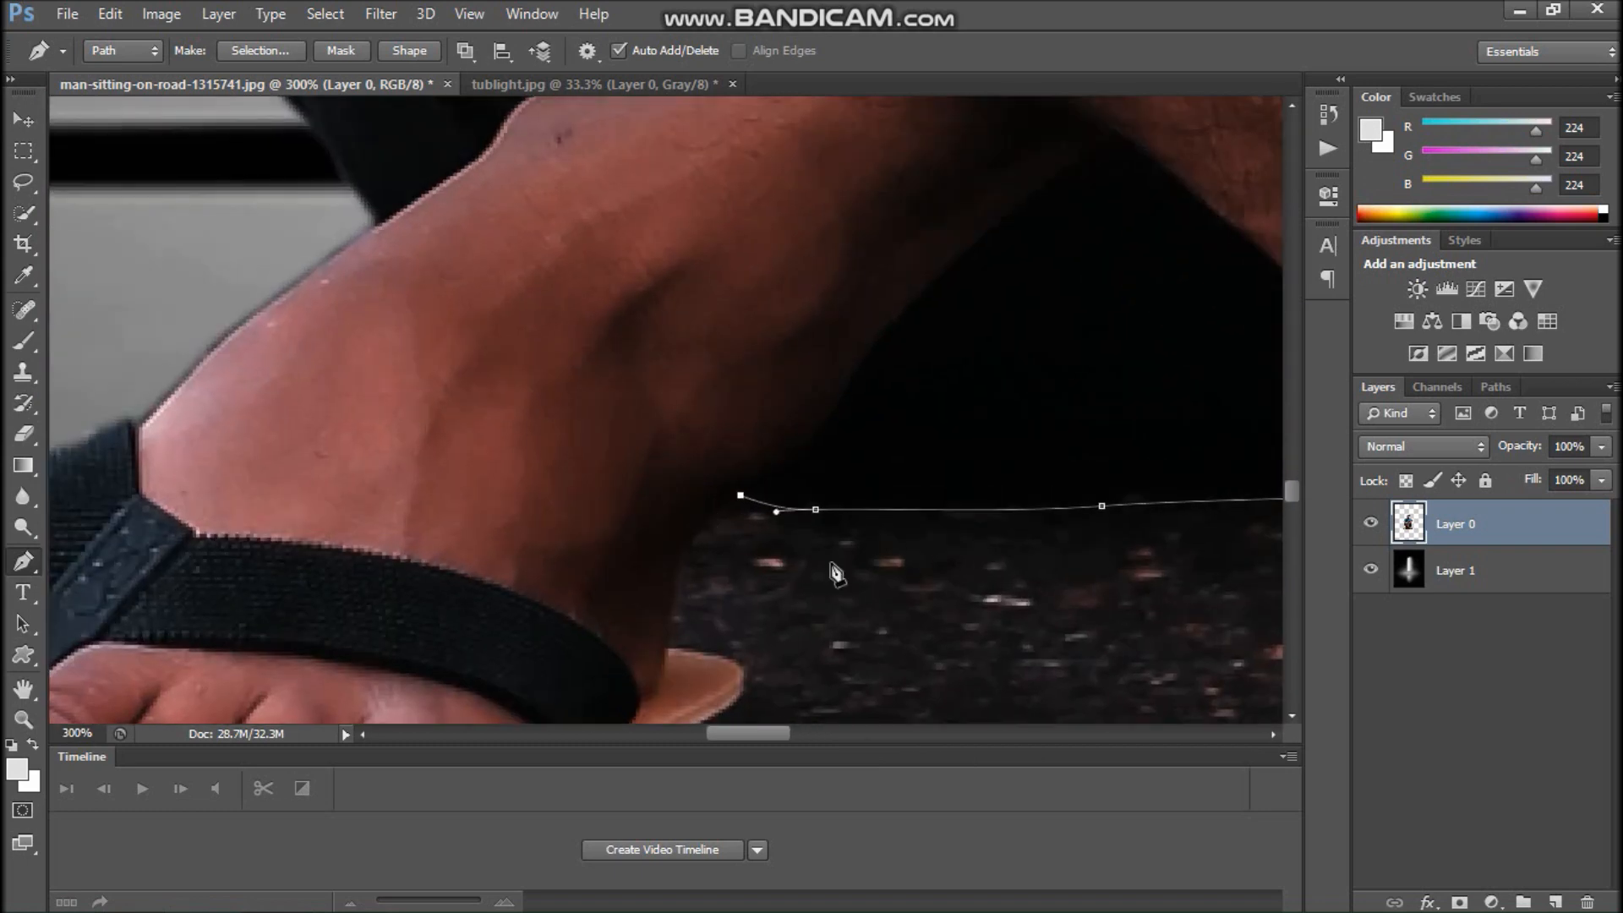
- Continue the pen path down the other ankle, around its sandal heel and along the underside of the sole
key("ctrl+plus")
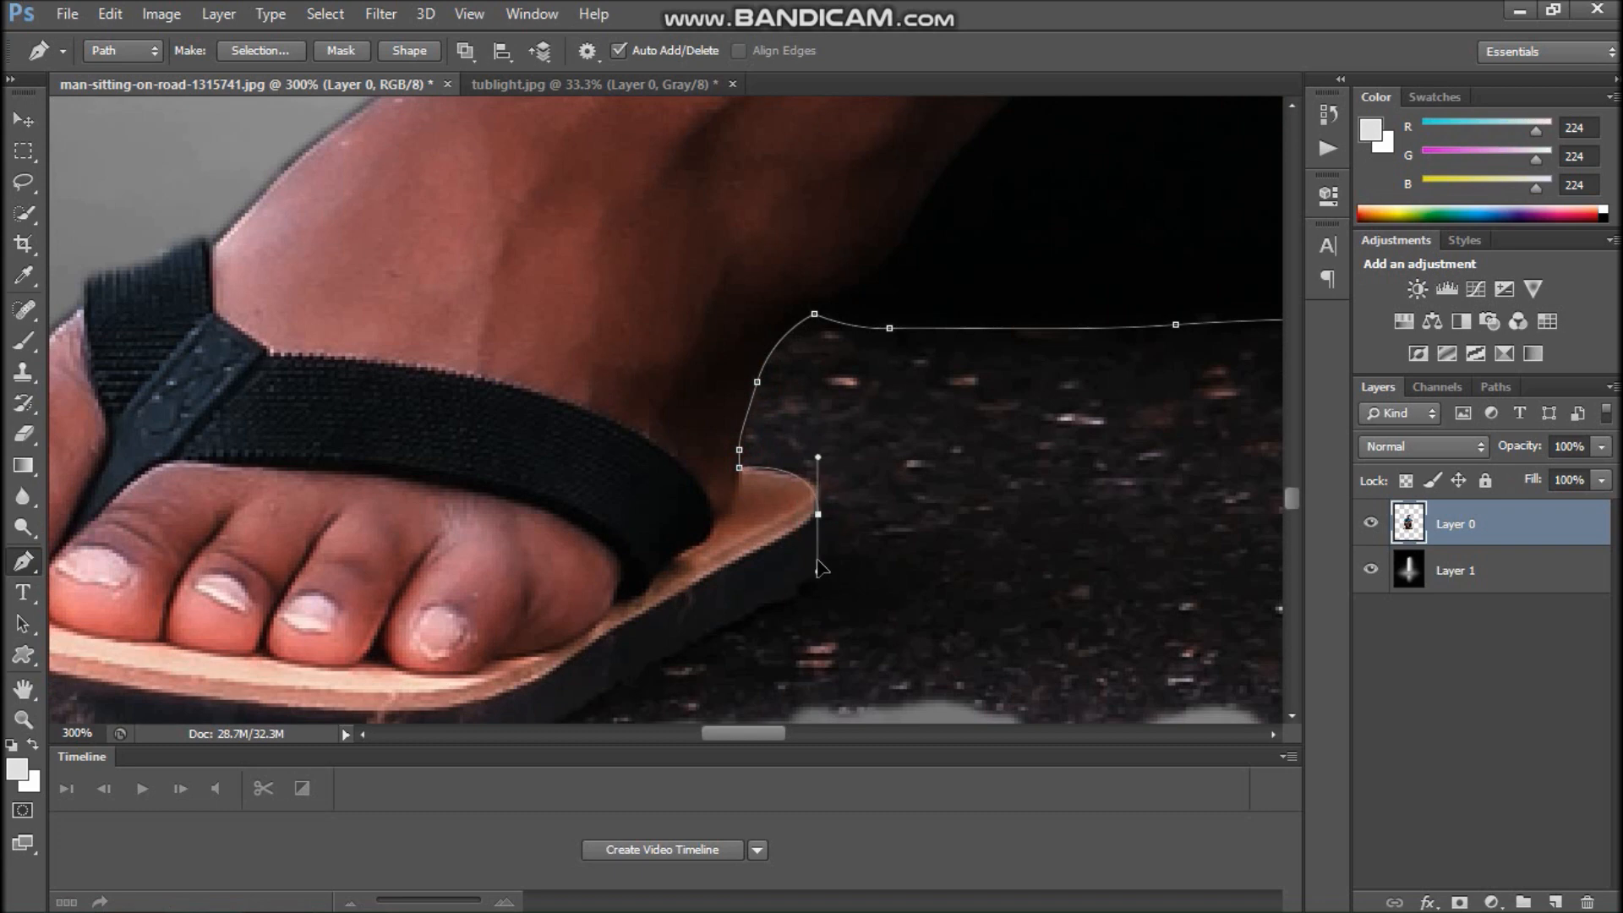
left_click_drag(749, 615, 738, 621)
left_click_drag(640, 676, 958, 542)
left_click_drag(528, 638, 515, 633)
left_click_drag(168, 578, 197, 422)
left_click(202, 569)
- Route the pen path below both feet, around the opposite toe tip, and close it along that sandal's sole
left_click_drag(500, 544, 612, 536)
left_click_drag(920, 464, 355, 363)
left_click_drag(497, 462, 791, 466)
left_click_drag(697, 419, 991, 341)
left_click_drag(1036, 250, 670, 611)
left_click(877, 503)
left_click_drag(981, 372, 970, 277)
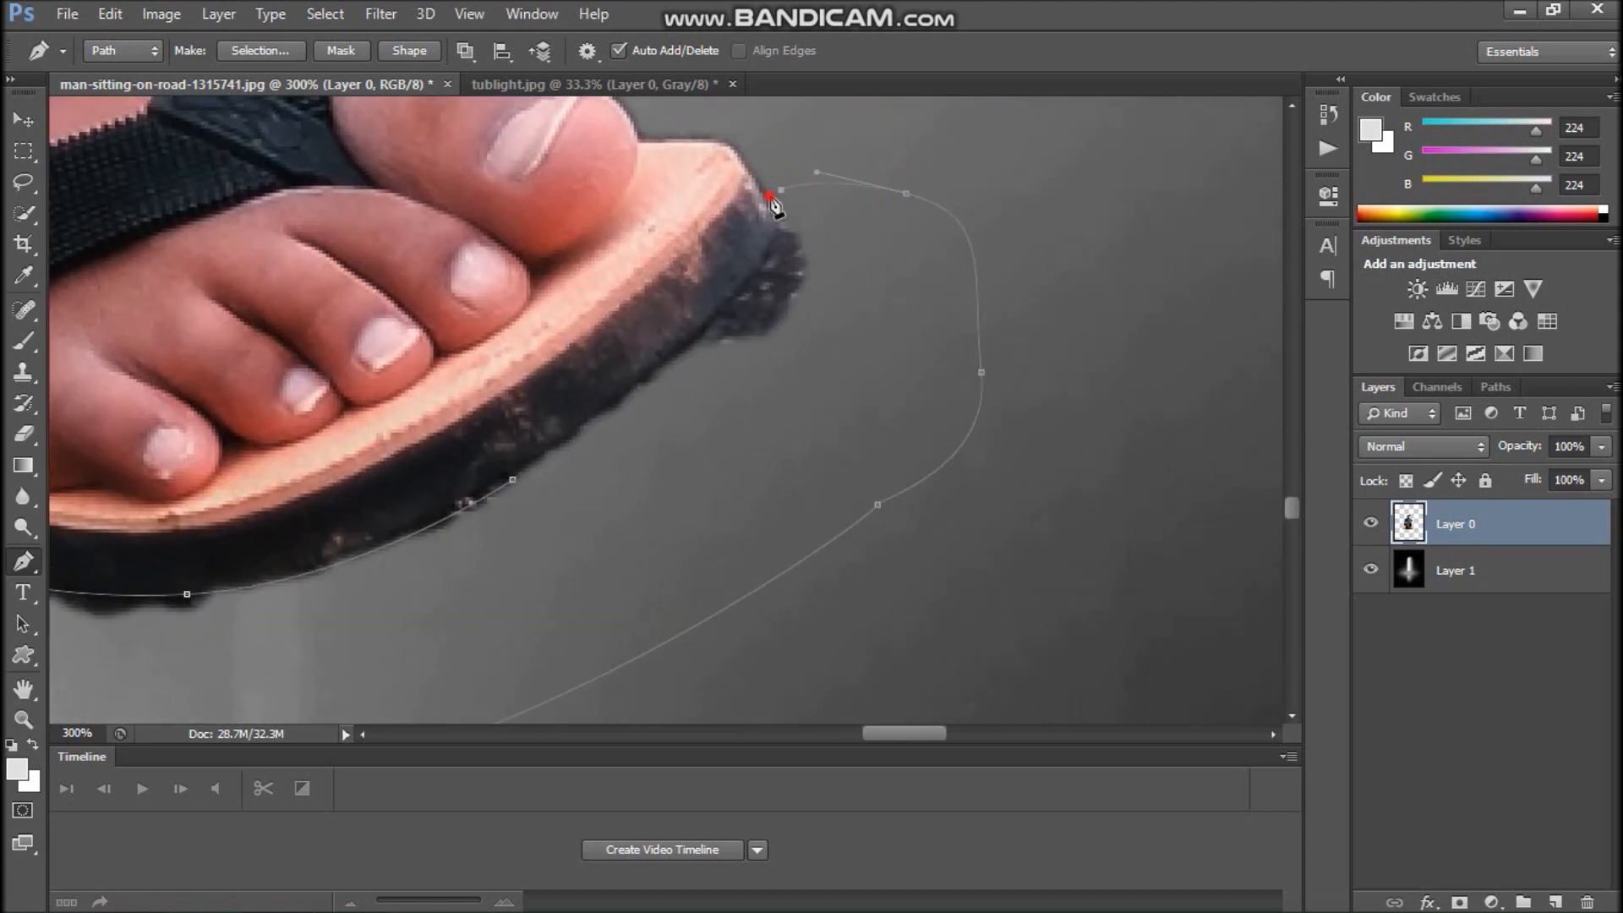
left_click_drag(635, 389, 639, 384)
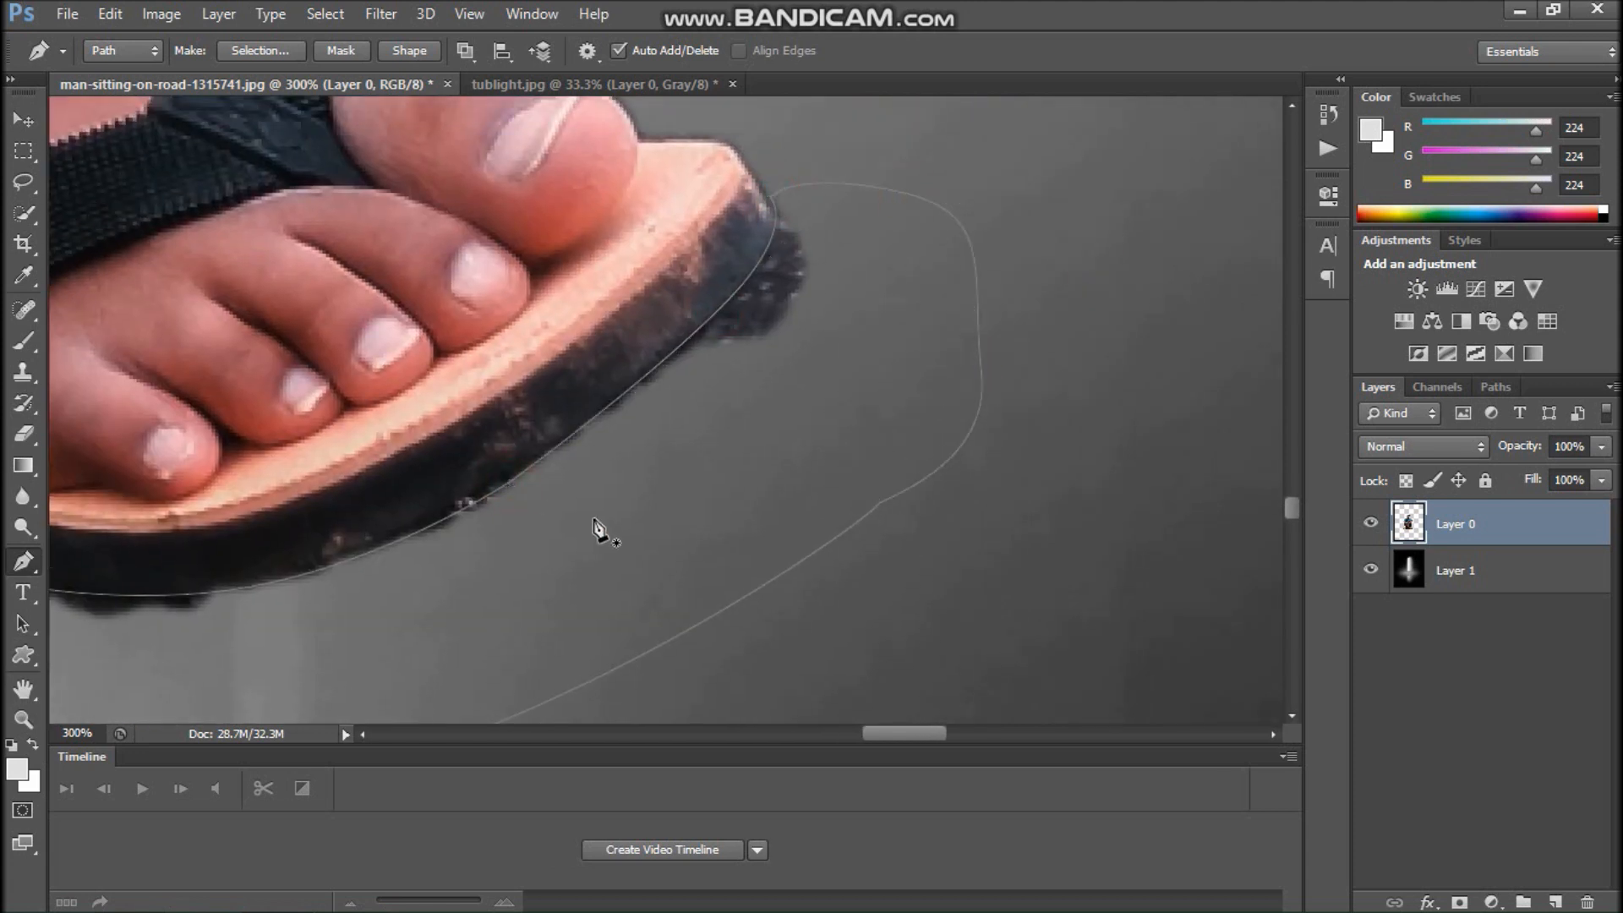
- Convert the path to a selection with a 0.7-pixel feather and delete the leftover road beneath the man
right_click(598, 533)
left_click(722, 416)
type("0.7")
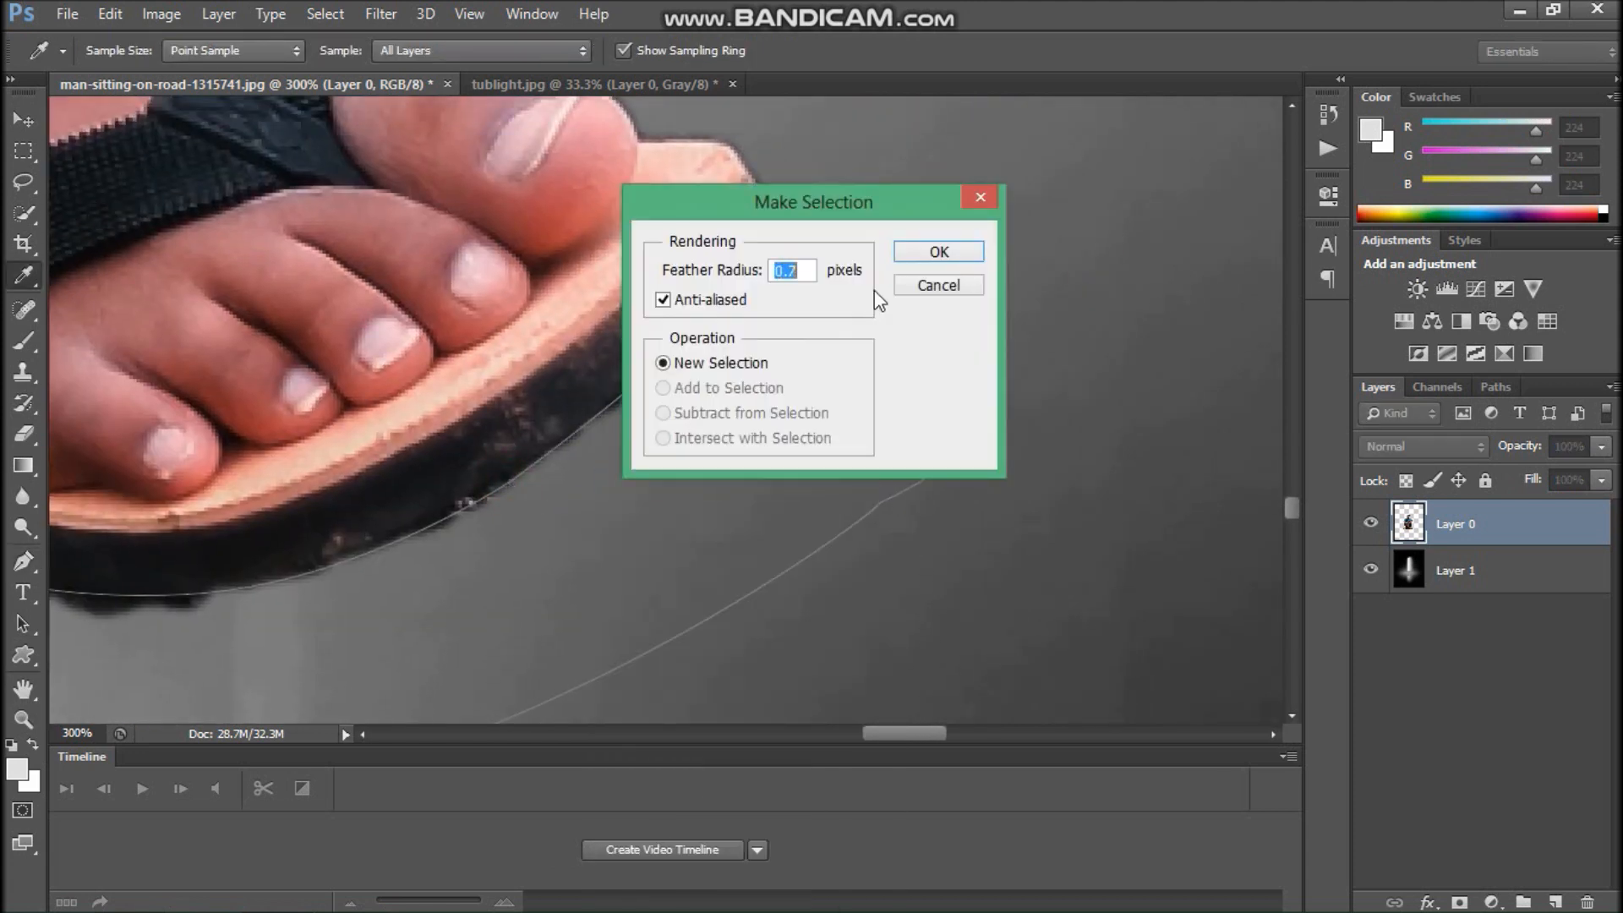
key("Return")
left_click_drag(395, 398, 750, 342)
left_click_drag(296, 326, 630, 453)
key("ctrl+minus")
key("ctrl+minus")
key("ctrl+minus")
key("ctrl+minus")
key("ctrl+minus")
key("ctrl+minus")
key("ctrl+minus")
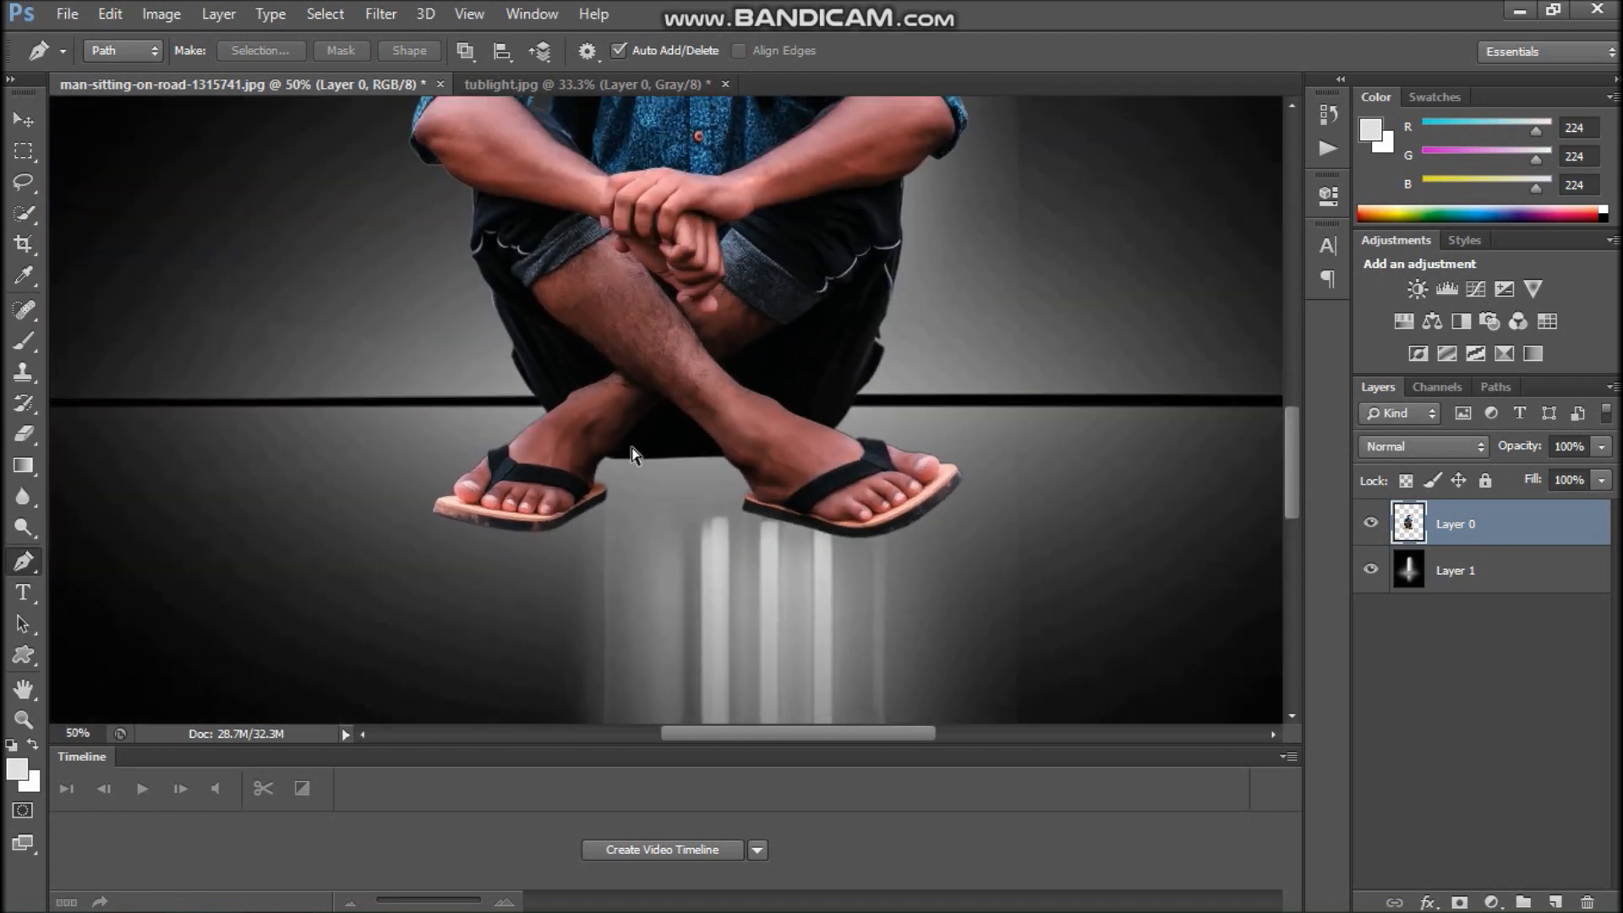
- Enlarge the man and reposition him over the tube-light background
key("ctrl+plus")
key("ctrl+plus")
key("v")
scroll(699, 332, "up", 3)
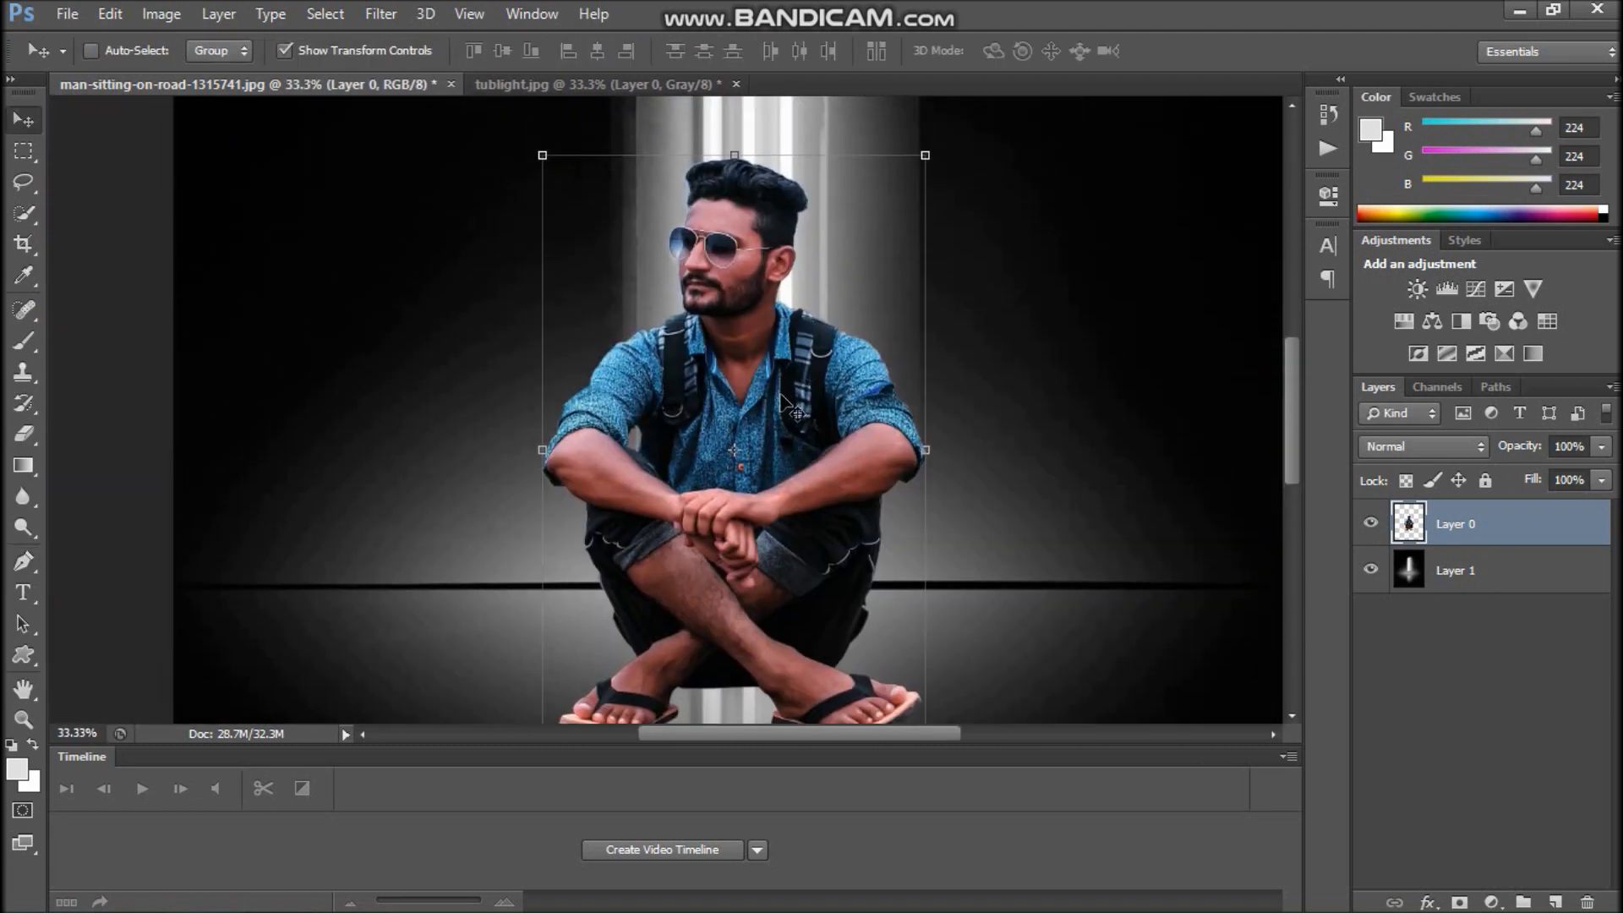
key("ctrl+minus")
key("ctrl+minus")
key("ctrl+minus")
left_click_drag(741, 316, 687, 334)
key("Return")
- Examine the man's cut-out edges around the face, sunglasses and shoulders against the new background
key("ctrl+plus")
key("ctrl+plus")
key("ctrl+plus")
key("ctrl+plus")
key("ctrl+plus")
key("ctrl+minus")
key("ctrl+minus")
key("ctrl+minus")
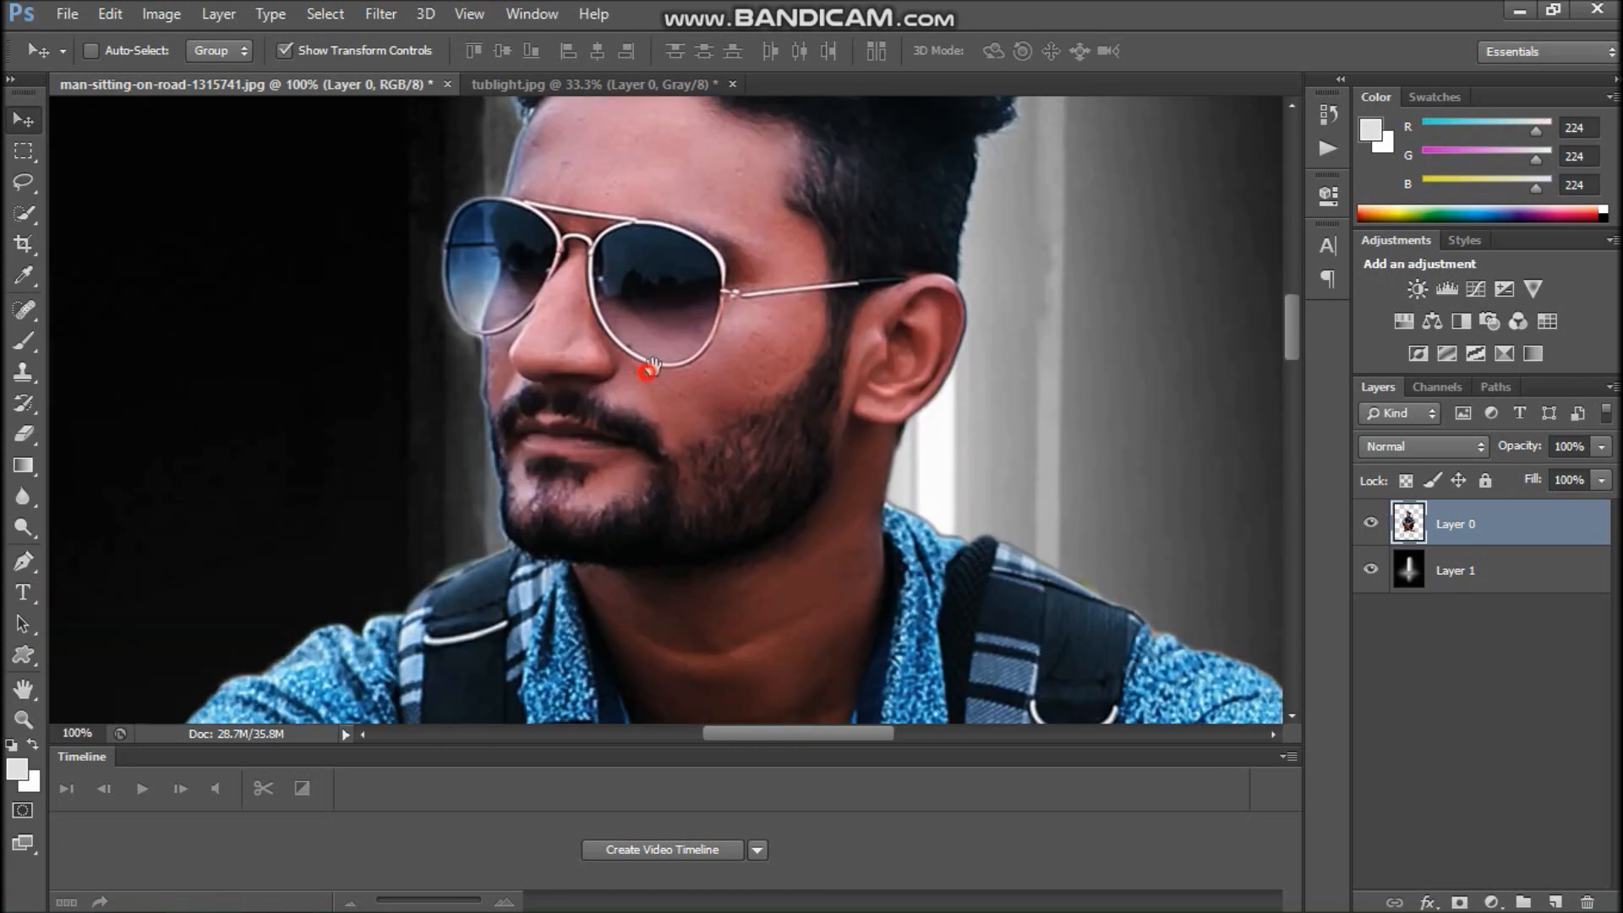
key("ctrl+minus")
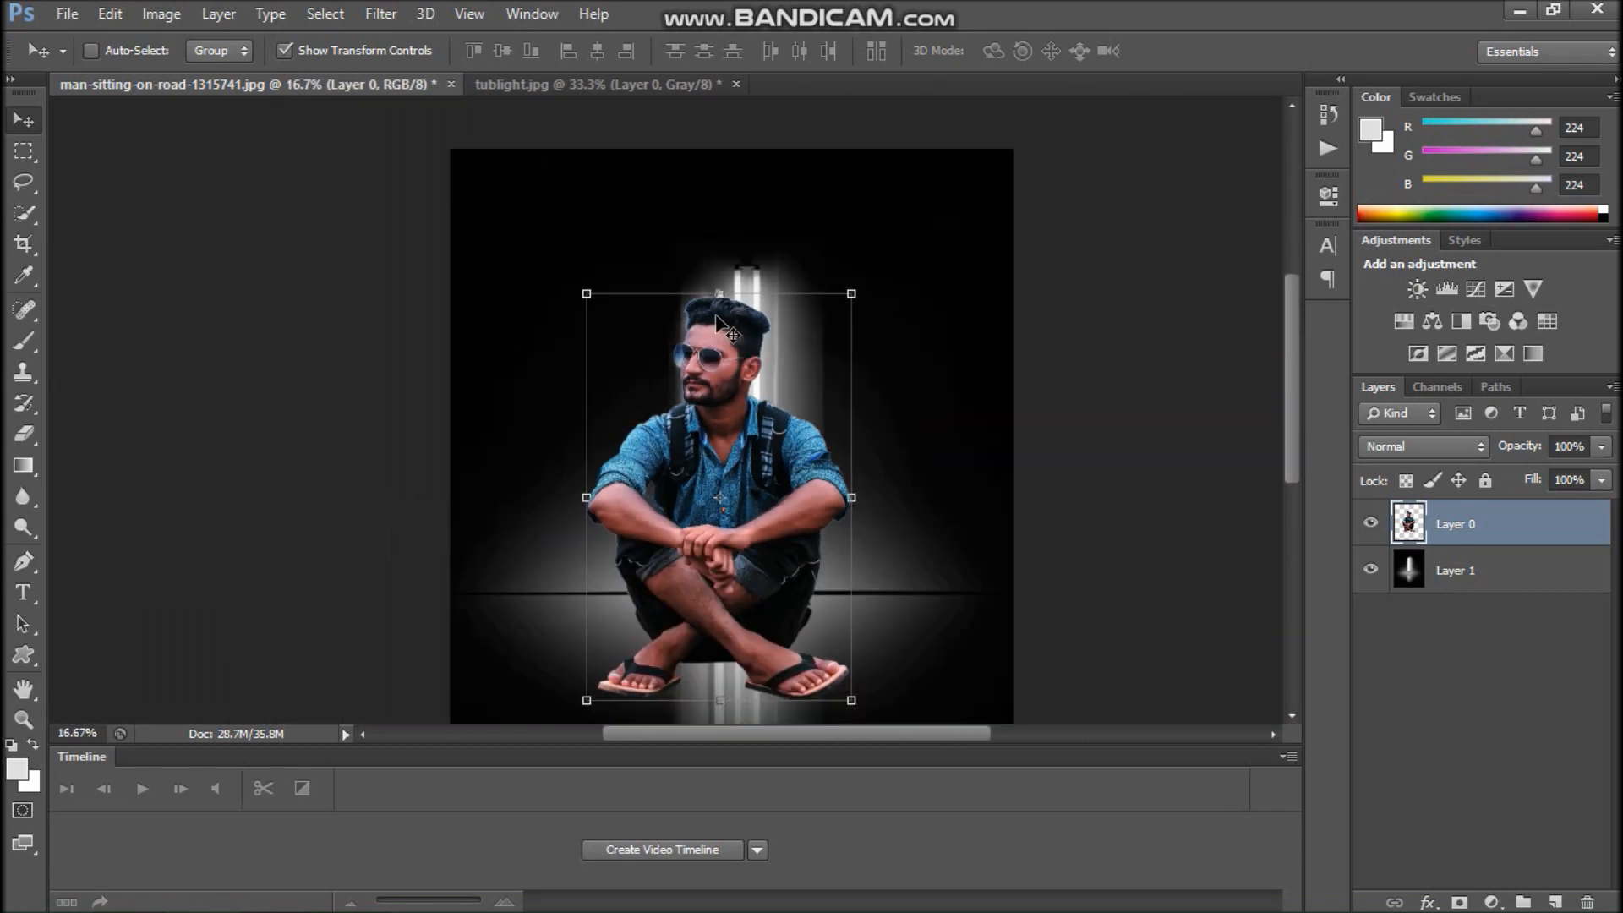
- Duplicate the man's layer and flip the copy vertically beneath his feet as a reflection
key("ctrl+minus")
key("ctrl+j")
left_click_drag(658, 253, 621, 751)
key("Return")
left_click_drag(691, 612, 689, 619)
- Add a Gradient Fill layer on top of the composite and make its starting colour stop black
left_click(1428, 903)
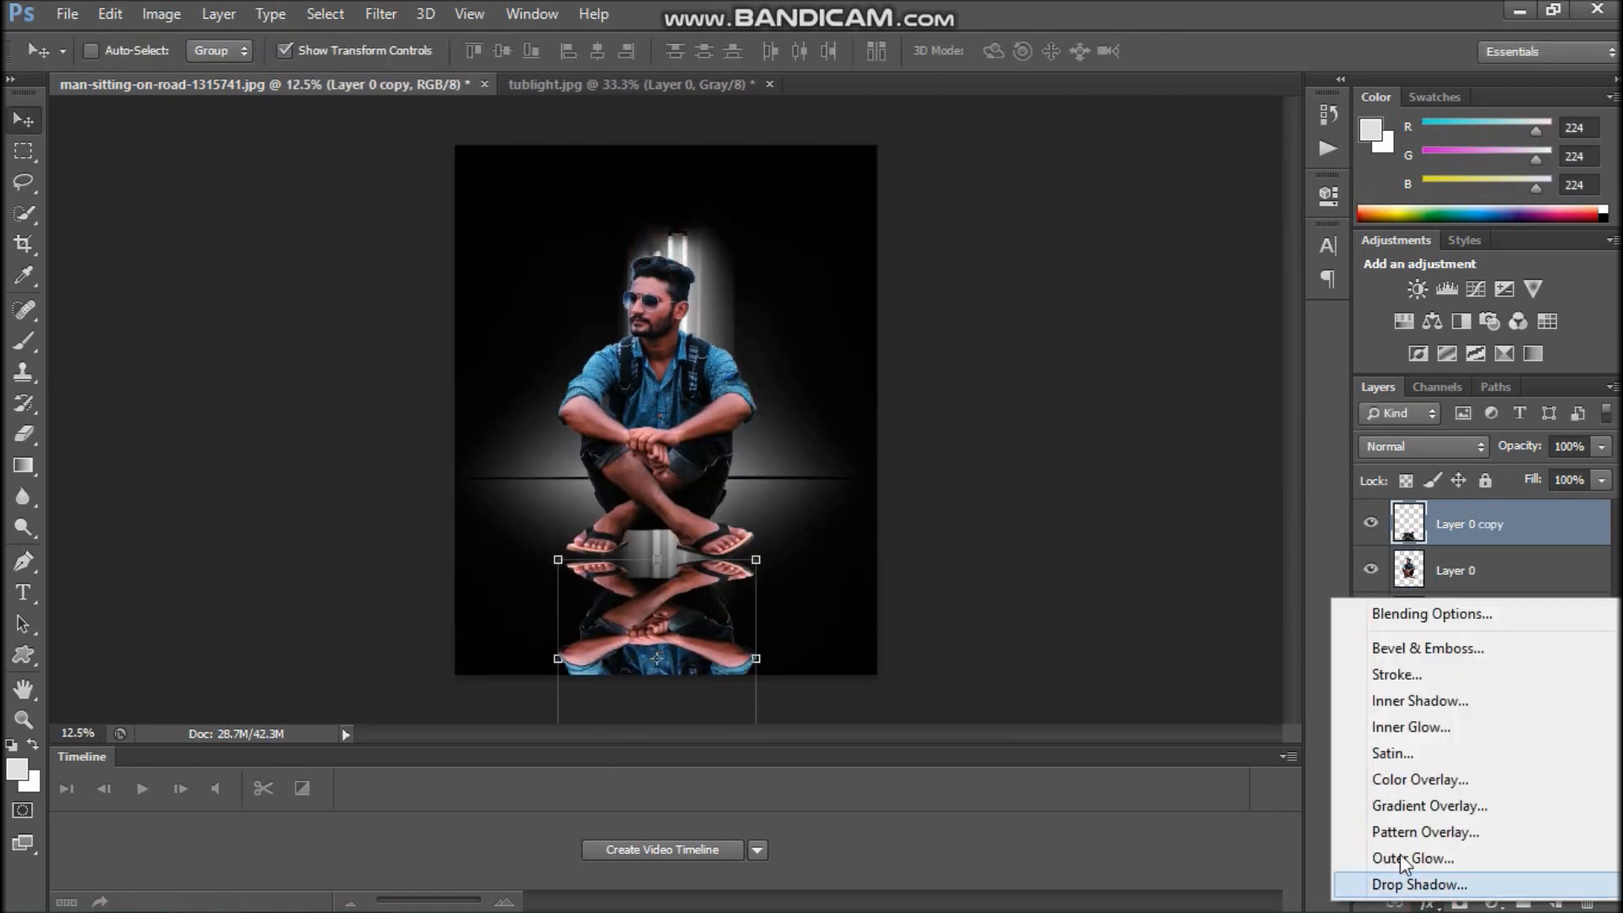
left_click(1492, 903)
left_click(1386, 409)
left_click_drag(812, 222, 1212, 225)
left_click(1250, 256)
left_click(1184, 255)
left_click_drag(804, 101, 1137, 86)
left_click(1029, 594)
mouse_move(803, 585)
left_mouse_down()
mouse_move(801, 489)
mouse_move(800, 603)
left_mouse_up()
key("Return")
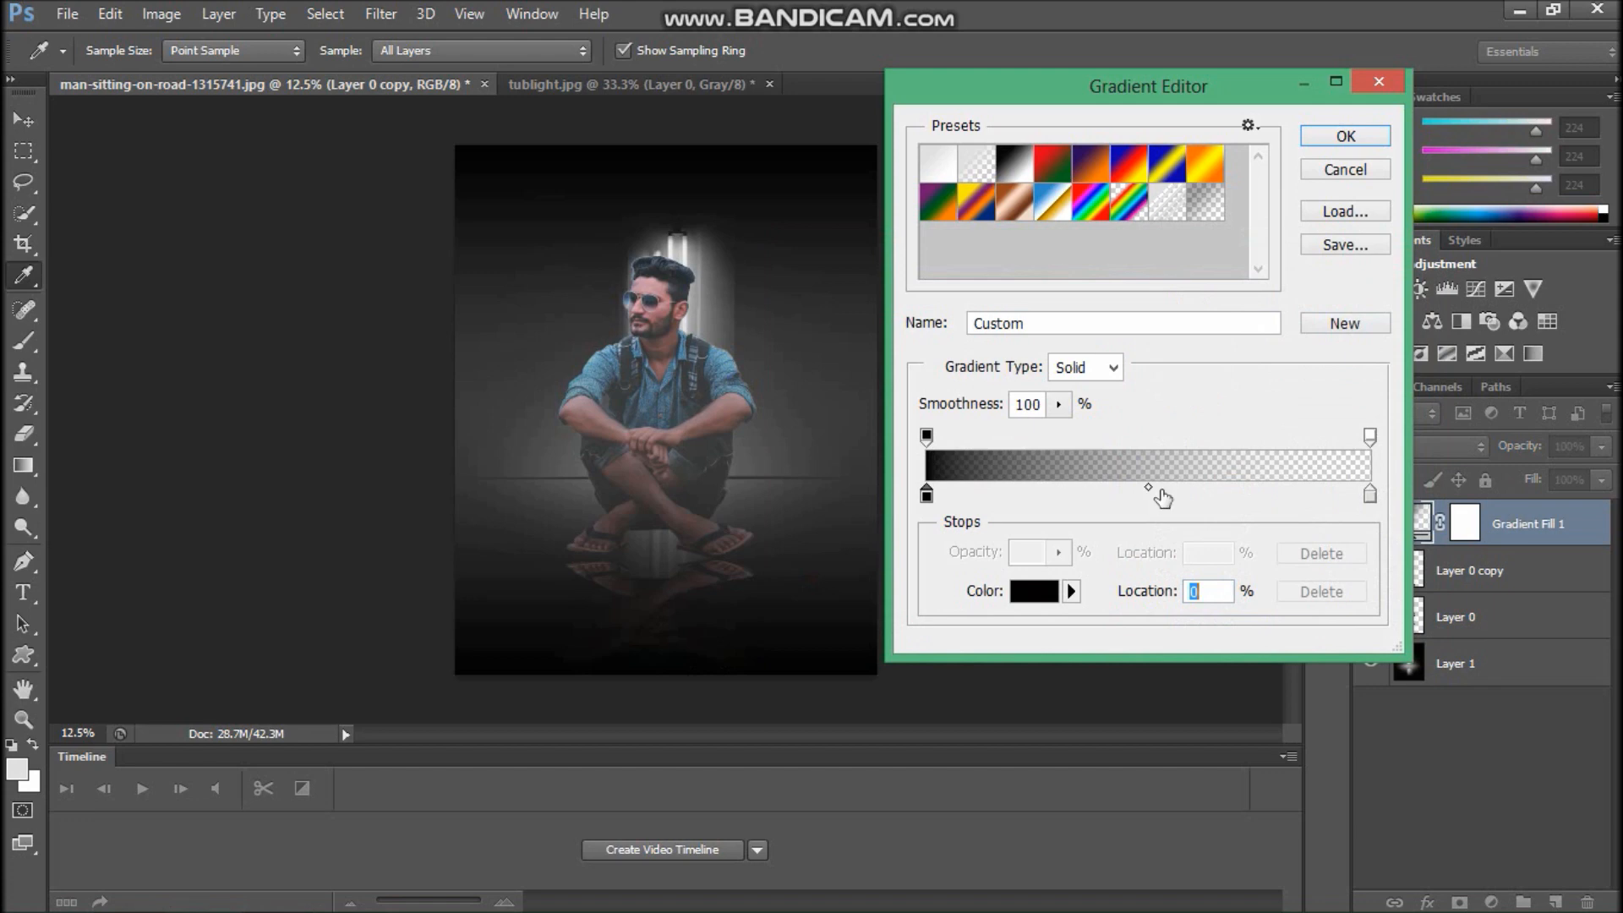
- Make the gradient's other colour stop black and apply the linear fill over the image
left_click(1070, 591)
left_click(1044, 591)
left_click(701, 627)
left_click_drag(964, 256, 877, 444)
left_click(1210, 484)
left_click(1351, 138)
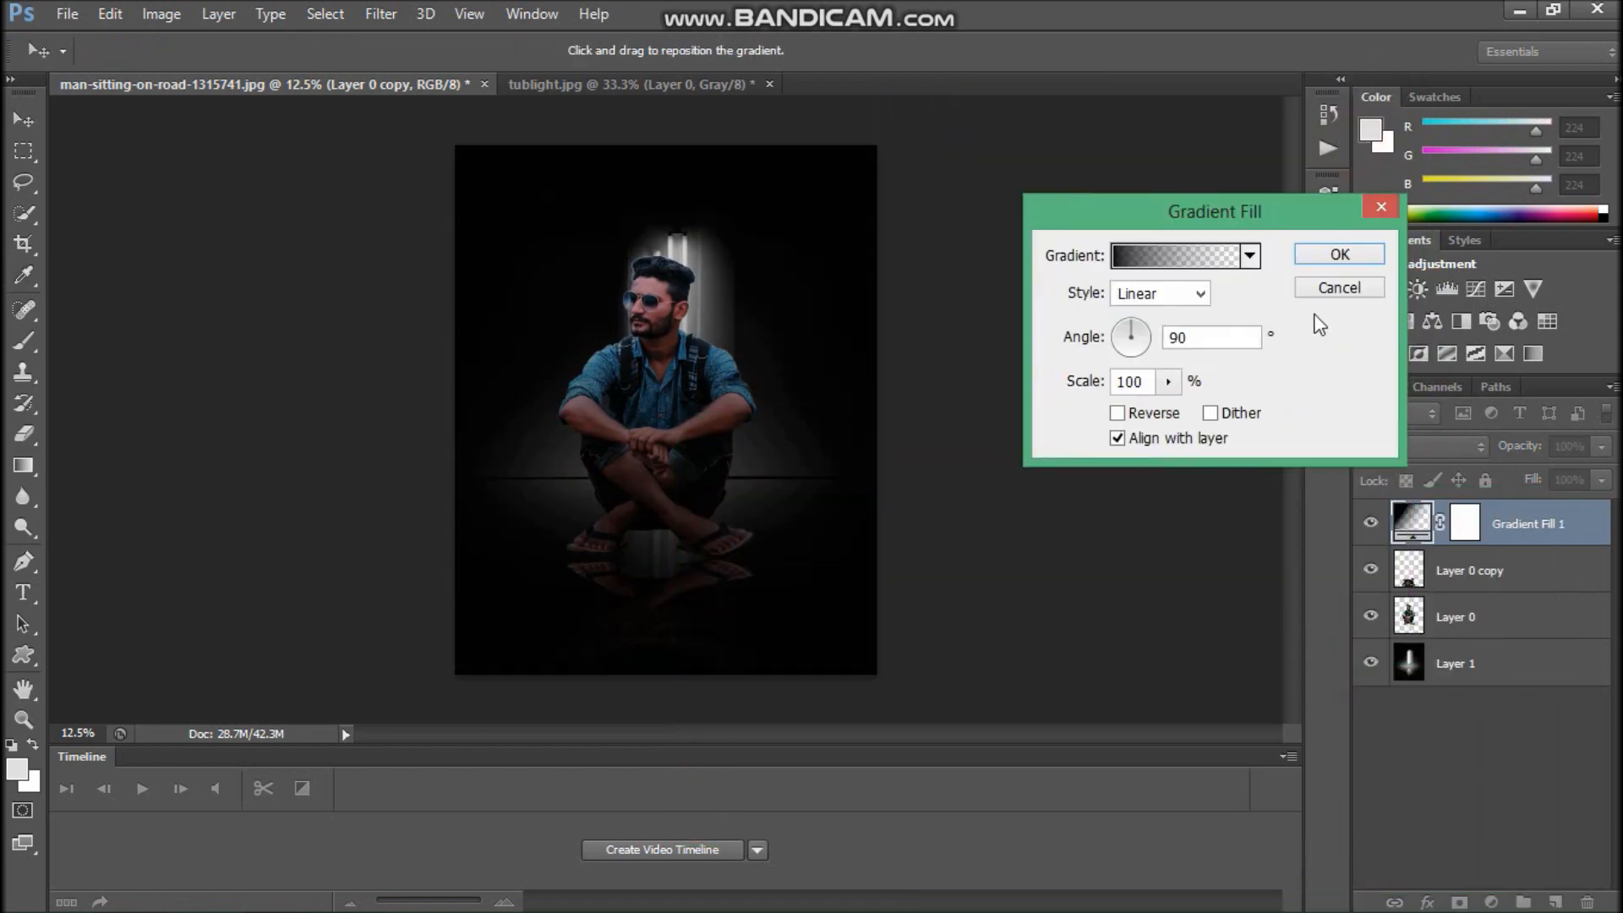
left_click(1338, 254)
- Select the man's layer, shift him slightly to the left and enlarge him a little
key("ctrl+plus")
key("ctrl+plus")
right_click(708, 449)
left_click(769, 492)
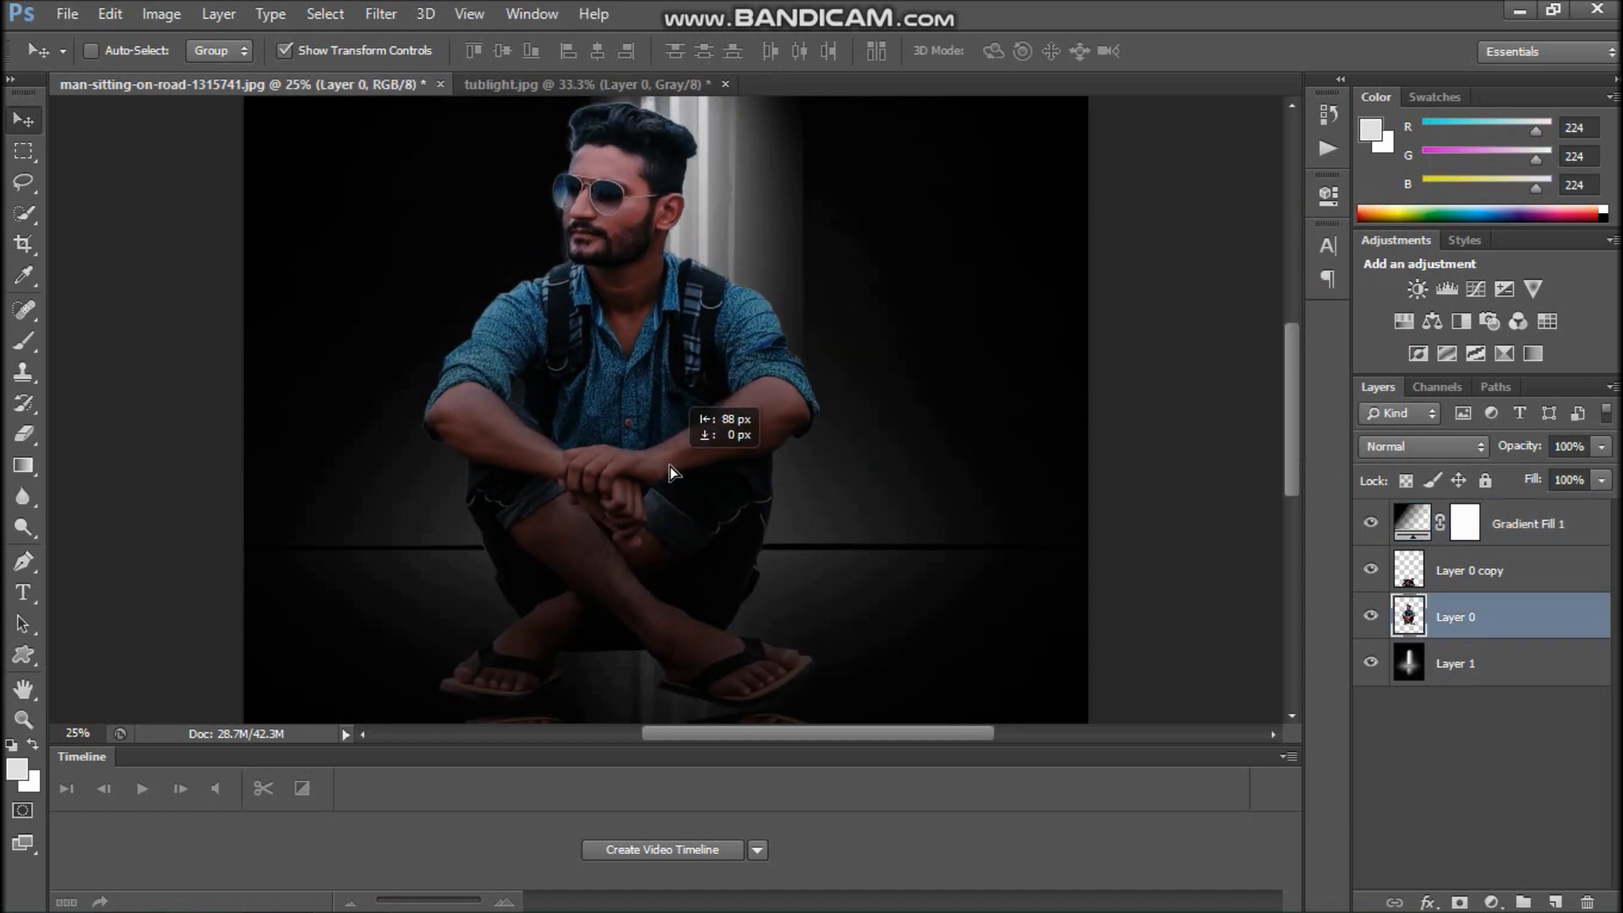
key("ctrl+minus")
key("ctrl+minus")
key("ctrl+minus")
- Select the reflection layer, align it beneath the feet and squash it vertically
right_click(656, 550)
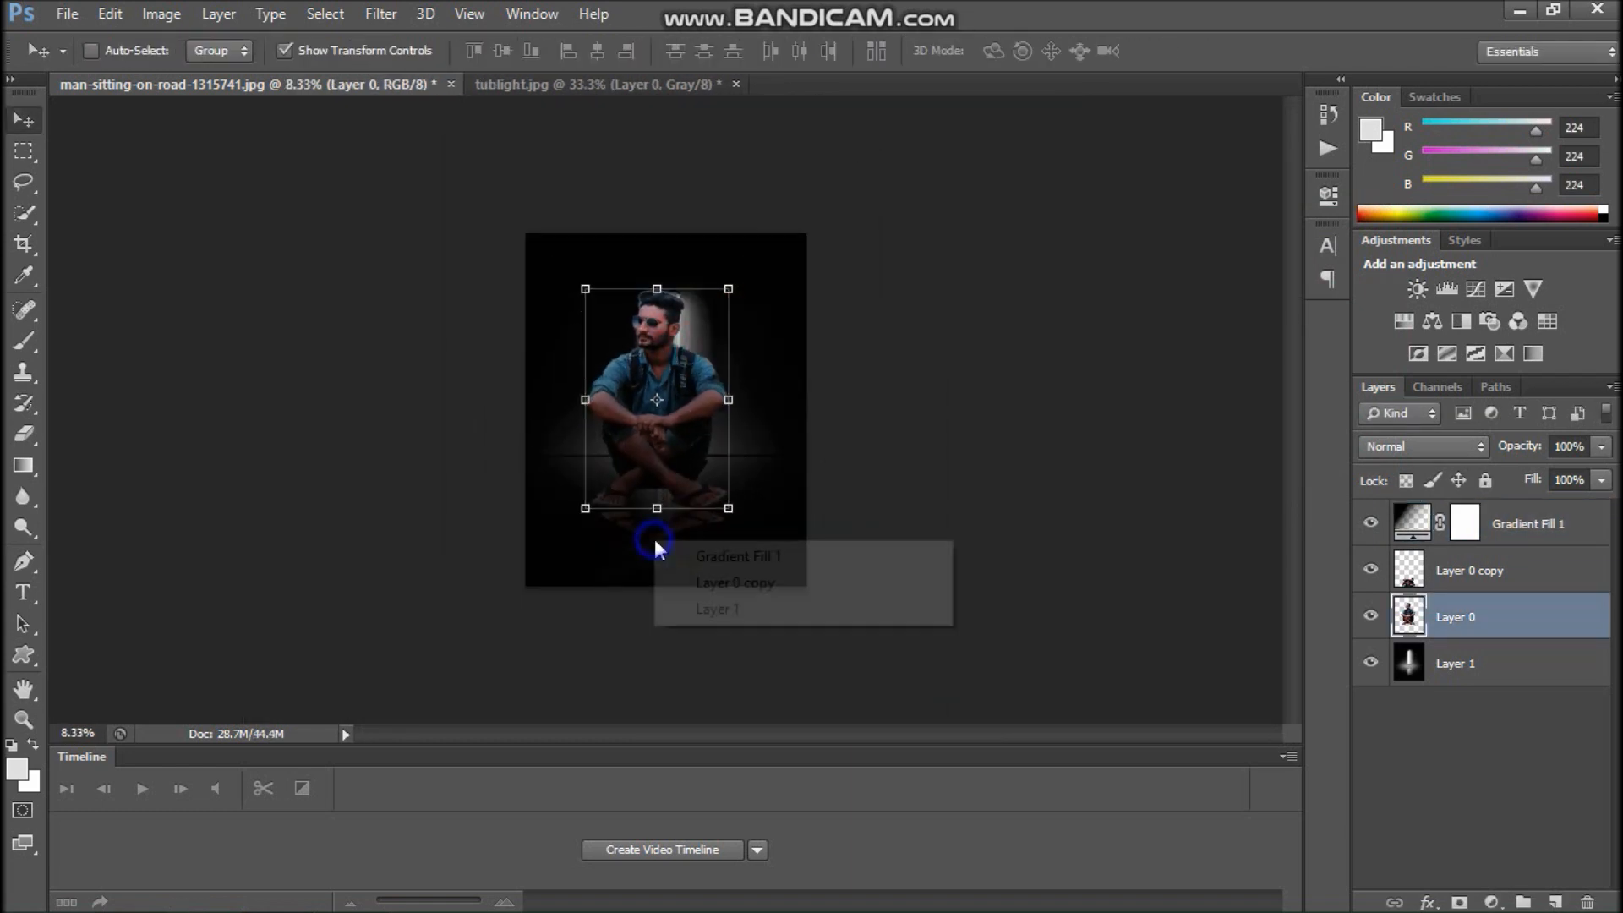
left_click(715, 597)
left_click_drag(693, 579, 686, 568)
left_click_drag(655, 645, 656, 597)
key("Return")
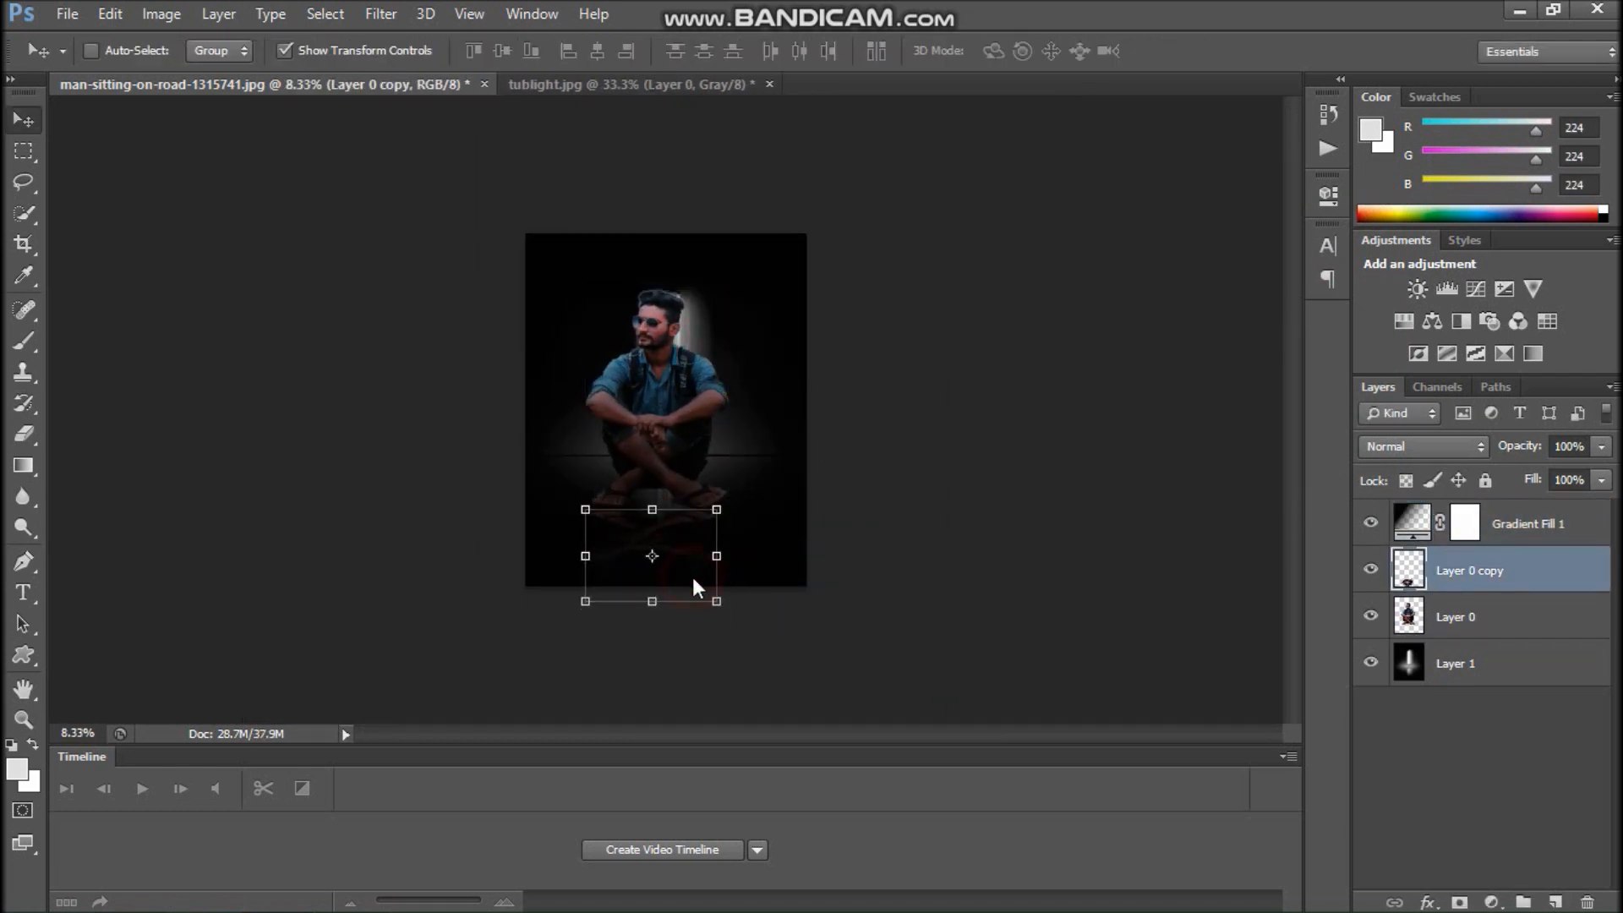
- Place the reflection layer below the man's layer in the stacking order
right_click(688, 433)
left_click(714, 453)
left_click_drag(1490, 624, 1550, 634)
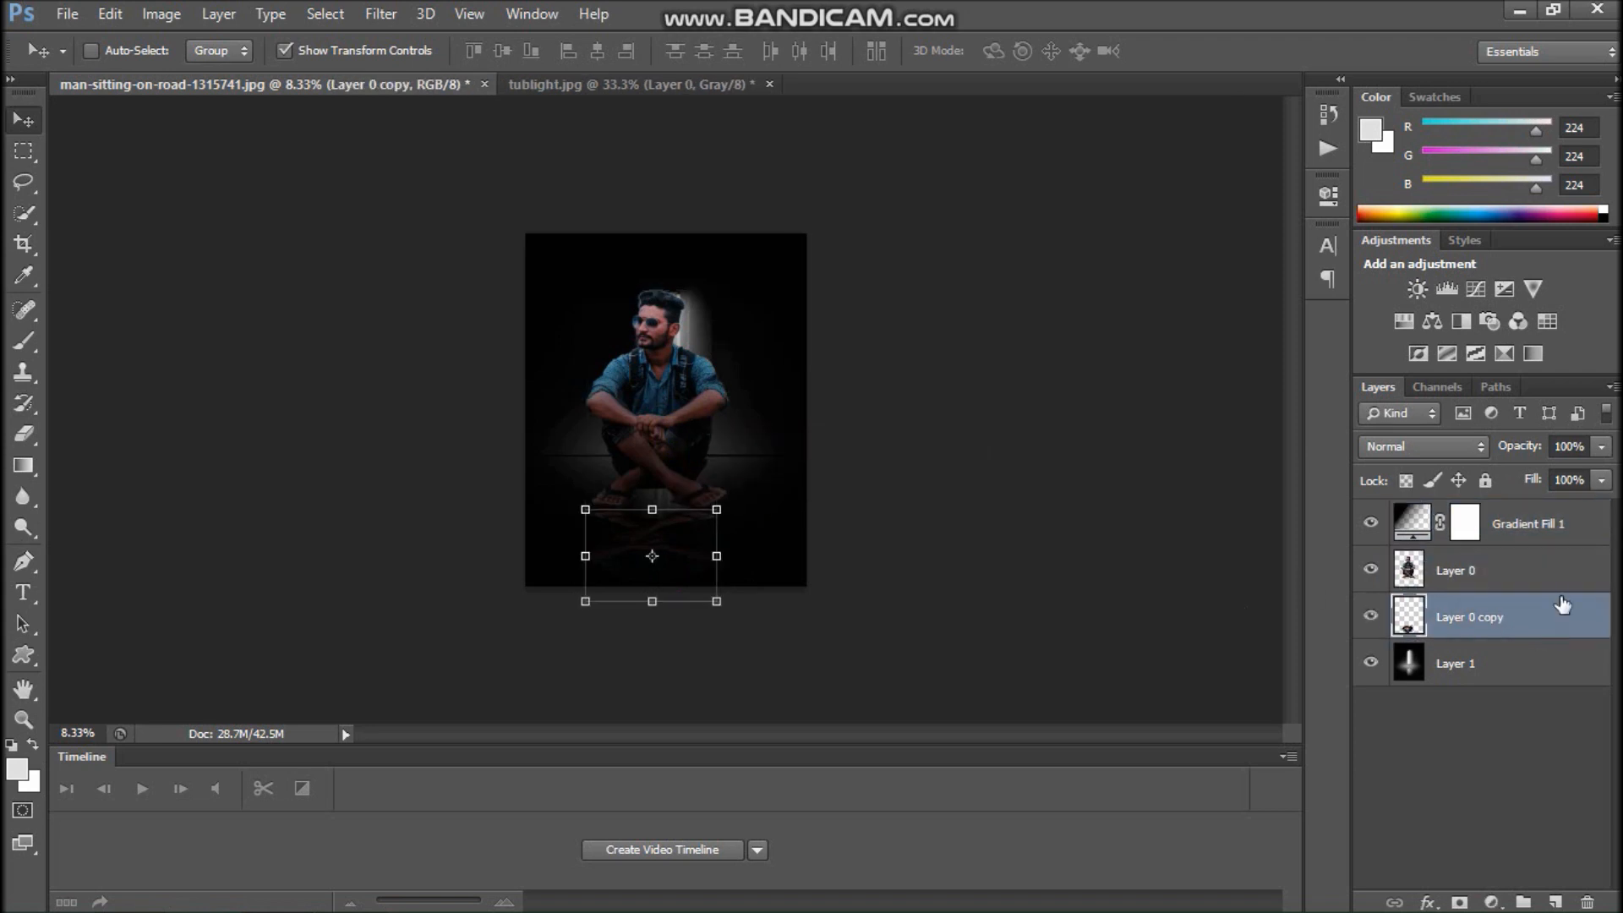
- Create a new layer beneath the man and set up a 25 px round brush tip with 28% roundness
left_click(1540, 524)
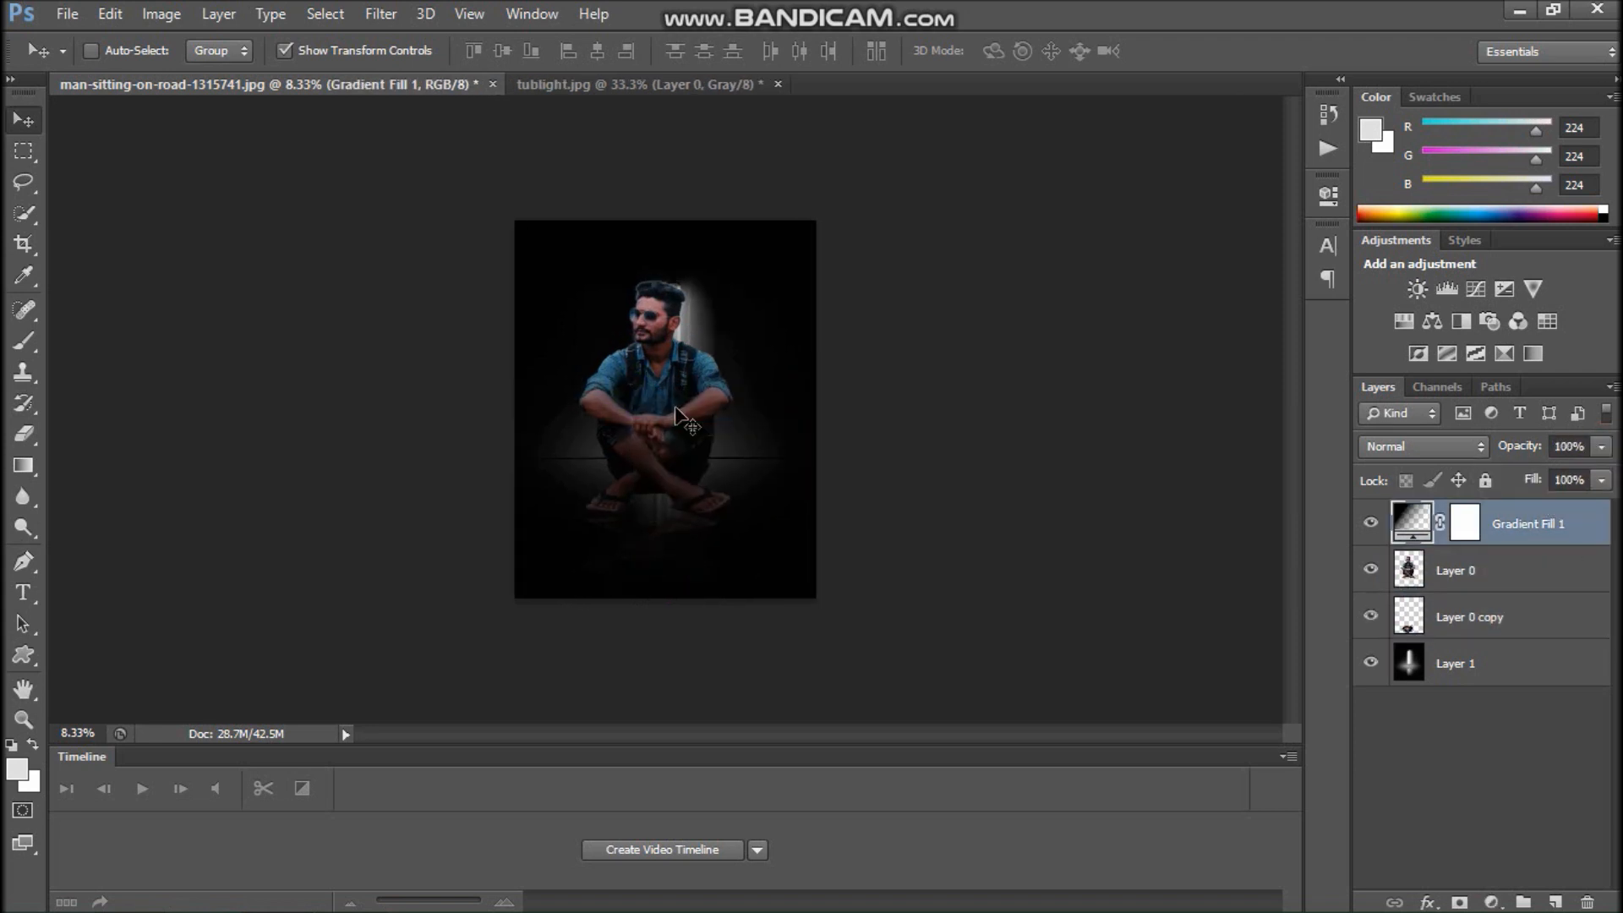
scroll(672, 482, "up", 4)
key("b")
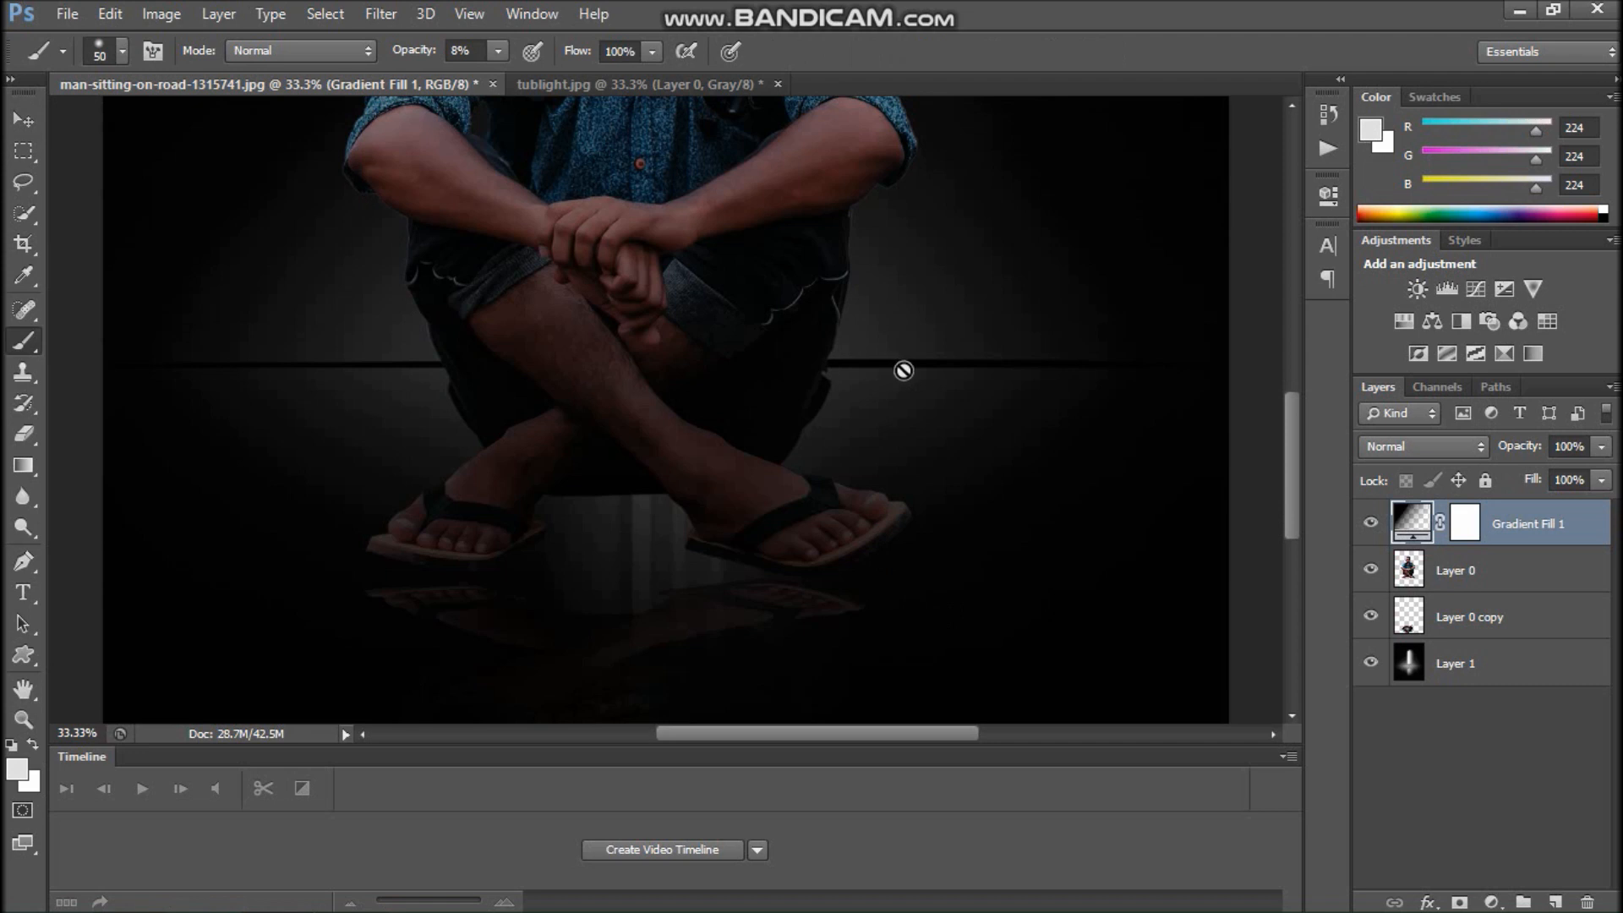
left_click(90, 49)
left_click(308, 93)
left_click(397, 127)
left_click(1098, 248)
left_click(153, 52)
left_click(1059, 262)
left_click_drag(1077, 479, 1073, 477)
left_click_drag(1245, 574, 1220, 549)
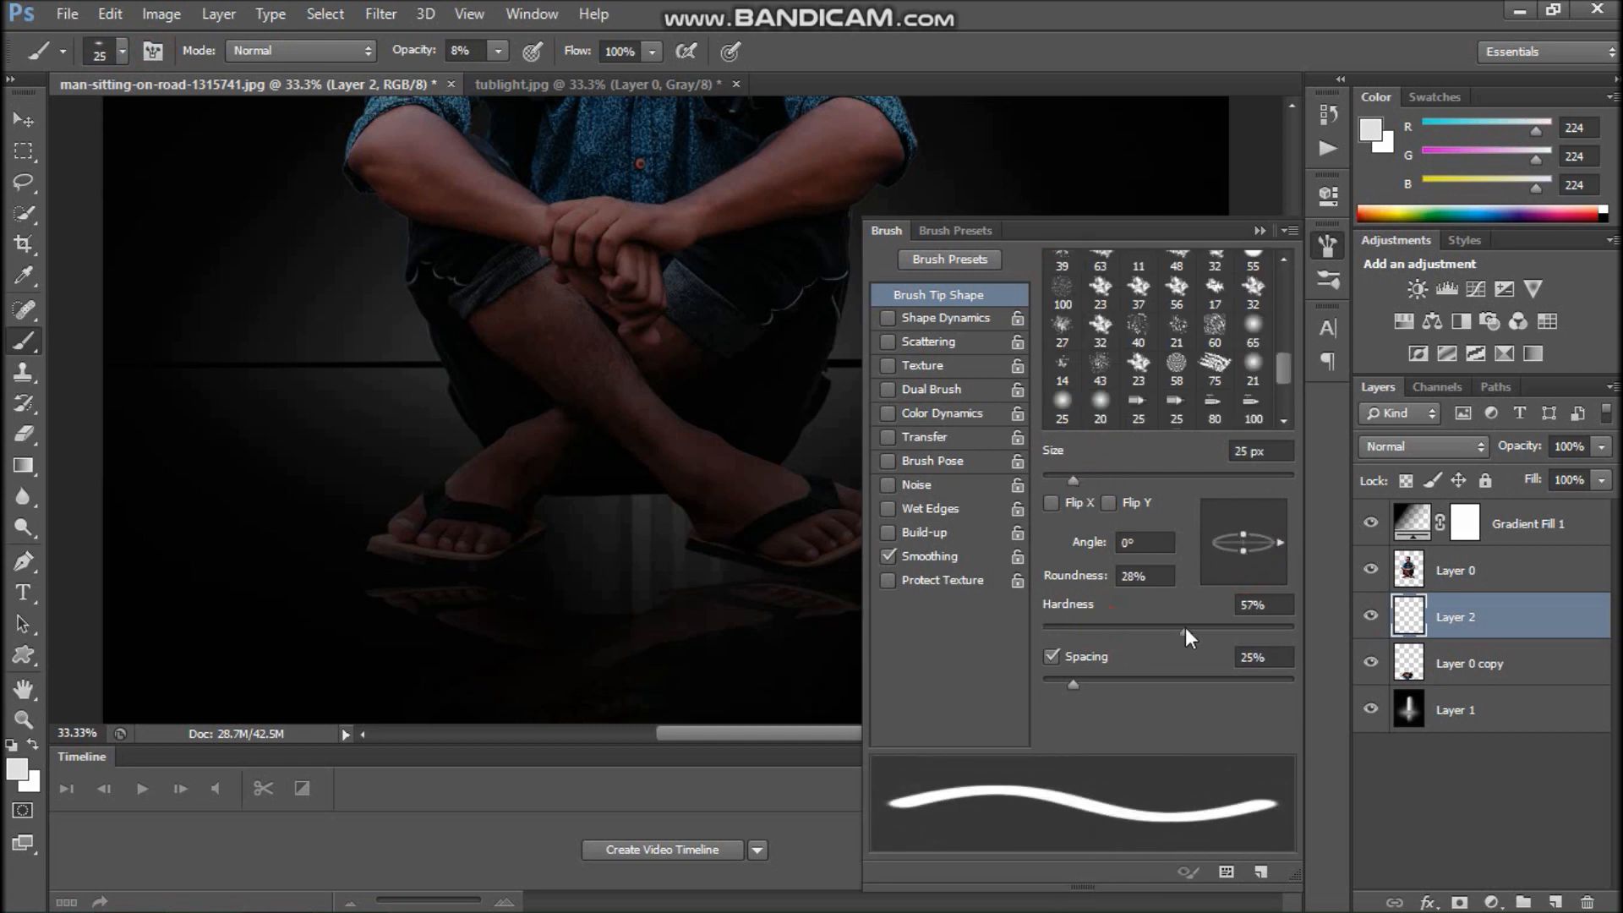
- Set the brush tip's hardness to 0%, its spacing to 1000% and its angle to -121°
left_click_drag(1072, 684, 1287, 687)
mouse_move(1277, 578)
left_mouse_down()
mouse_move(1261, 538)
mouse_move(1250, 584)
left_mouse_up()
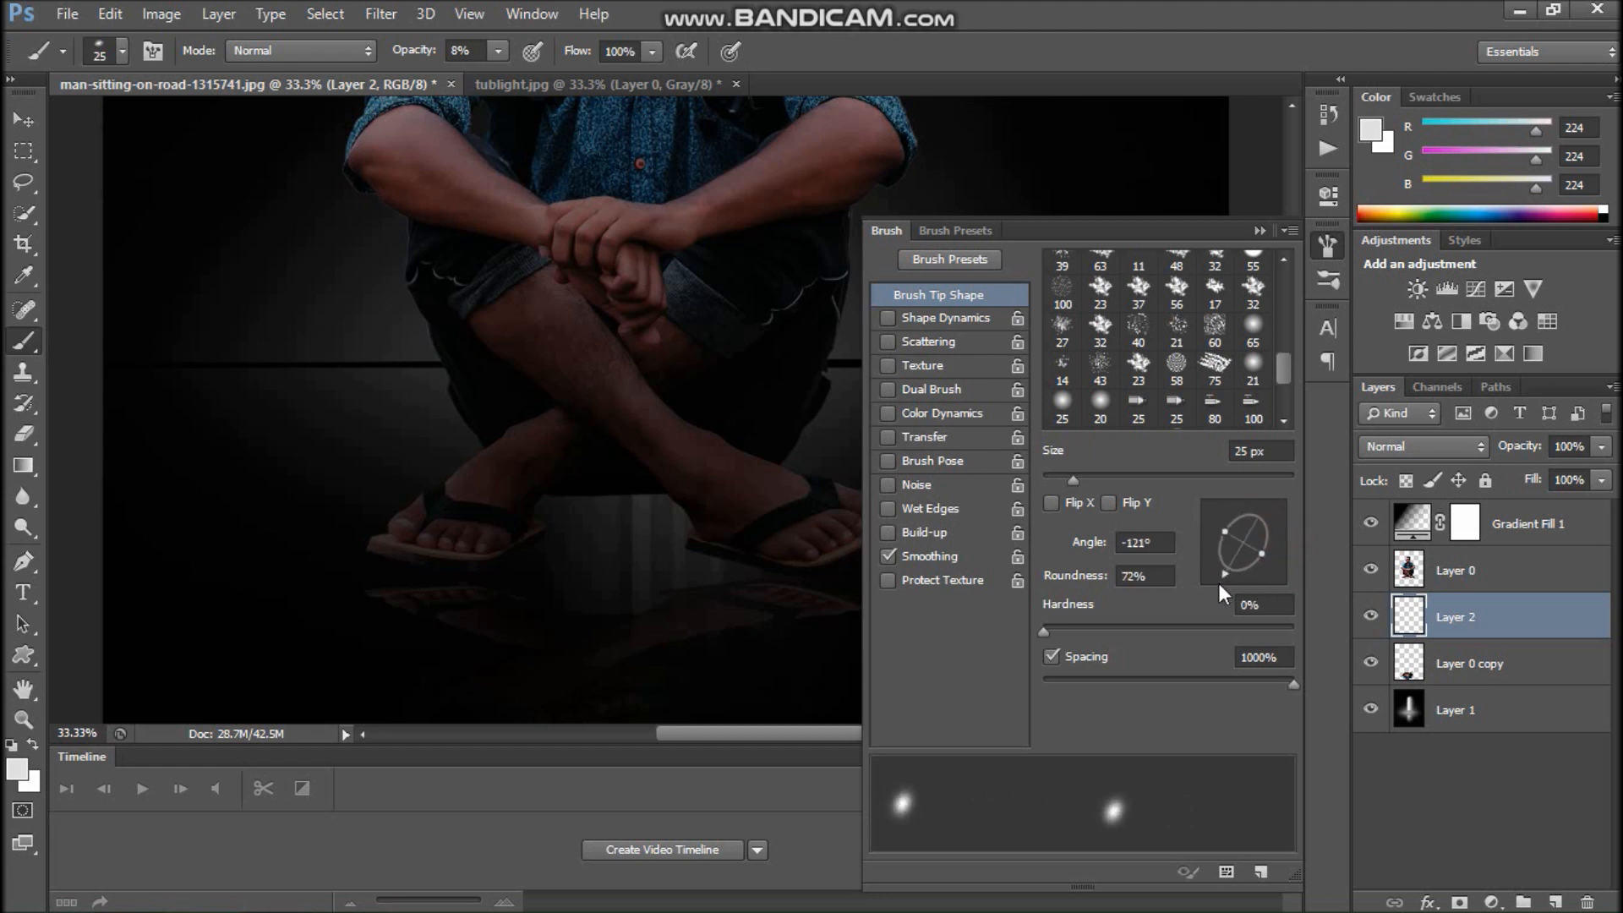
left_click(1111, 504)
left_click(1260, 231)
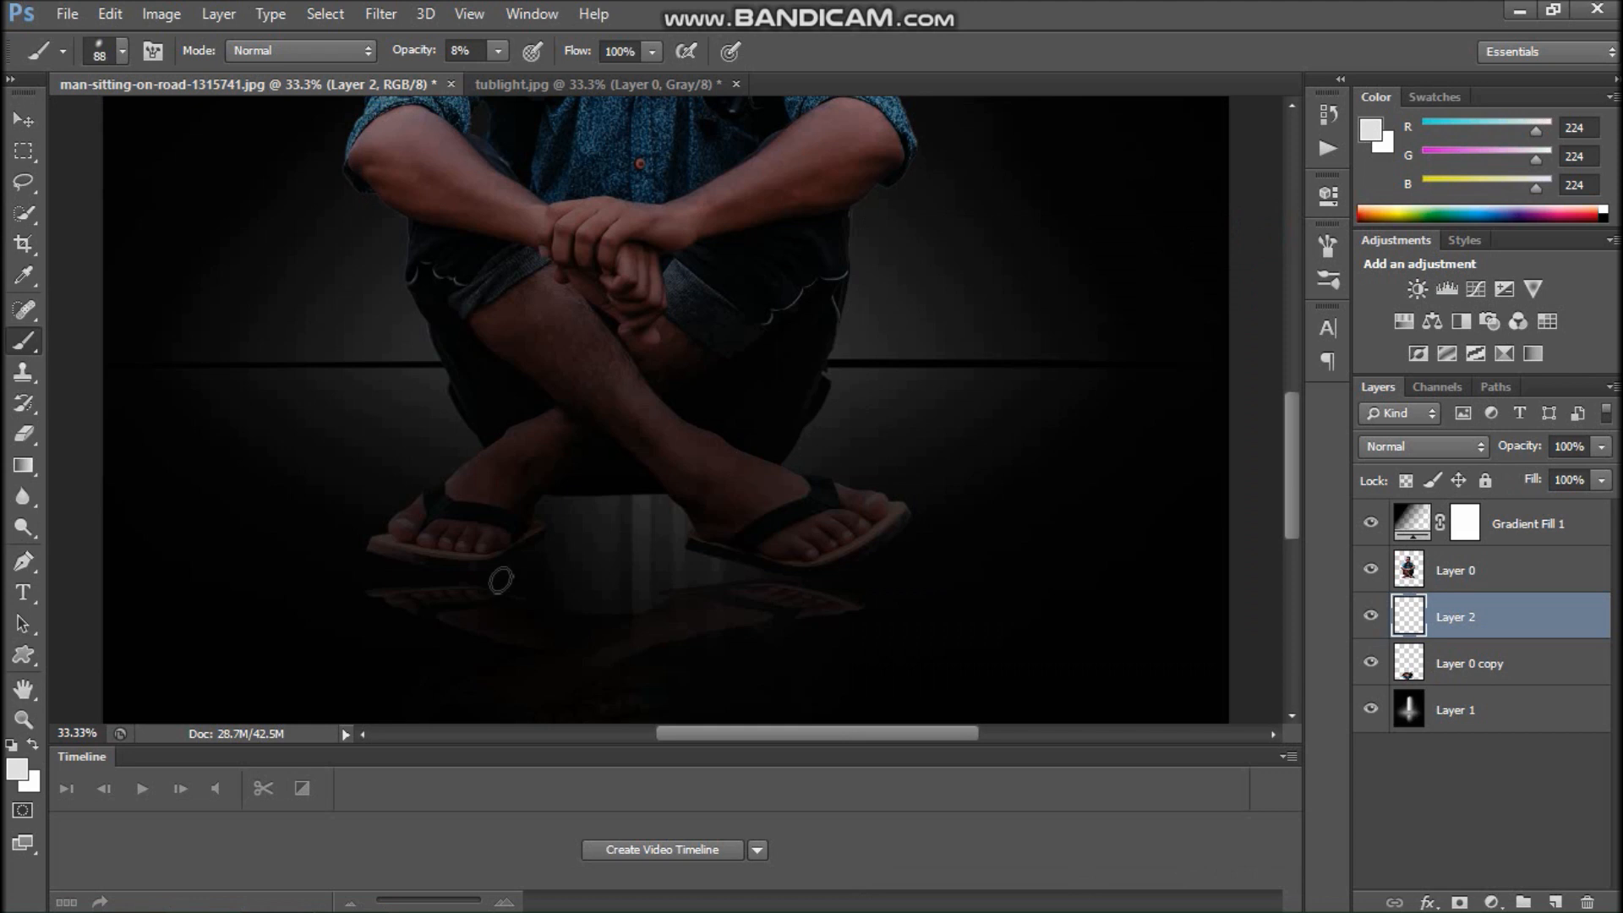
- Enlarge the brush to 714 px and set the foreground colour to black (#000000)
left_click_drag(411, 571, 771, 646)
left_click(14, 768)
left_click(701, 796)
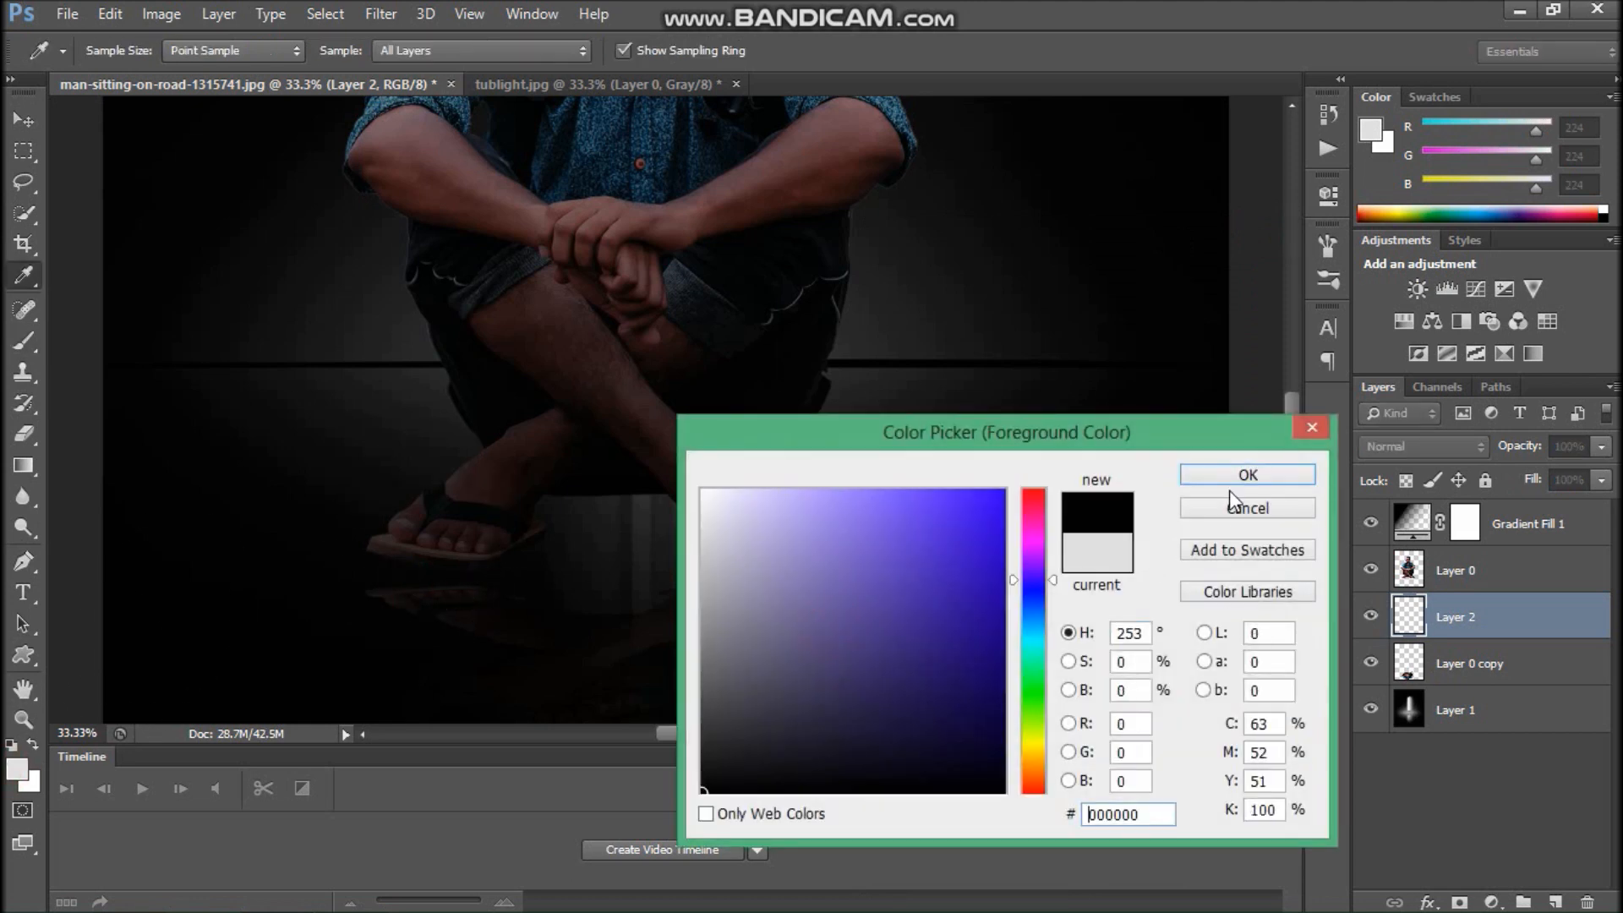
left_click(1246, 475)
- Flatten the brush tip into a horizontal ellipse with 16% roundness and a 180° angle
left_click(1327, 246)
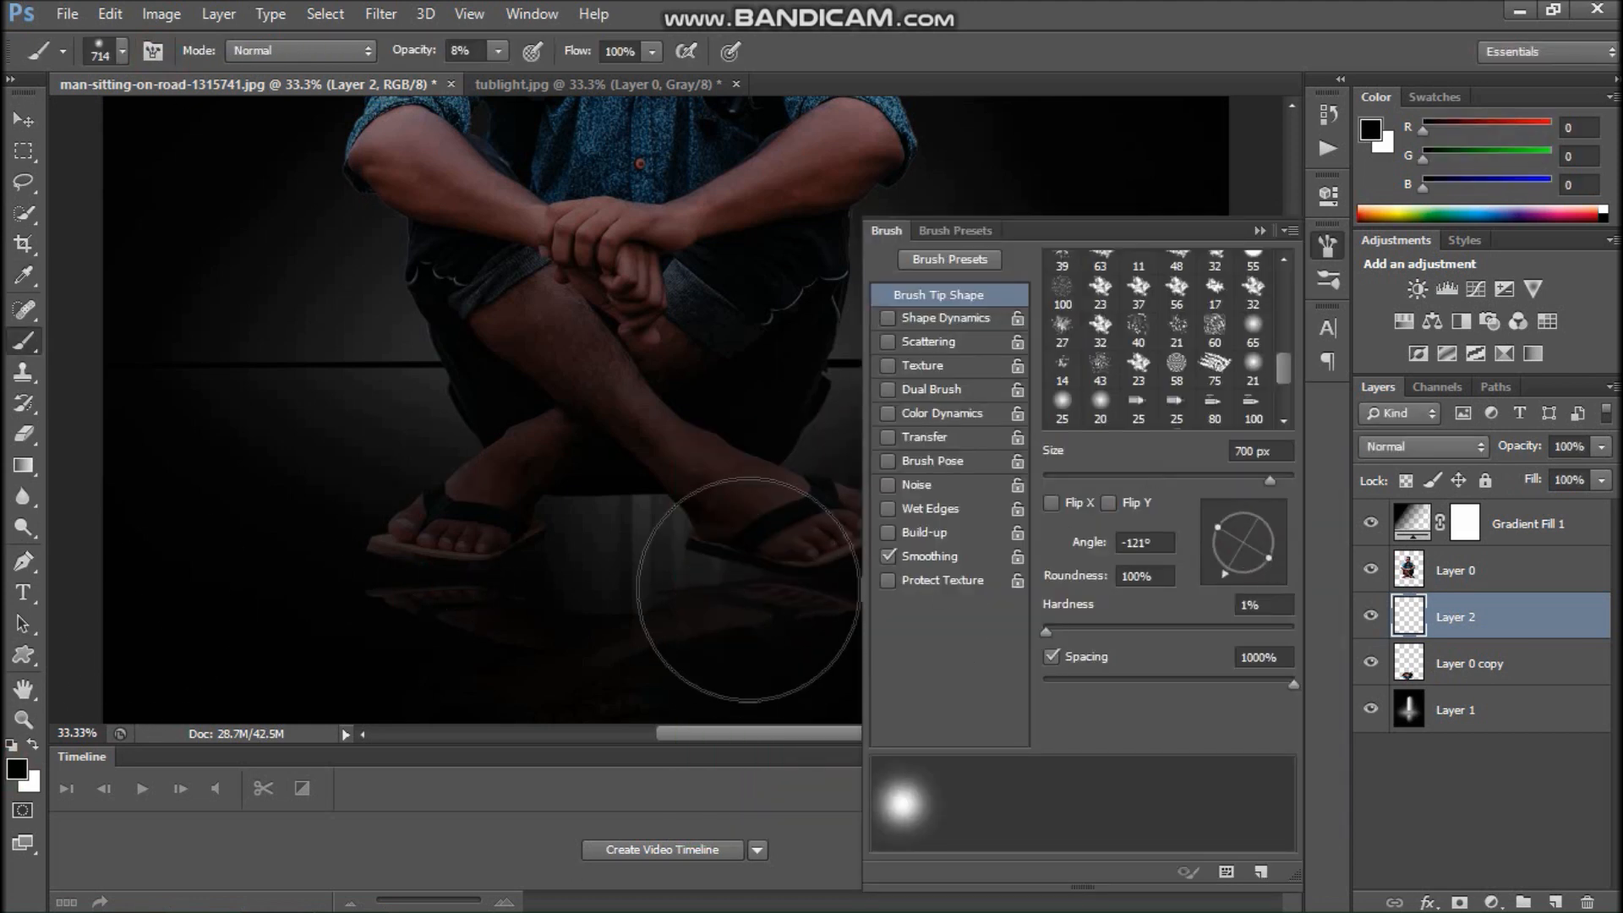
left_click_drag(1248, 563, 1243, 565)
mouse_move(1213, 543)
left_mouse_down()
mouse_move(1238, 543)
mouse_move(1204, 541)
left_mouse_up()
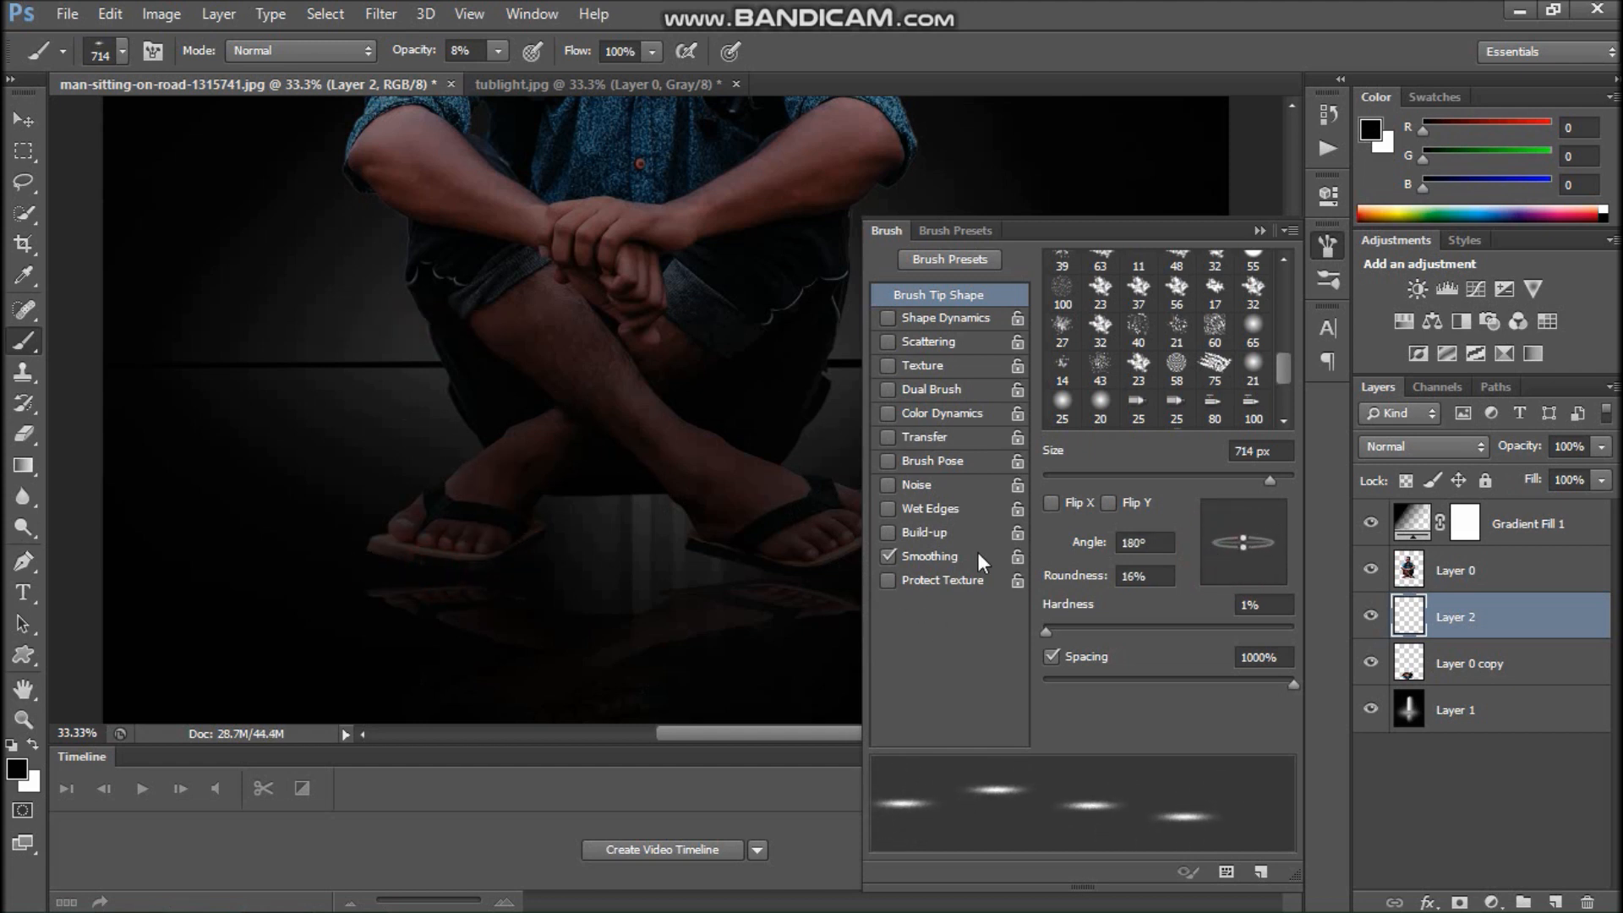
left_click(1327, 254)
- Set the brush opacity to 43% and paint black contact shadows on the floor beneath the man and his sandals
key("4")
key("3")
left_click(436, 571)
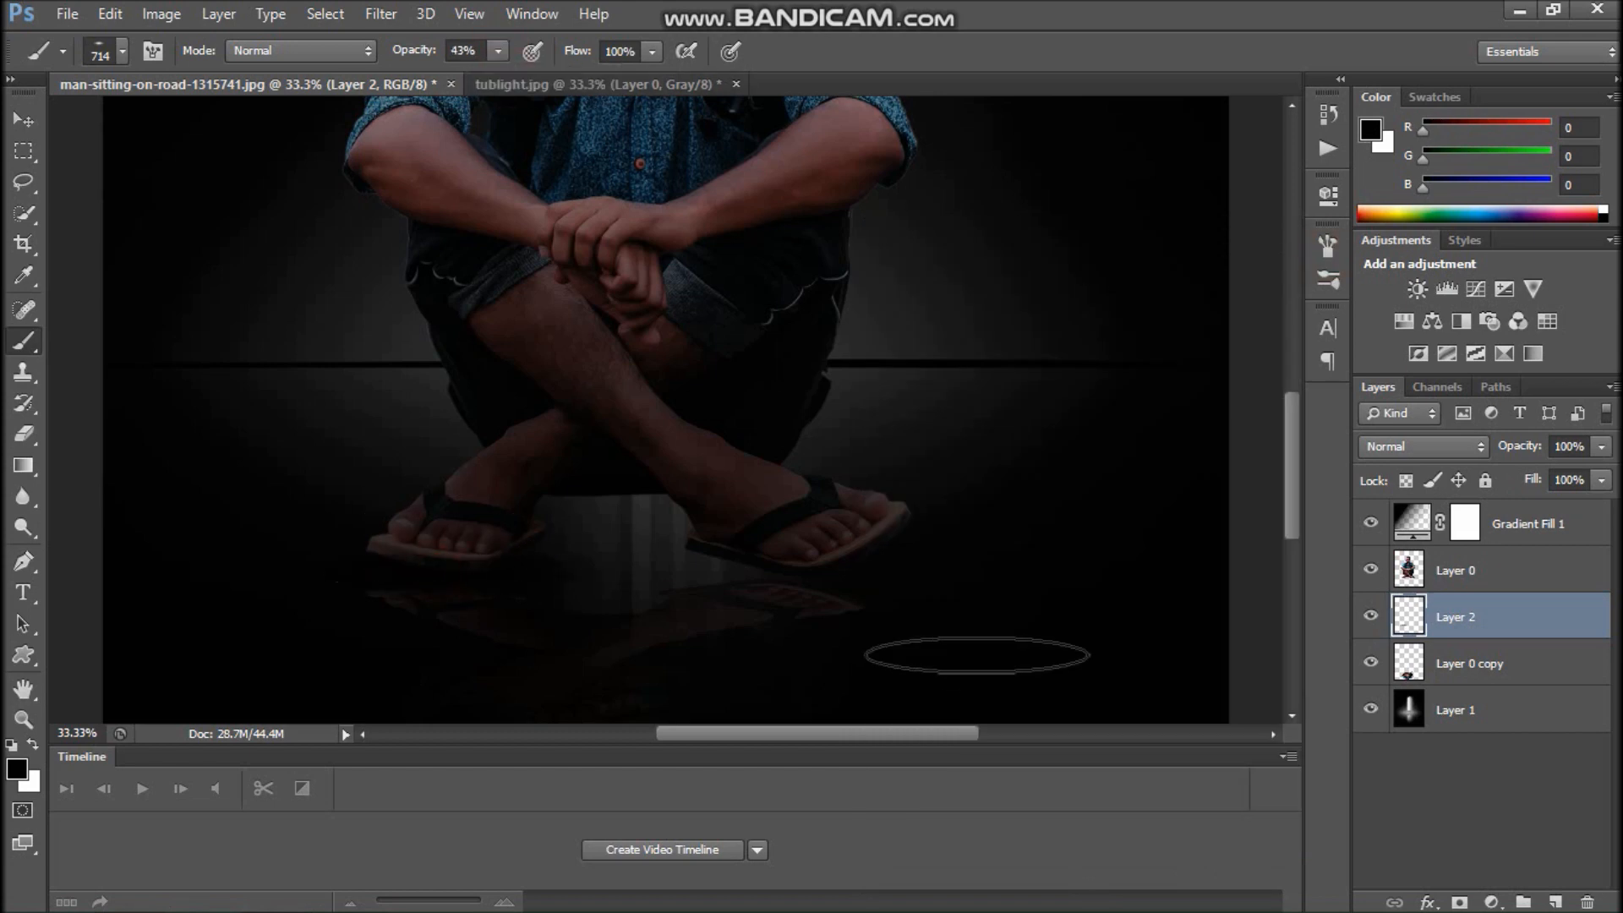
mouse_move(646, 487)
left_mouse_down()
mouse_move(552, 479)
mouse_move(686, 507)
mouse_move(674, 522)
left_mouse_up()
- Trace a closed Pen path from the shoulder along the beard, nose and outer edge of the sunglasses, enclosing the grey fringe
scroll(761, 427, "up", 6)
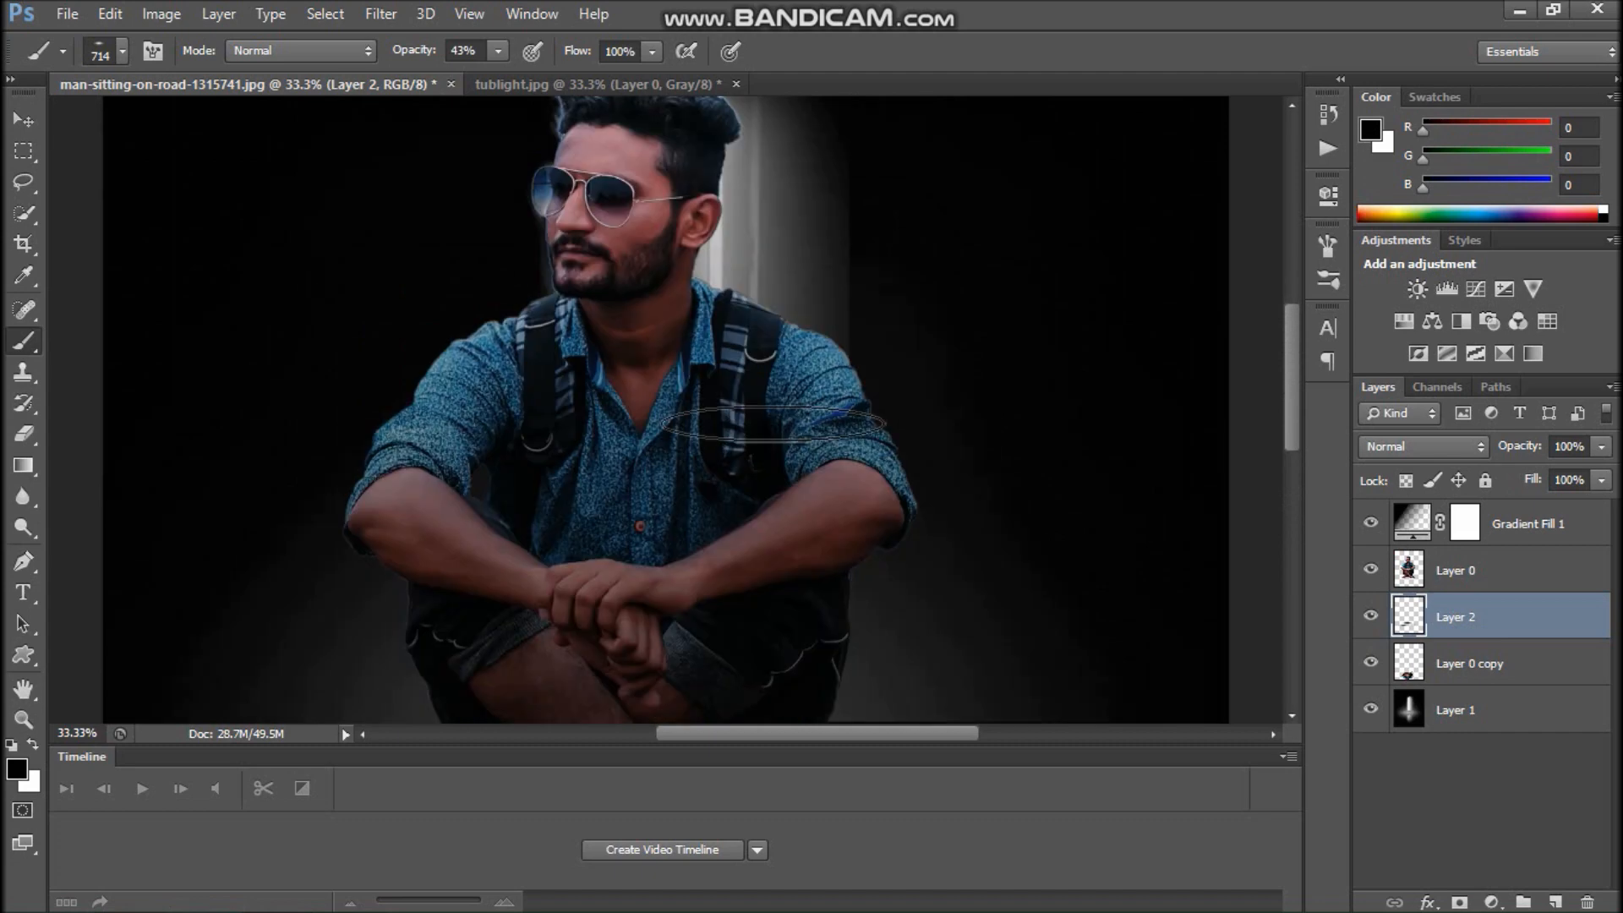
key("ctrl+minus")
key("ctrl+minus")
key("ctrl+minus")
key("ctrl+plus")
key("ctrl+plus")
key("ctrl+plus")
key("ctrl+plus")
key("ctrl+plus")
left_click_drag(694, 152, 711, 417)
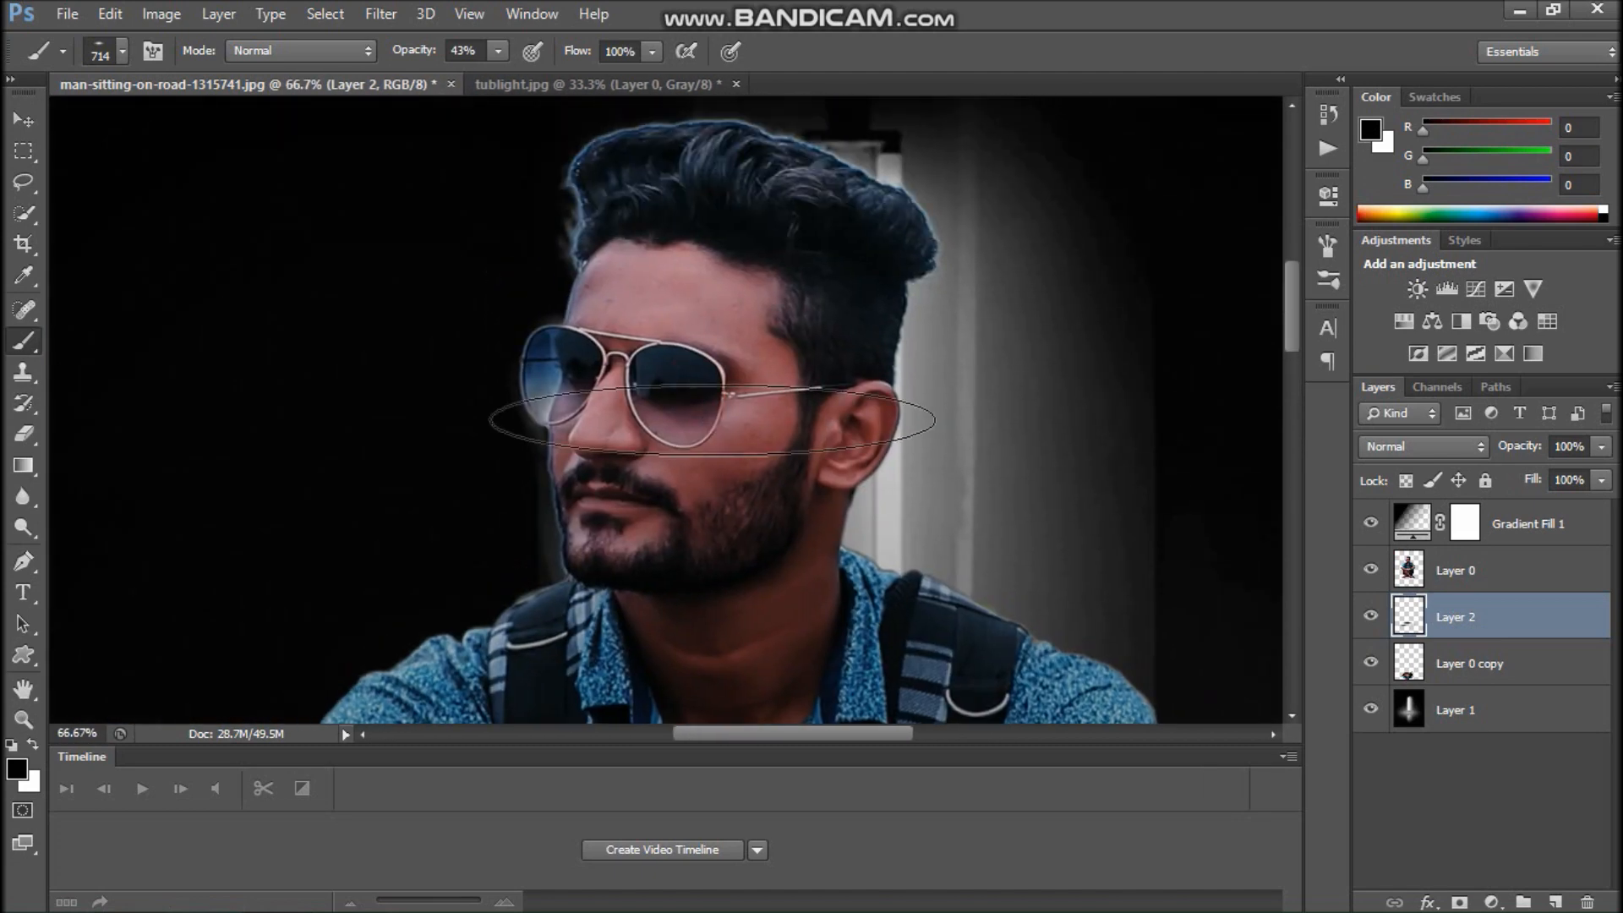
key("ctrl+plus")
key("ctrl+plus")
scroll(541, 525, "down", 3)
key("p")
scroll(440, 604, "down", 2)
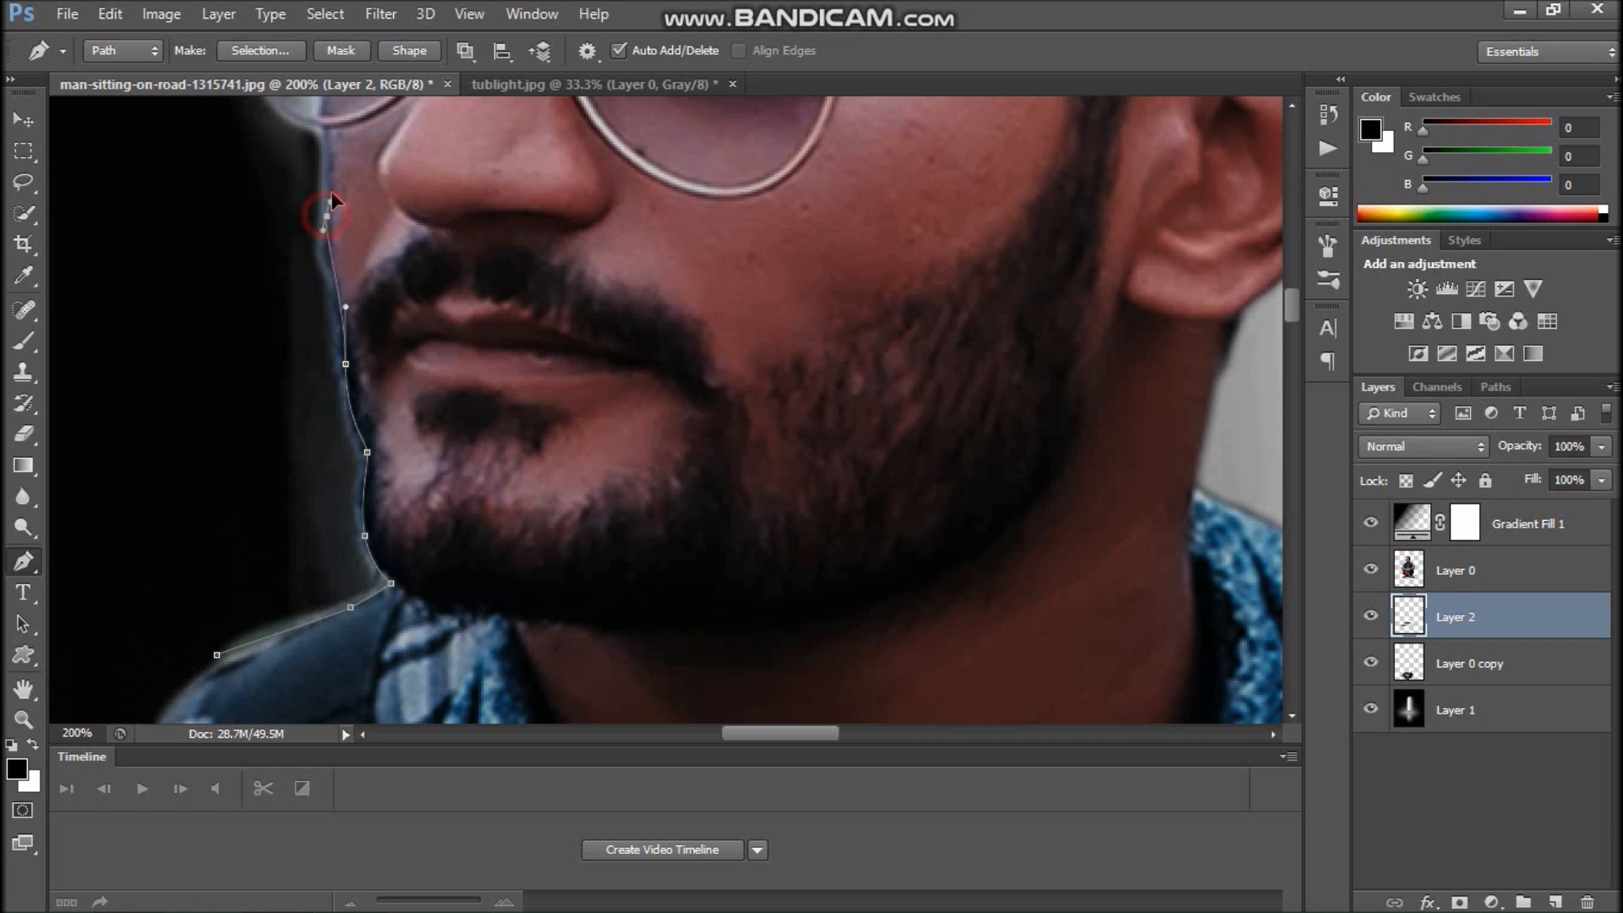
left_click(323, 133)
left_click_drag(264, 127, 476, 454)
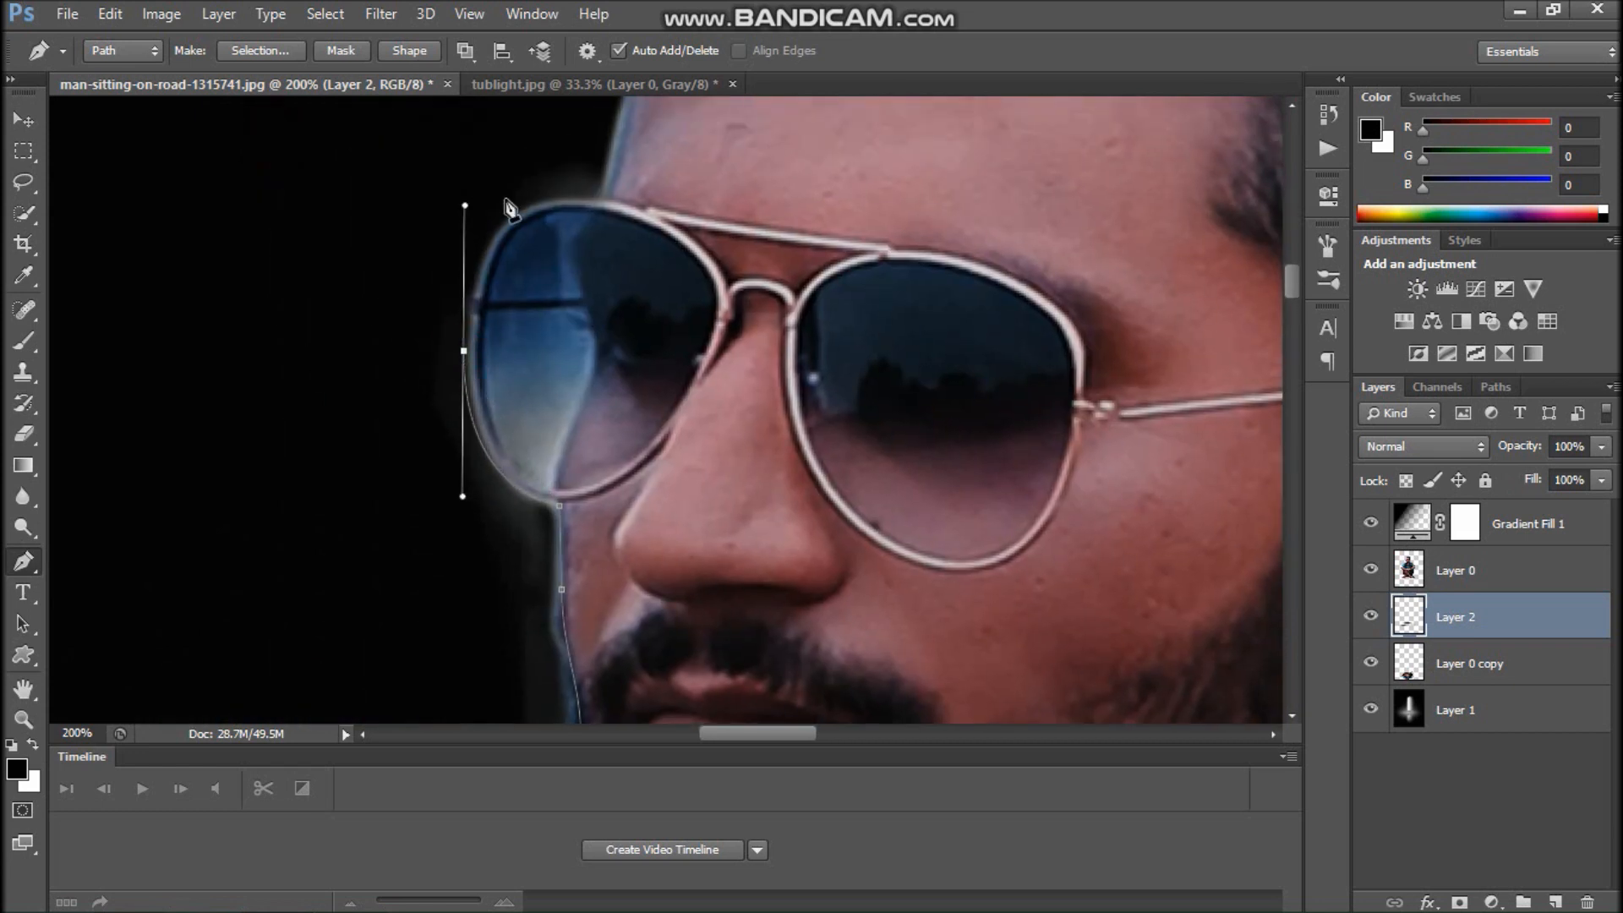
left_click(360, 178)
left_click_drag(363, 583, 393, 159)
left_click(394, 392)
left_click(479, 603)
- Convert the path to a selection and clear the leftover fringe beside the face on the man's layer
right_click(483, 453)
left_click(550, 475)
left_click(910, 257)
left_click(1454, 570)
- Erase the light halo around the outline of the hair with a 35 px eraser at 100% opacity
key("e")
scroll(598, 417, "up", 8)
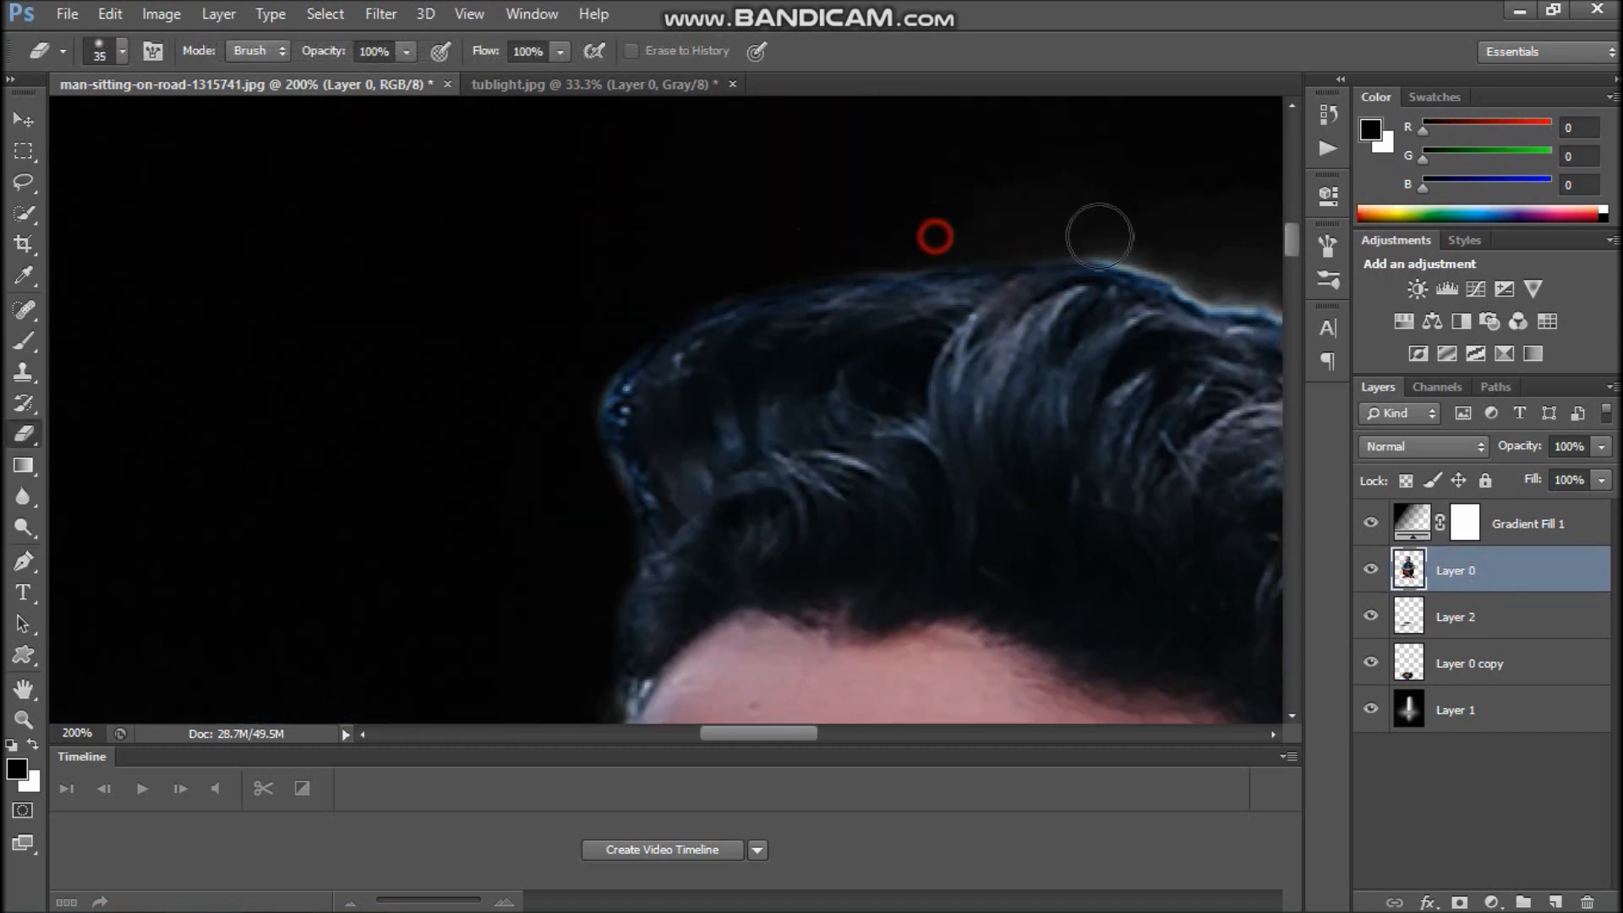
left_click_drag(930, 236, 1252, 279)
left_click_drag(1159, 609, 427, 551)
left_click_drag(919, 423, 921, 553)
left_click_drag(897, 634, 964, 346)
left_click_drag(964, 439, 955, 550)
left_click_drag(423, 457, 1074, 465)
left_click_drag(529, 347, 553, 281)
left_click_drag(482, 152, 433, 398)
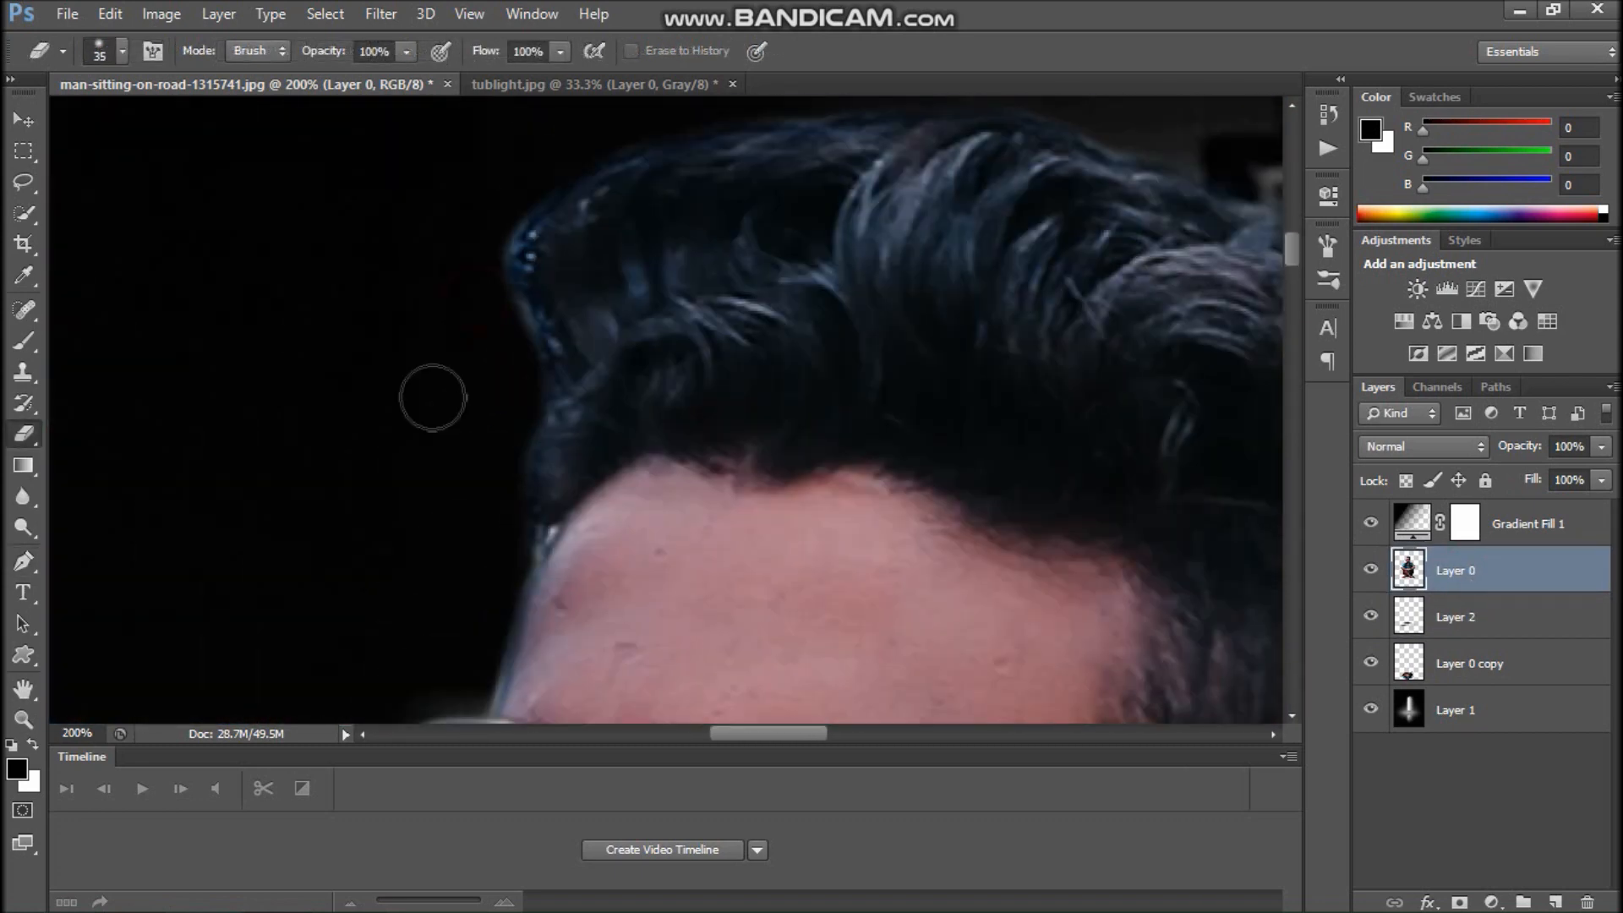
- Set up the Smudge tool with a 13 px bristle brush at 68% strength
right_click(23, 497)
left_click(93, 546)
right_click(378, 325)
left_click(566, 529)
mouse_move(534, 502)
left_mouse_down()
mouse_move(498, 472)
mouse_move(511, 488)
left_mouse_up()
left_click_drag(357, 57, 372, 57)
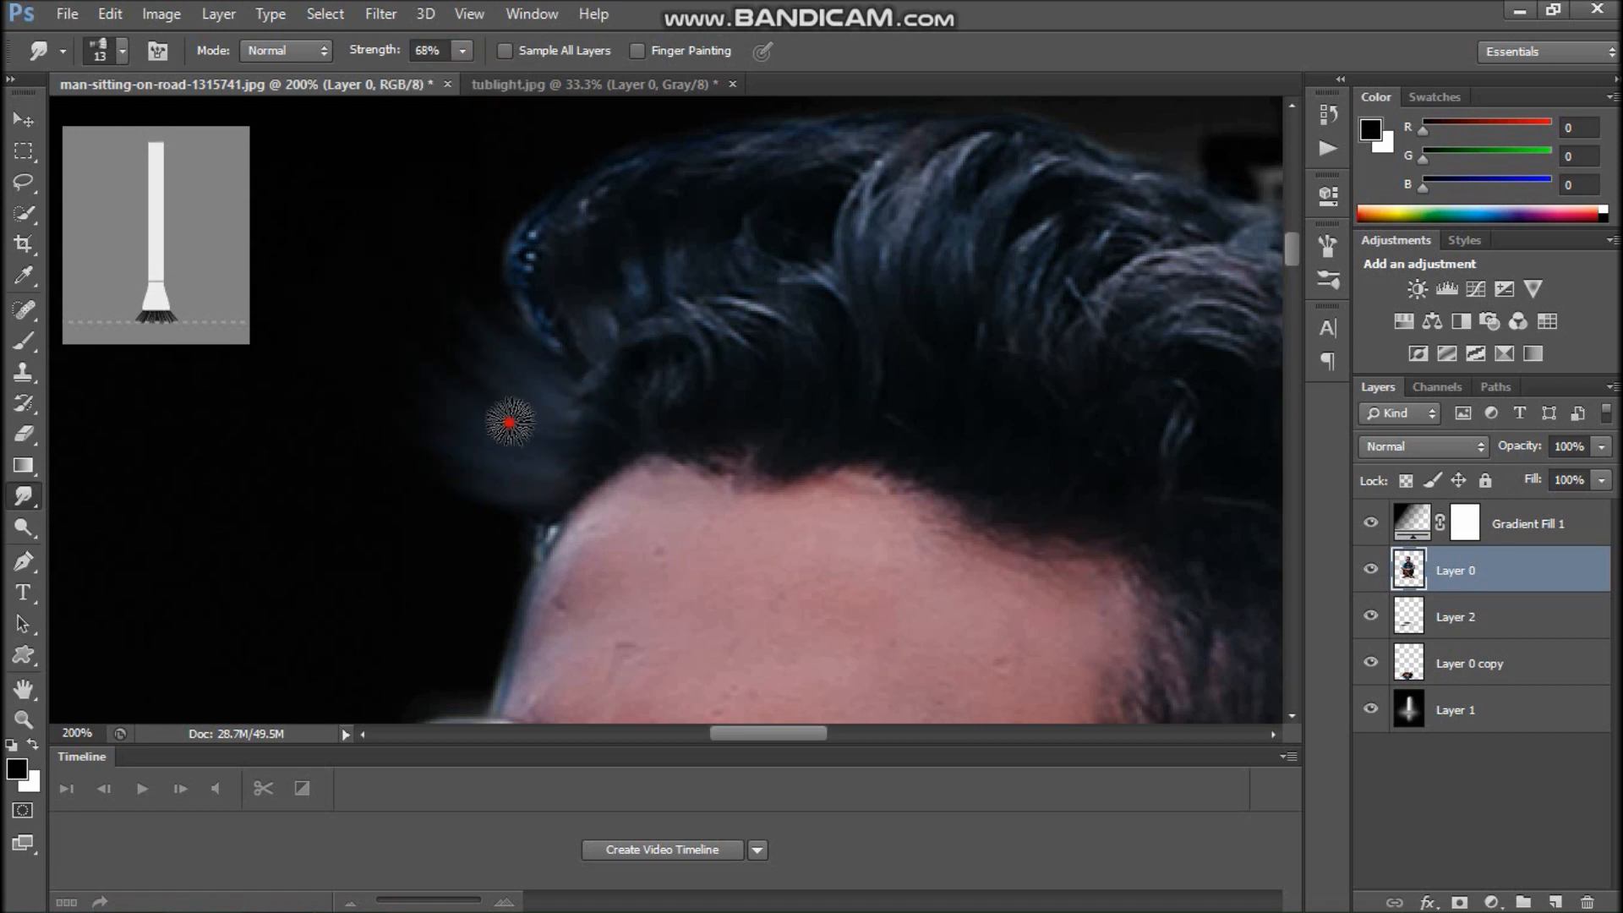
- Smudge the front hairline outward into soft strands above the forehead
left_click_drag(533, 241, 545, 174)
left_click_drag(719, 261, 507, 411)
left_click_drag(495, 541, 452, 450)
left_click_drag(385, 325, 475, 248)
left_click_drag(511, 311, 714, 227)
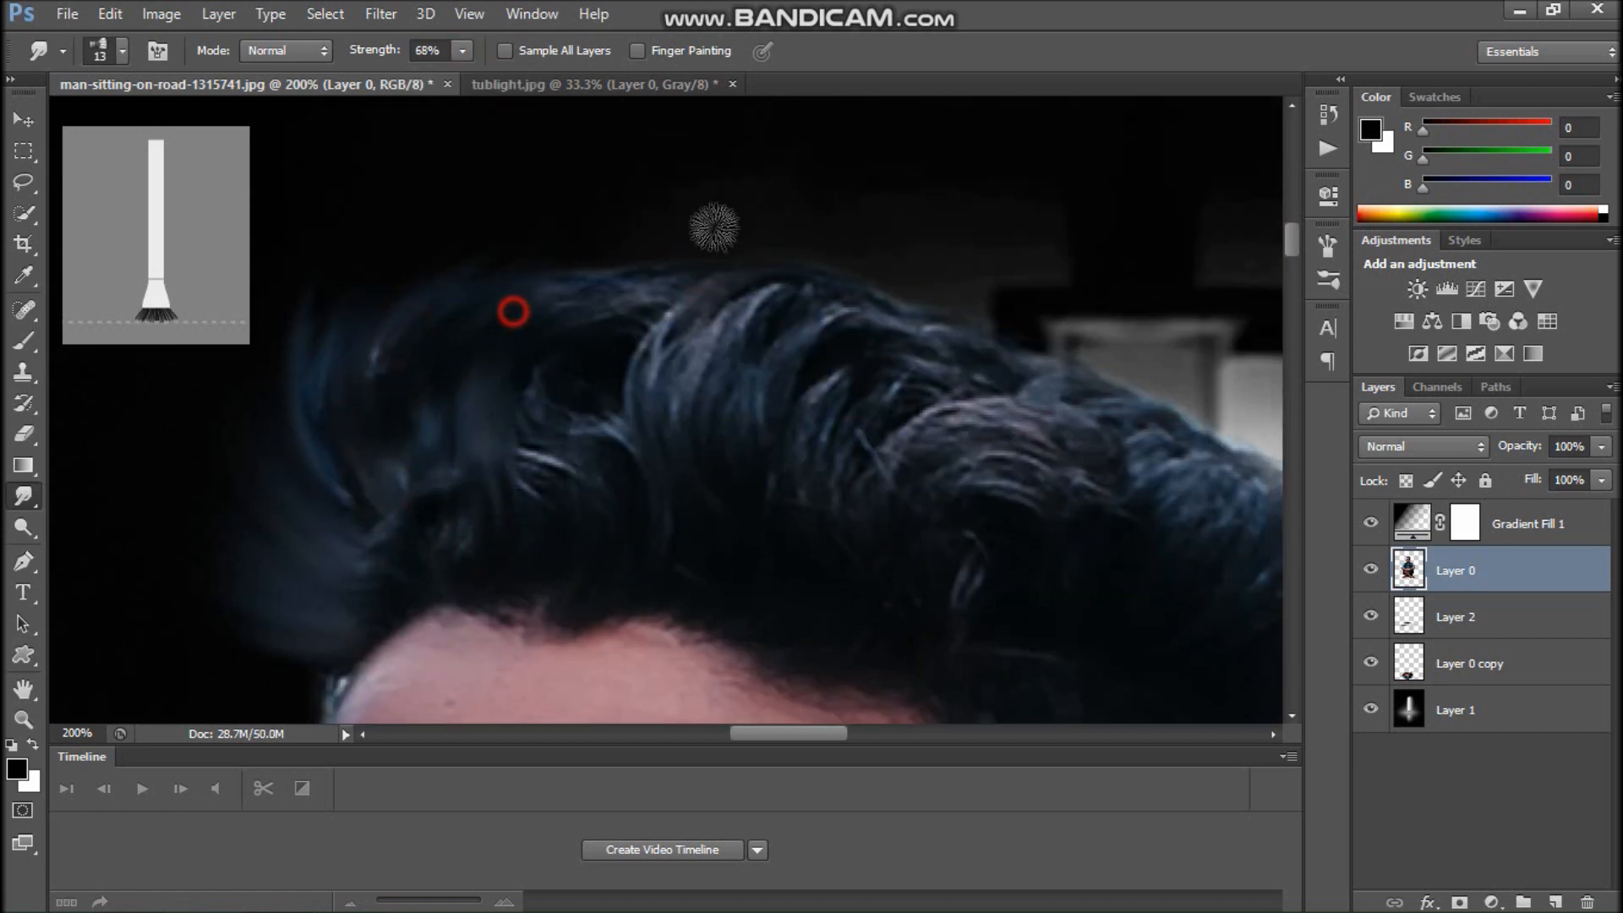
- Smudge the hair along the crown and back of the head into fine outward strands
left_click_drag(581, 370, 710, 249)
left_click_drag(508, 270, 592, 253)
left_click_drag(515, 305, 673, 203)
left_click_drag(928, 301, 1121, 304)
mouse_move(1028, 343)
left_mouse_down()
mouse_move(859, 348)
mouse_move(971, 413)
mouse_move(1061, 432)
left_mouse_up()
left_click_drag(1132, 524, 983, 401)
left_click_drag(1054, 528, 1093, 434)
left_click_drag(968, 356, 923, 301)
- Extend the front locks of hair further outward with more smudge strokes
key("ctrl+minus")
key("ctrl+minus")
key("ctrl+minus")
key("ctrl+plus")
key("ctrl+plus")
key("ctrl+plus")
left_click_drag(352, 428, 1095, 463)
left_click_drag(753, 562, 641, 455)
- Set the smudge strength to 89% and pull longer strands out of the front and top of the hair
key("8")
key("9")
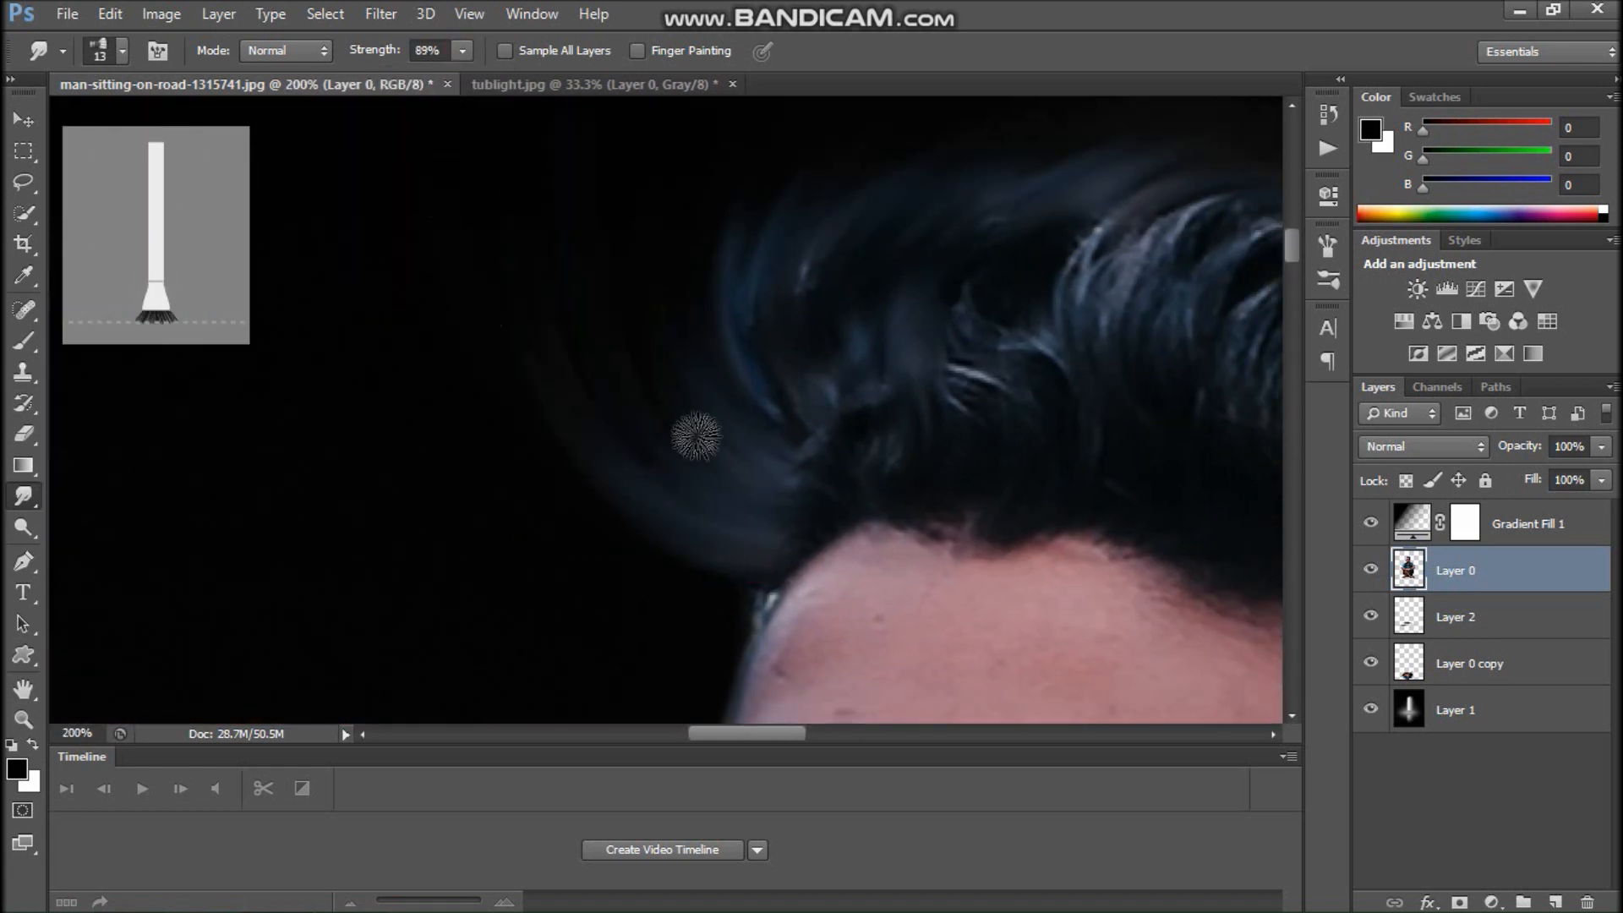
key("ctrl+minus")
key("ctrl+minus")
key("ctrl+minus")
key("ctrl+minus")
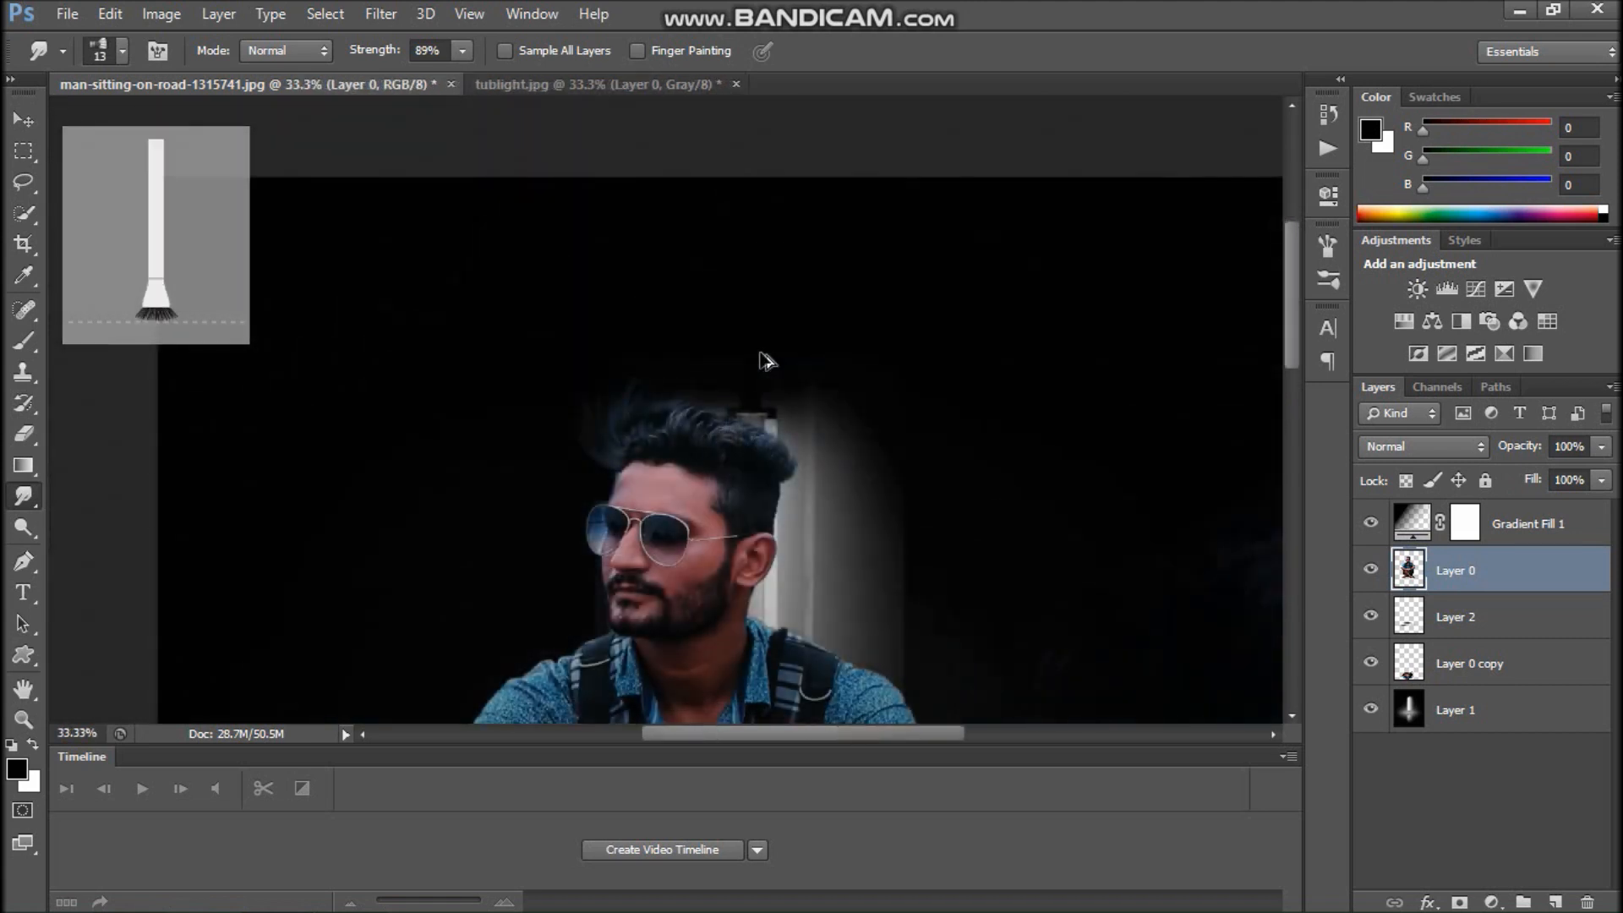
key("ctrl+plus")
key("ctrl+plus")
key("ctrl+plus")
key("ctrl+plus")
mouse_move(283, 435)
left_mouse_down()
mouse_move(710, 432)
mouse_move(366, 304)
left_mouse_up()
left_click_drag(776, 406, 879, 245)
mouse_move(765, 364)
left_mouse_down()
mouse_move(815, 211)
mouse_move(625, 216)
left_mouse_up()
- Set the smudge strength to 57% and refine the strands along the upper hair edge
key("5")
key("7")
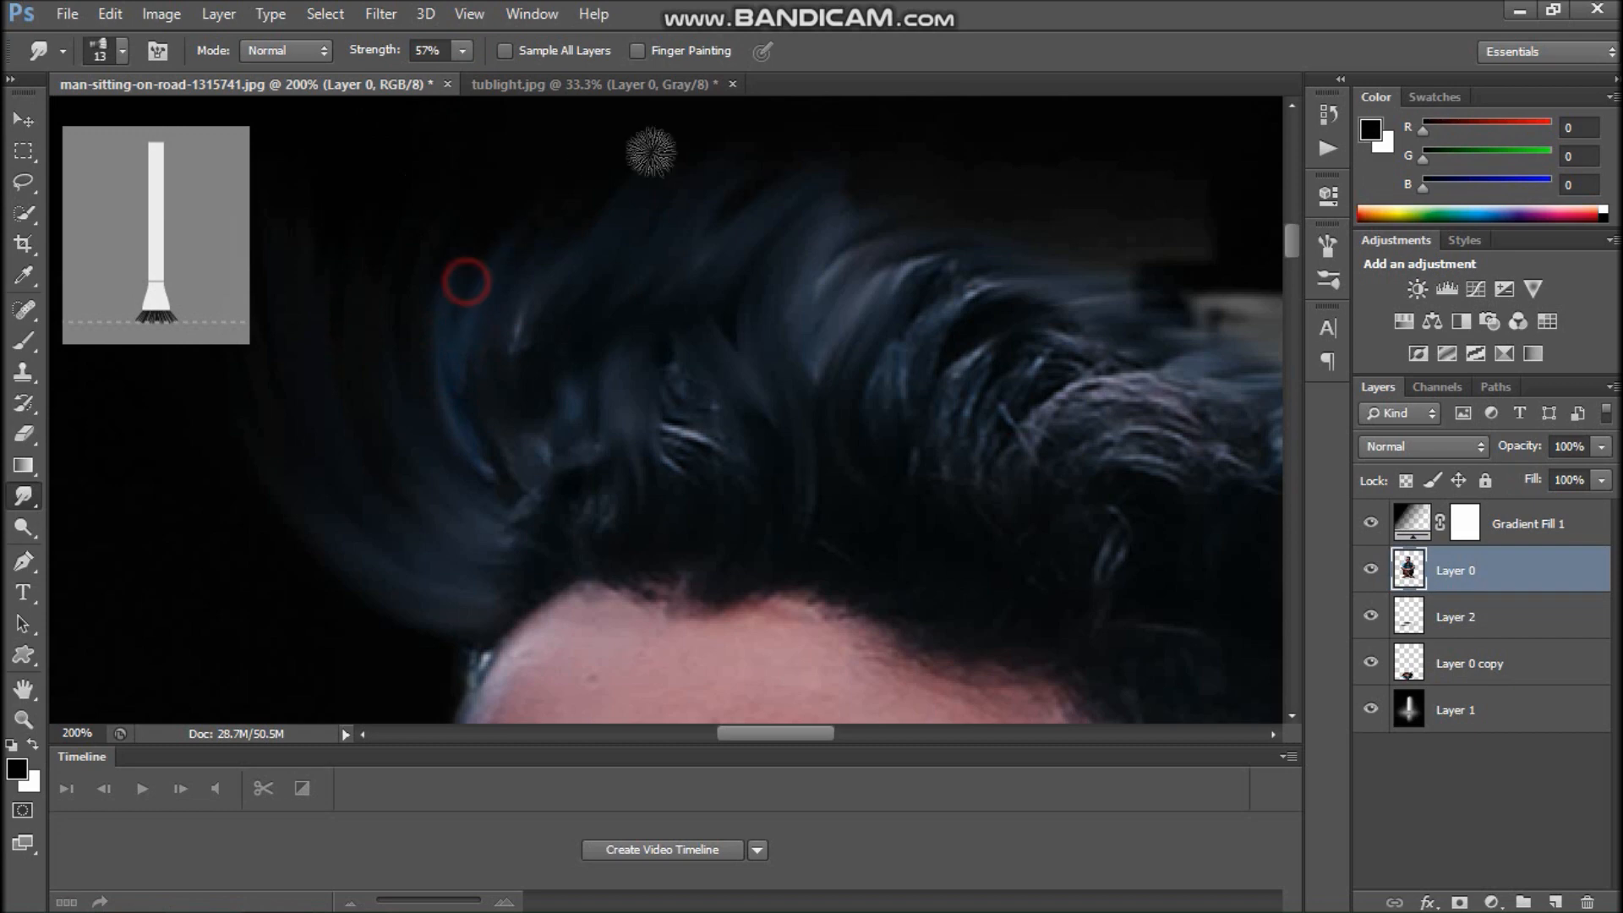
left_click_drag(969, 166, 605, 344)
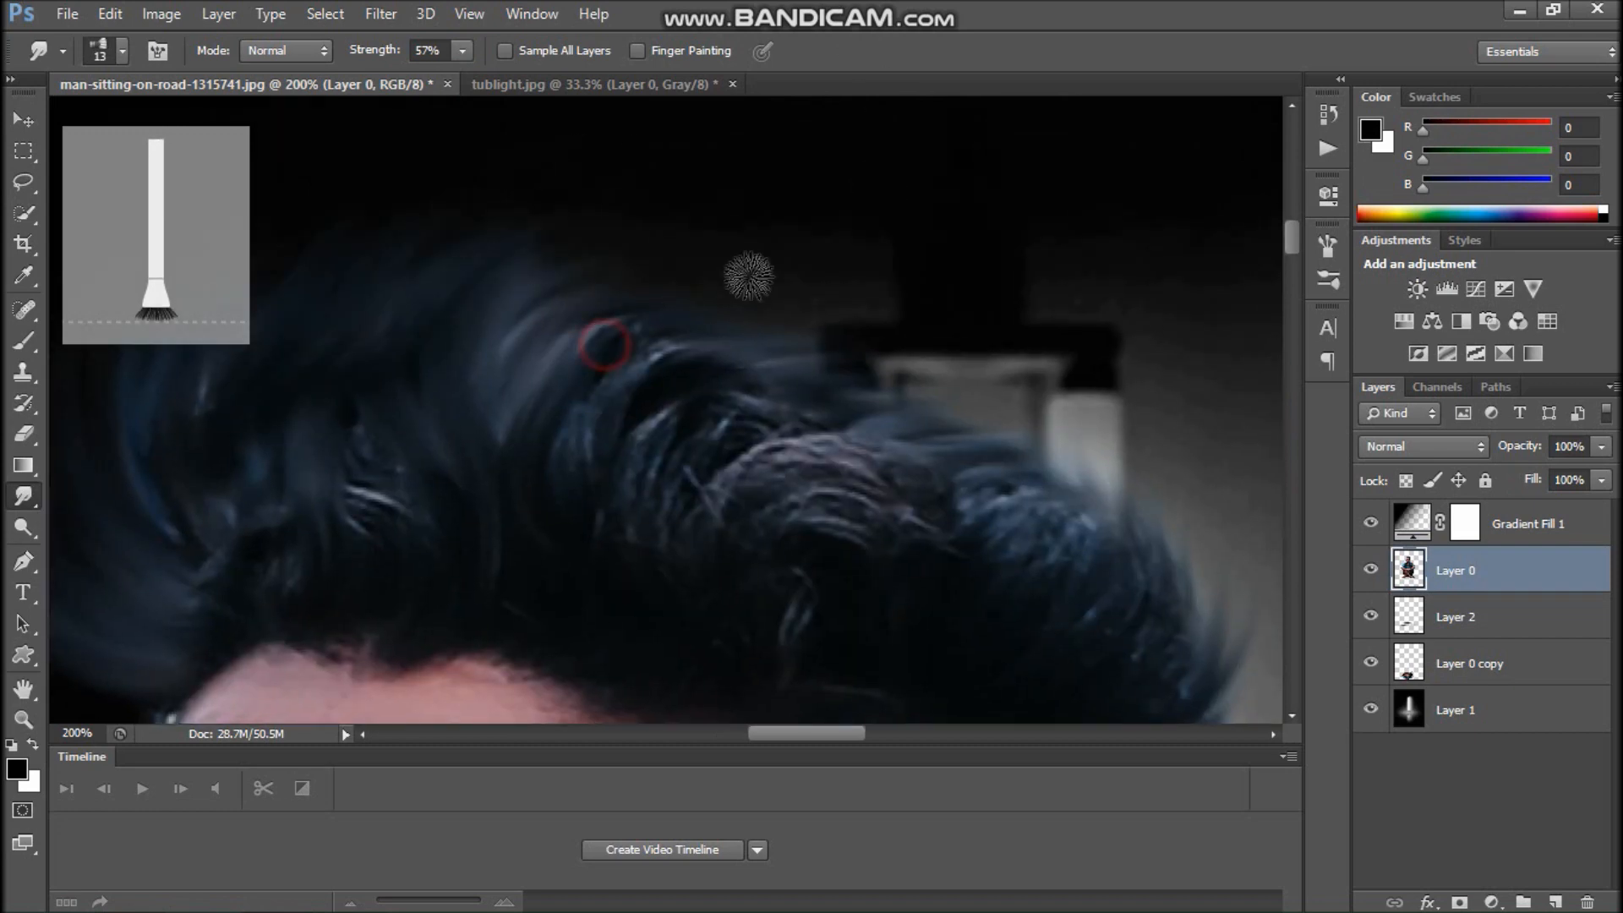
left_click_drag(822, 270, 655, 154)
scroll(978, 242, "down", 5)
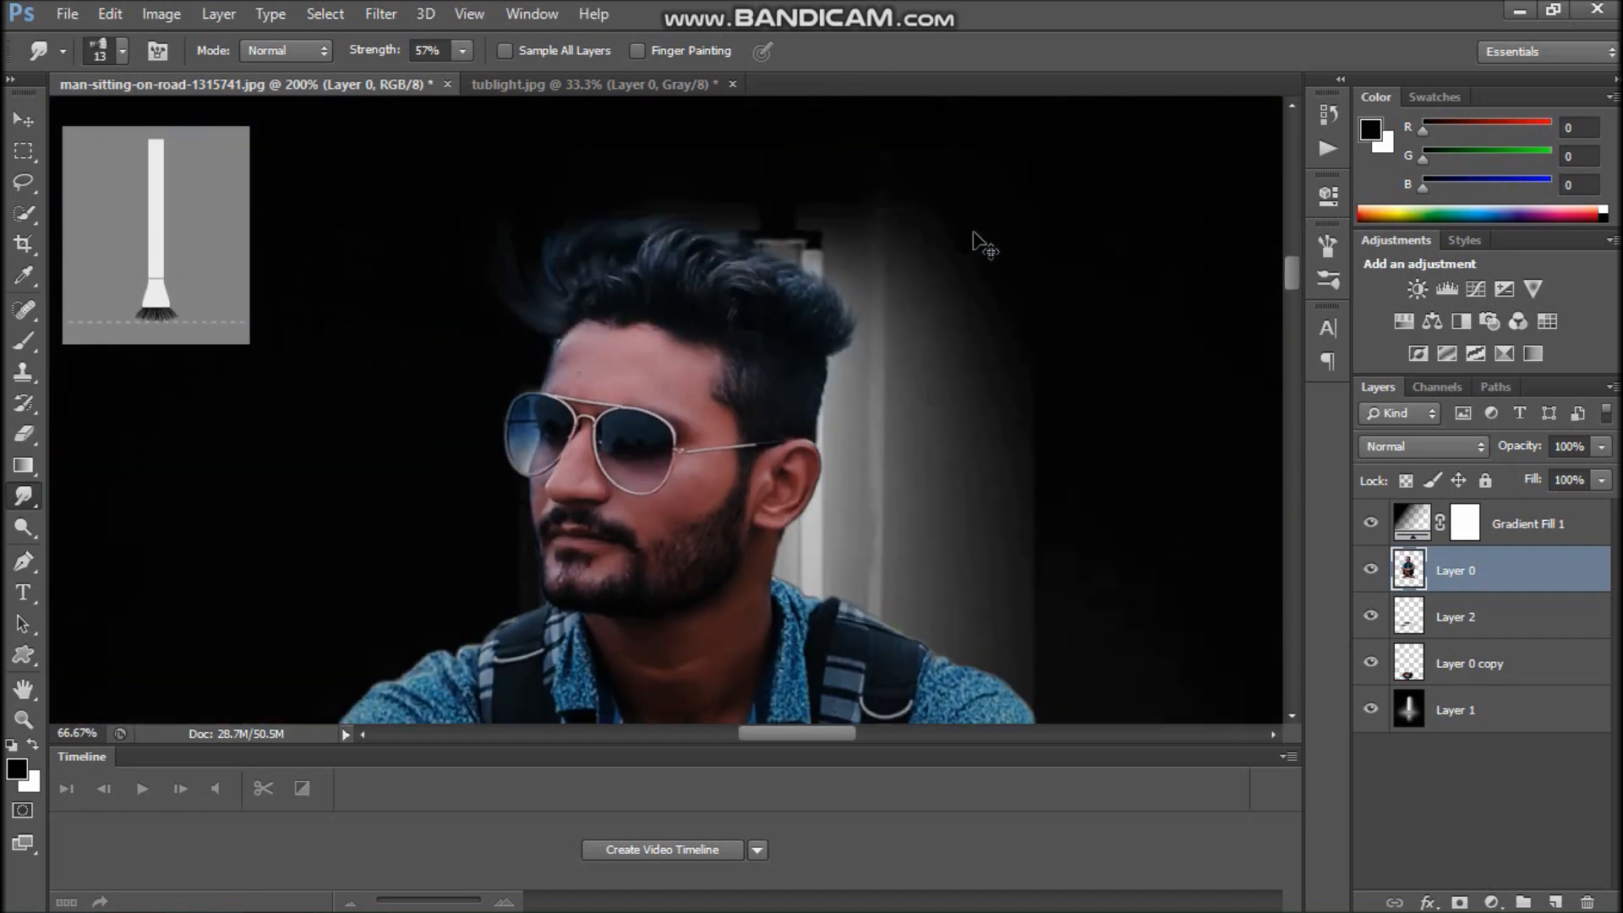
scroll(689, 143, "up", 2)
left_click(23, 341)
right_click(23, 524)
left_click(139, 552)
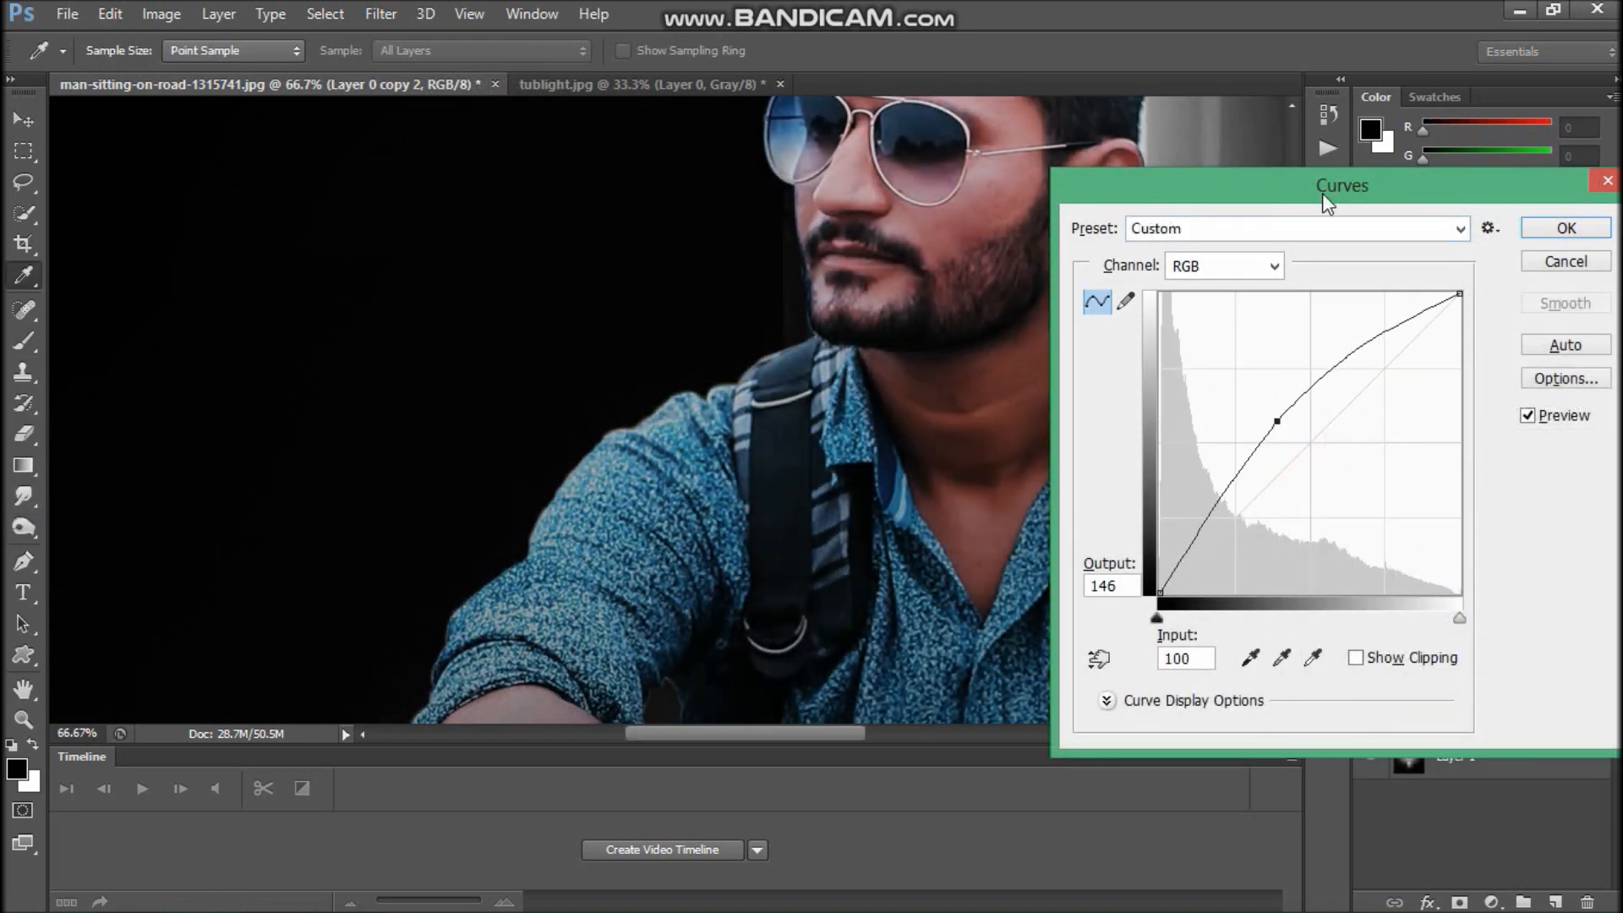
- Duplicate the man's layer and brighten the copy by raising its midtones with a Curves adjustment
left_click_drag(1329, 144, 1276, 218)
mouse_move(1209, 446)
left_mouse_down()
mouse_move(1143, 401)
mouse_move(1190, 454)
mouse_move(1309, 515)
mouse_move(1207, 450)
left_mouse_up()
left_click(1498, 253)
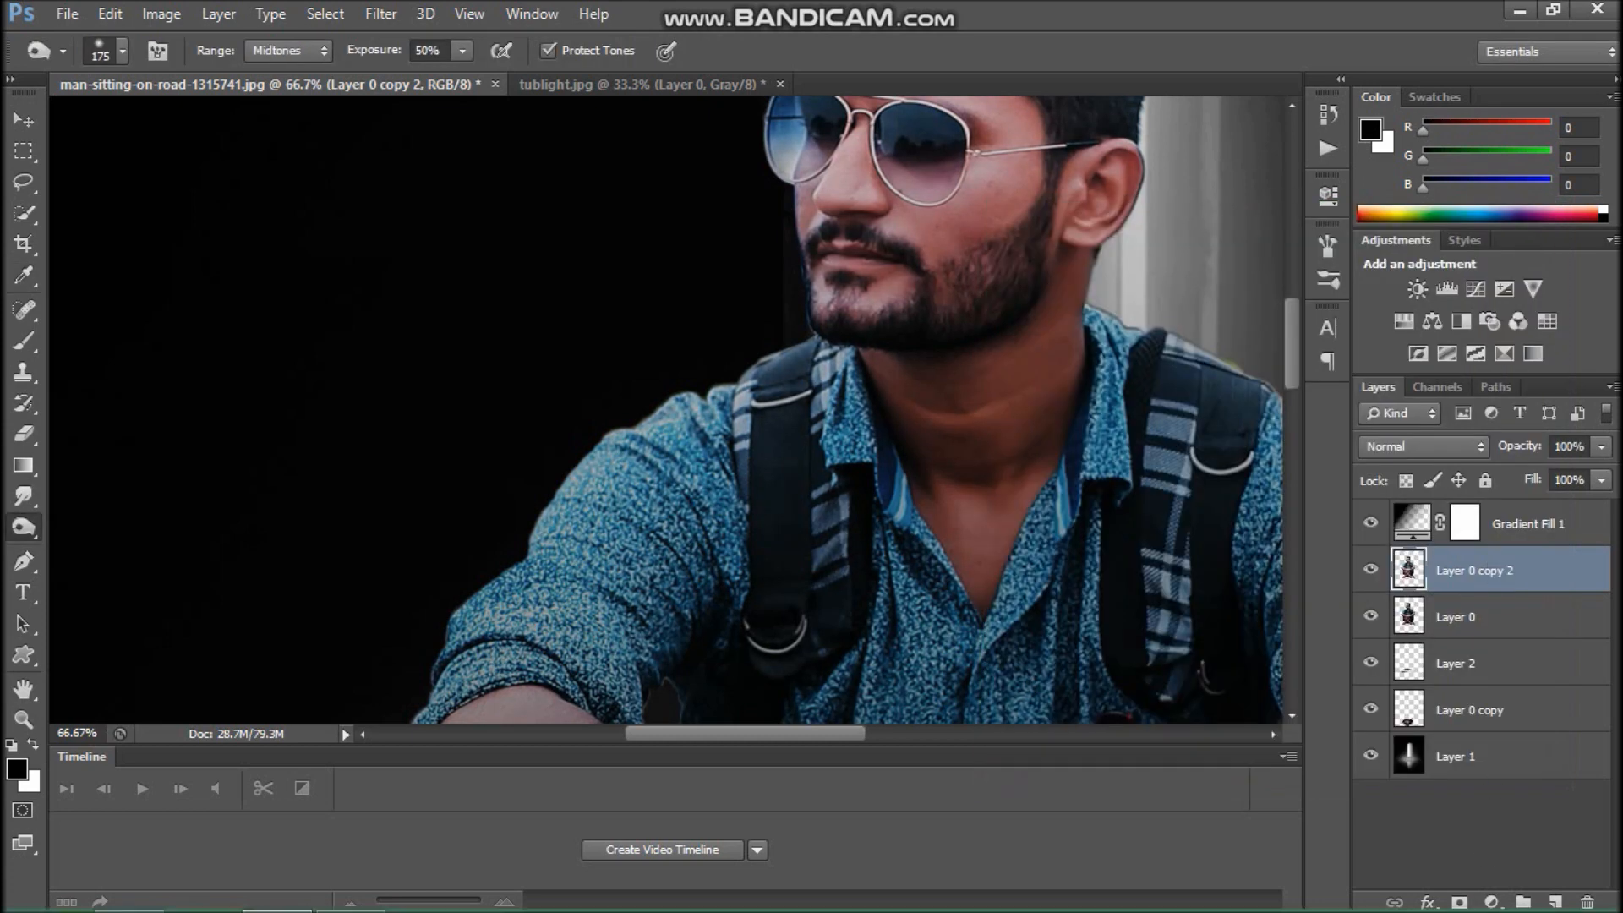
- Add a layer mask to the brightened copy and clip it to the man's layer below
left_click(1460, 902)
right_click(1579, 575)
left_click(1133, 463)
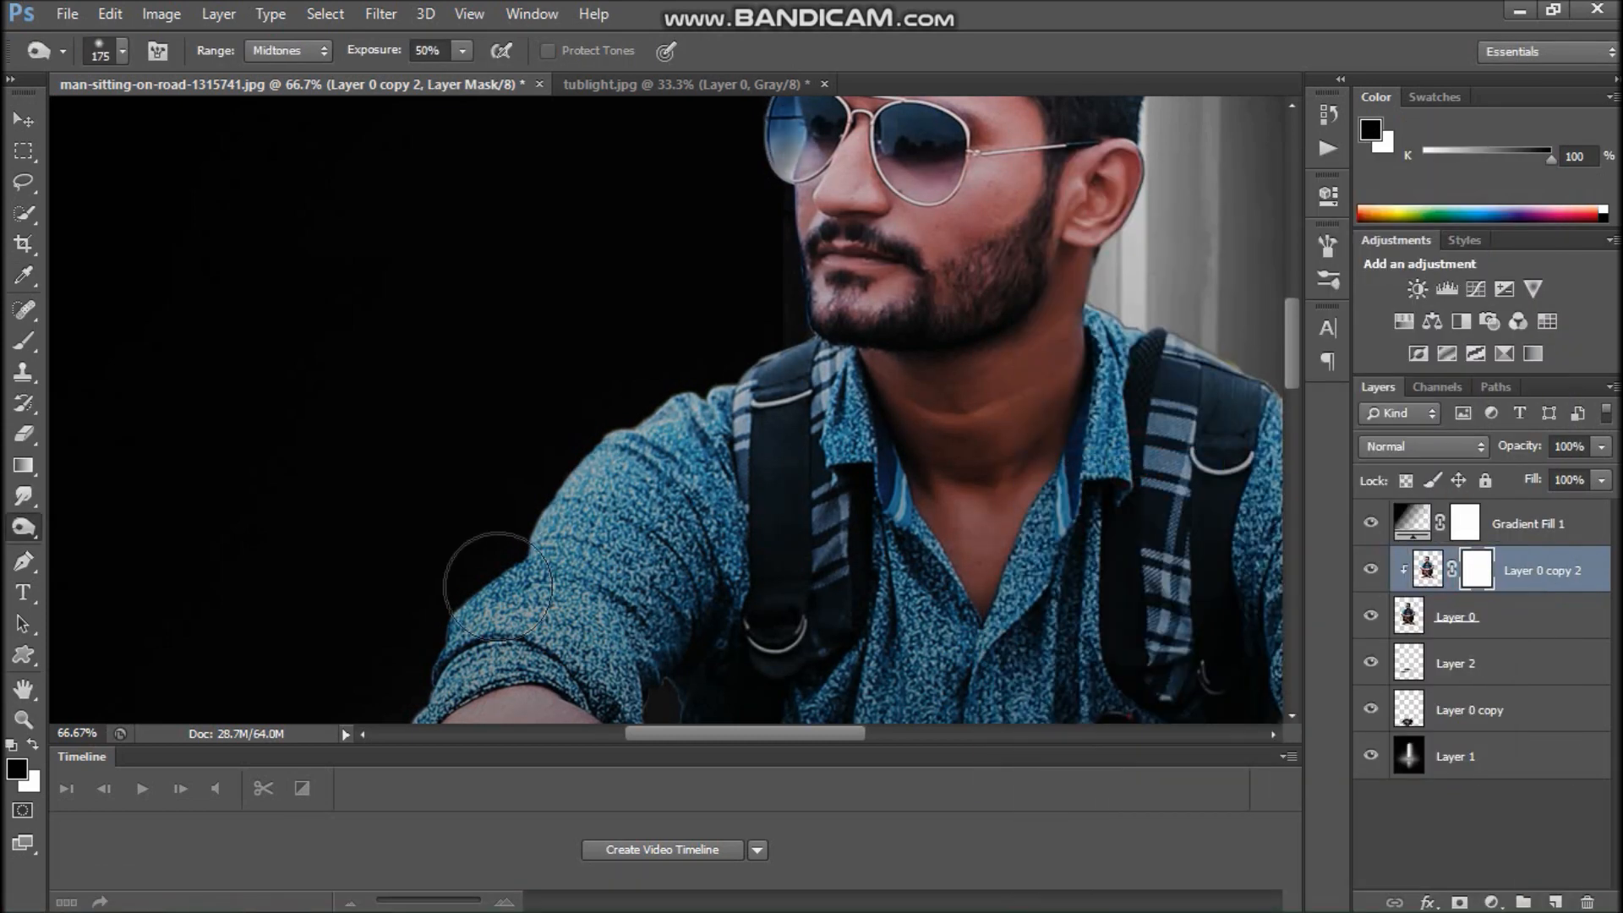
- Set up a soft 56 px brush and invert the brightened copy's layer mask to black
key("b")
right_click(1015, 436)
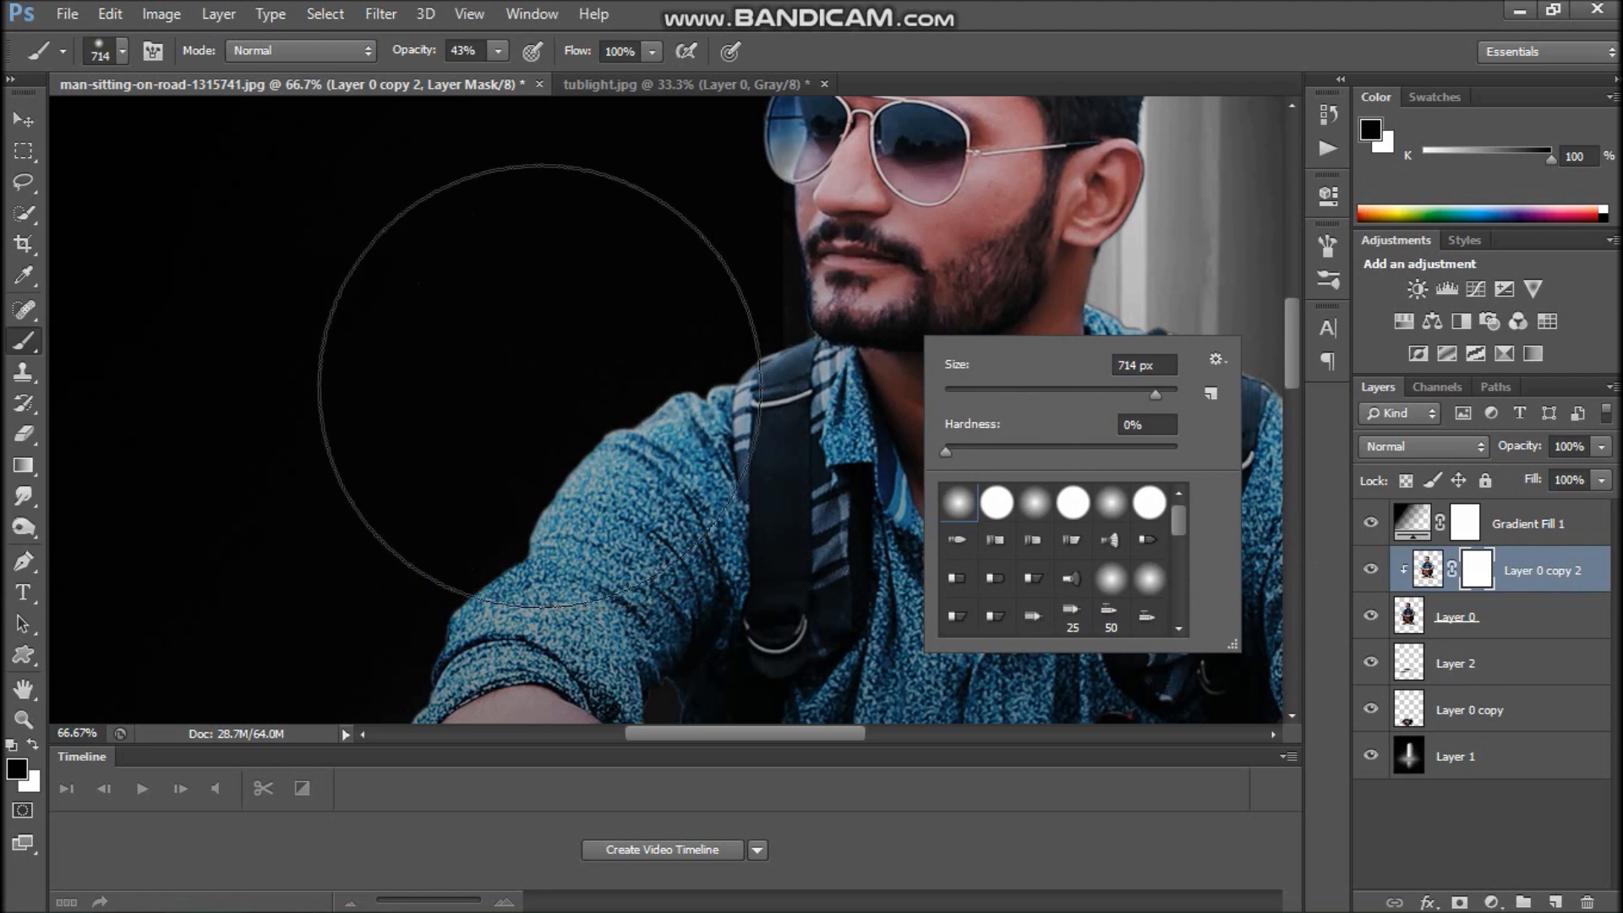
right_click(845, 393)
key("Return")
scroll(1228, 513, "down", 1)
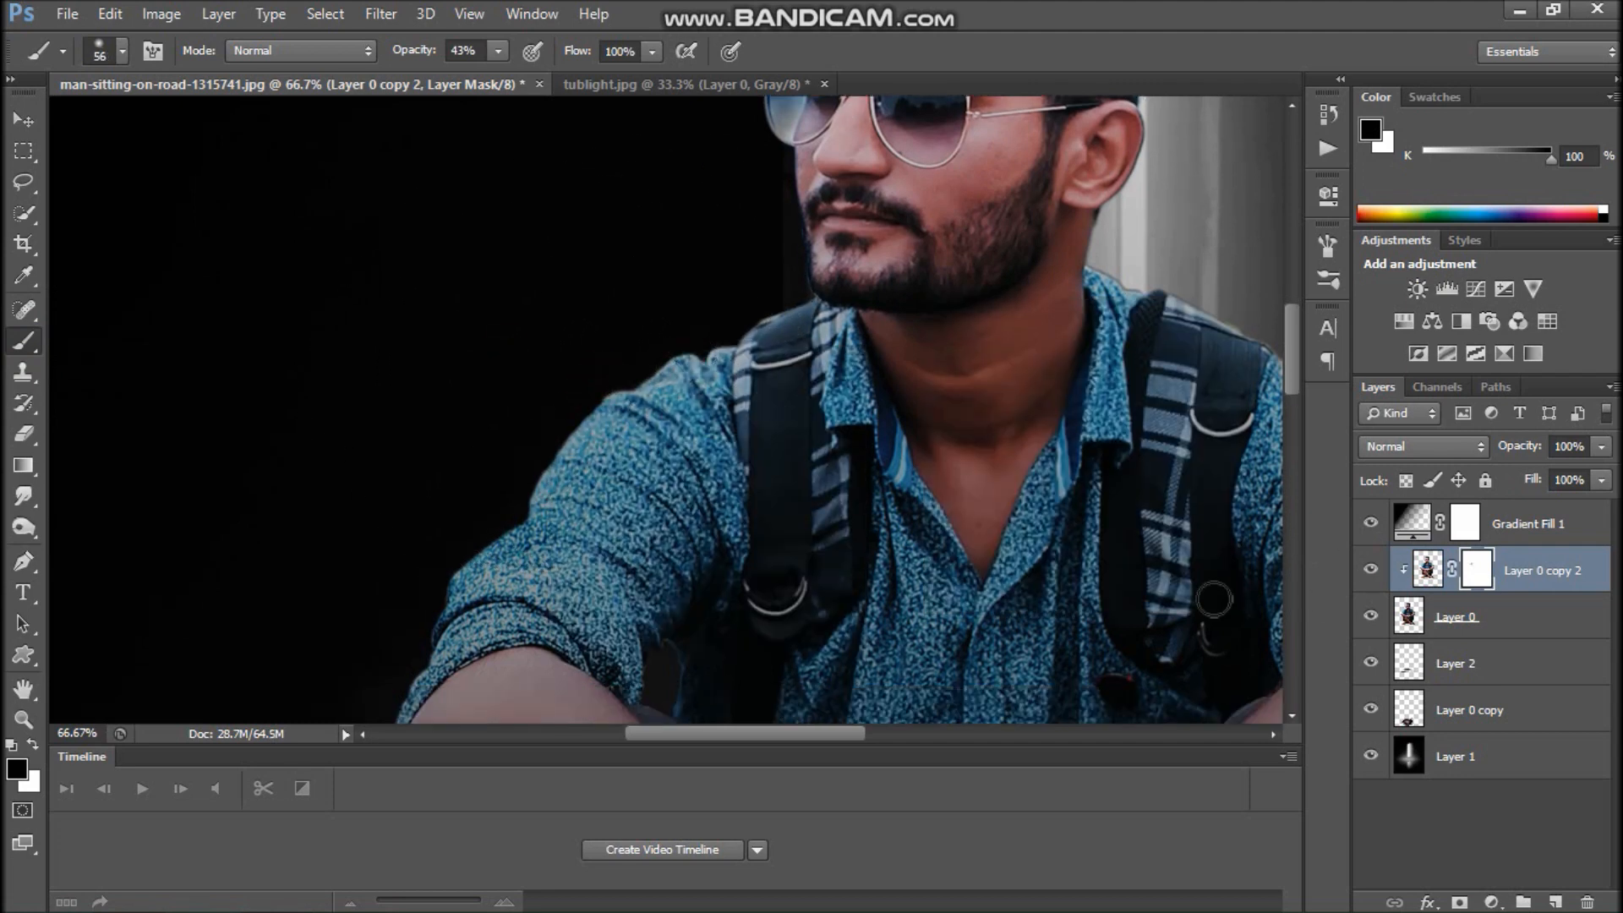
key("ctrl+i")
scroll(825, 324, "up", 2)
left_click(1370, 569)
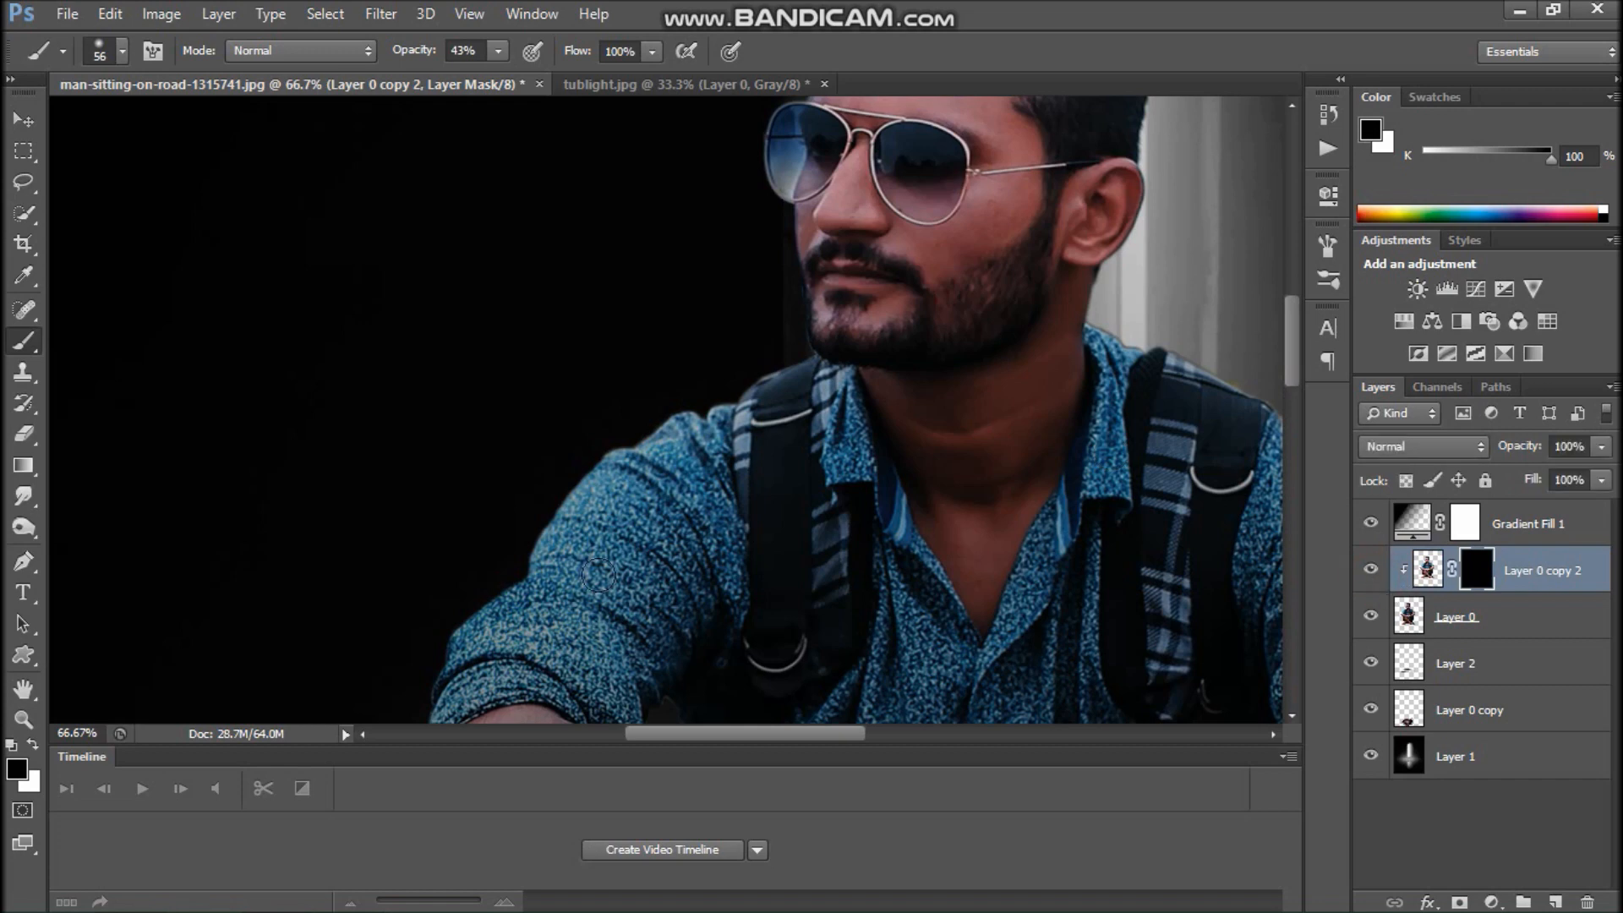
- Paint white at 43% opacity with an 88 px brush on the mask along the man's shoulder and sleeve edges
right_click(672, 409)
left_click_drag(582, 470, 535, 549)
mouse_move(698, 571)
left_mouse_down()
mouse_move(652, 550)
mouse_move(389, 719)
left_mouse_up()
left_click_drag(846, 325, 860, 270)
left_click_drag(1120, 618, 910, 378)
left_click_drag(946, 598, 996, 668)
- Continue painting the mask along the outer arm and the shorts' edges to reveal the brightened rim
mouse_move(999, 690)
left_mouse_down()
mouse_move(930, 420)
mouse_move(892, 491)
left_mouse_up()
left_click_drag(913, 610, 871, 393)
left_click_drag(719, 676, 767, 357)
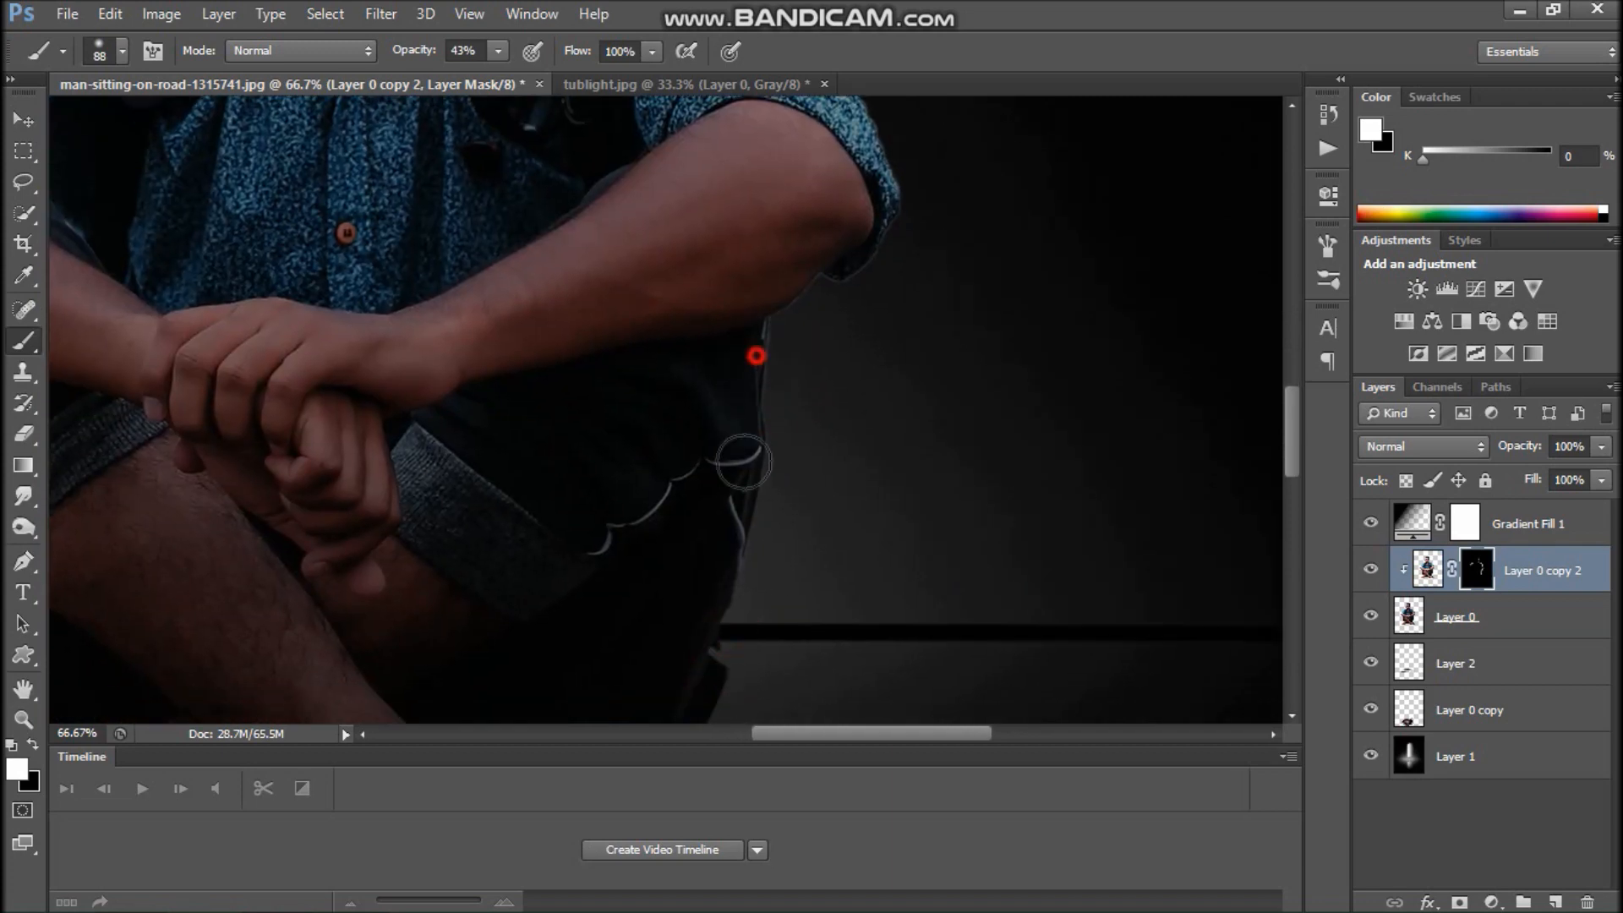
left_click_drag(744, 462, 736, 575)
left_click_drag(541, 550, 851, 455)
left_click_drag(209, 354, 229, 534)
left_click_drag(480, 459, 699, 659)
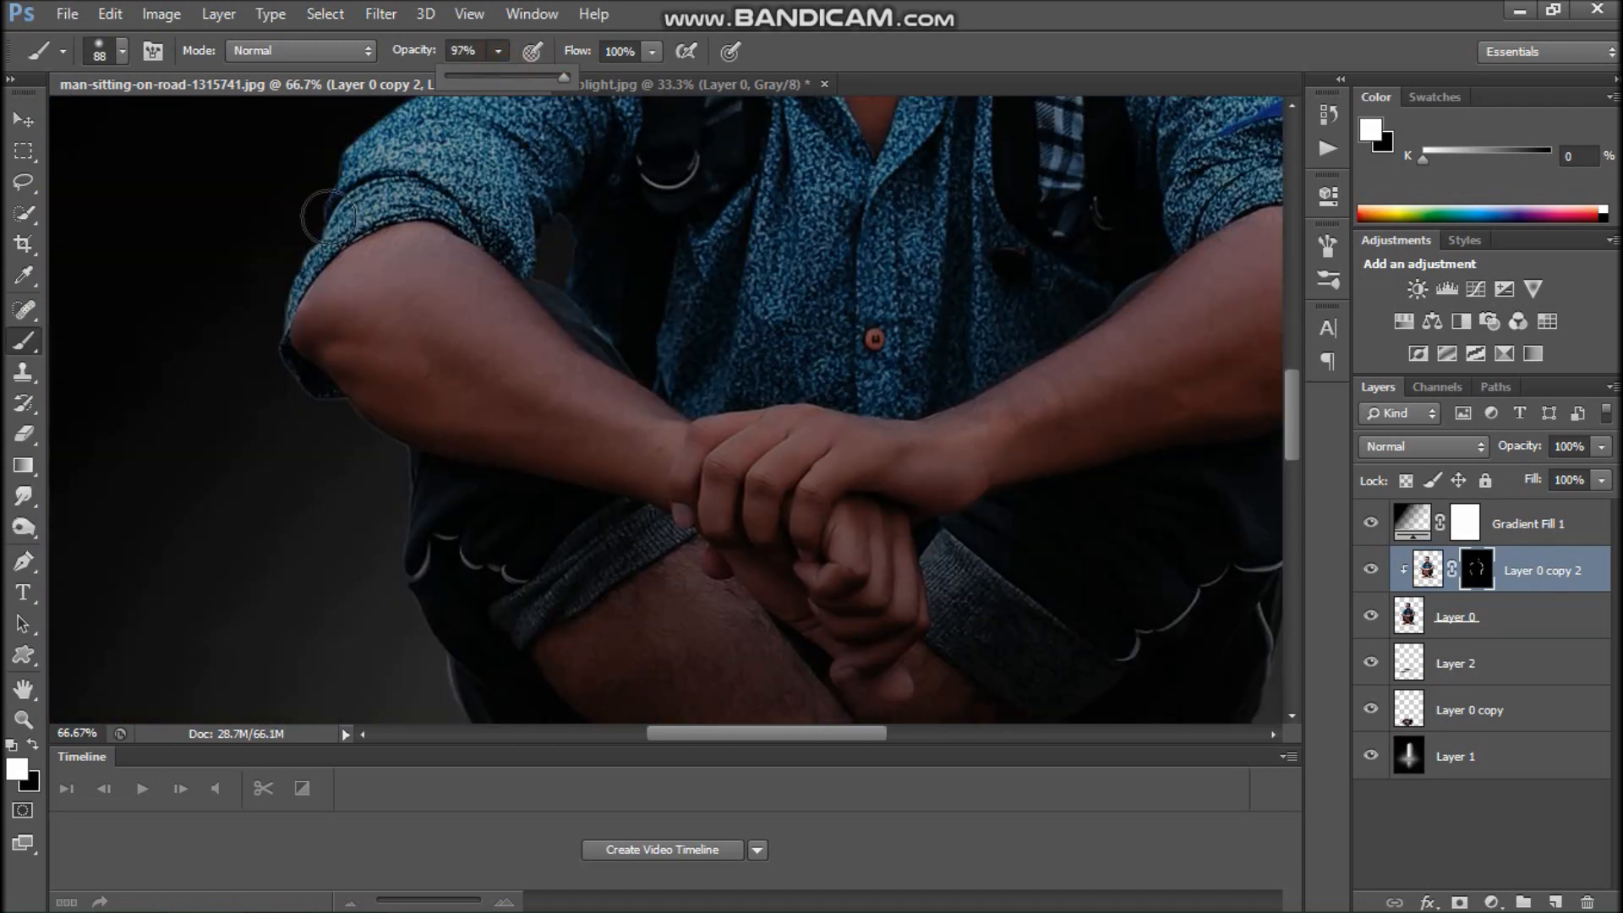
- Raise the brush opacity to 100% and strengthen the mask highlights along the left-hand sleeve, shoulder and neck edges
left_click_drag(328, 216, 306, 364)
left_click_drag(495, 454, 578, 777)
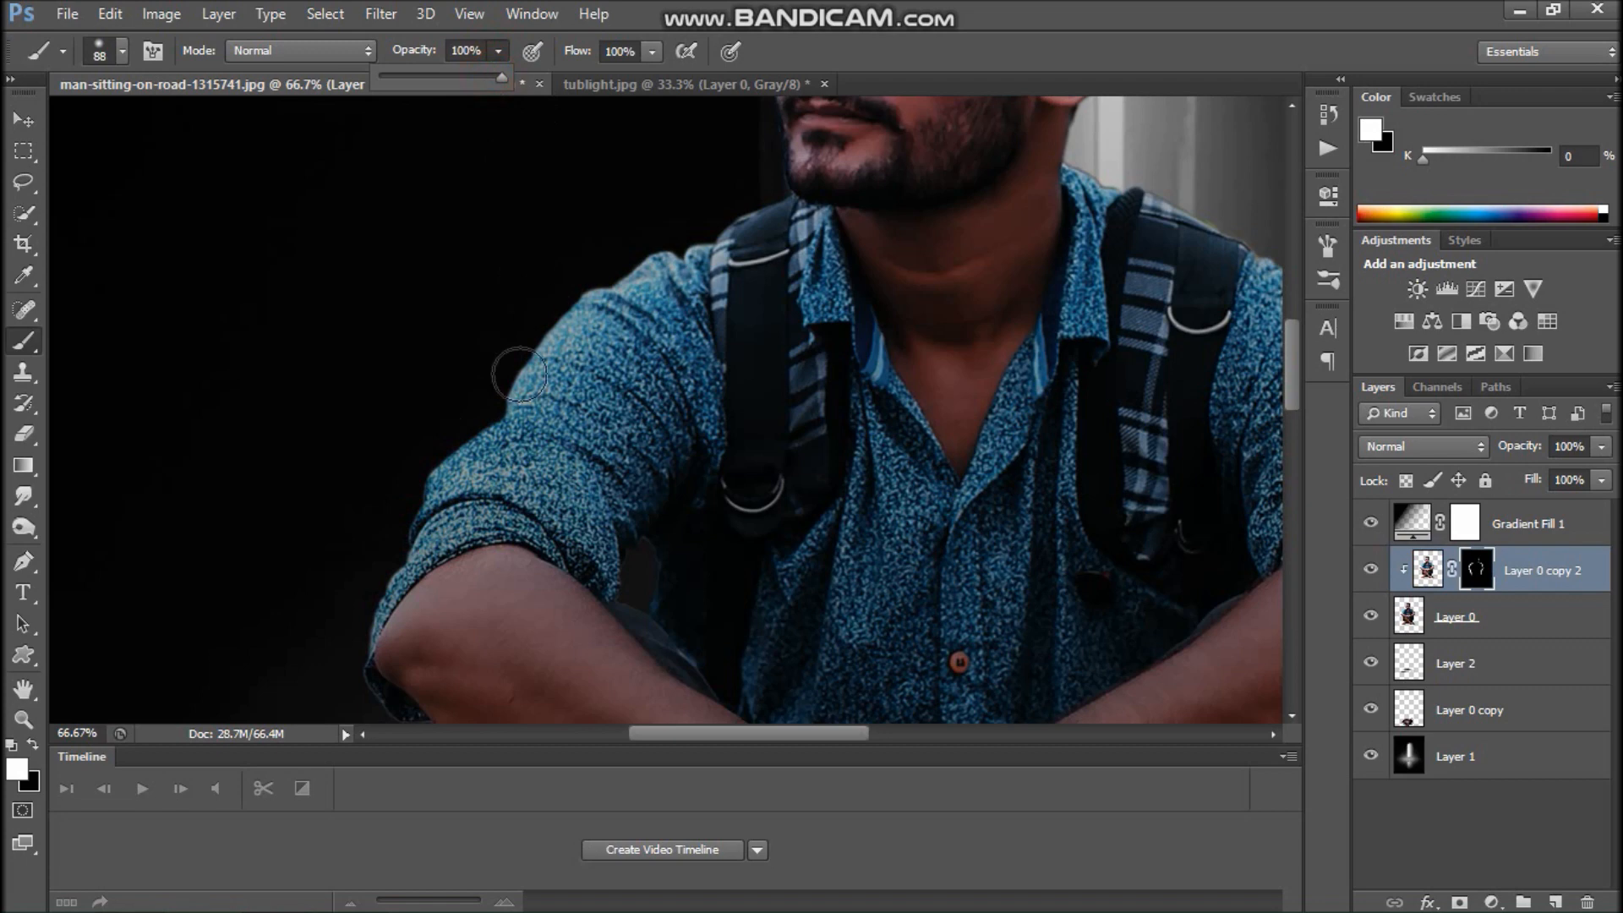
left_click_drag(752, 173, 625, 495)
left_click_drag(660, 294, 643, 505)
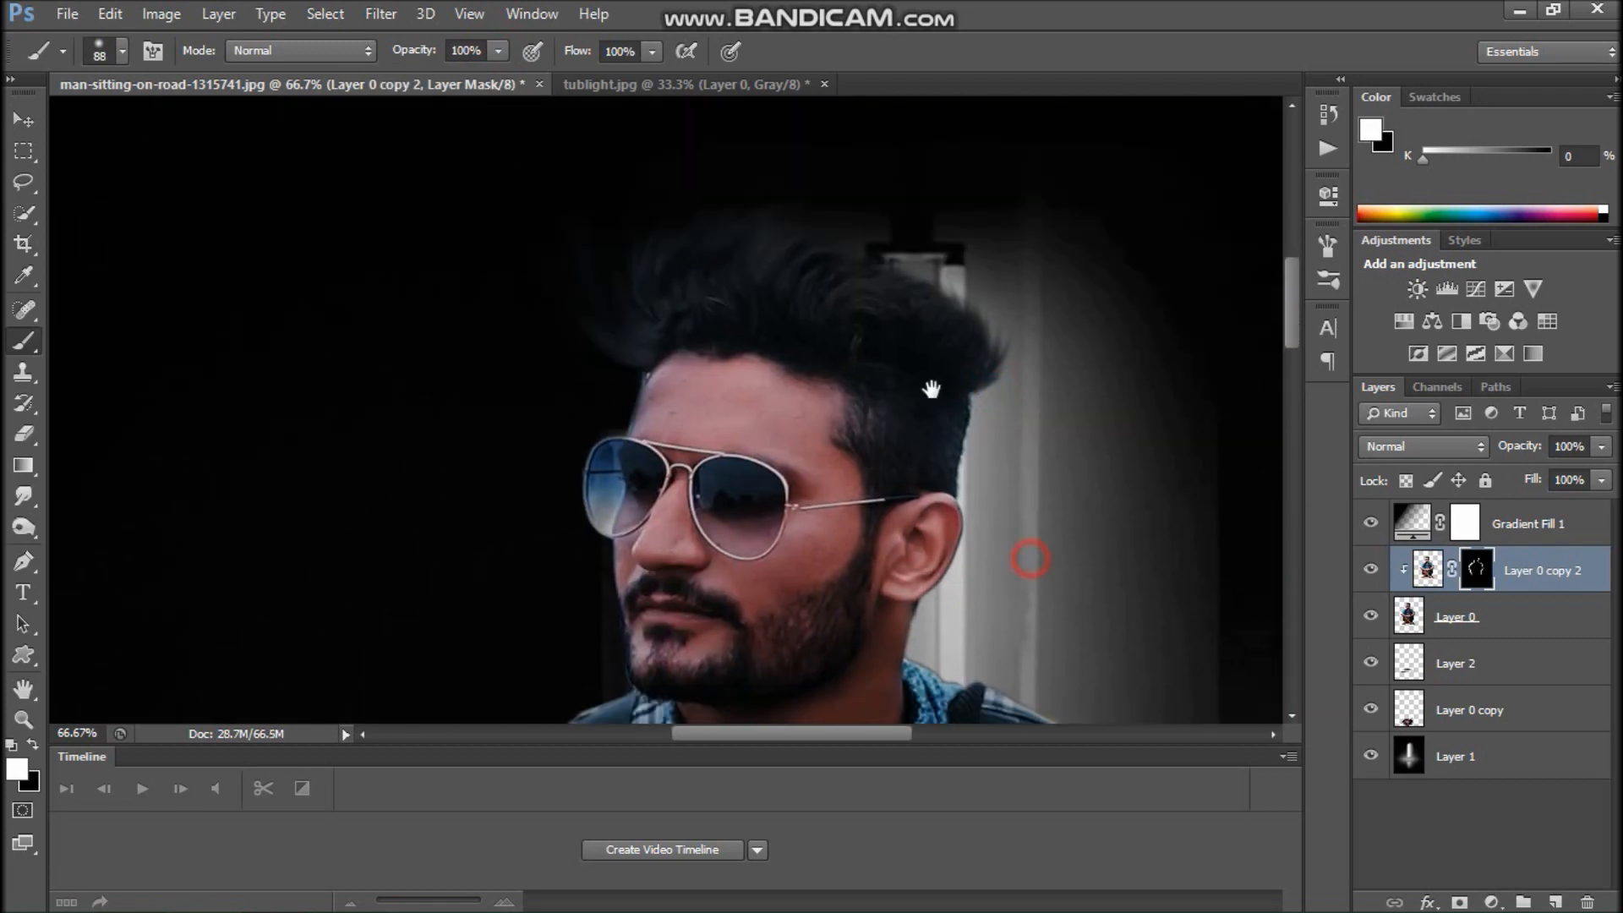
left_click_drag(1033, 558, 946, 391)
left_click_drag(1066, 616, 761, 385)
left_click_drag(927, 626, 864, 397)
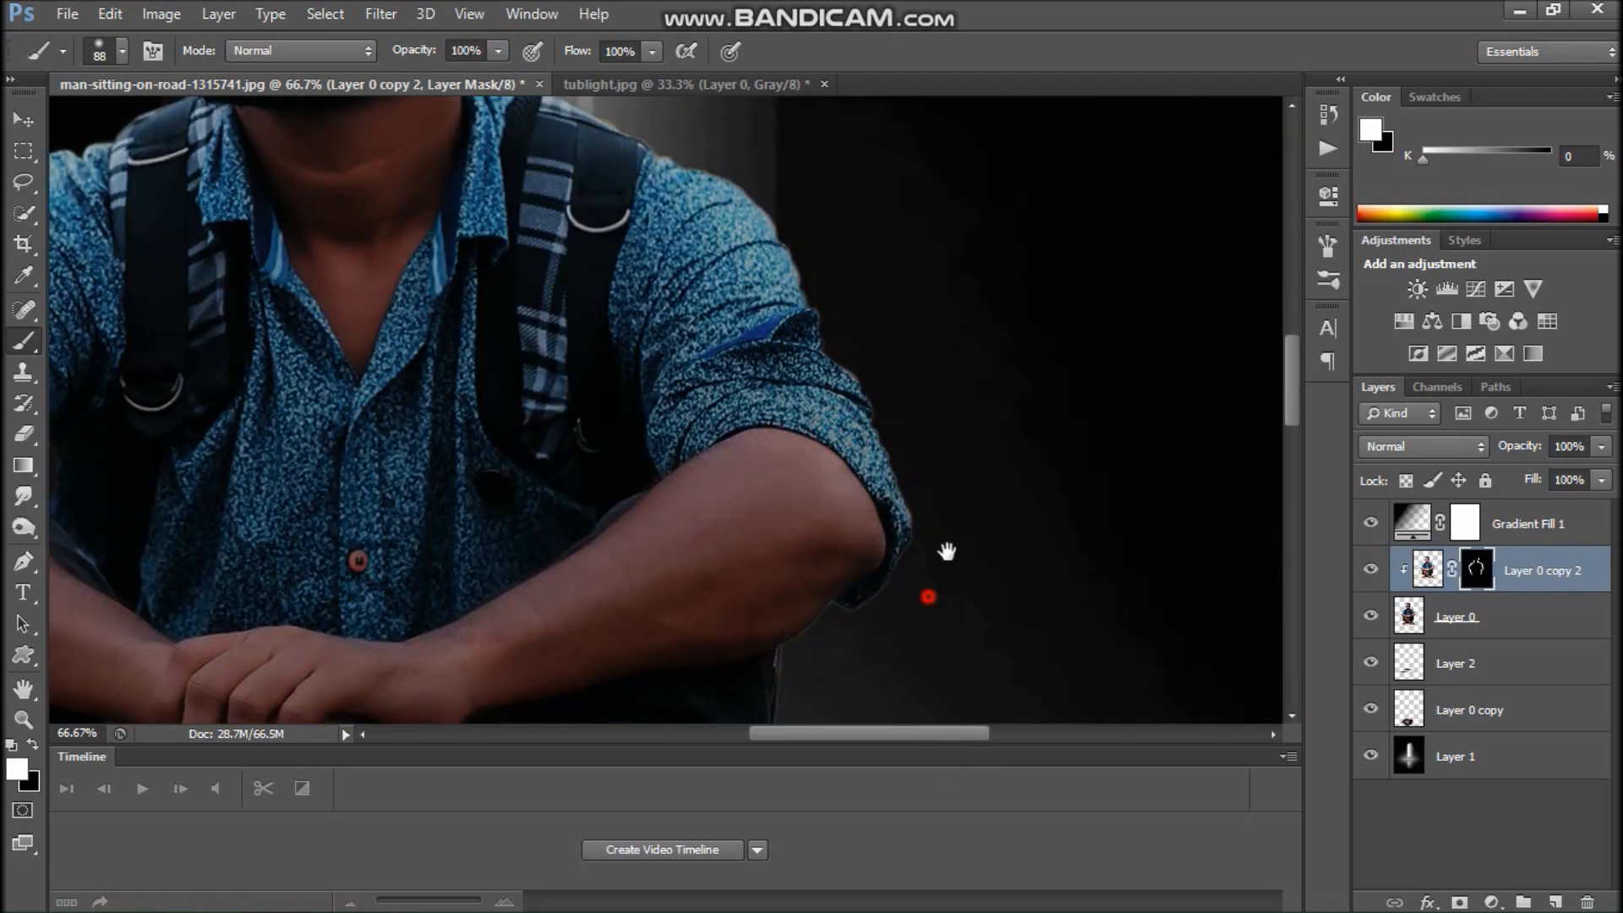
- Paint the mask highlights at full opacity along the right-hand sleeve, elbow and outer thigh
left_click_drag(777, 681, 816, 441)
left_click_drag(855, 637, 939, 362)
left_click_drag(1217, 220, 517, 457)
key("ctrl+minus")
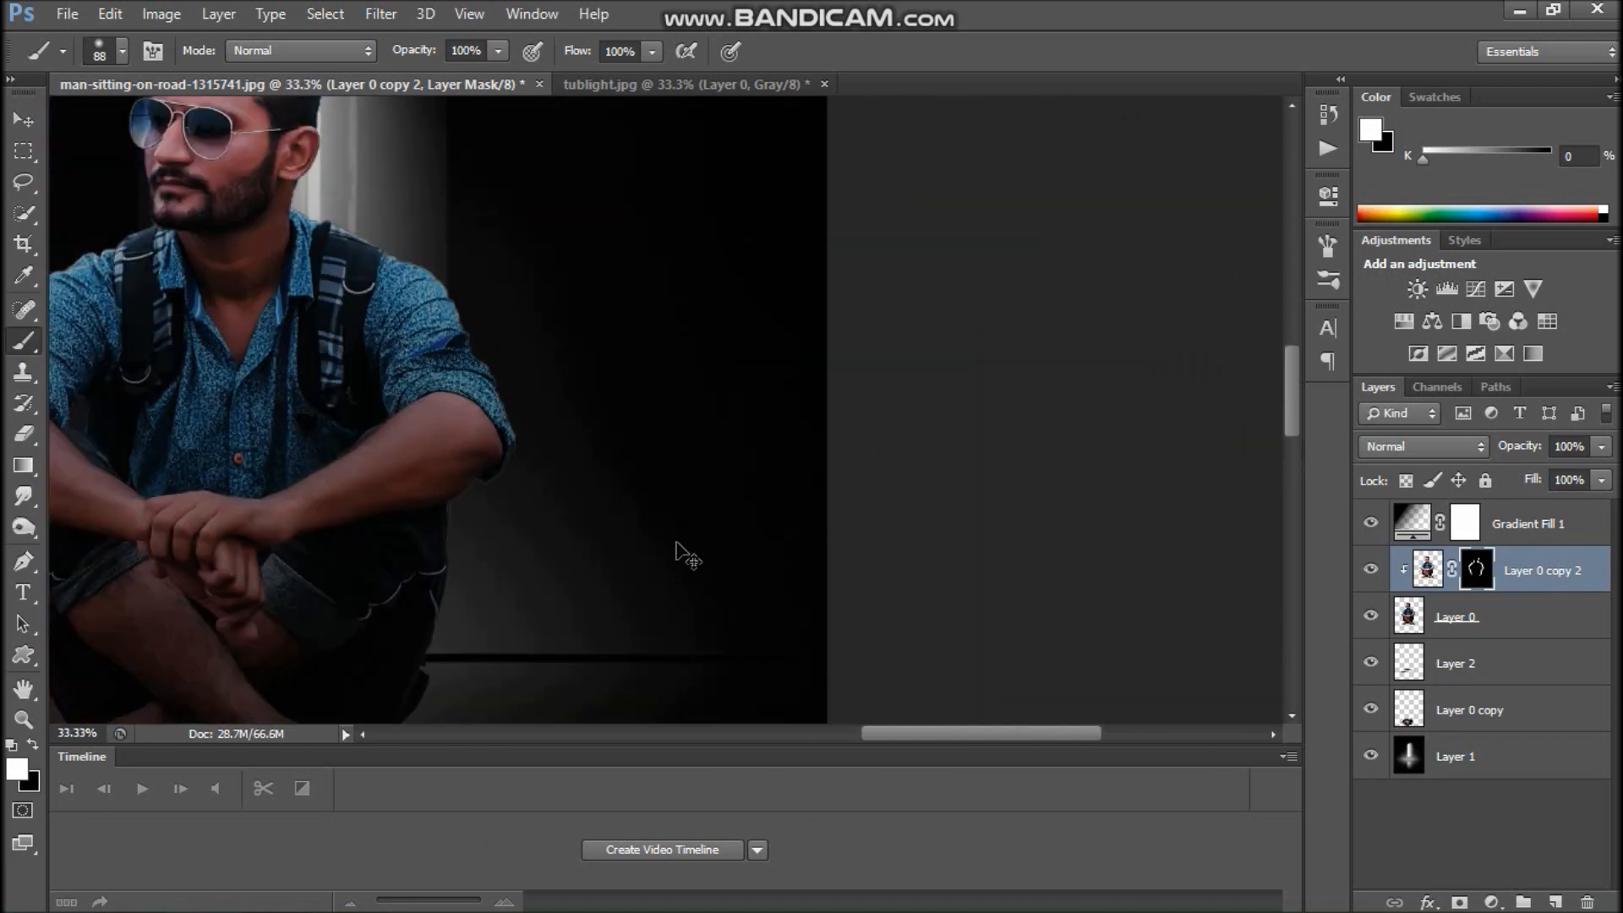
key("ctrl+minus")
left_click_drag(688, 544, 831, 494)
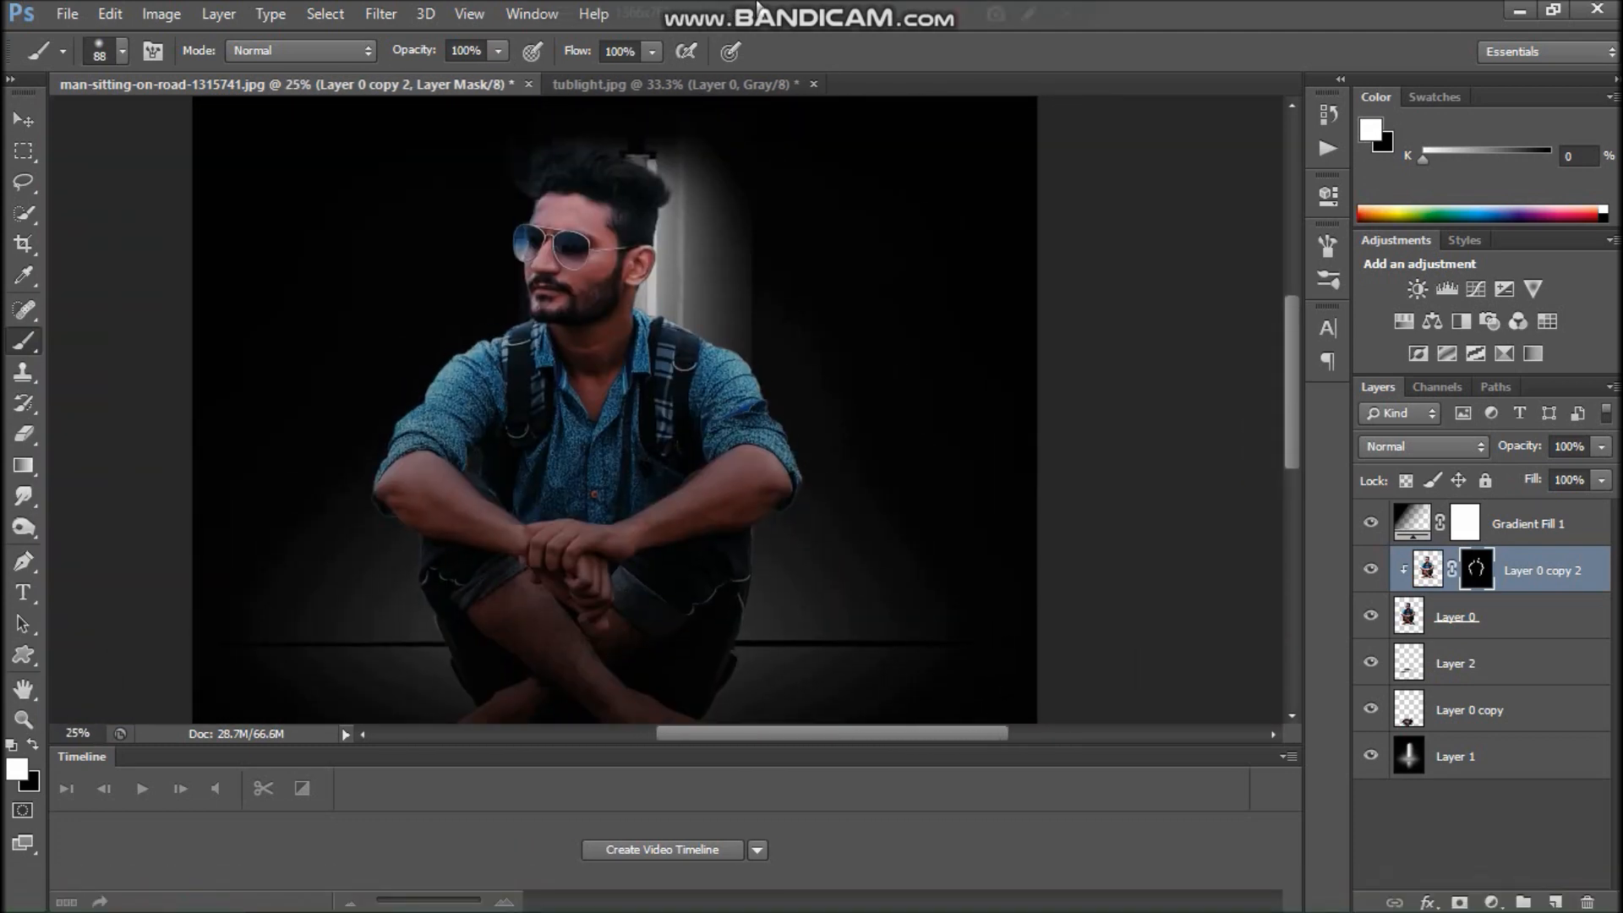
- Try restricting the brightened copy with Blend If, narrowing the underlying layer's gray range to 44–195
left_click(1424, 566)
right_click(1595, 582)
key("Escape")
double_click(1583, 562)
left_click_drag(1274, 772, 1220, 771)
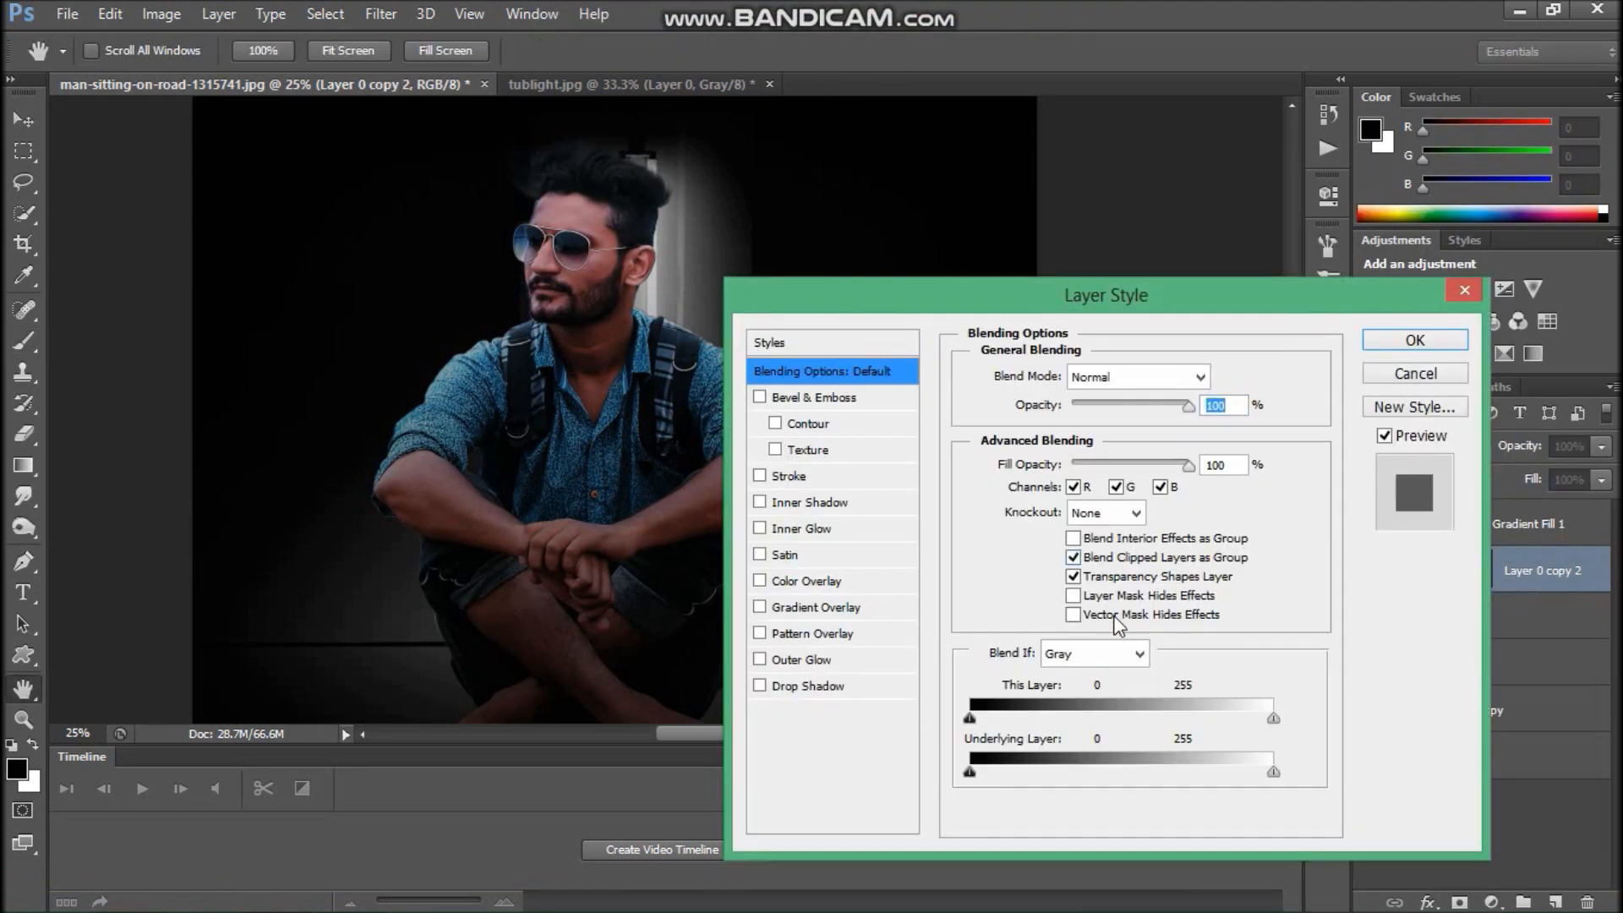
key("ctrl+plus")
key("ctrl+plus")
key("ctrl+plus")
key("ctrl+plus")
left_click_drag(365, 379, 814, 716)
left_click_drag(1051, 775, 1023, 775)
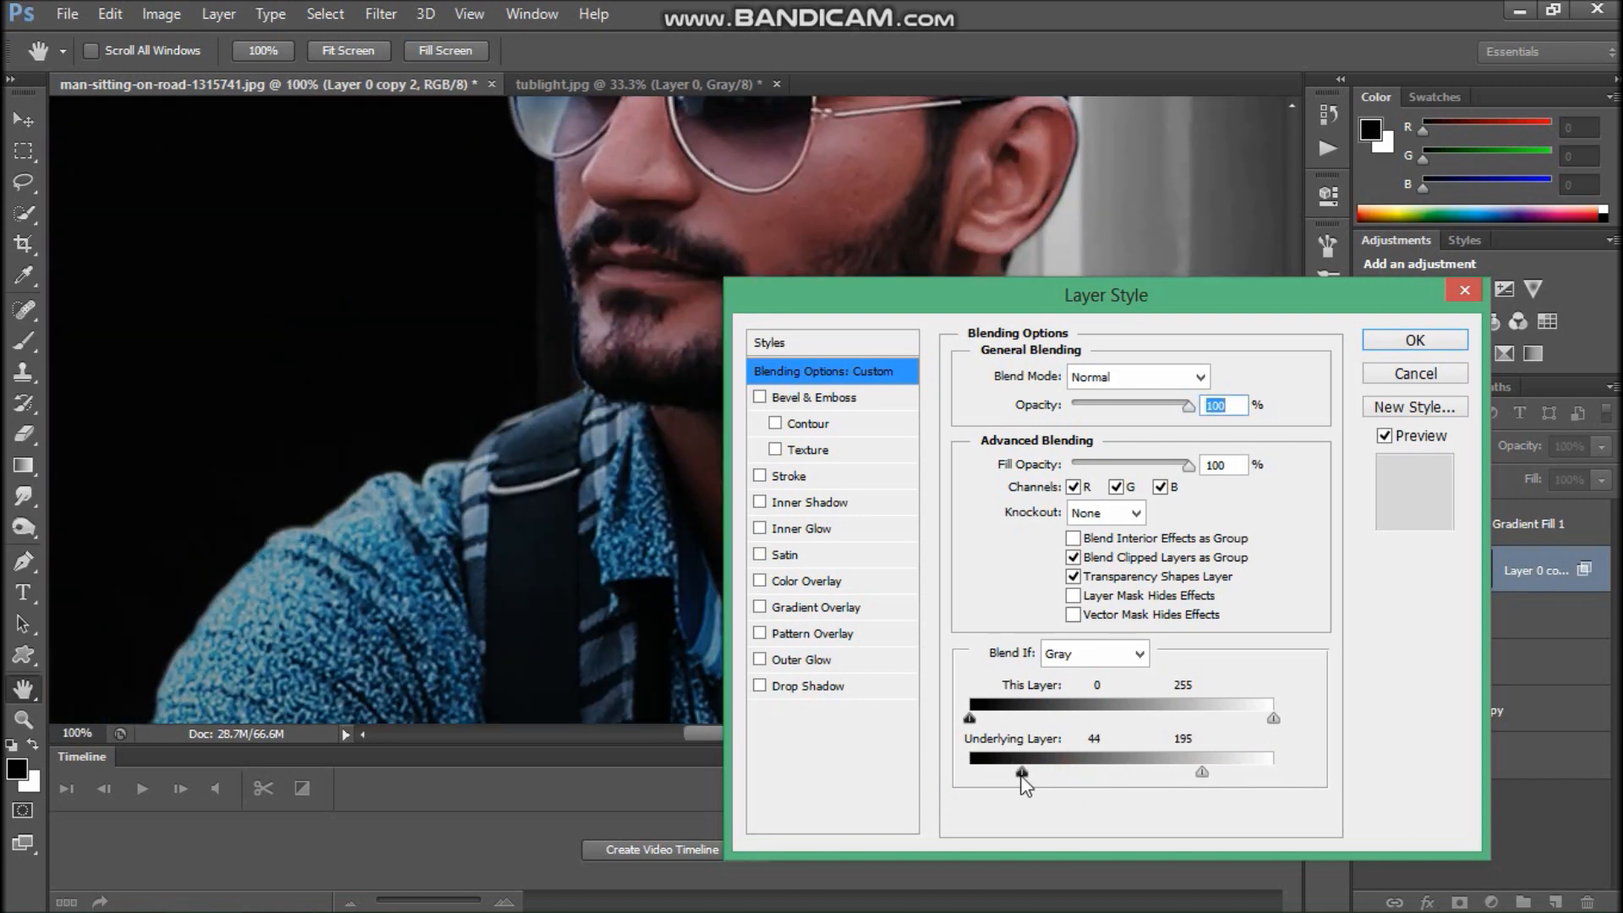
mouse_move(1274, 719)
left_mouse_down()
mouse_move(1184, 718)
mouse_move(1279, 718)
left_mouse_up()
mouse_move(971, 718)
left_mouse_down()
mouse_move(1102, 717)
mouse_move(969, 717)
left_mouse_up()
left_click_drag(1033, 771, 970, 772)
left_click_drag(1161, 771, 1272, 771)
left_click(1401, 336)
- Lower the brightened copy's layer opacity to 69%
left_click(1601, 447)
left_click_drag(1604, 474, 1544, 475)
- Place the coil image enlarged across the man's body as a rasterized layer and set its blend mode to Screen
double_click(1571, 632)
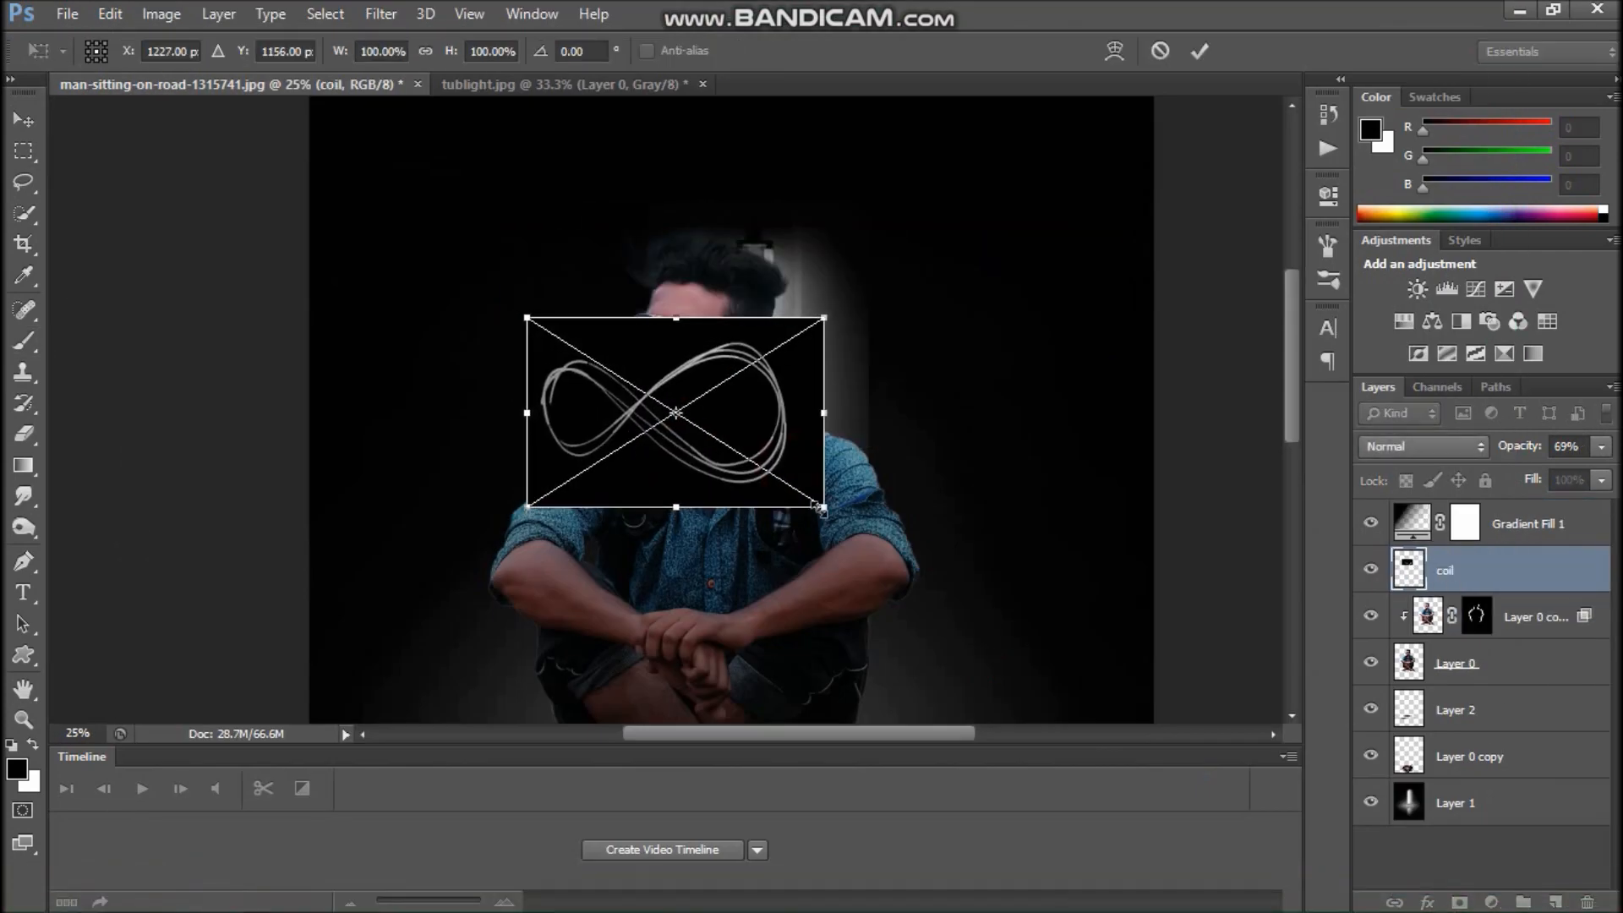
mouse_move(818, 508)
left_mouse_down()
mouse_move(859, 580)
mouse_move(1080, 681)
left_mouse_up()
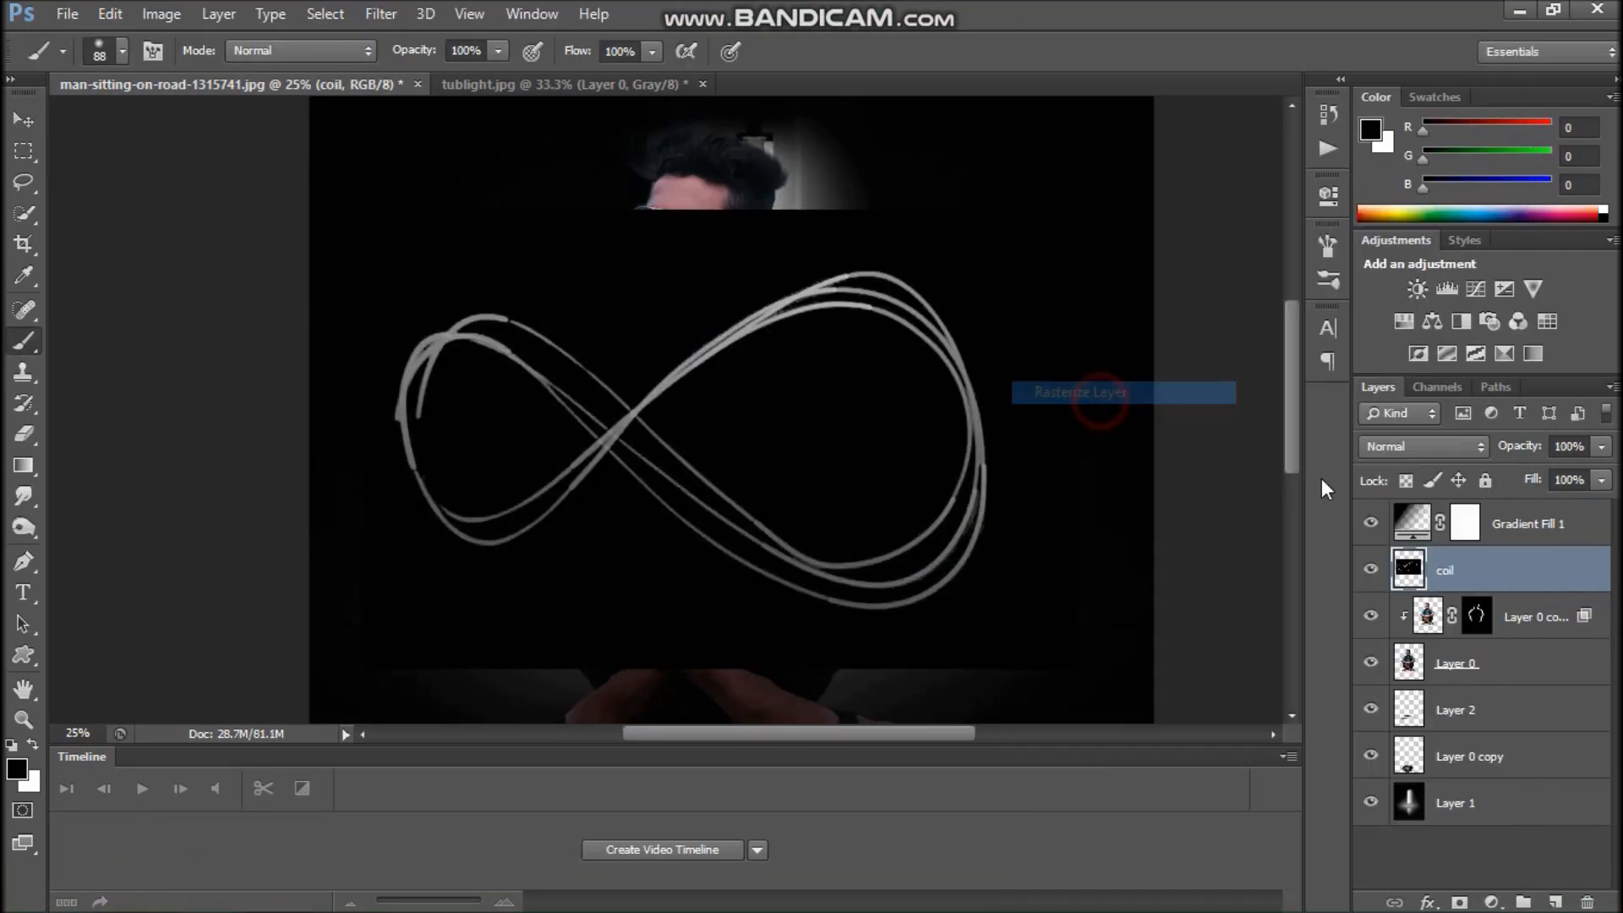
left_click(1424, 447)
left_click(1395, 199)
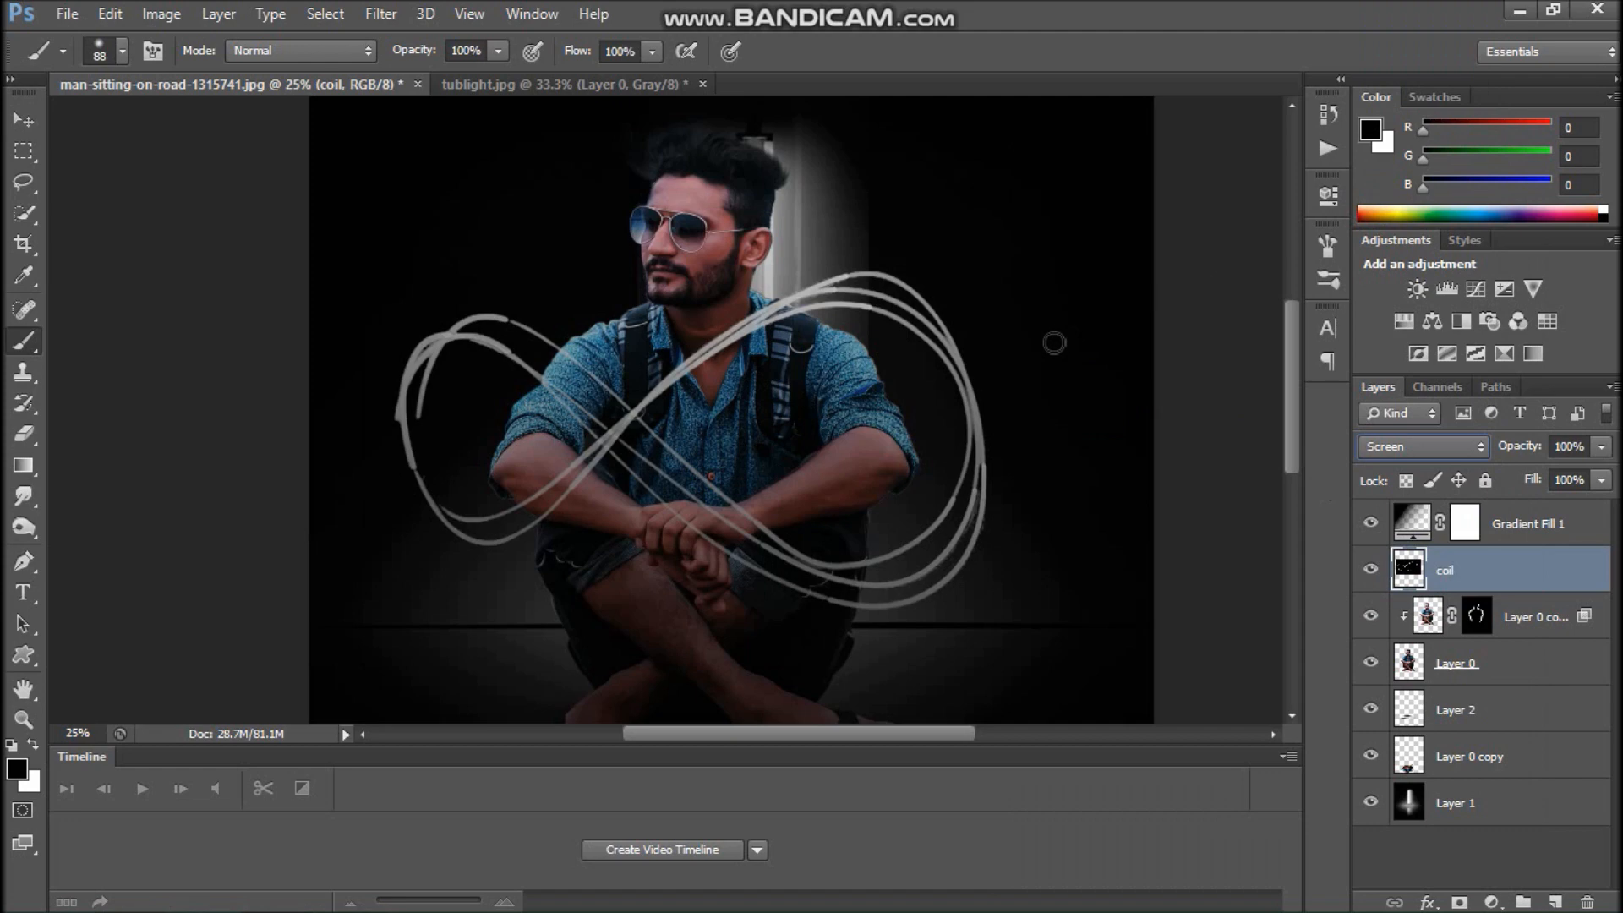
- Reposition the coil around the man's torso and add a layer mask to it
left_click(24, 121)
left_click_drag(761, 439, 779, 407)
left_click(1404, 451)
left_click(1395, 199)
left_click_drag(928, 440, 955, 398)
left_click(1460, 902)
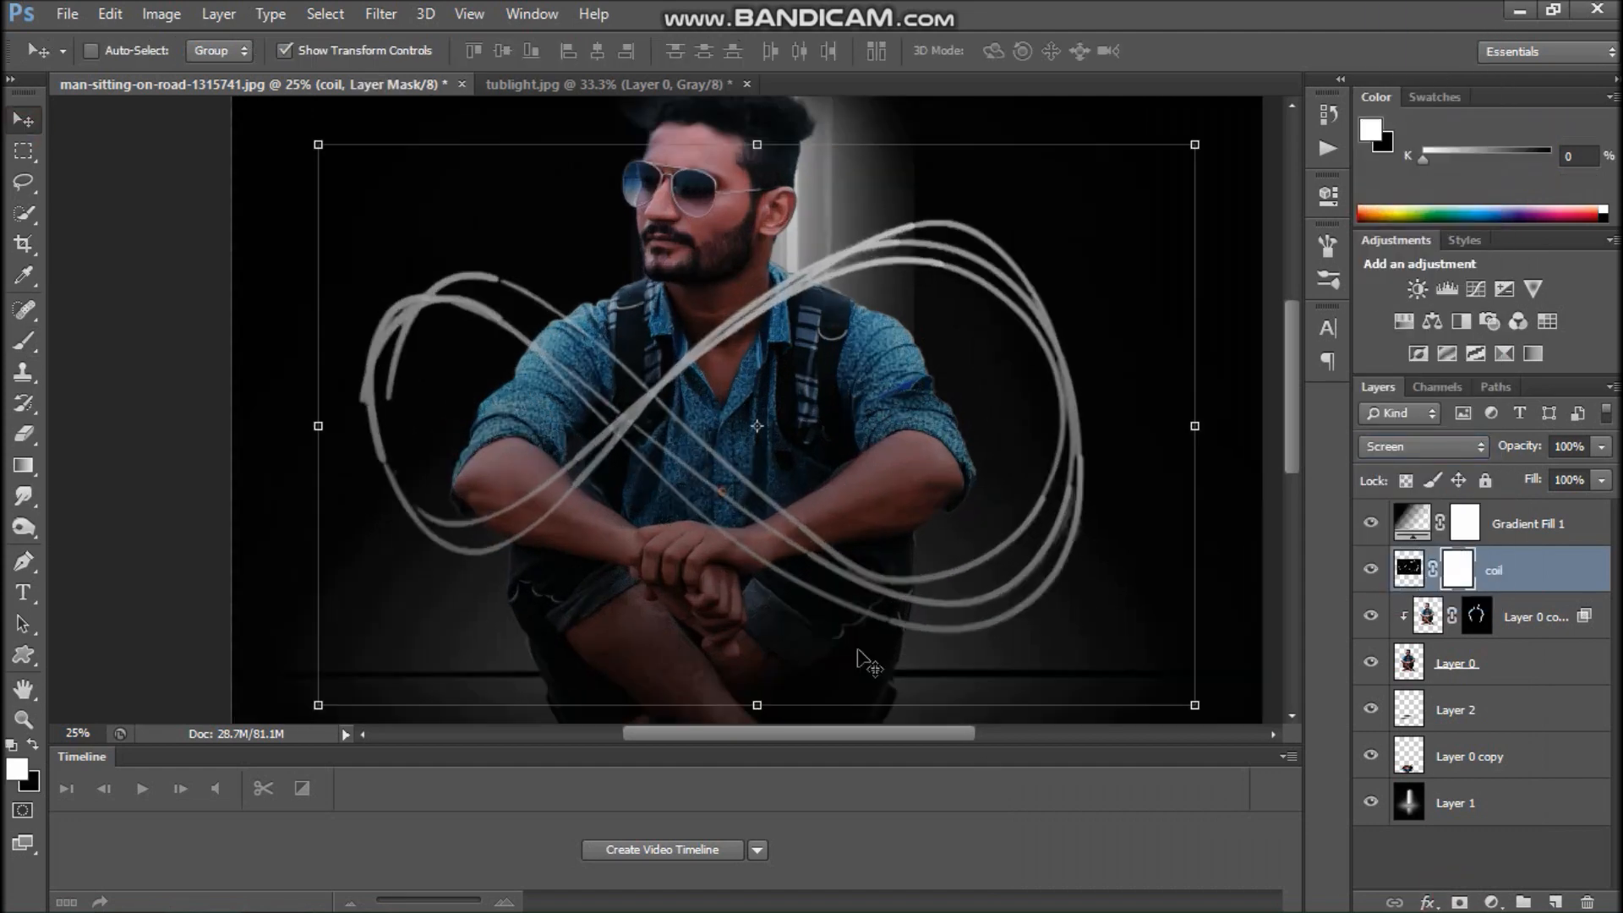
- Paint black with a 50 px brush on the coil's mask to hide the strands descending from the shoulder across the torso and thigh
scroll(867, 664, "up", 6)
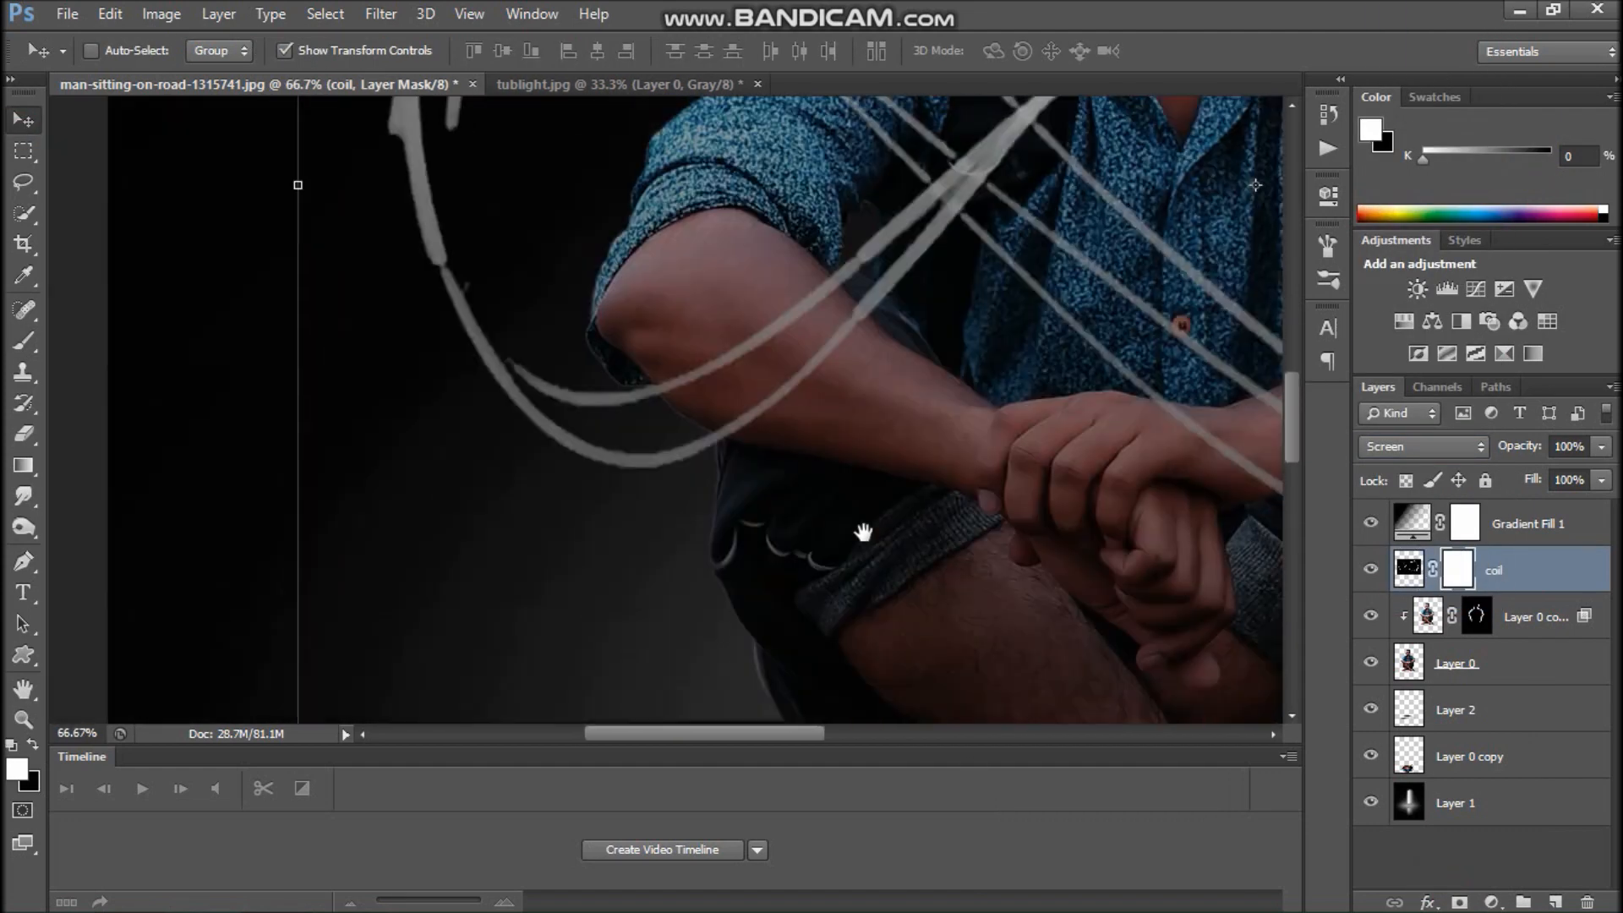
key("p")
key("b")
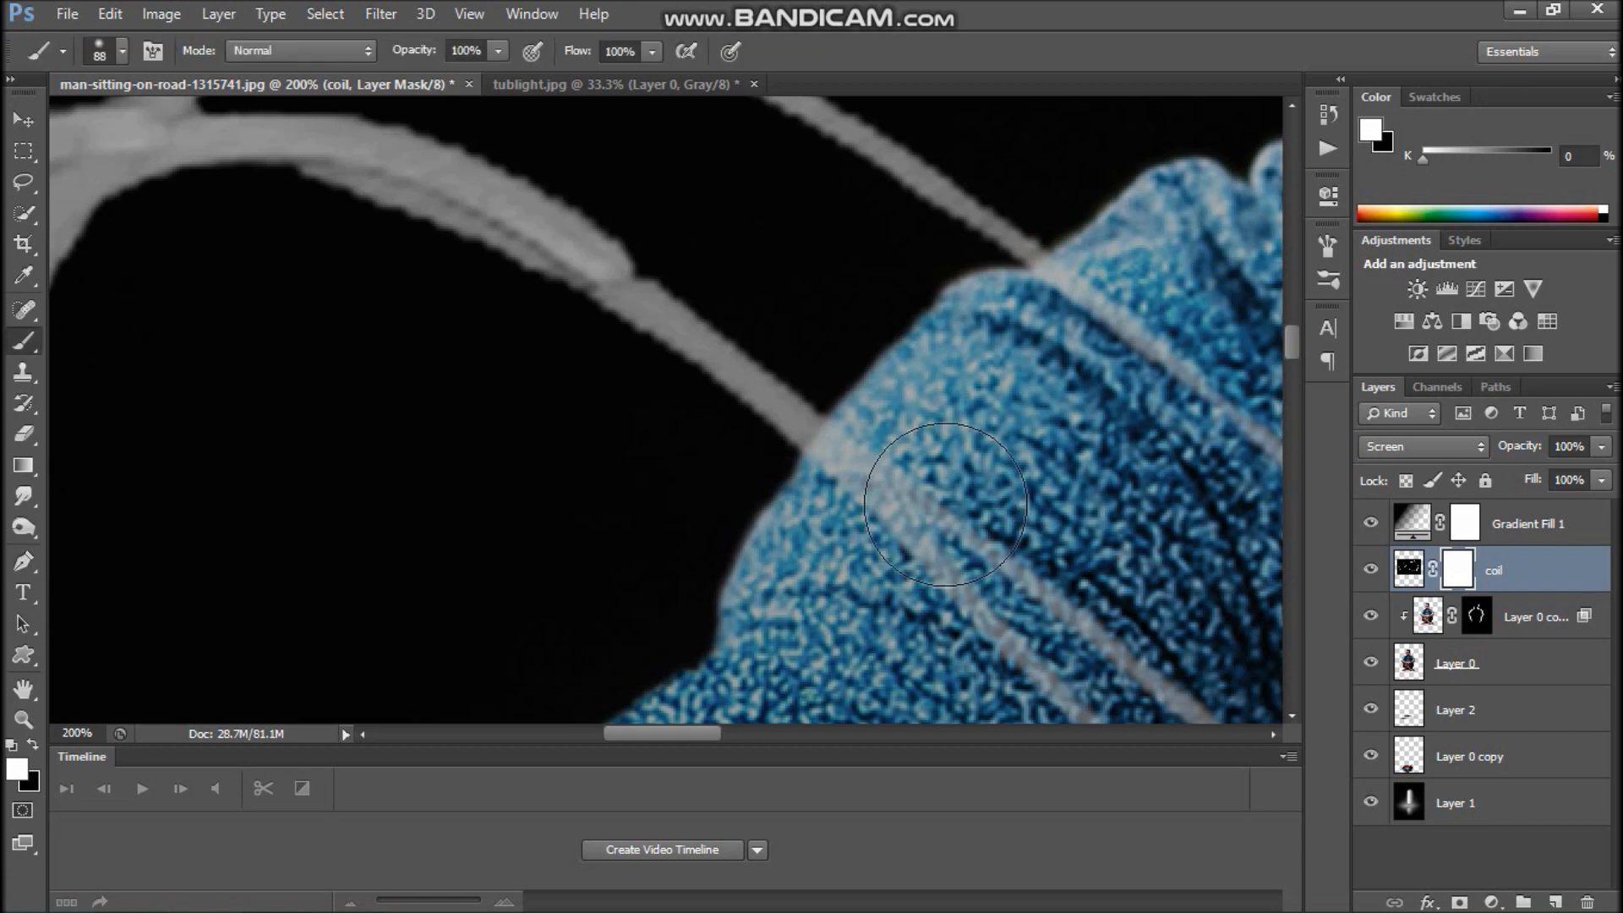
key("x")
left_click_drag(1014, 550, 896, 495)
right_click(855, 484)
left_click(856, 491)
left_click_drag(1142, 364, 1070, 304)
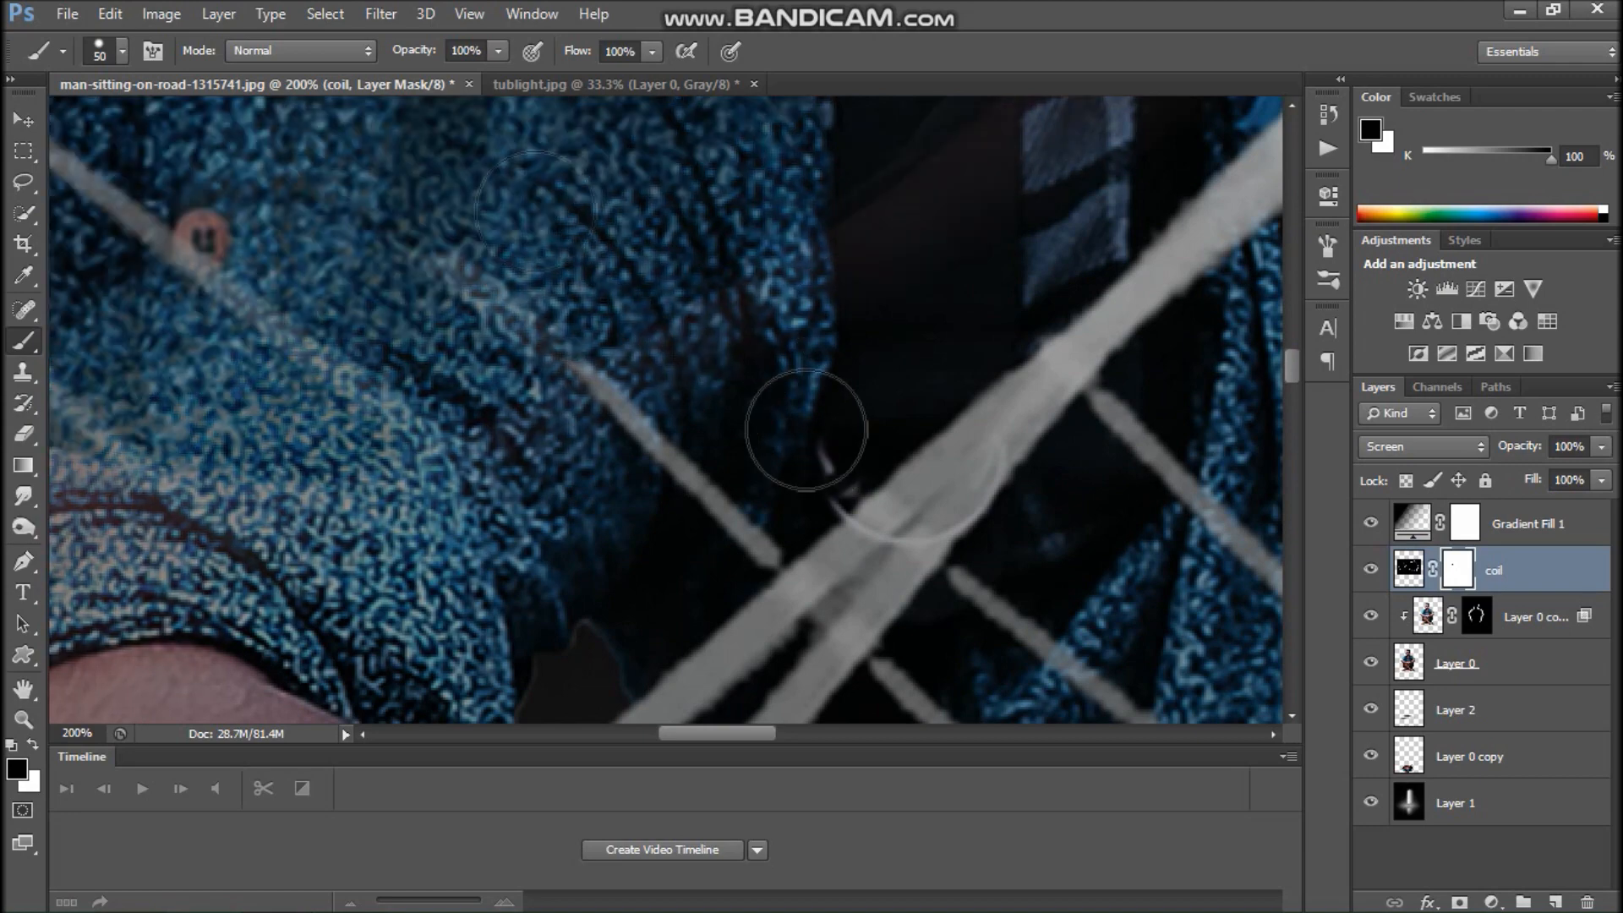
mouse_move(888, 507)
left_mouse_down()
mouse_move(1015, 536)
mouse_move(963, 315)
left_mouse_up()
mouse_move(924, 409)
left_mouse_down()
mouse_move(1043, 492)
mouse_move(1184, 643)
left_mouse_up()
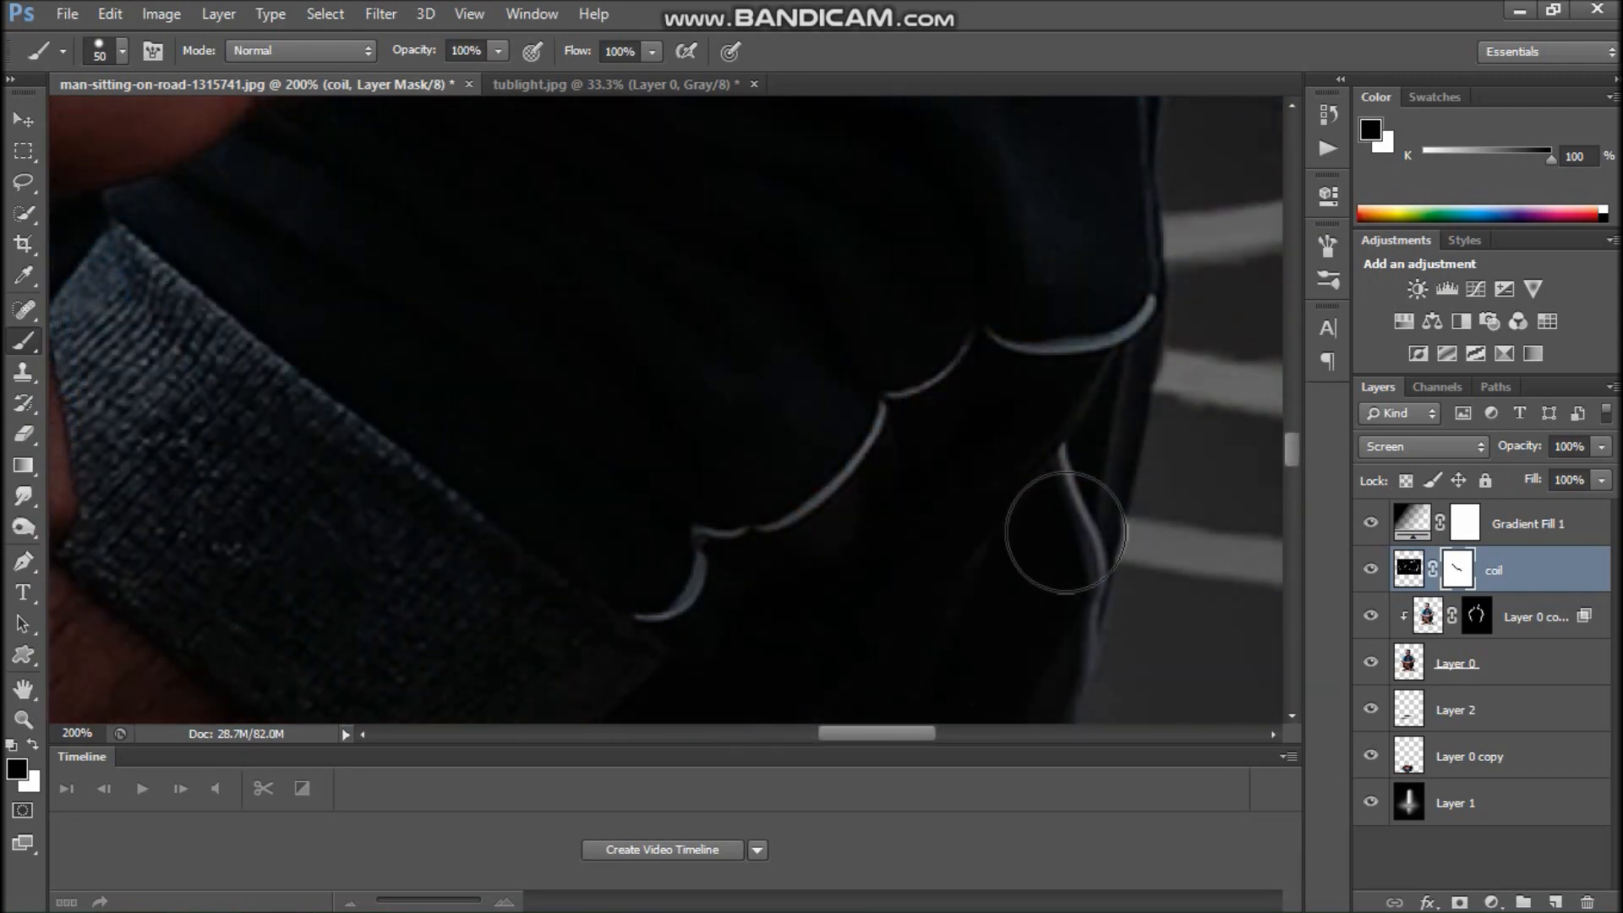
scroll(915, 428, "down", 7)
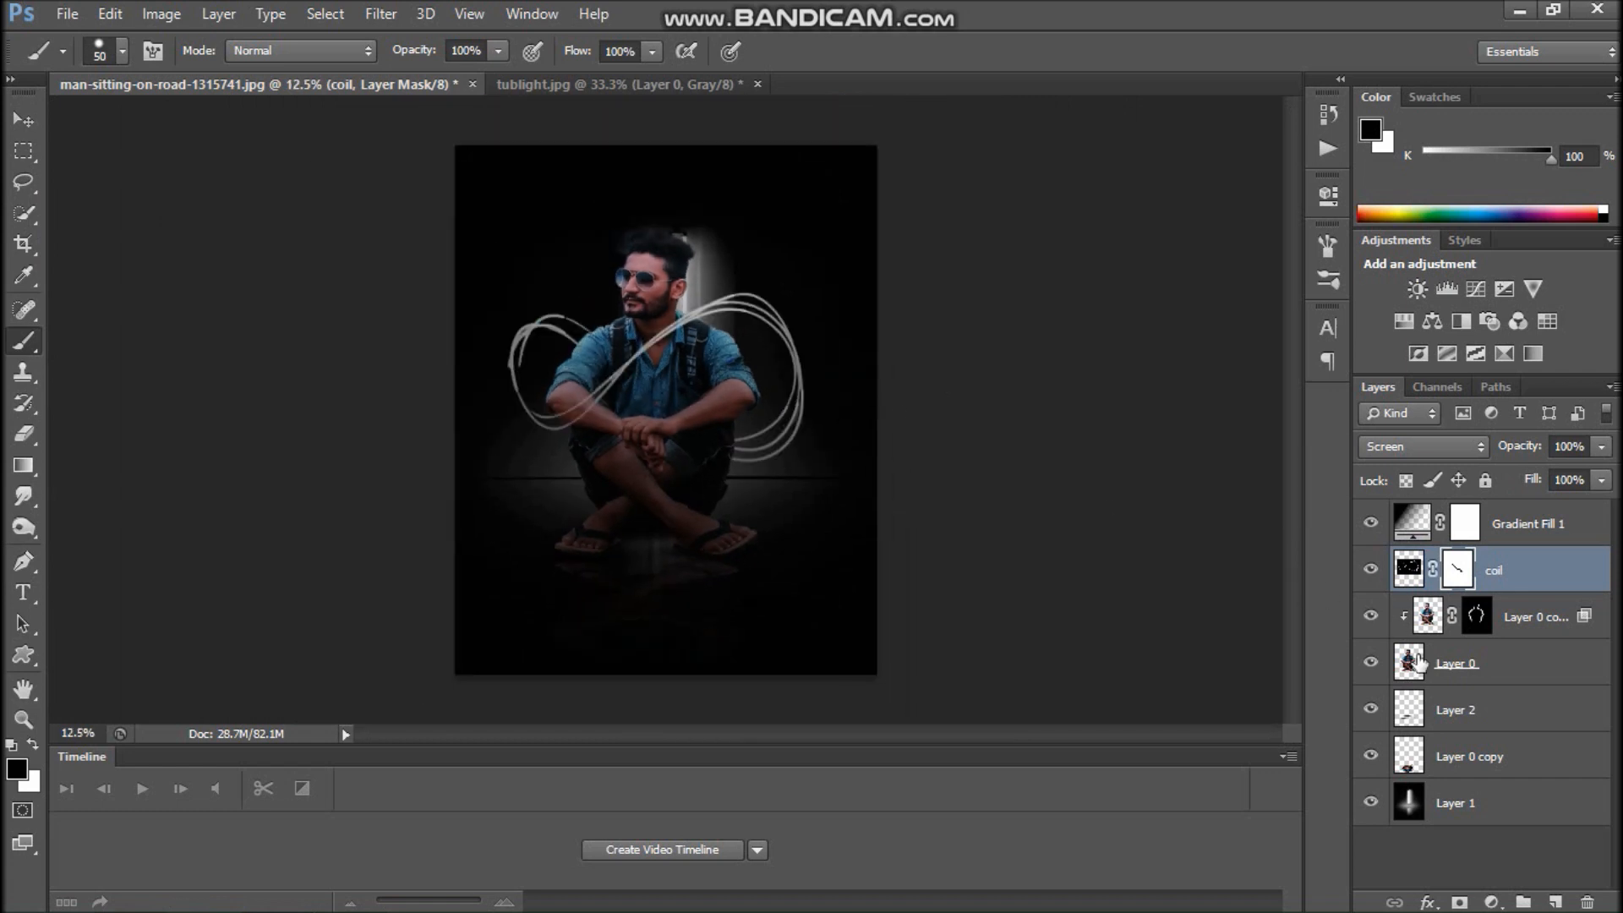
left_click(1573, 522)
double_click(1411, 523)
left_click(1171, 380)
mouse_move(1164, 408)
left_mouse_down()
mouse_move(1234, 410)
mouse_move(1179, 415)
left_mouse_up()
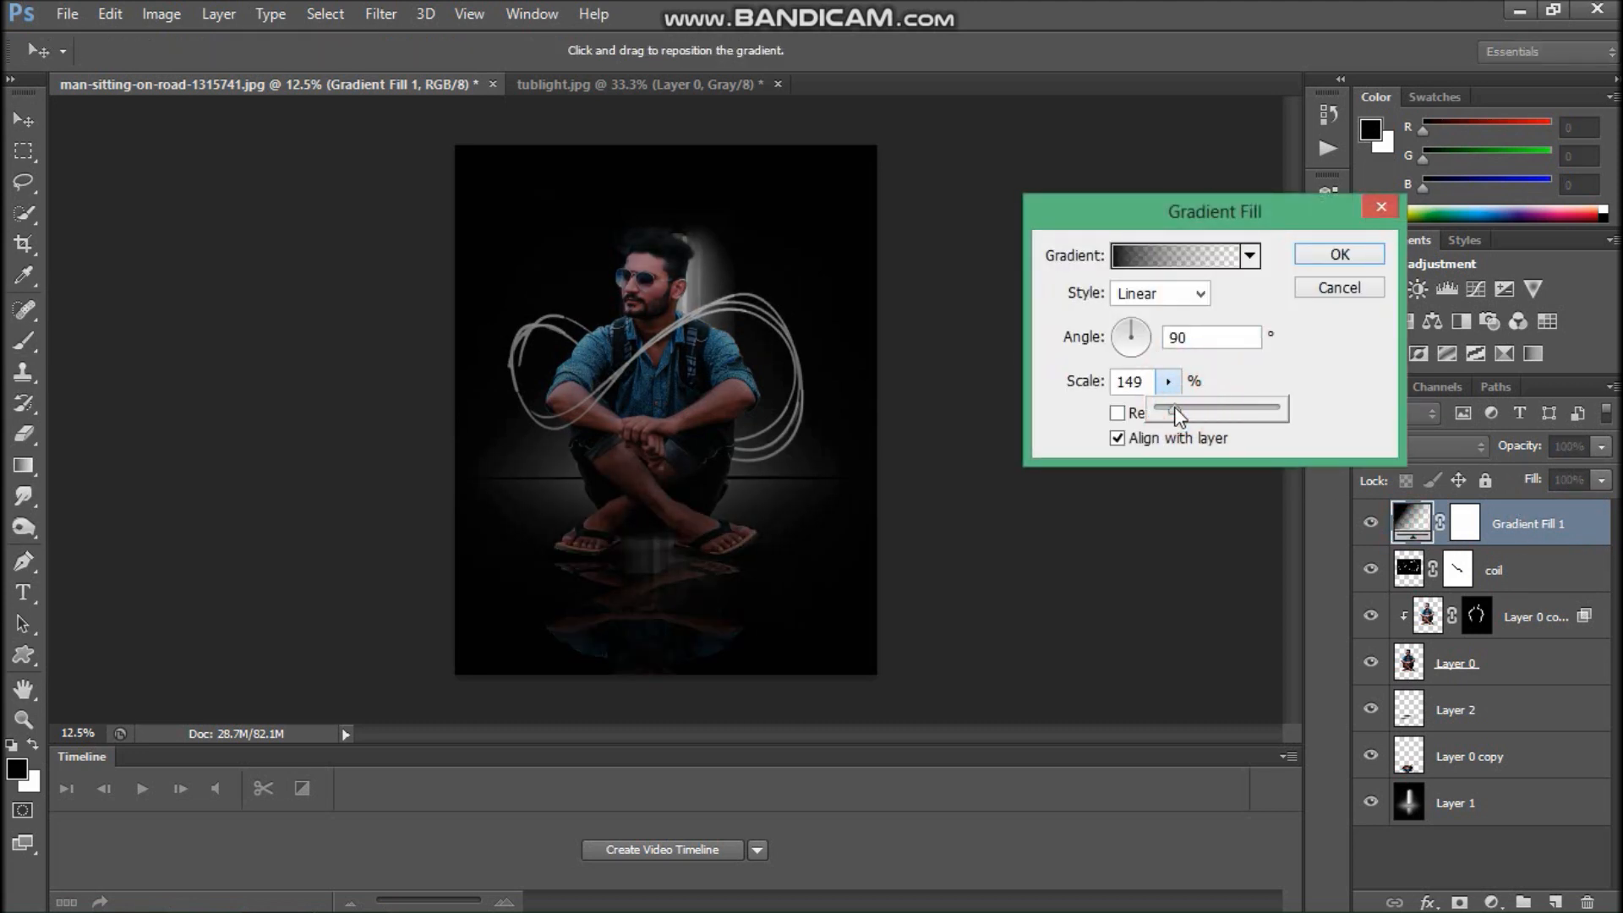
left_click(1207, 296)
left_click(1207, 296)
left_click(1163, 336)
left_click(1207, 296)
left_click(1192, 393)
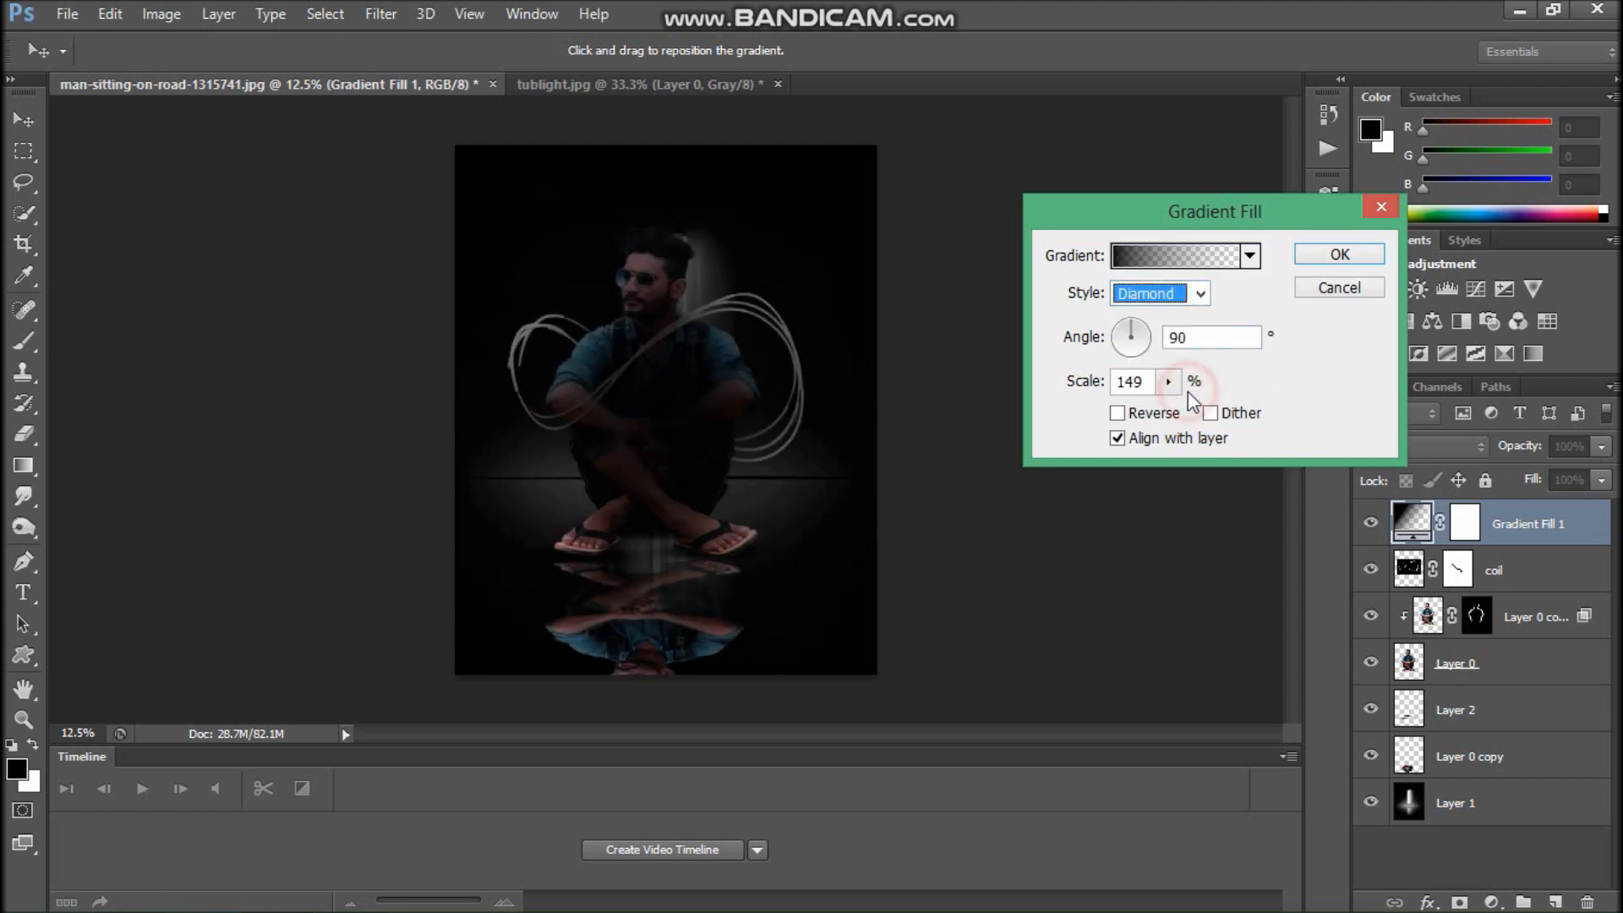
left_click(1204, 301)
left_click(1183, 373)
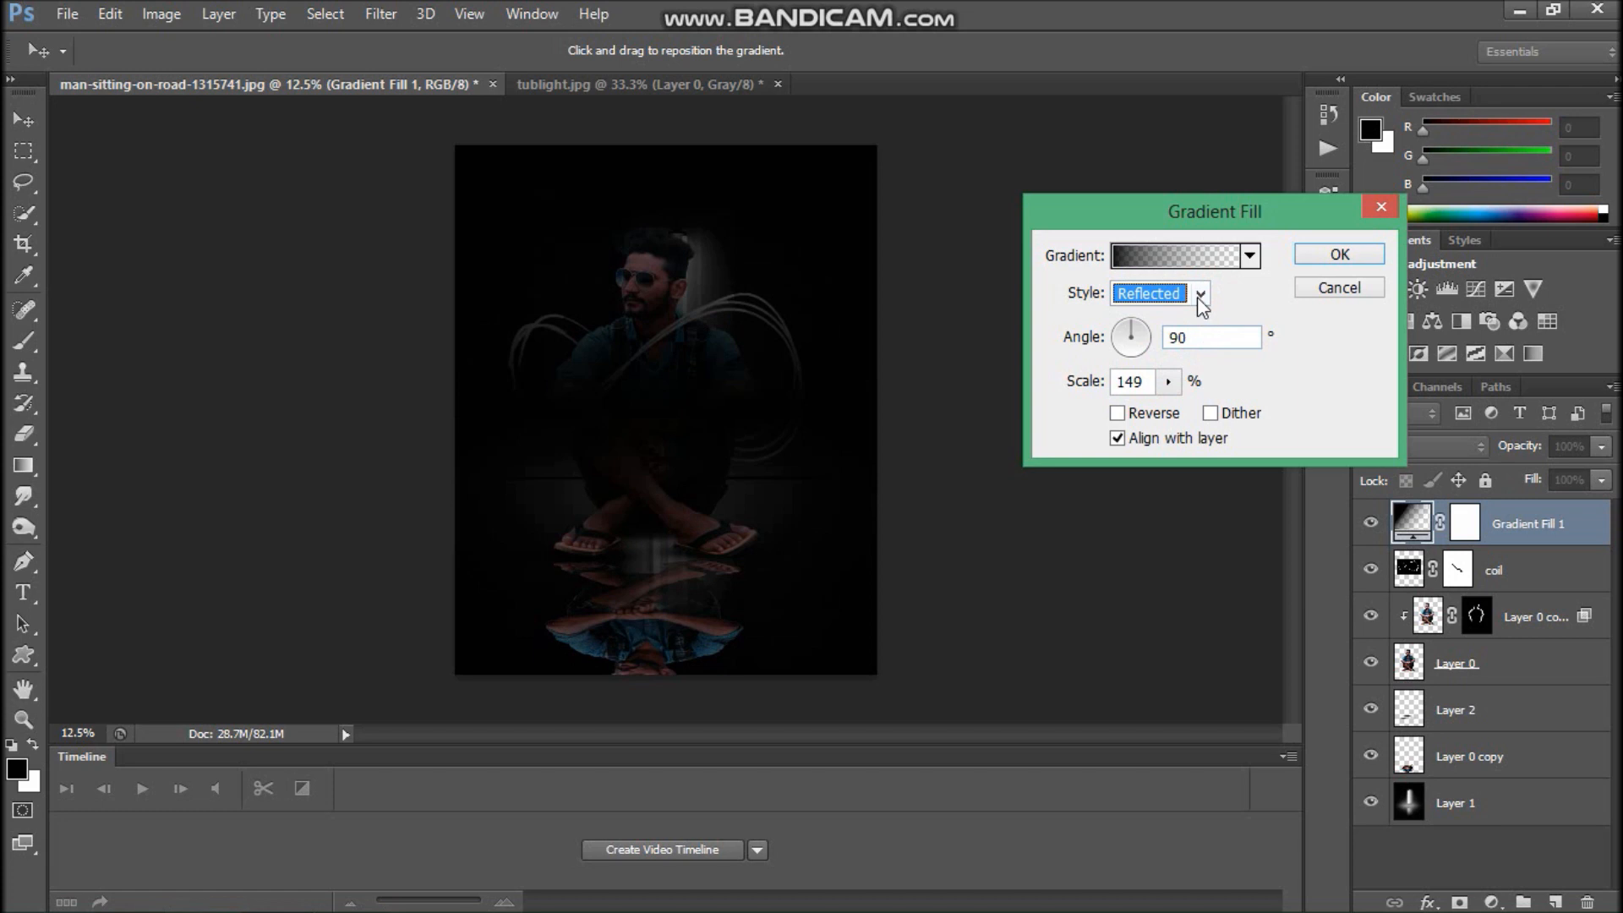
left_click(1140, 414)
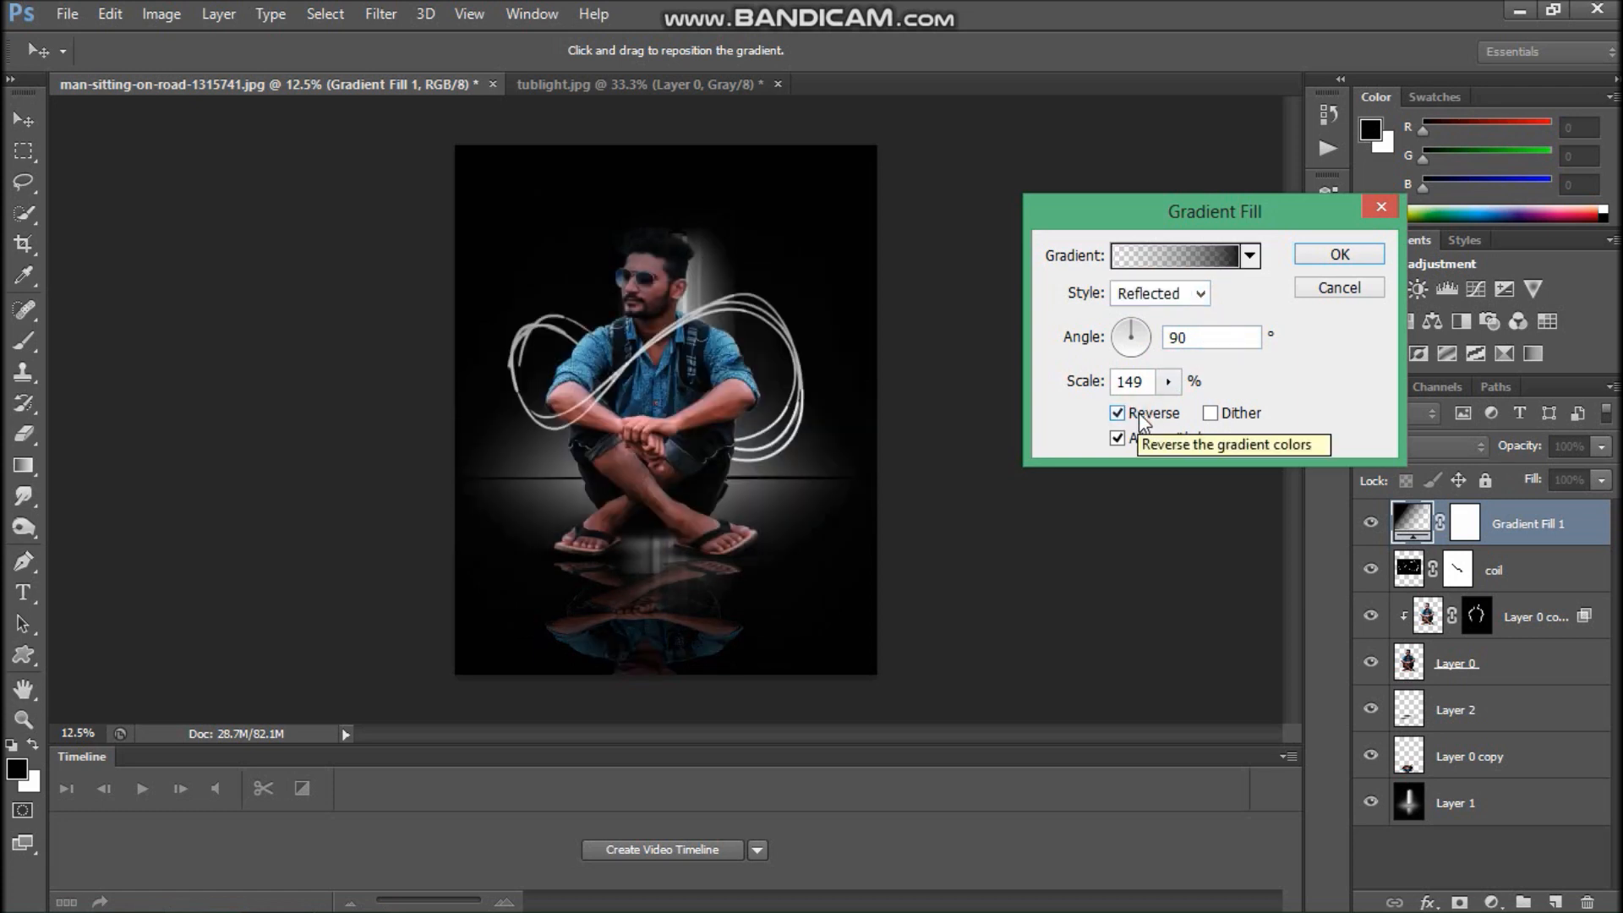
left_click(1339, 291)
- Hide the gradient fill layer above the coil
left_click(1370, 521)
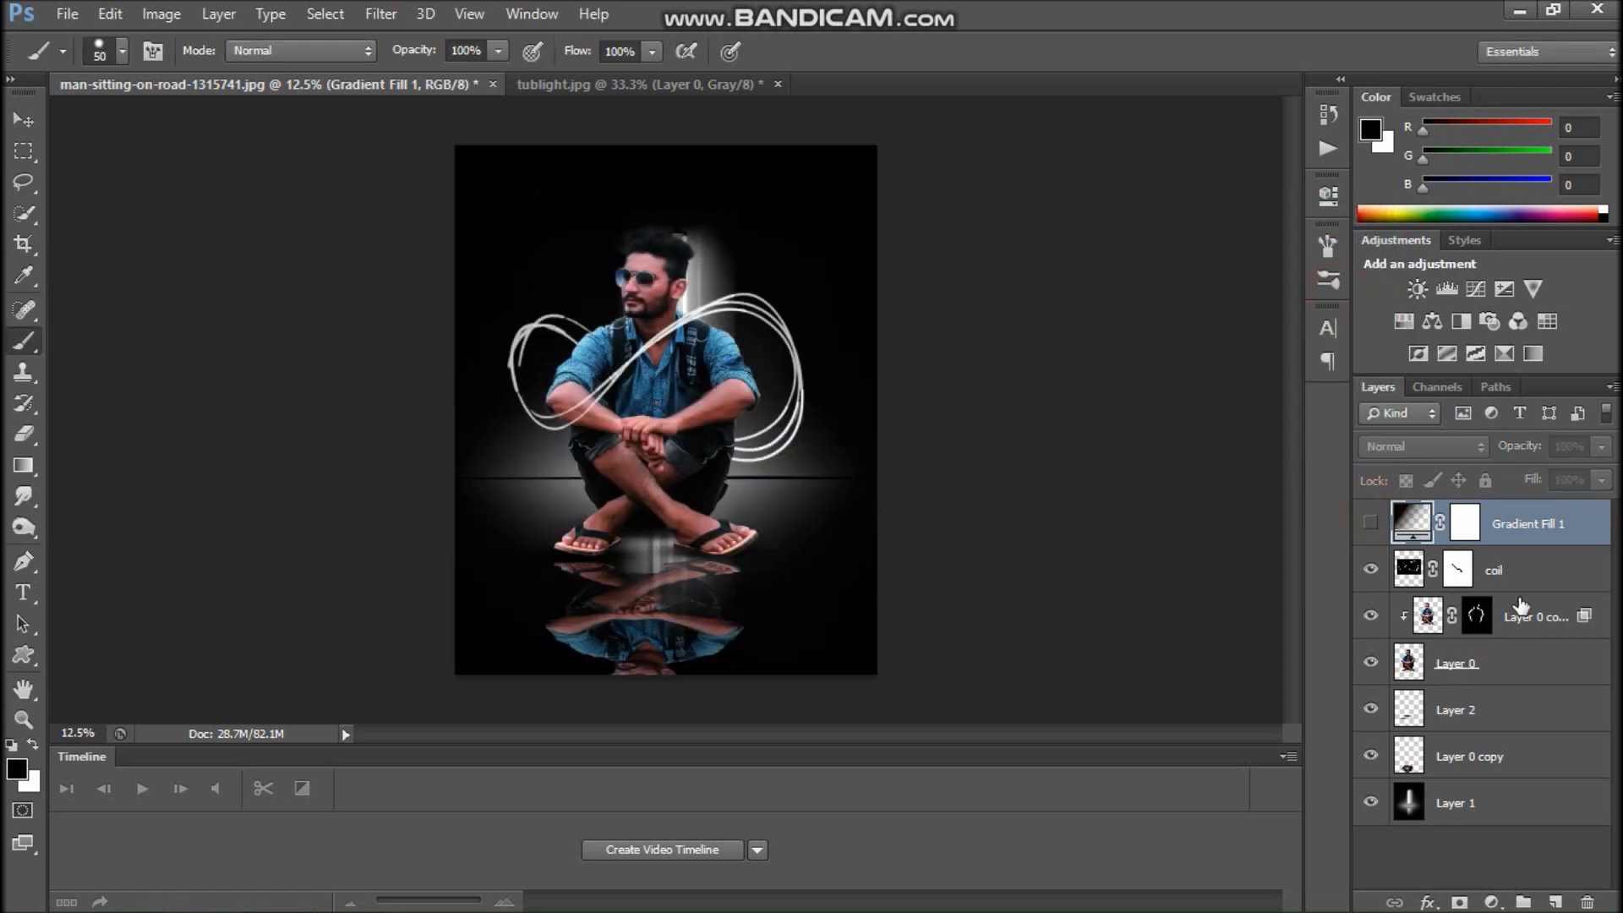
left_click(1496, 661)
left_click(1481, 692)
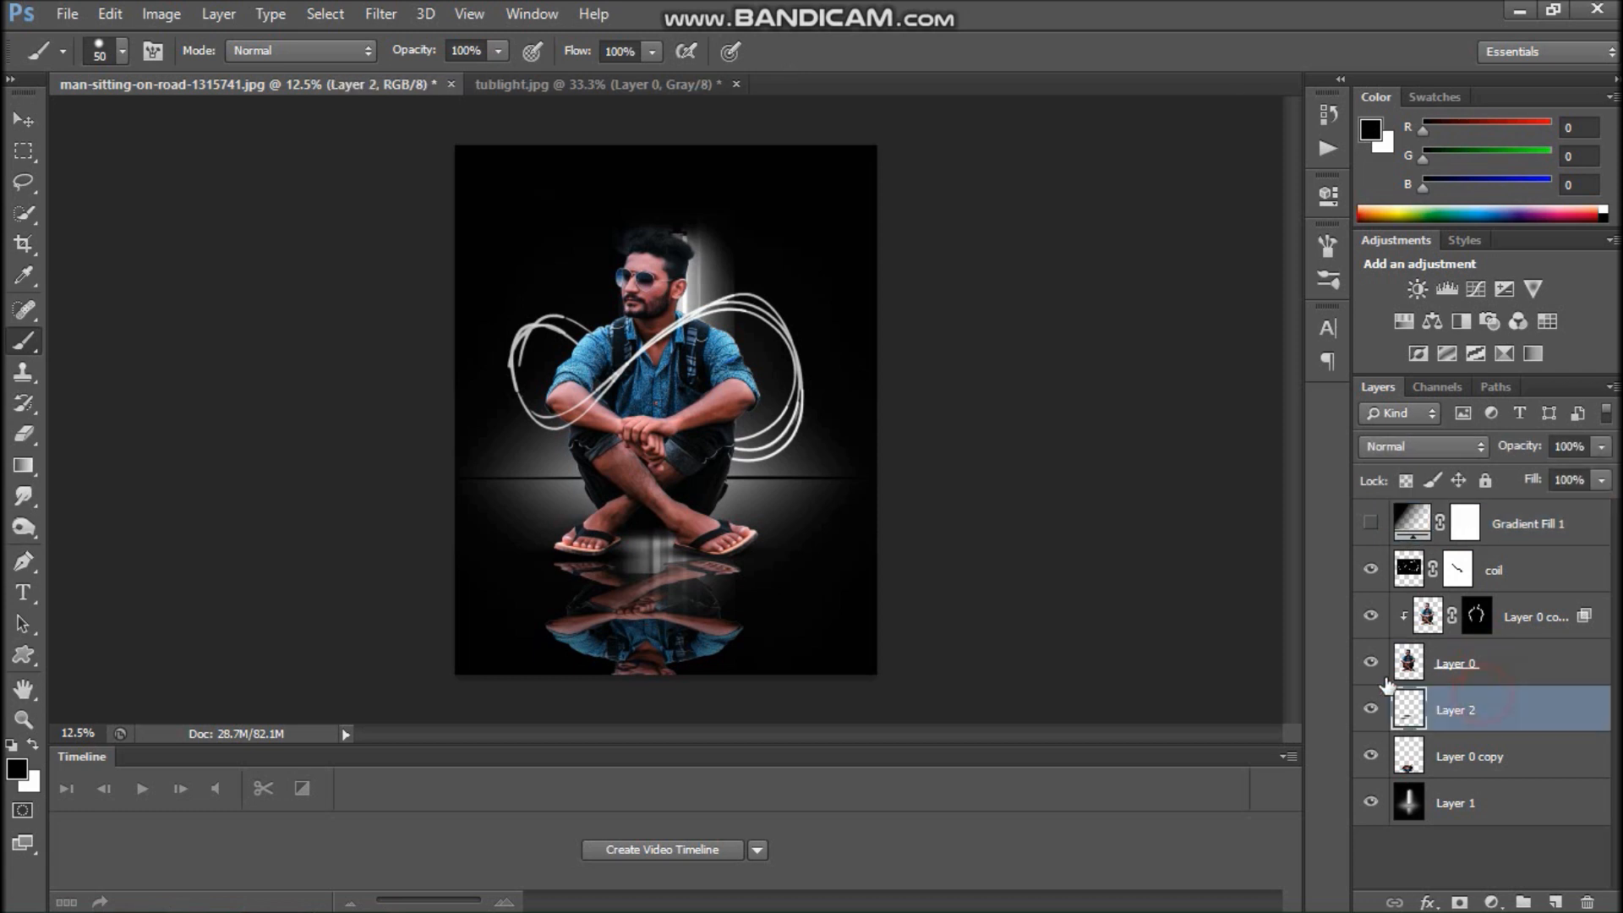
- Transform the man's reflection to be taller and slightly wider beneath his feet
key("v")
right_click(705, 635)
left_click(734, 651)
left_click_drag(646, 698, 658, 722)
left_click_drag(743, 648, 755, 642)
key("Return")
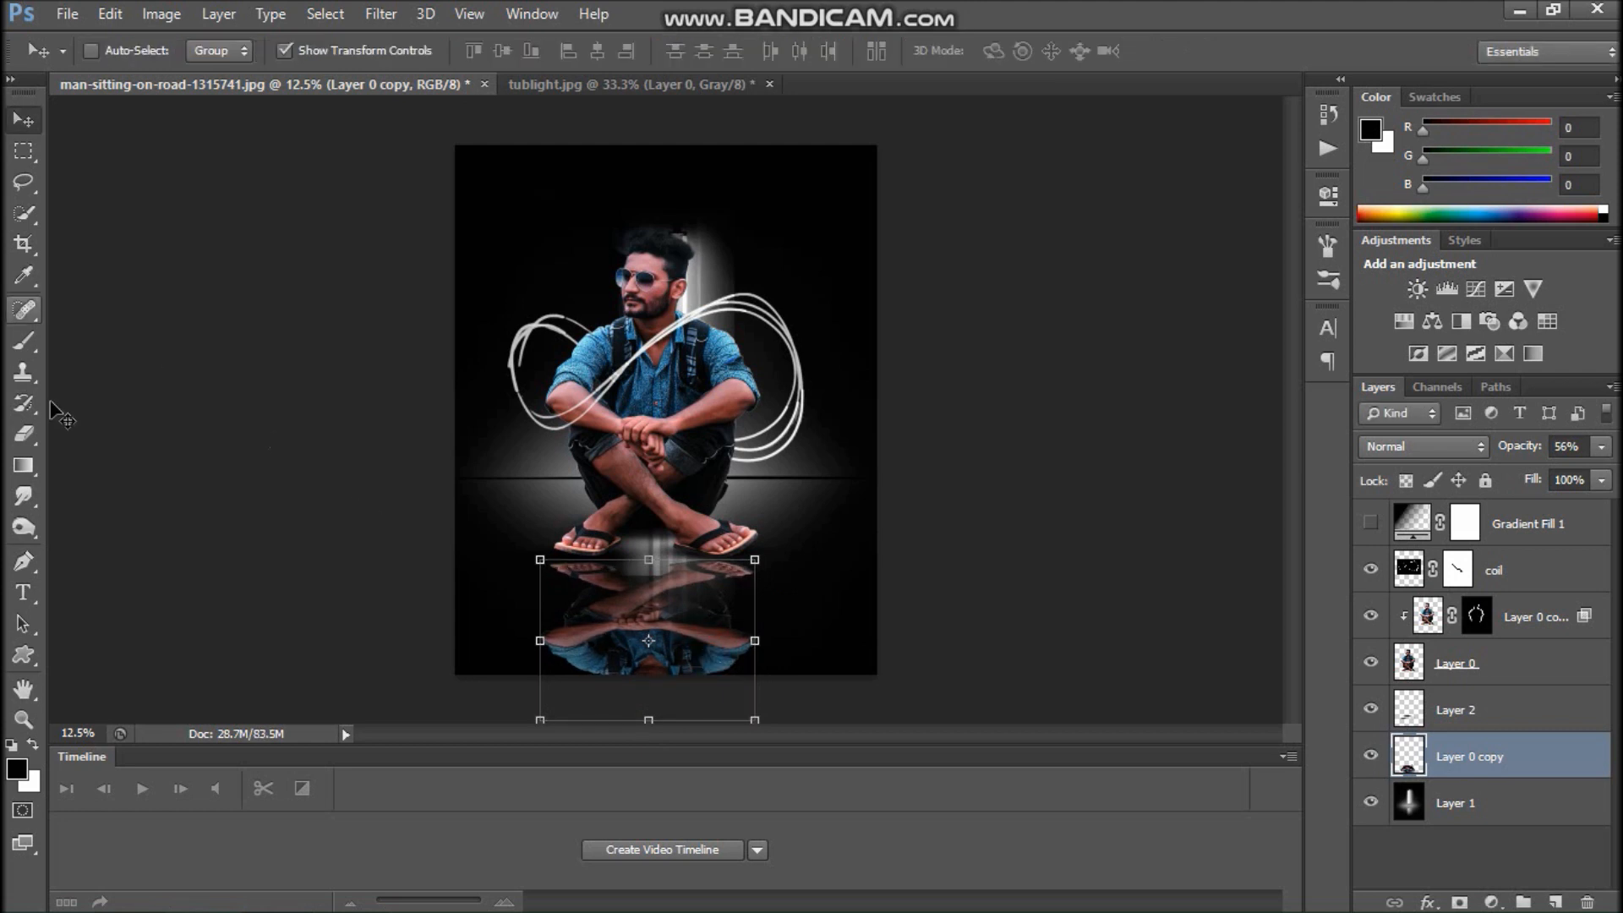
- Erase the lower part of the reflection with a soft 1400 px eraser at 0% hardness
key("e")
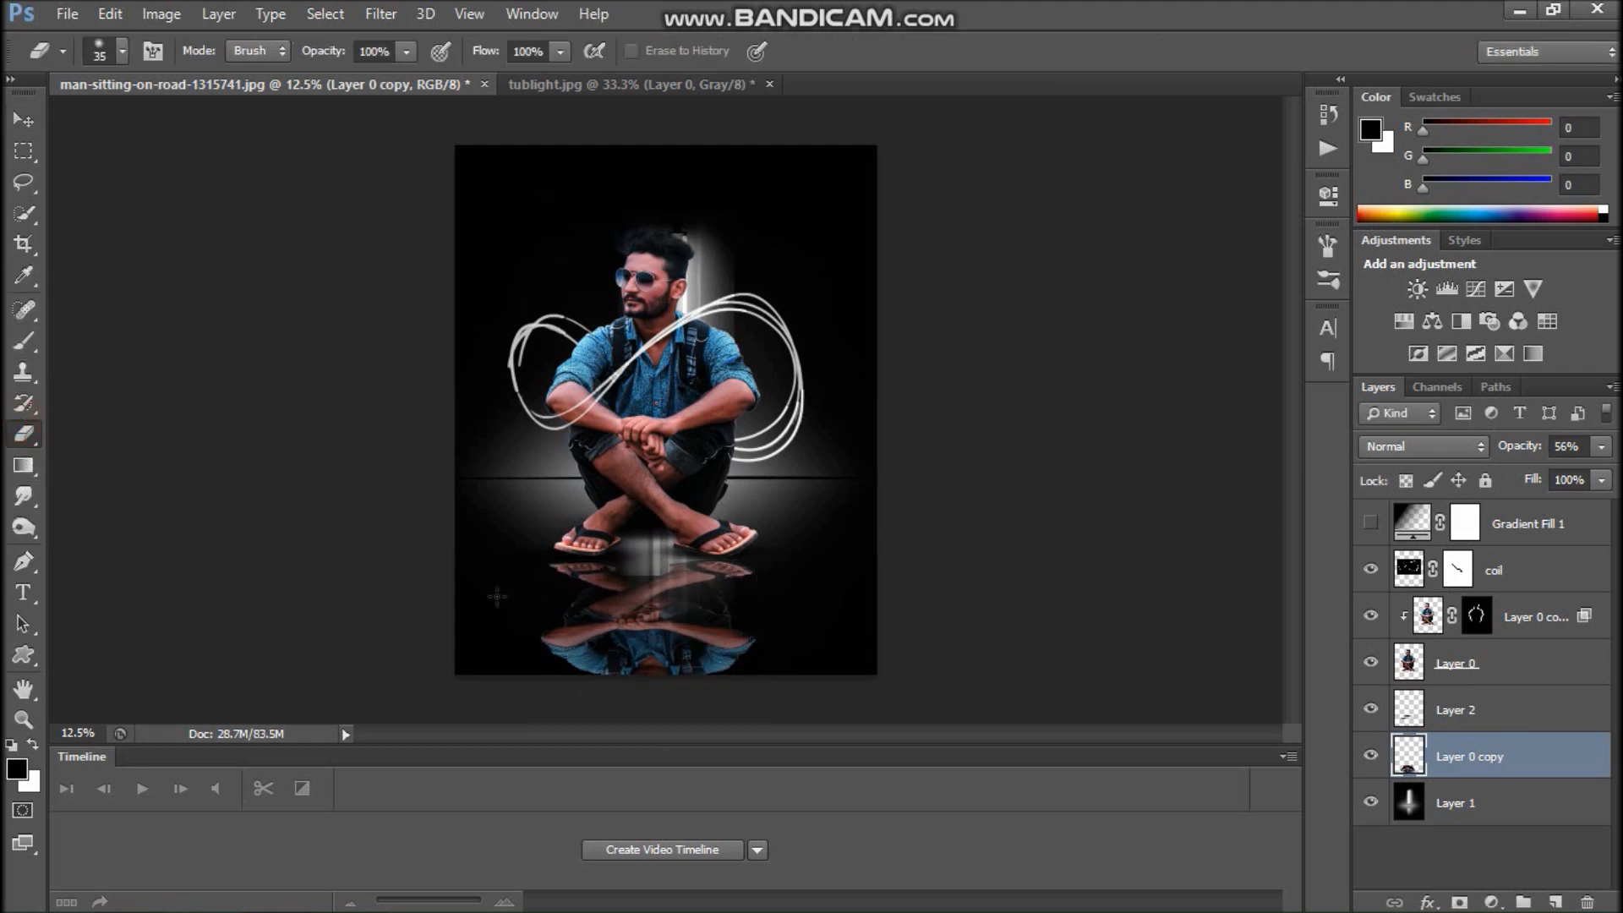
left_click(122, 52)
left_click_drag(198, 210, 259, 229)
type("[[[[[[[[[[")
left_click(1024, 565)
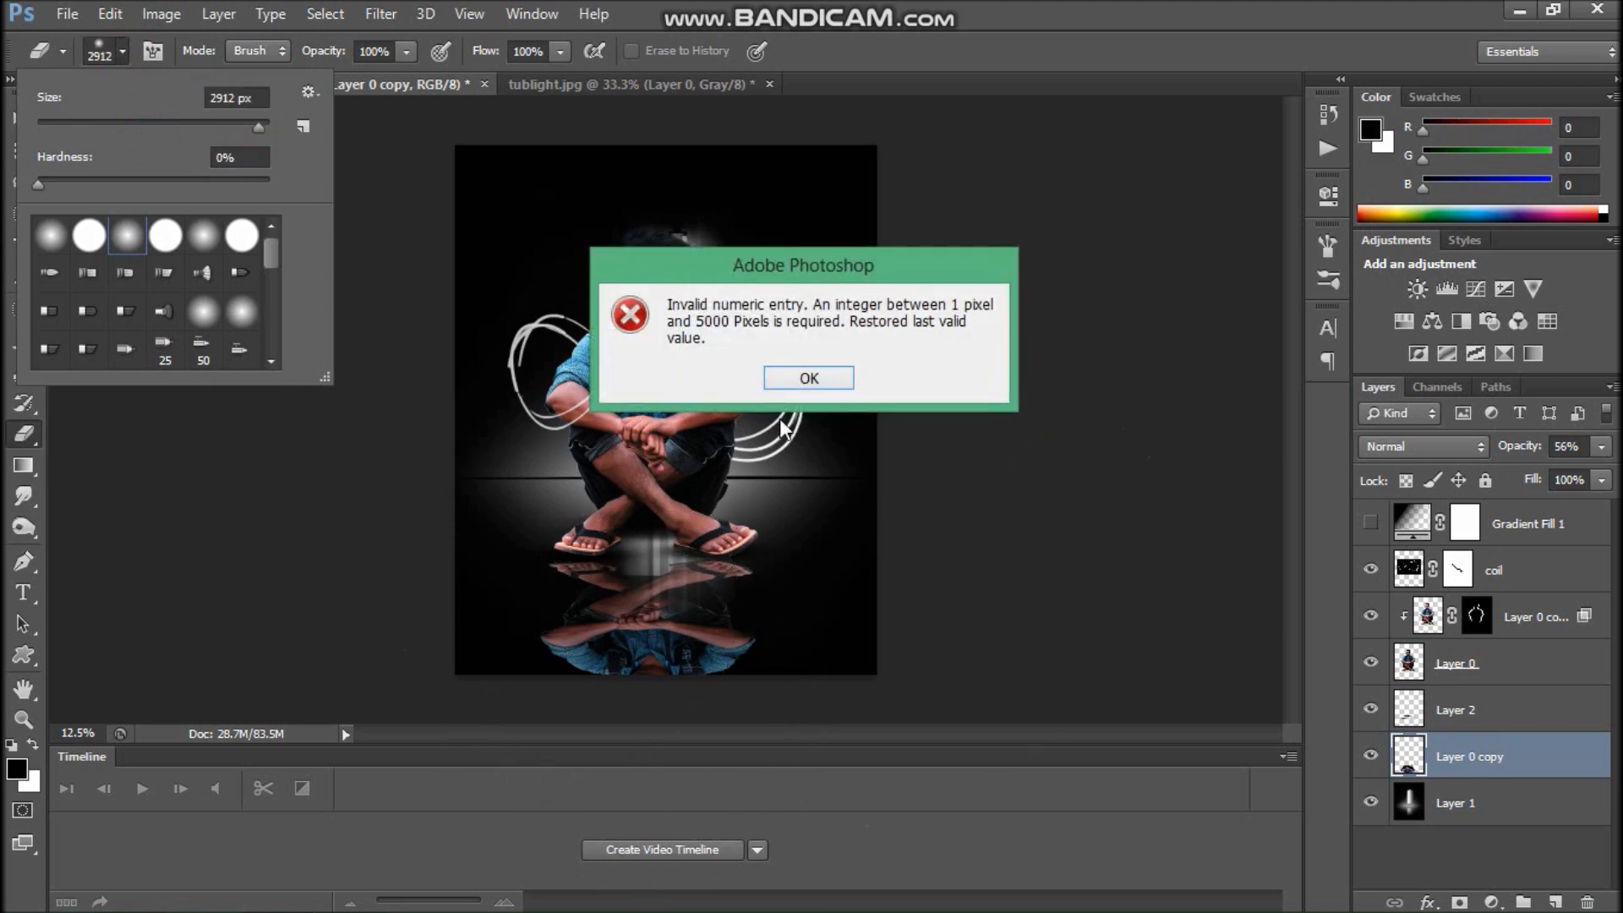
left_click(810, 379)
key("bracketleft")
key("bracketleft")
key("bracketleft")
key("bracketleft")
key("bracketleft")
key("bracketleft")
key("bracketleft")
key("bracketleft")
key("bracketleft")
key("bracketleft")
key("bracketleft")
key("bracketleft")
key("bracketleft")
key("bracketleft")
key("bracketleft")
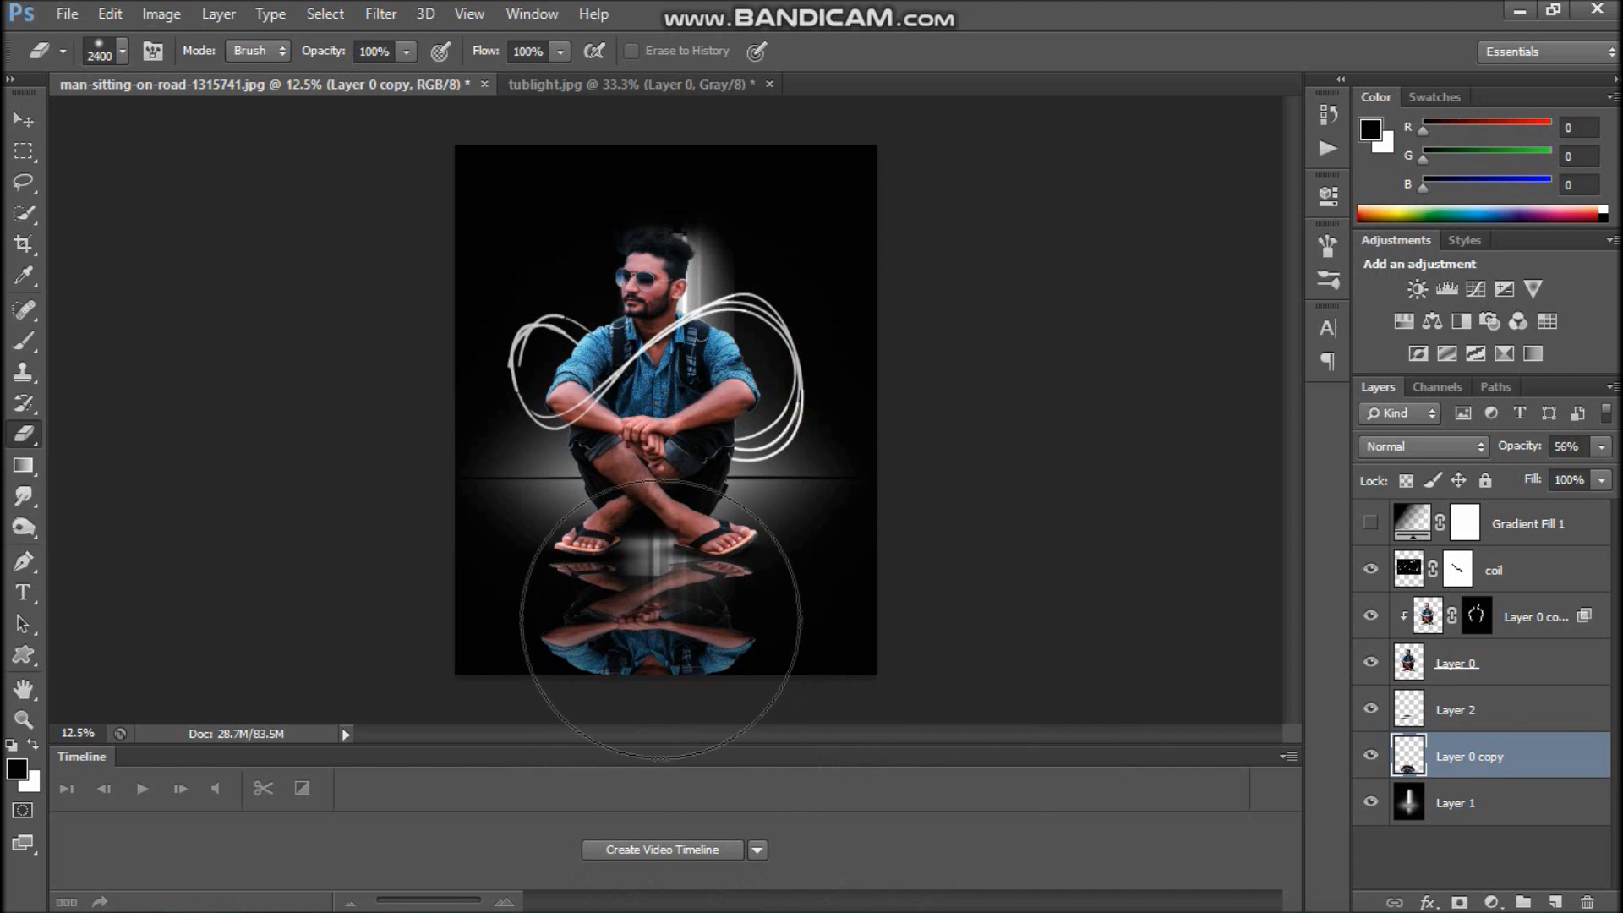
mouse_move(670, 711)
left_mouse_down()
mouse_move(553, 704)
mouse_move(850, 705)
mouse_move(647, 711)
mouse_move(800, 710)
mouse_move(663, 701)
left_mouse_up()
- Set the reflection layer's opacity to about 32% and change its blend mode to Screen
left_click(1600, 446)
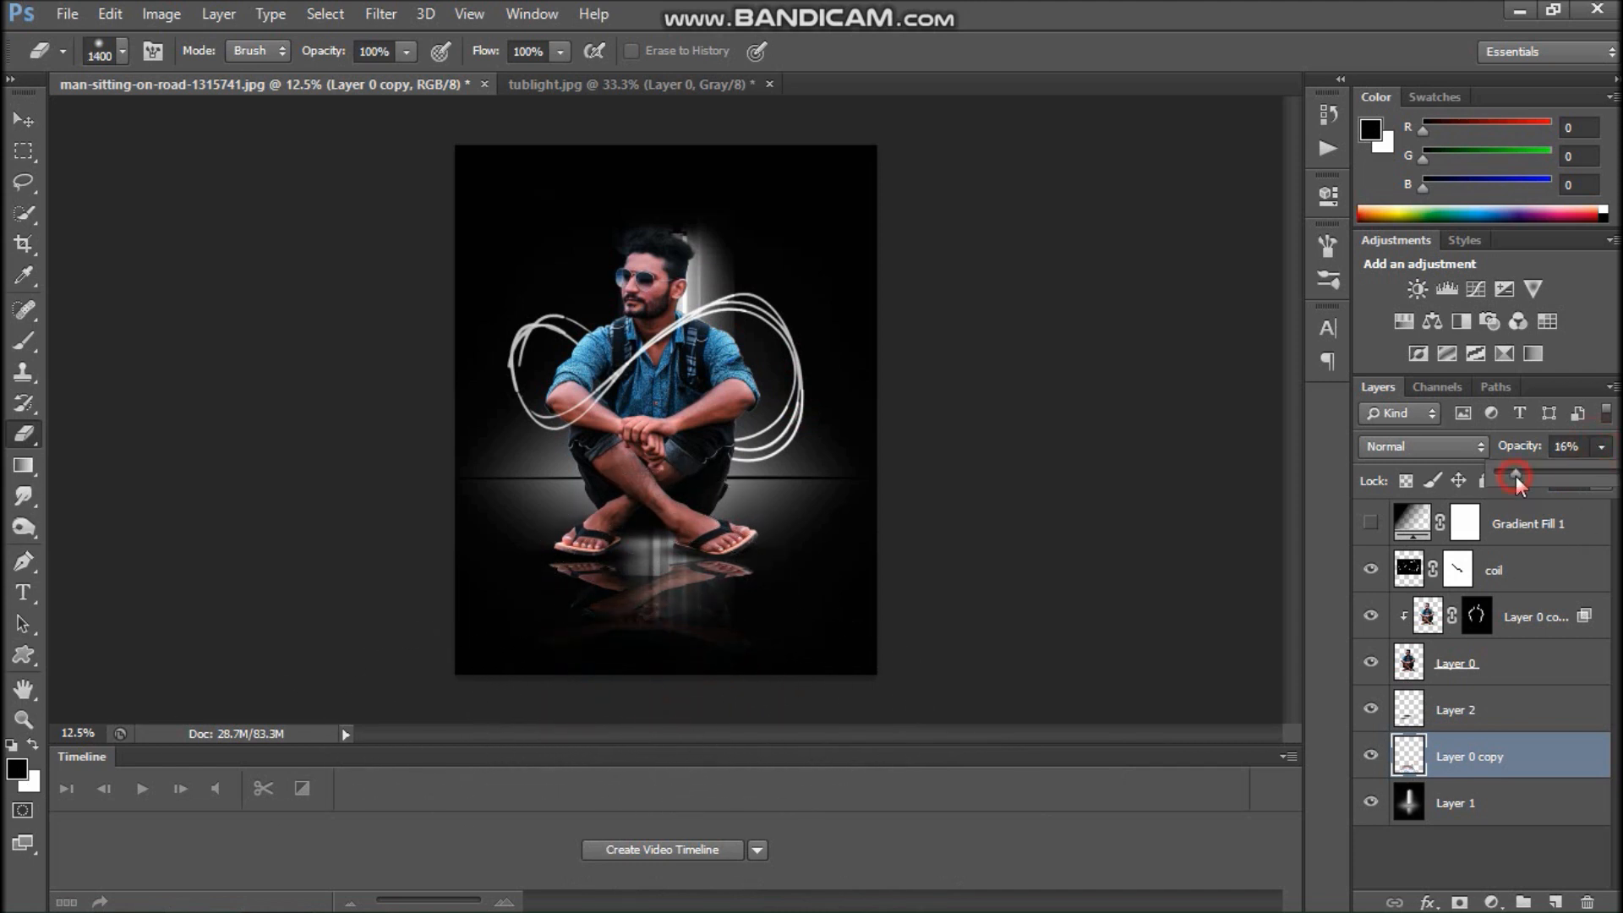
left_click_drag(1516, 479, 1536, 480)
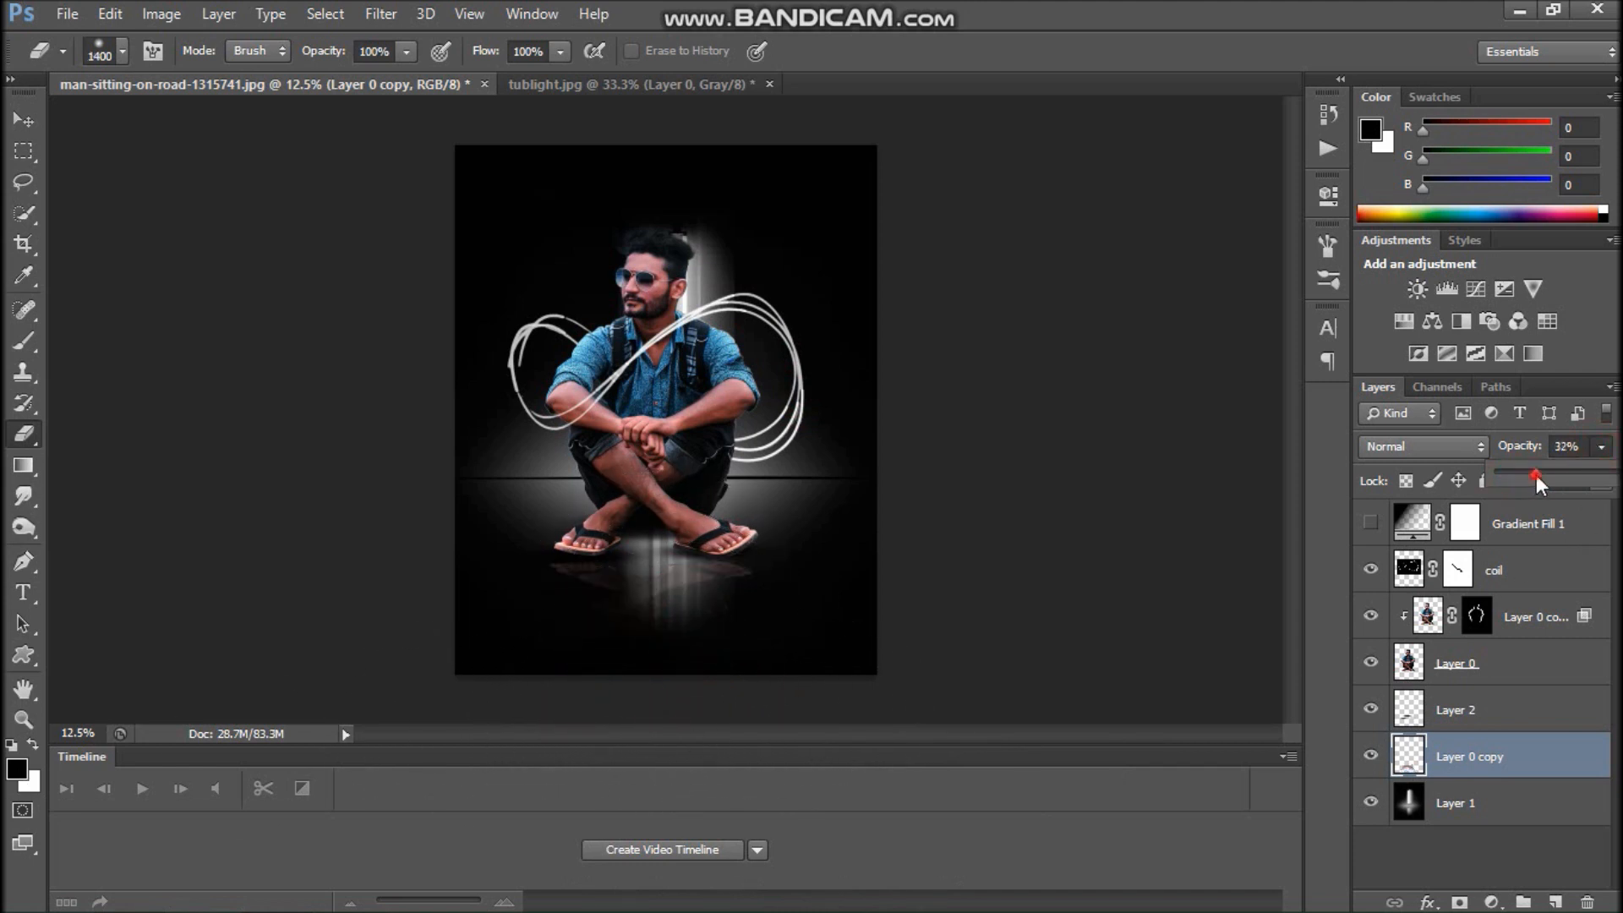
left_click(1423, 447)
left_click(1387, 197)
- Place the tan image PicsArt_07-12-06.56.01 as a new layer above the Gradient Fill 1 layer
left_click(1587, 558)
left_click(1589, 530)
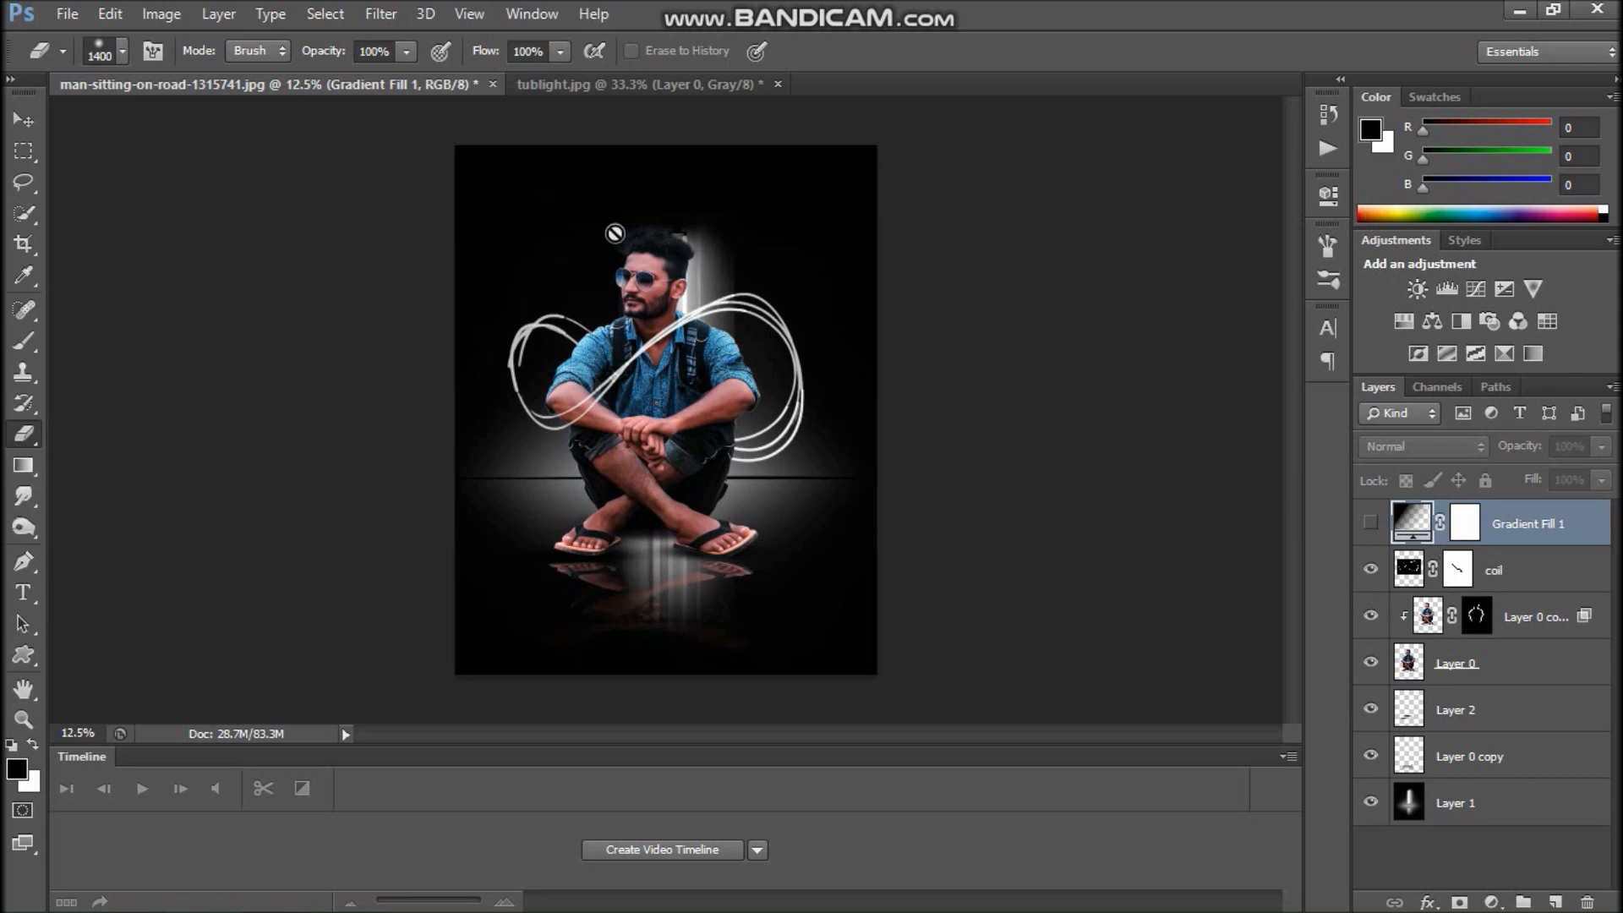
left_click(70, 18)
left_click(127, 402)
left_click(475, 342)
double_click(605, 518)
left_click(1324, 872)
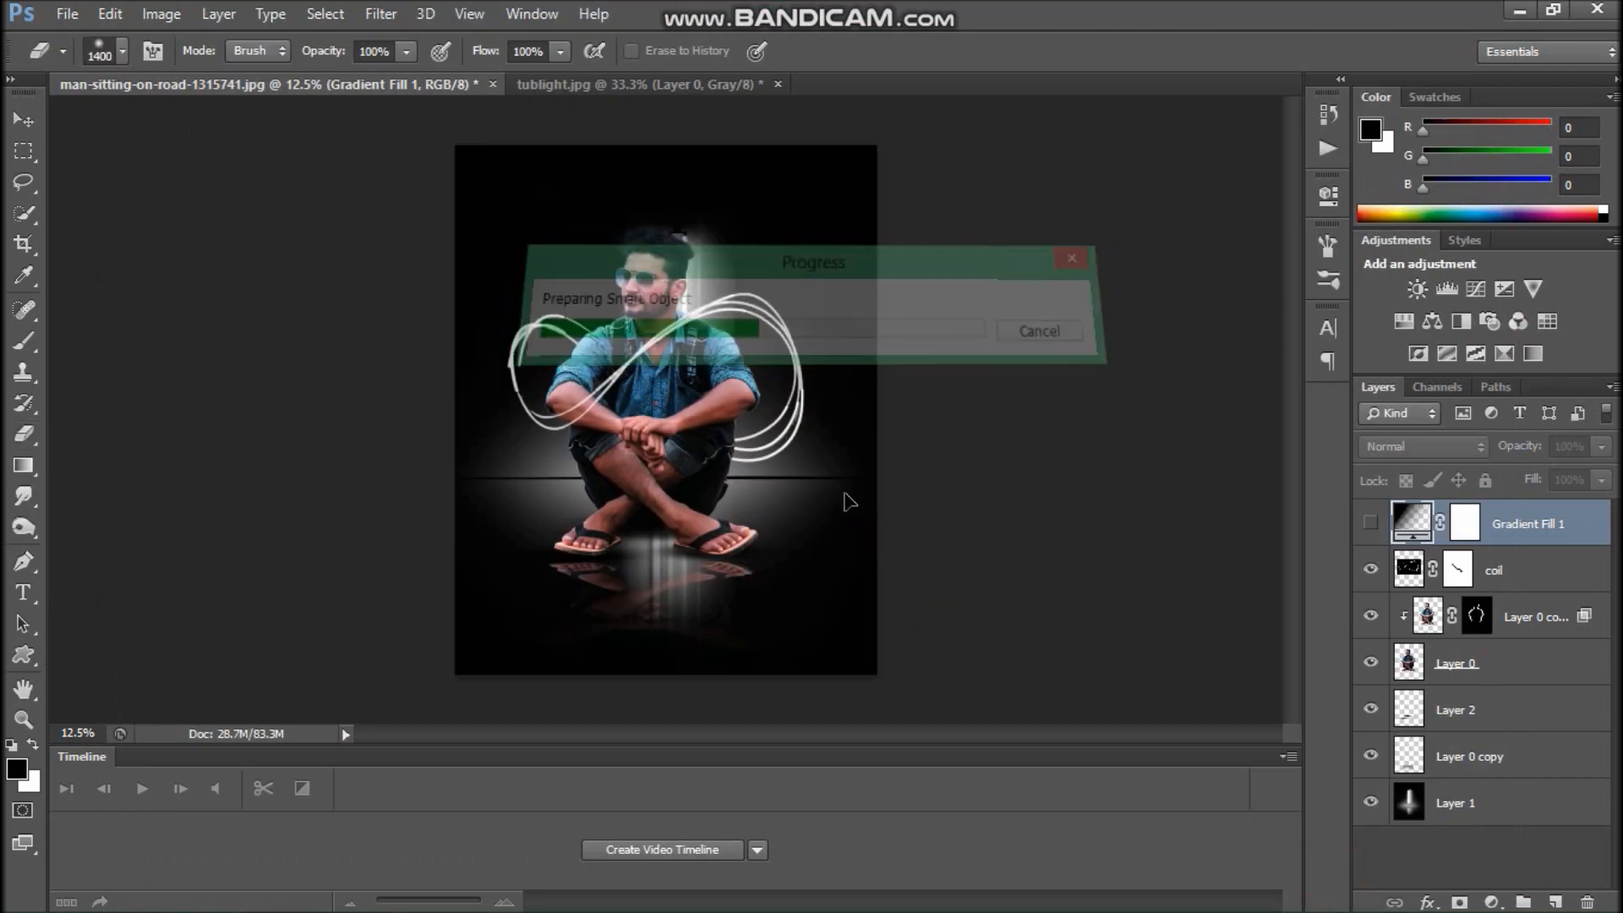
- Stretch the placed tan image vertically to cover the full canvas, and rasterize its layer
left_click_drag(667, 200, 667, 145)
left_click_drag(677, 617, 667, 674)
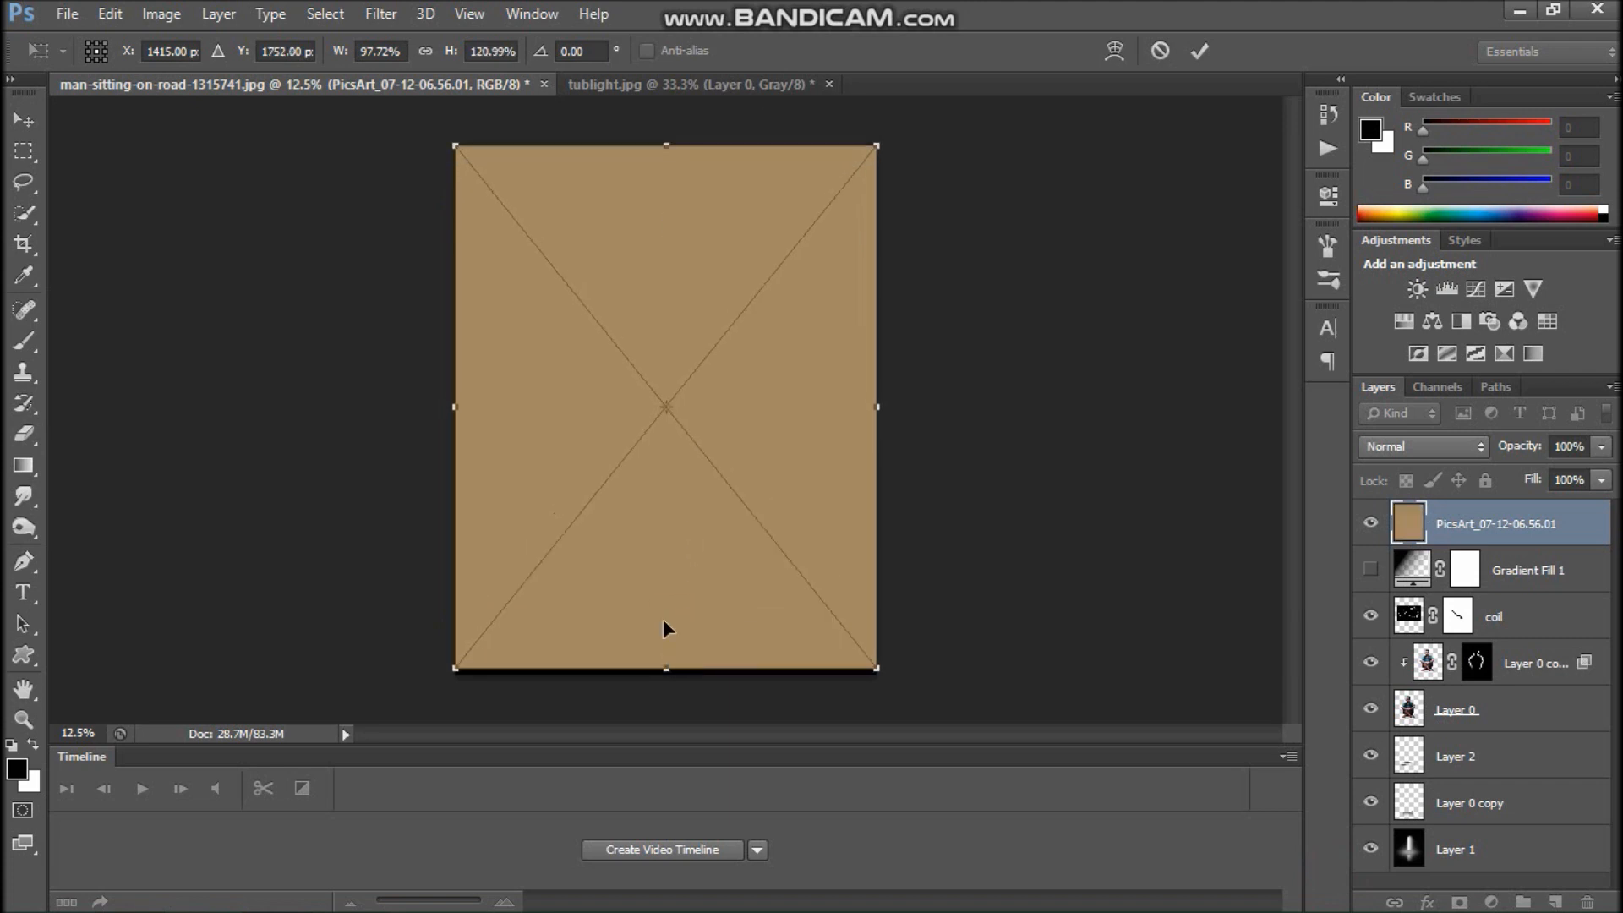
right_click(663, 666)
left_click(742, 280)
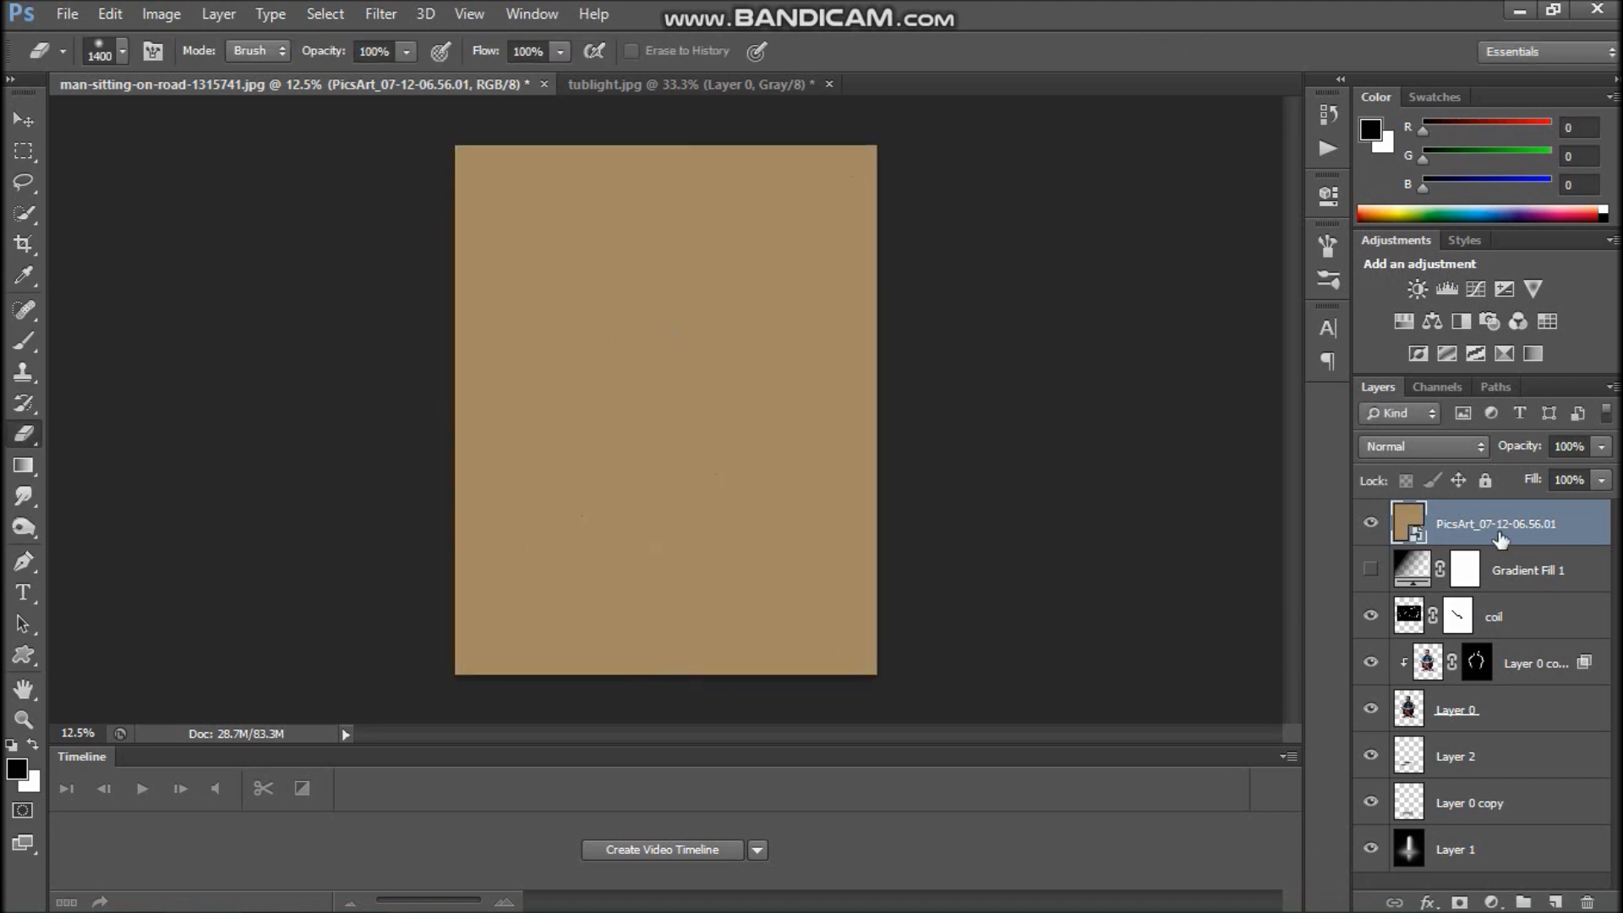
right_click(1481, 546)
left_click(1067, 393)
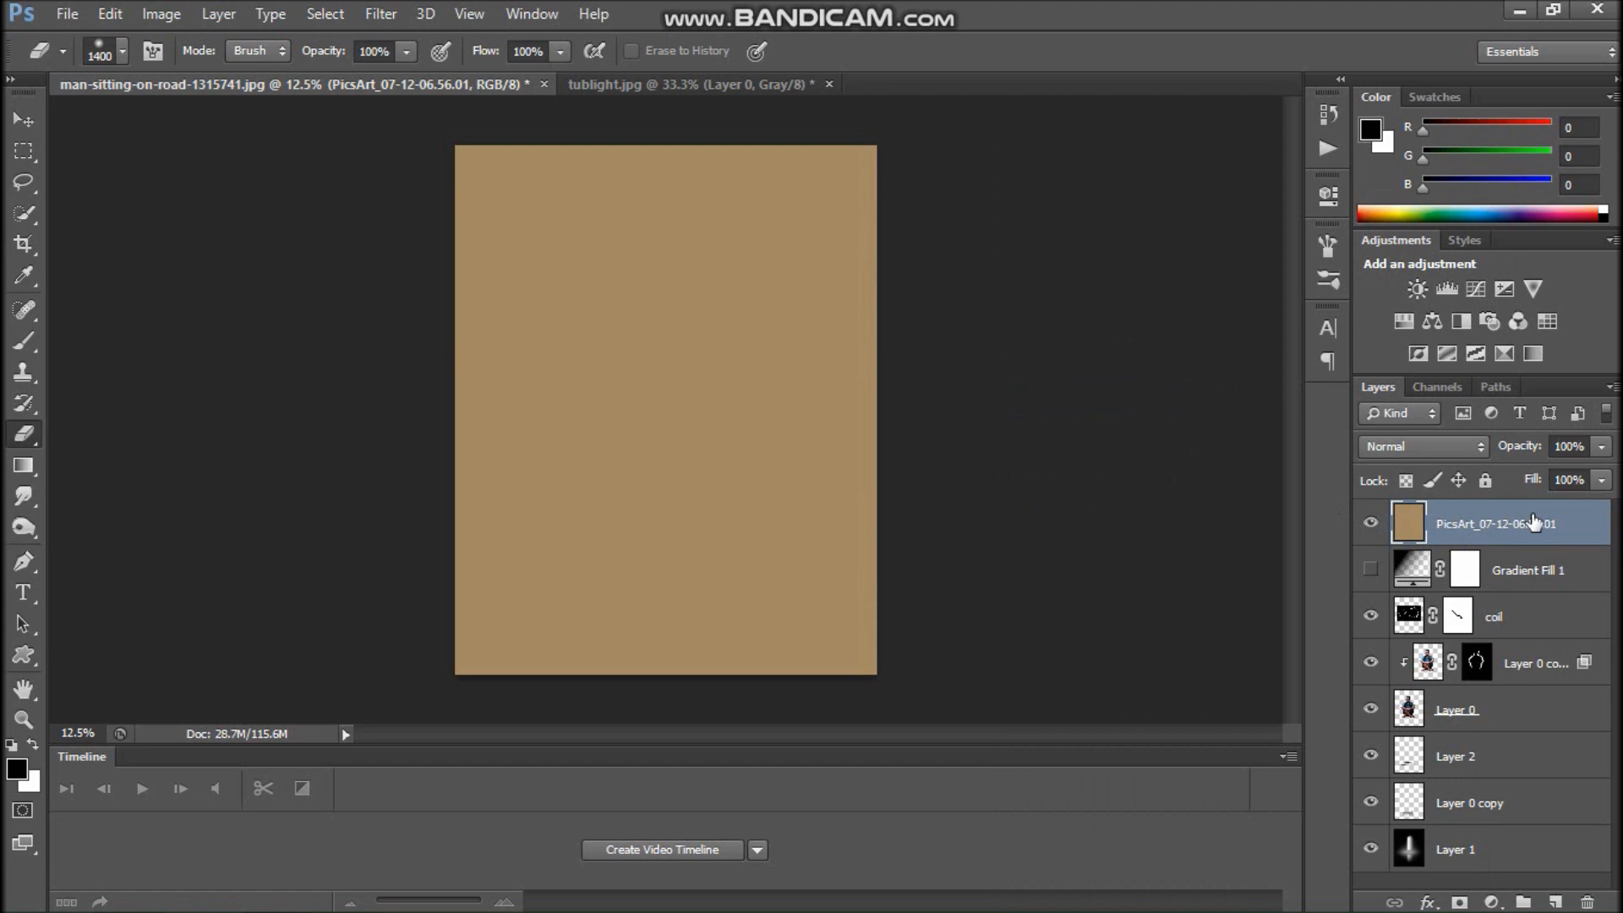
- Set the tan layer's blend mode to Vivid Light and its opacity to about 26%
left_click(1421, 430)
left_click(1361, 78)
key("Down")
key("Down")
key("Down")
key("Down")
key("Down")
key("Down")
key("Down")
key("Down")
key("Down")
key("Down")
key("Down")
key("Down")
key("ctrl+plus")
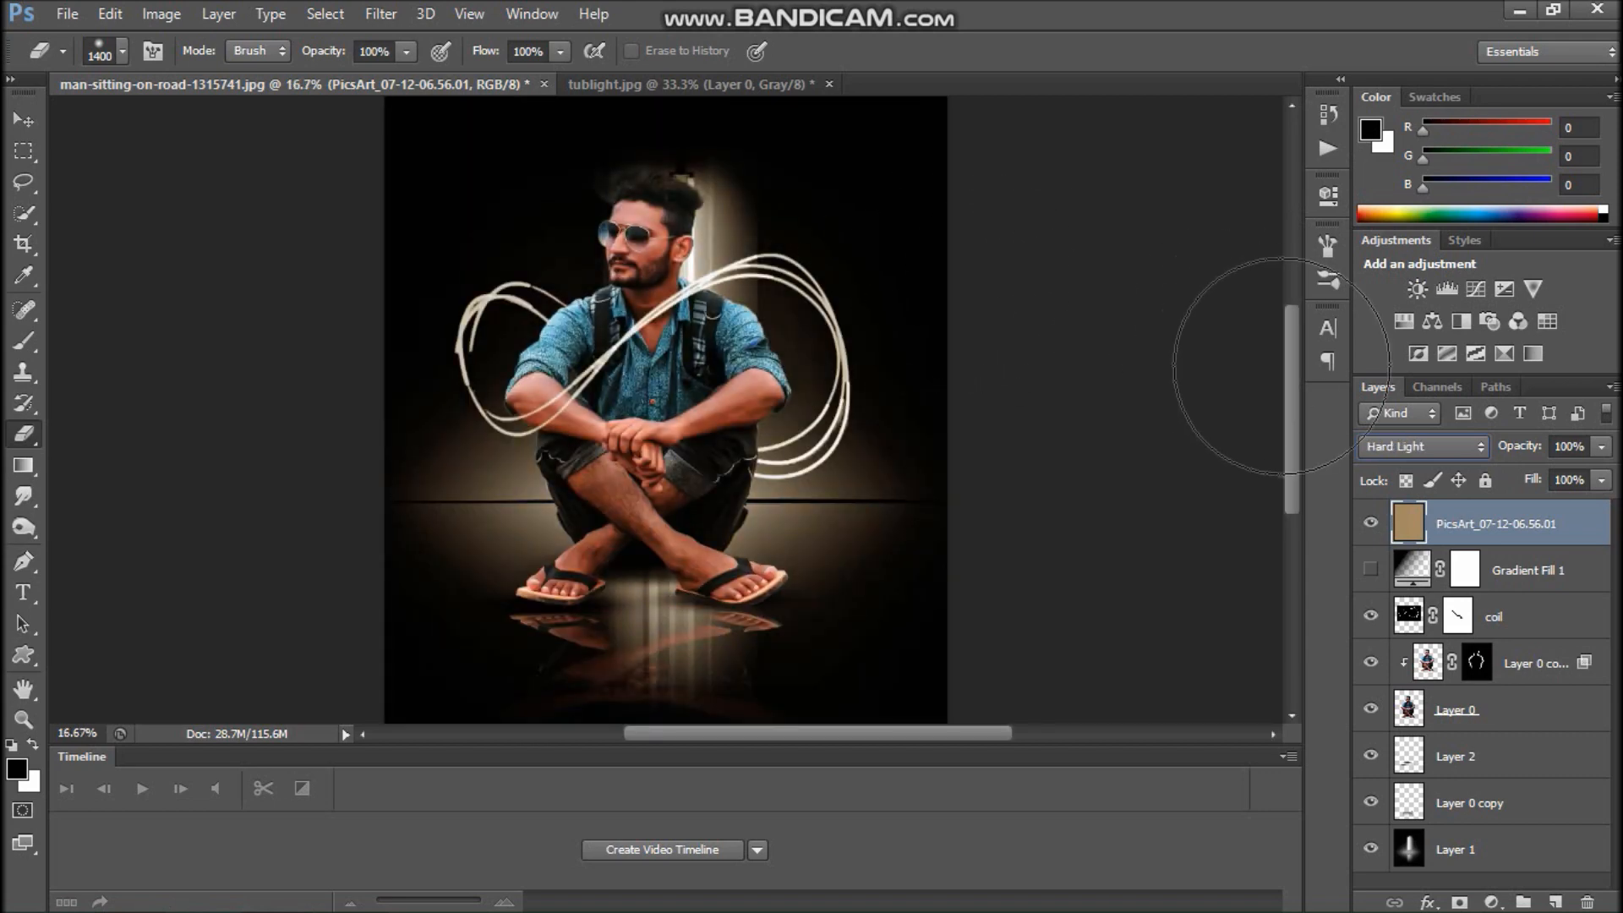
key("Down")
key("Down")
key("Down")
key("Up")
key("Up")
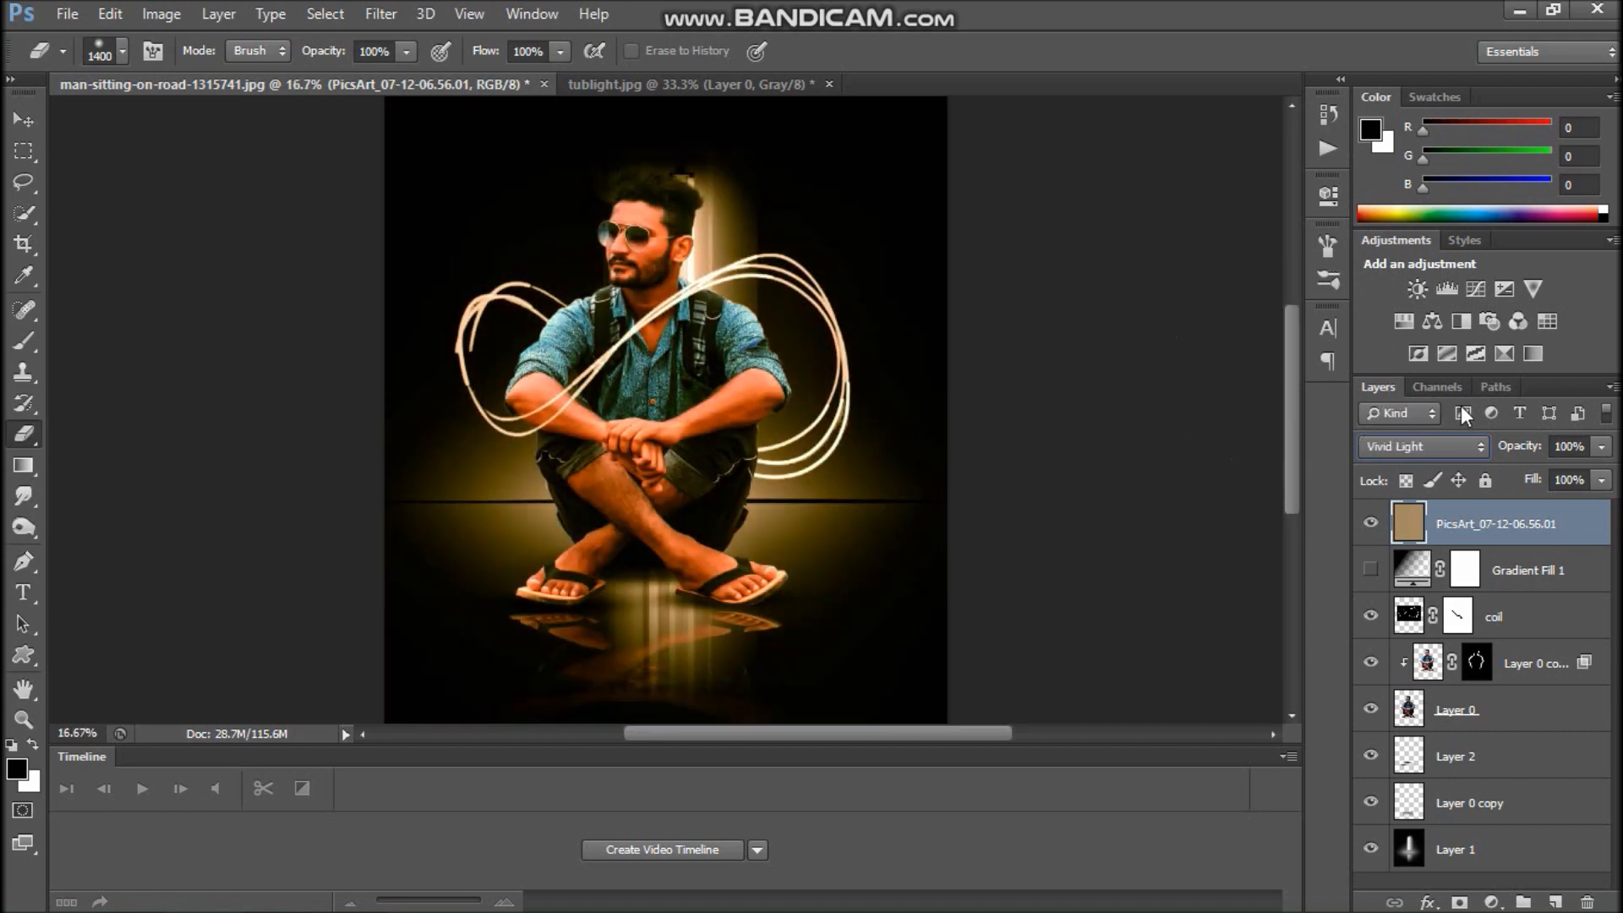
left_click_drag(1556, 461, 1514, 475)
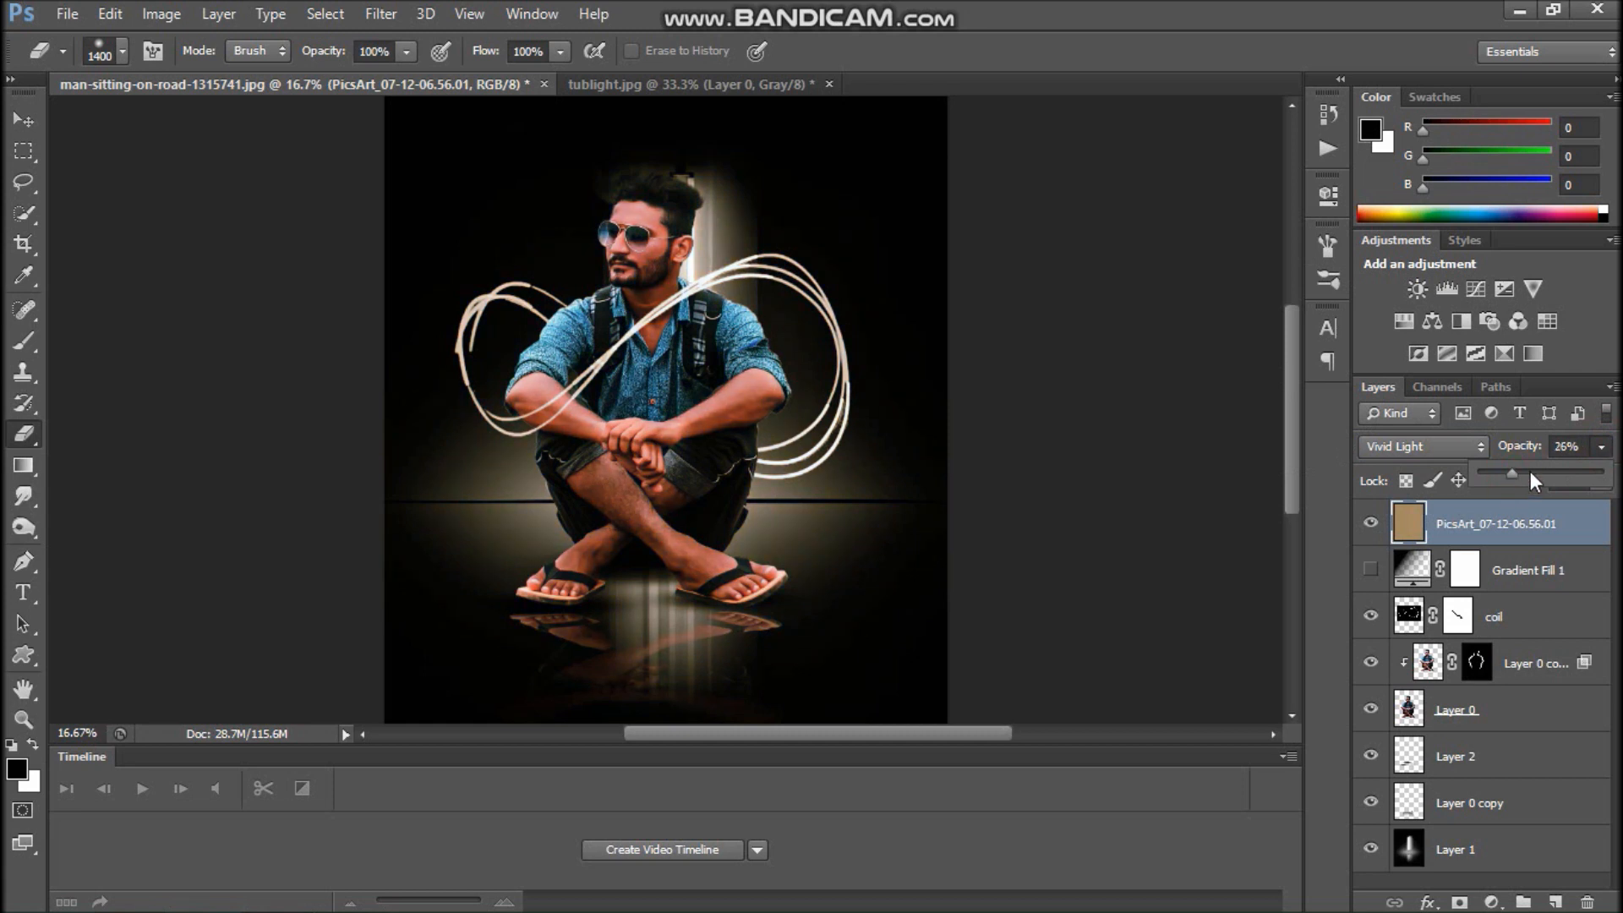
- Merge the visible layers into one and get rid of the hidden gradient fill layer
left_click(1497, 573)
key("ctrl+shift+e")
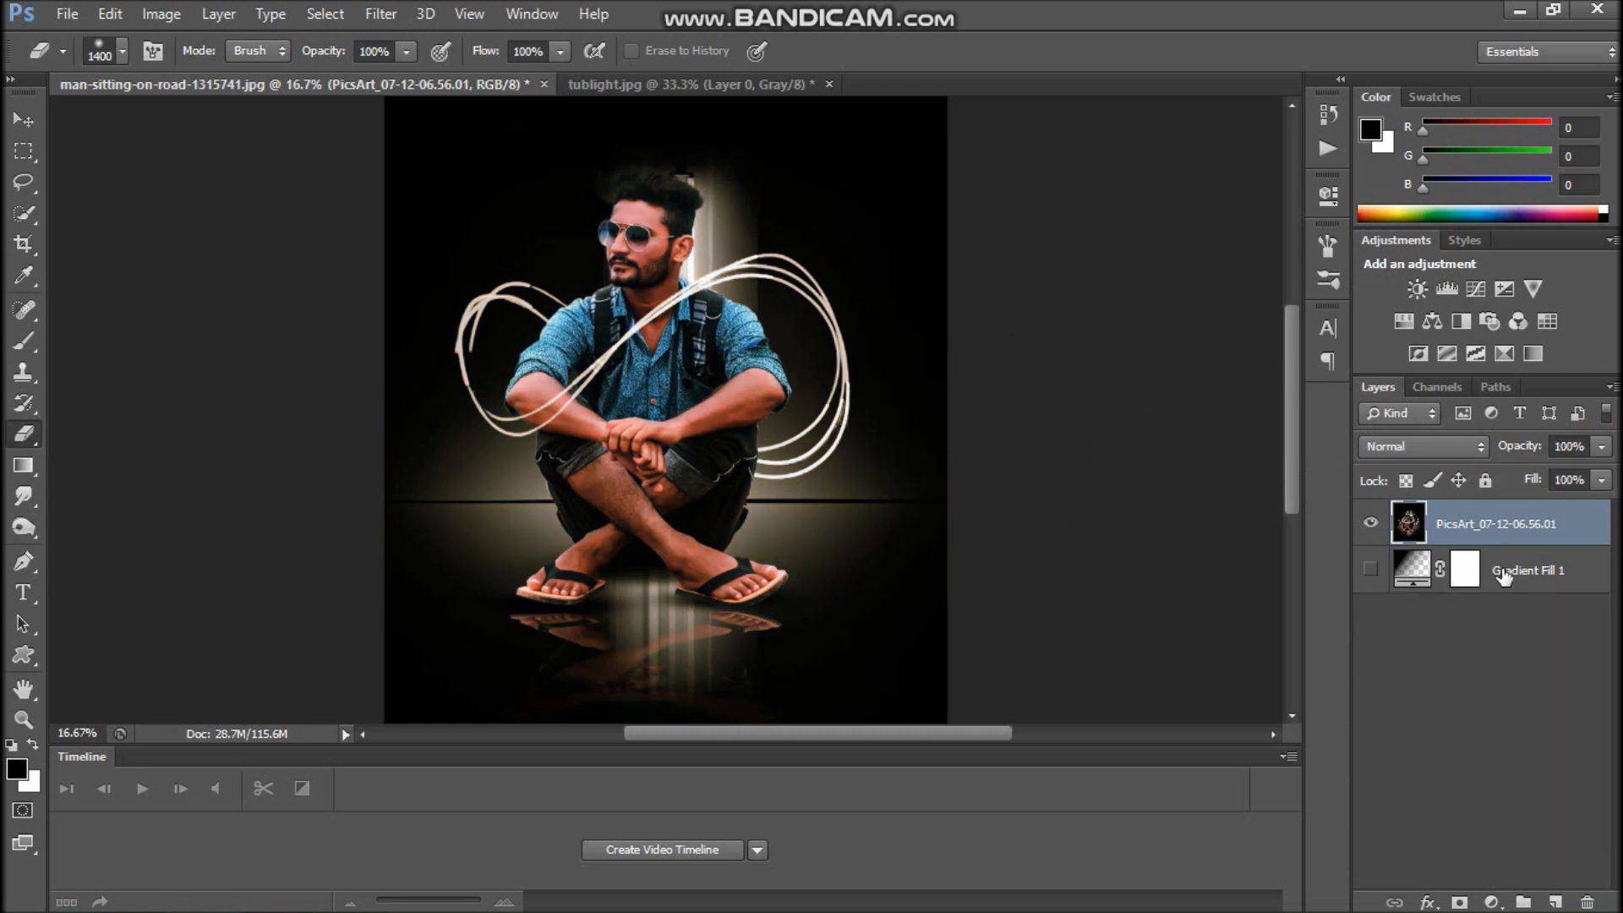
key("ctrl+shift+e")
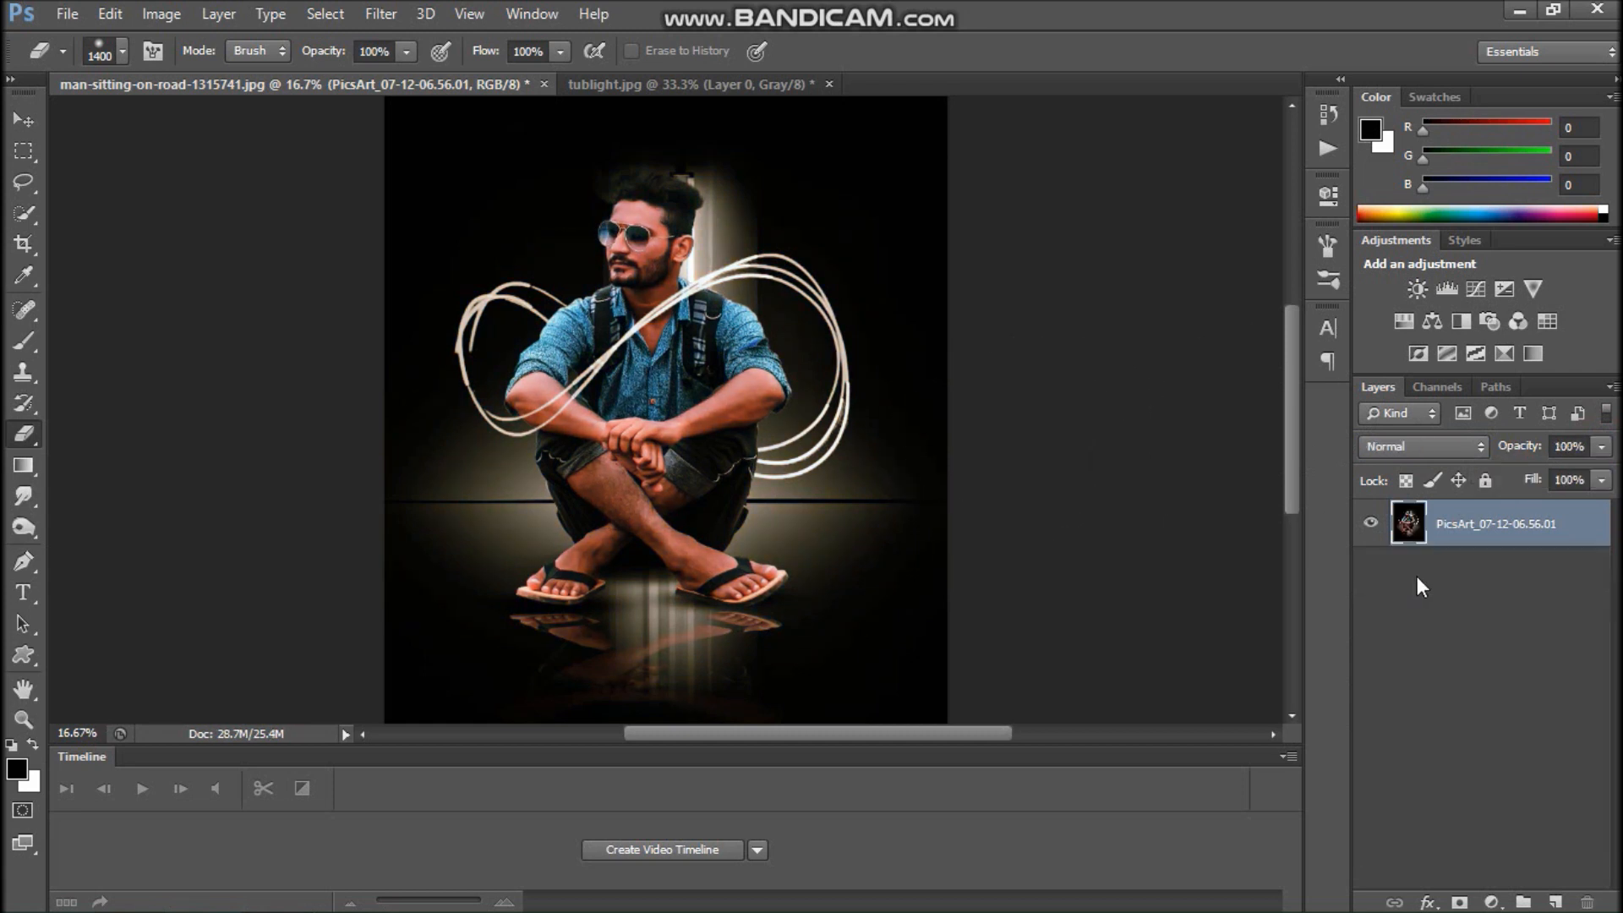
- Add a Photo Filter adjustment layer with Cooling Filter (80) at about 44% density
left_click(1492, 902)
left_click(1428, 688)
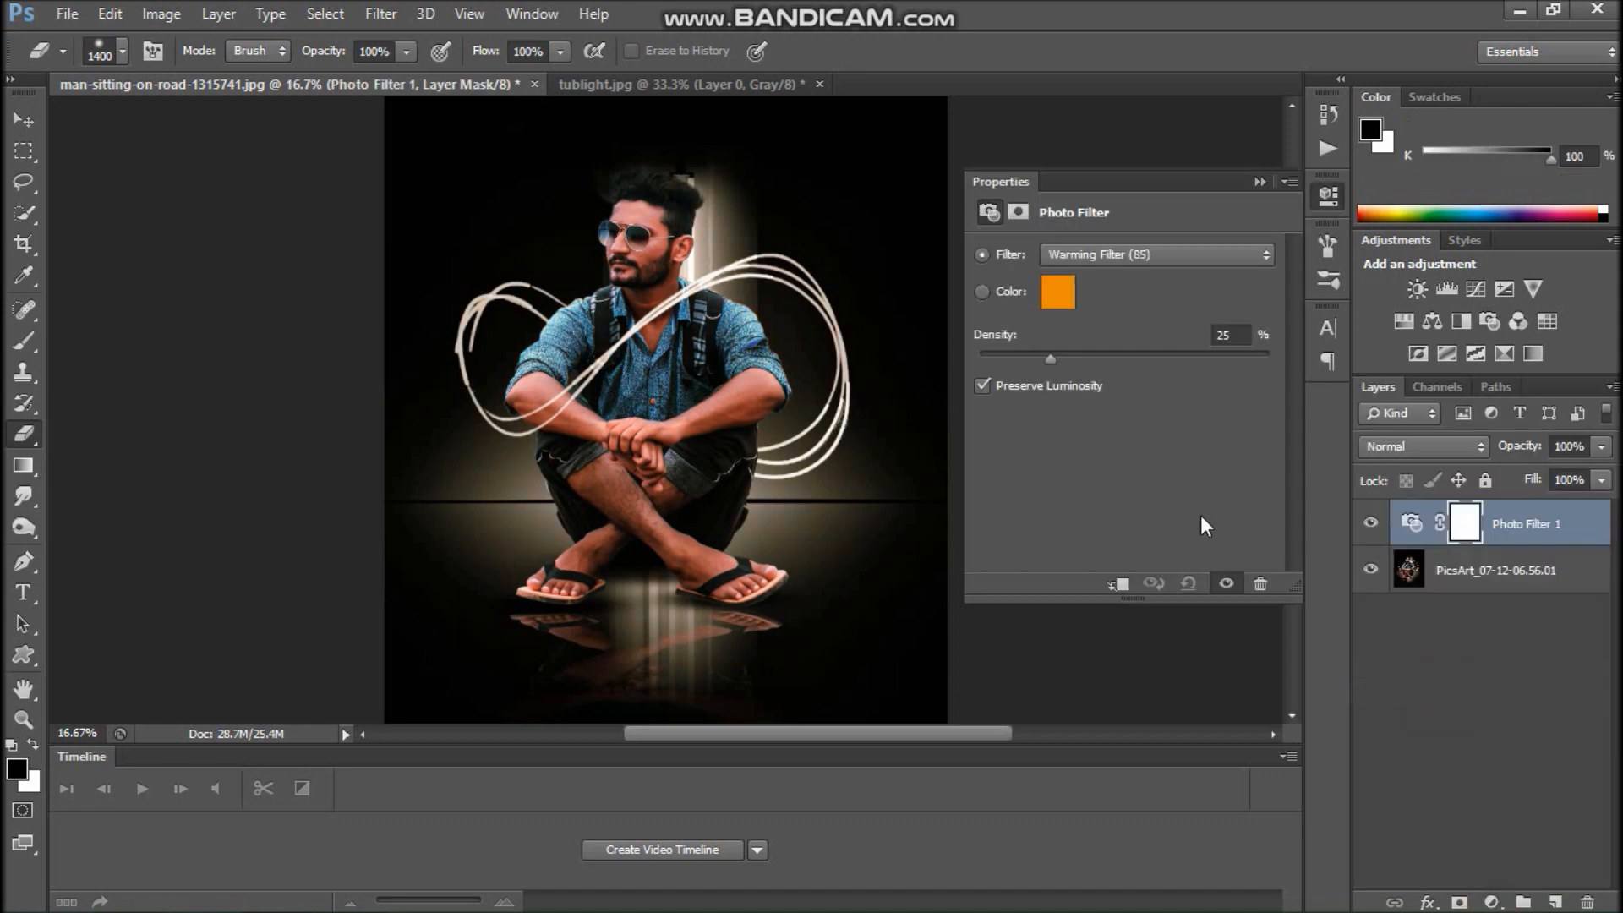
left_click(1055, 302)
left_click(1241, 510)
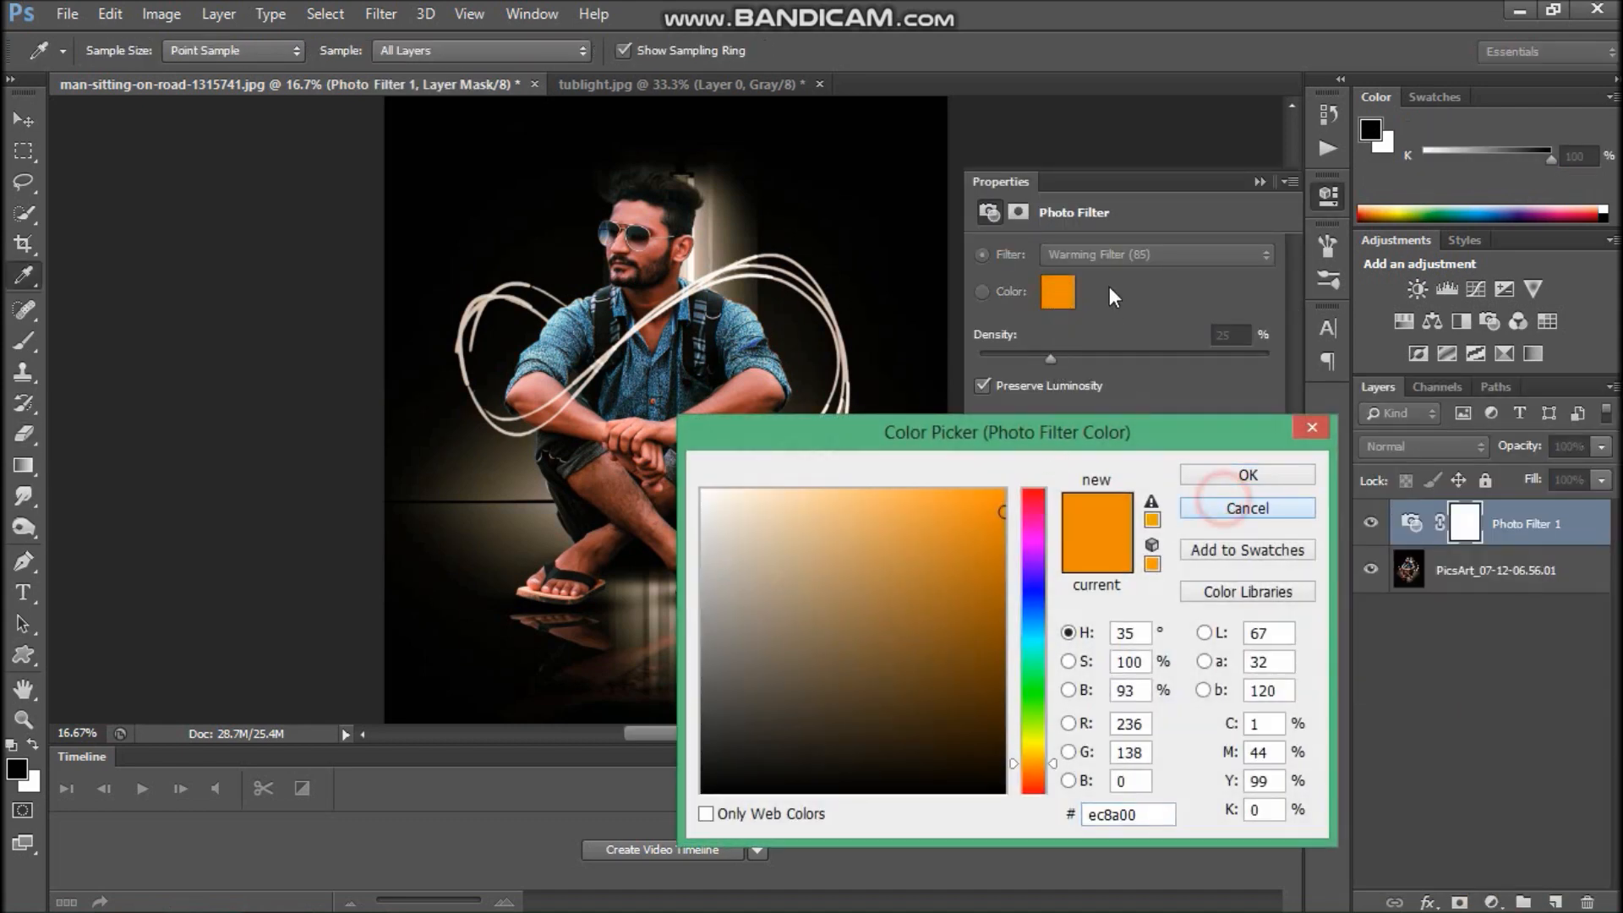
left_click(1141, 254)
left_click(1122, 338)
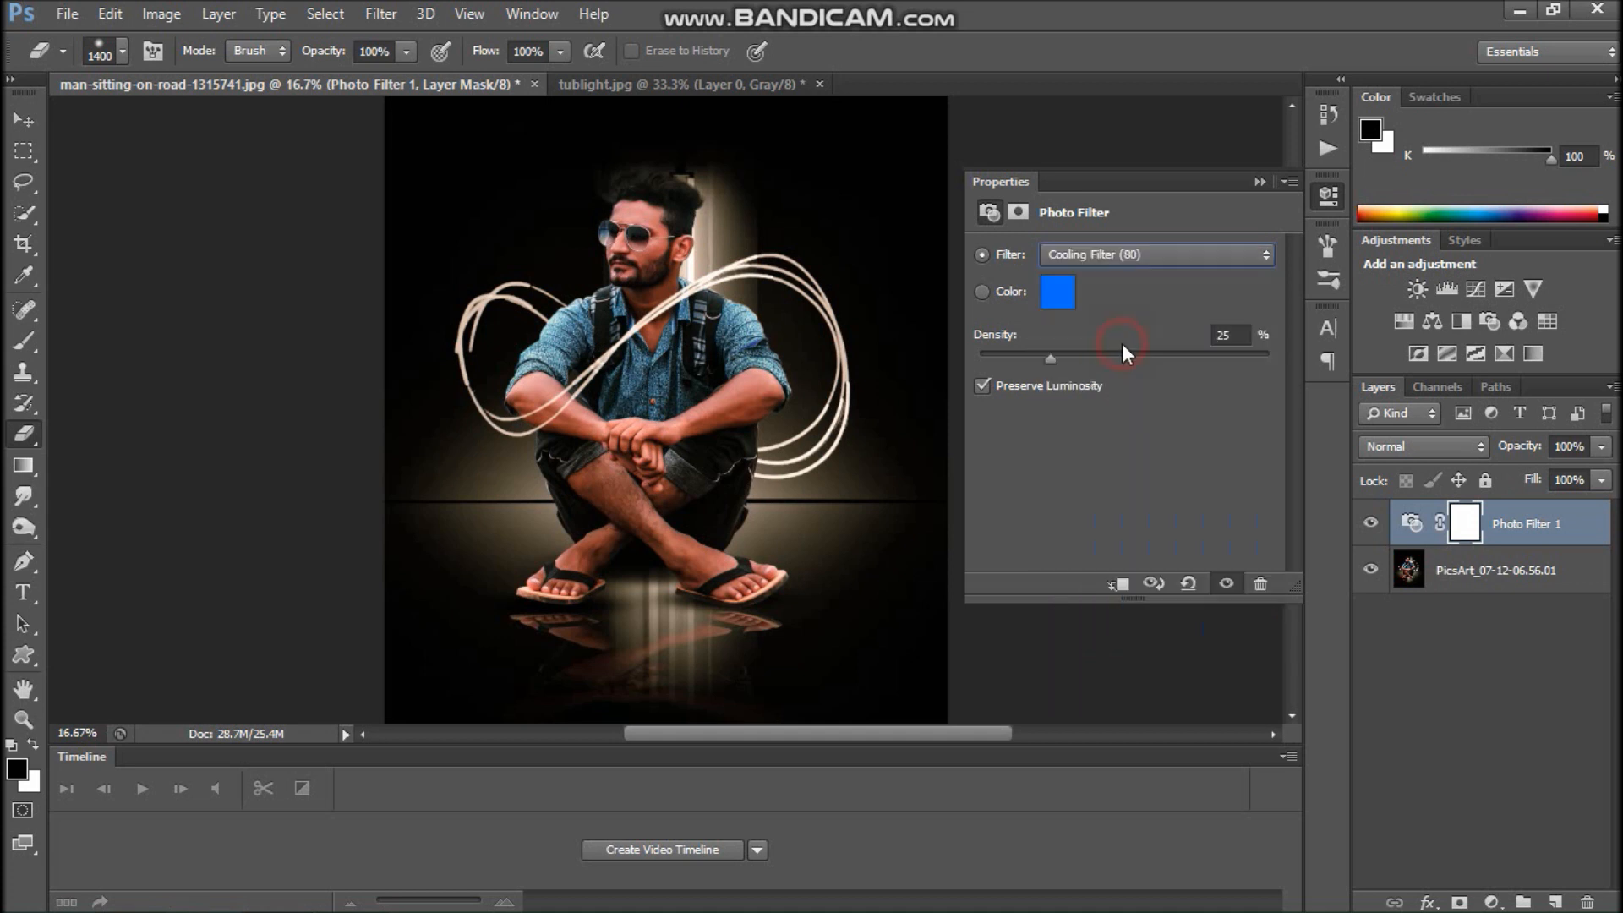
left_click(1112, 354)
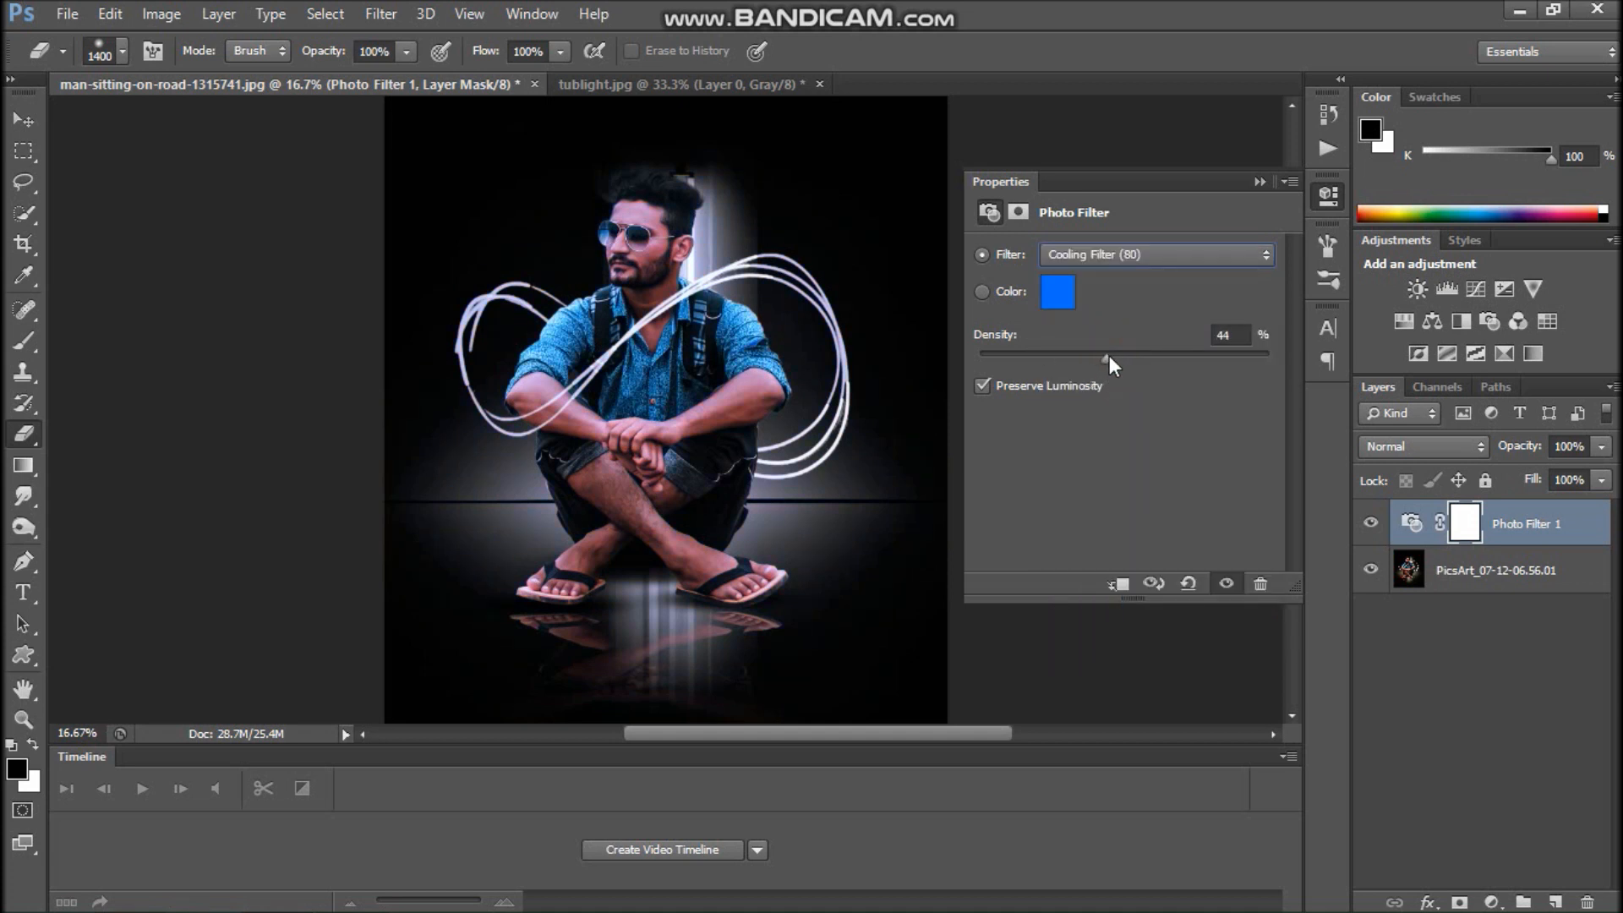
left_click(1258, 182)
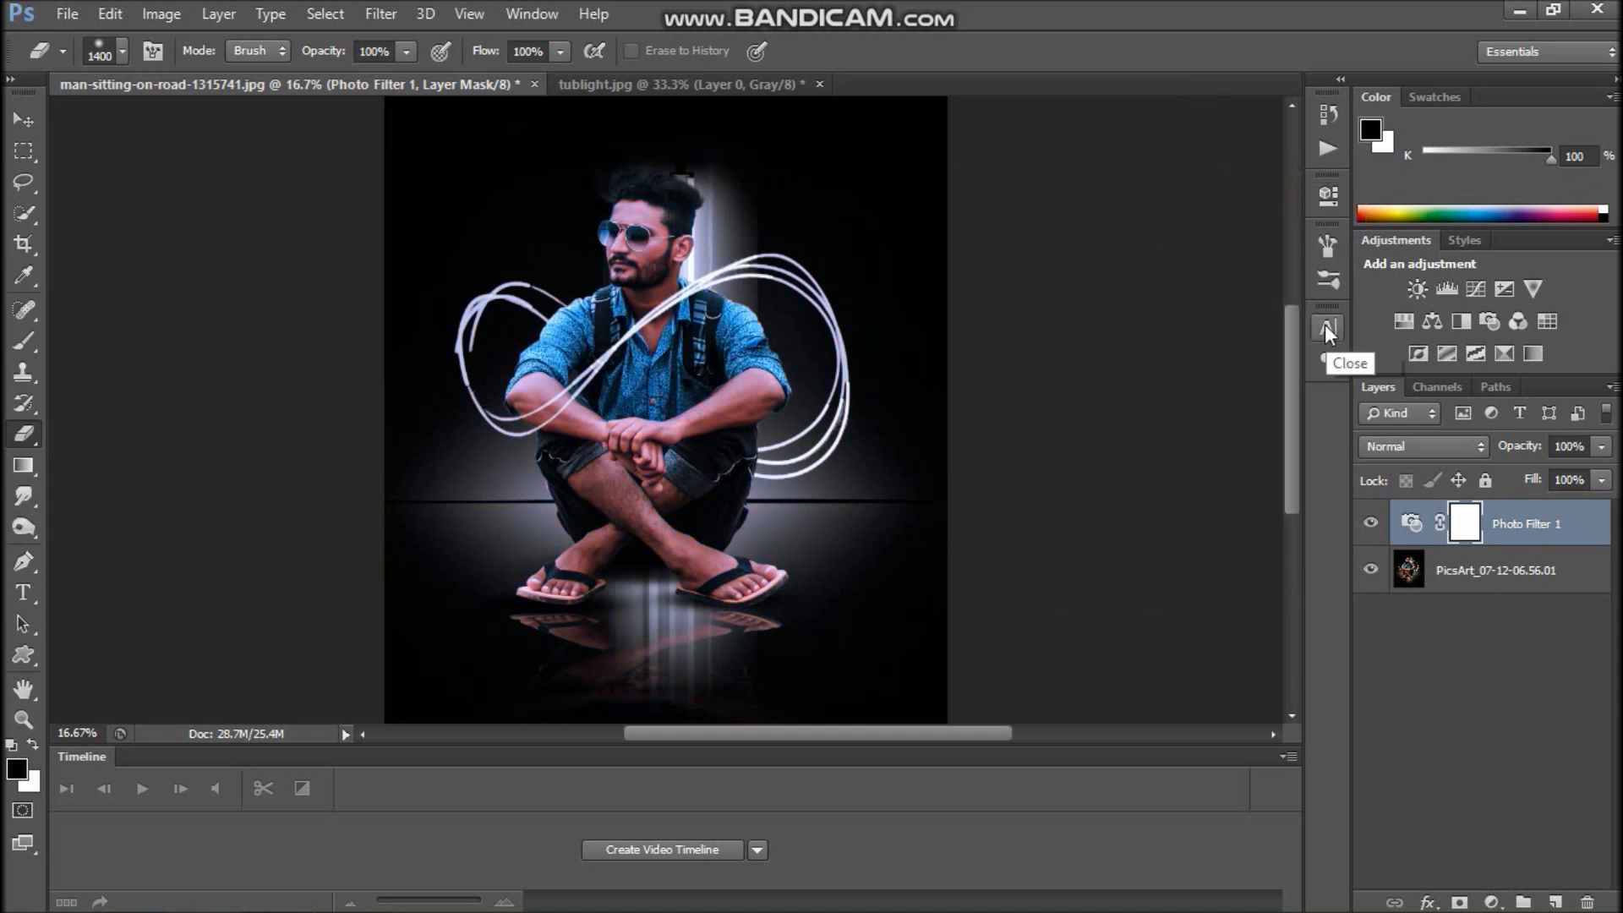
- Add a Color Lookup adjustment above the merged image layer, using the FallColors.look 3DLUT file
left_click(1489, 582)
left_click(1492, 902)
left_click(1446, 752)
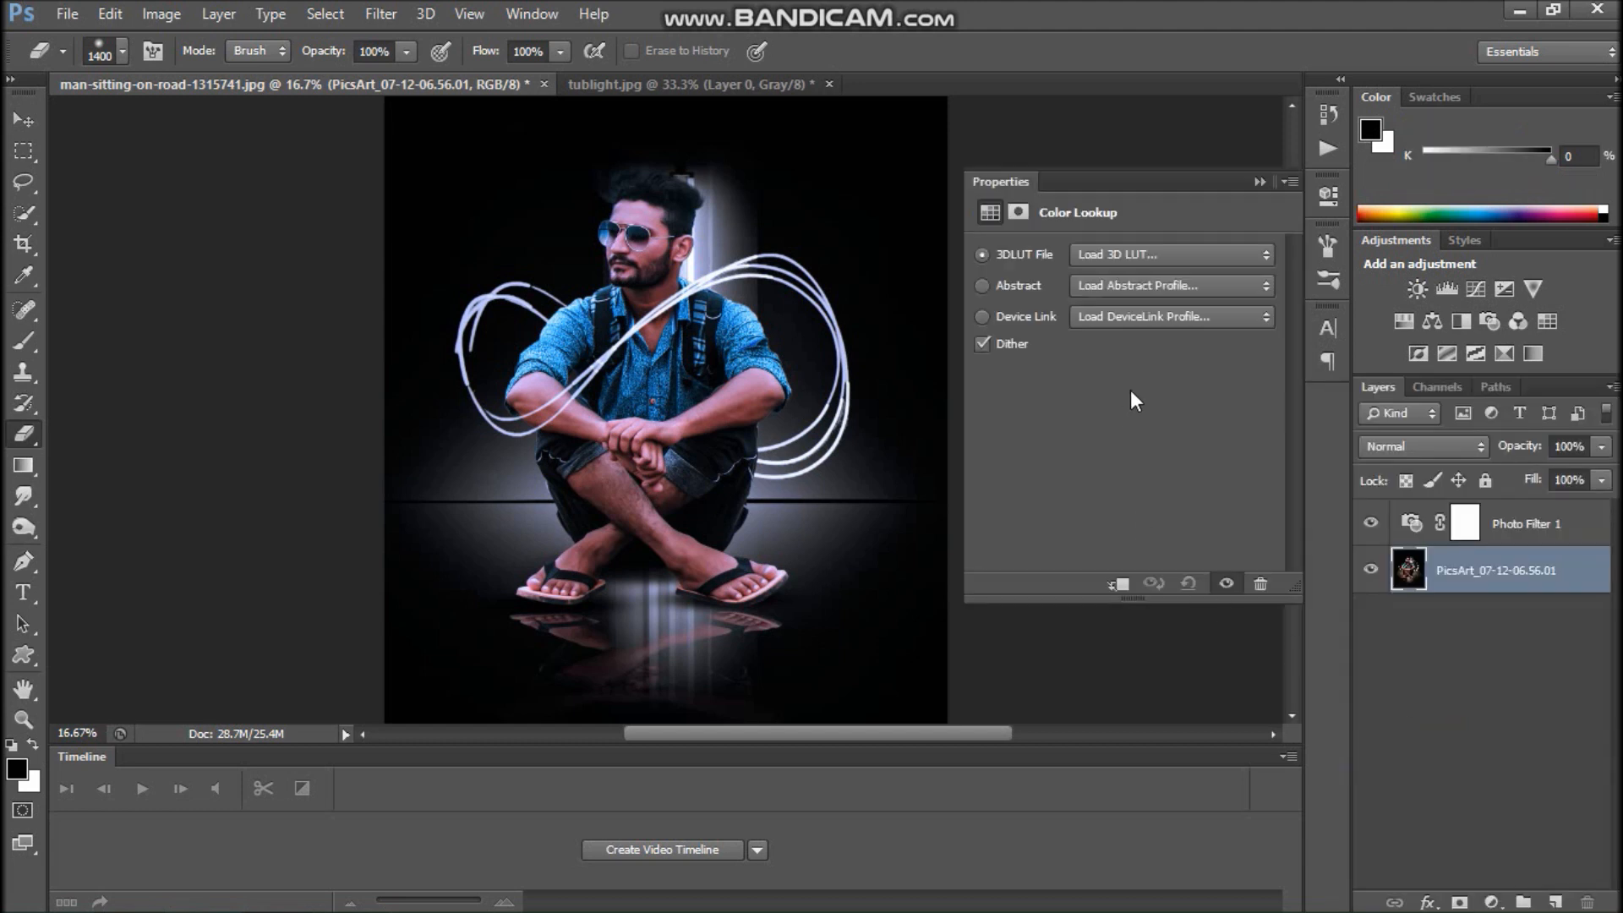
left_click(1116, 262)
left_click(1119, 262)
left_click(1133, 257)
left_click(1145, 345)
key("Down")
key("Down")
key("Down")
key("Down")
key("Down")
key("Down")
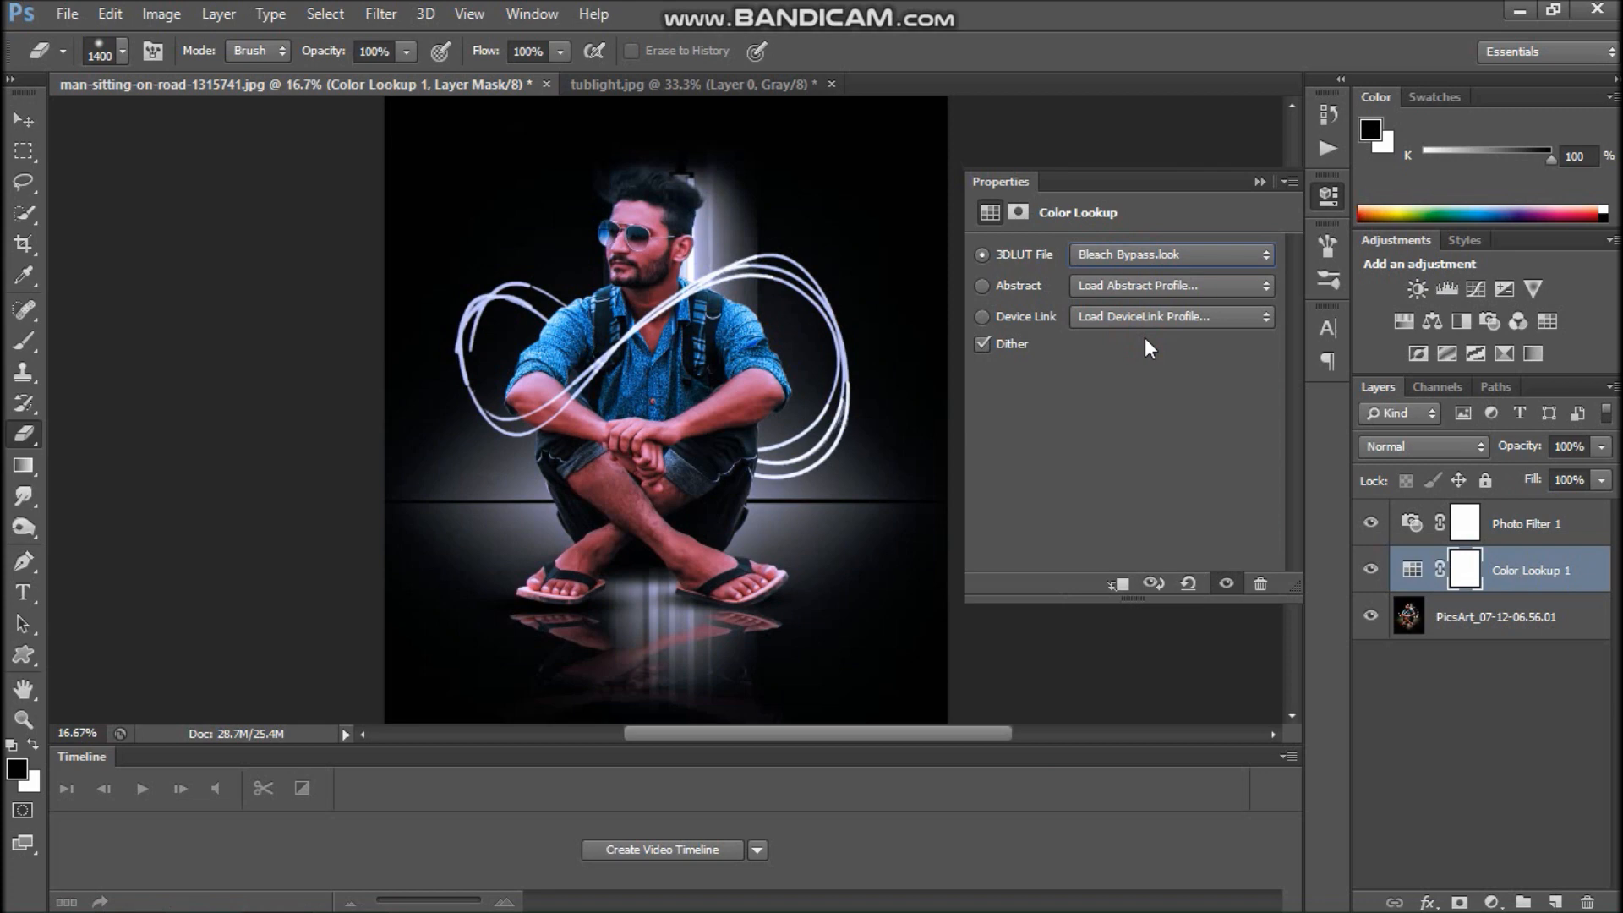
key("Down")
key("Down")
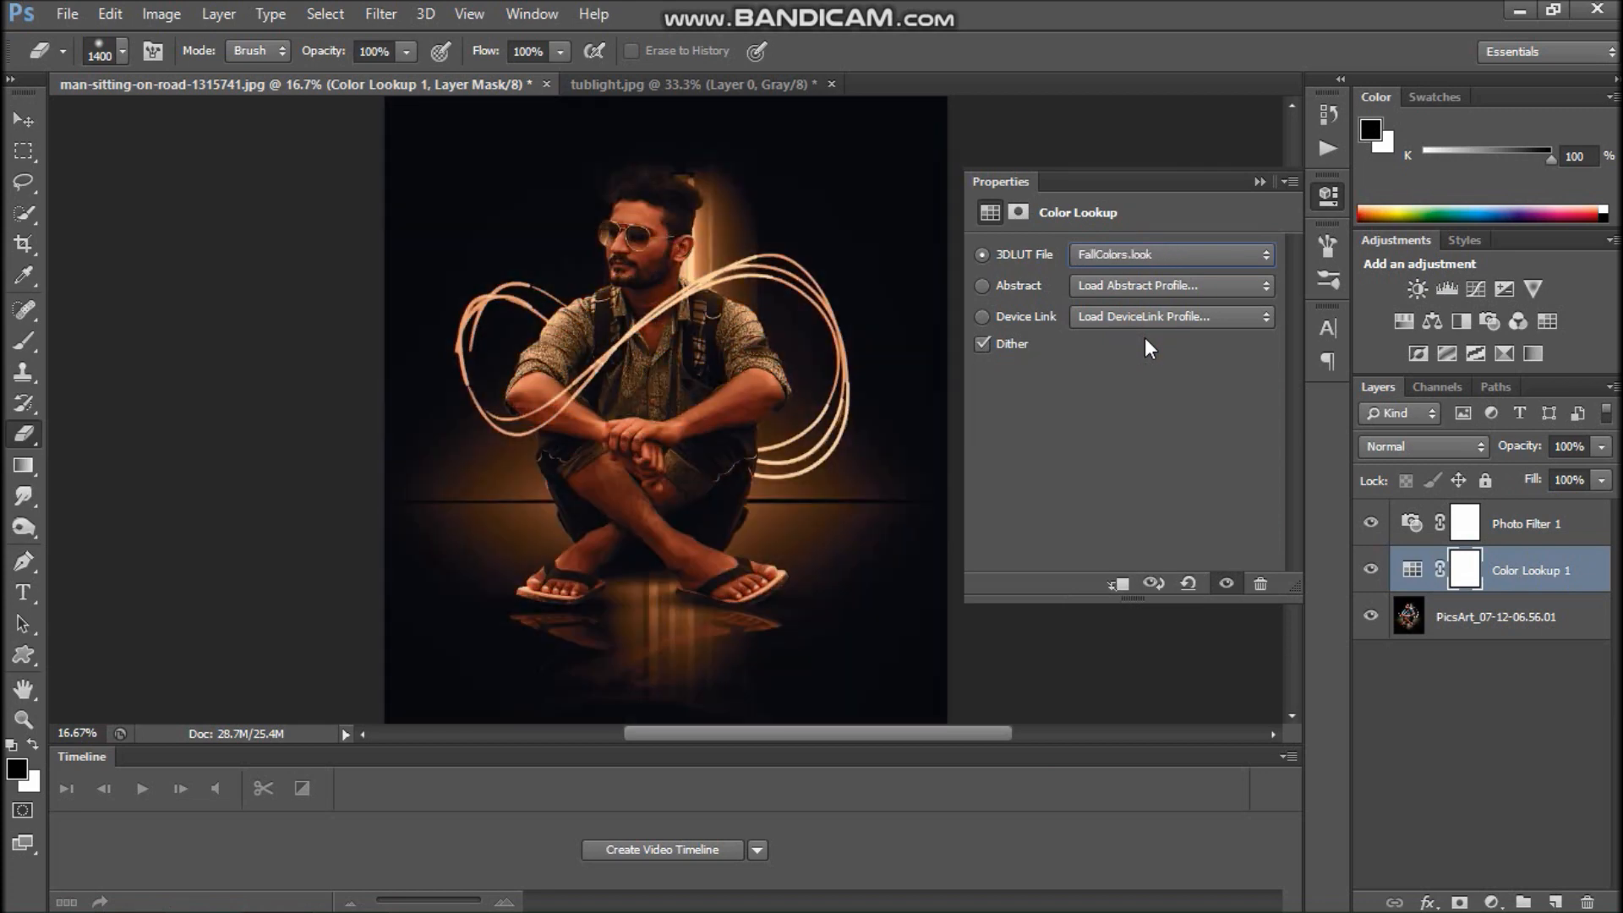
- Set the Color Lookup layer's opacity to about 53%
left_click(1601, 447)
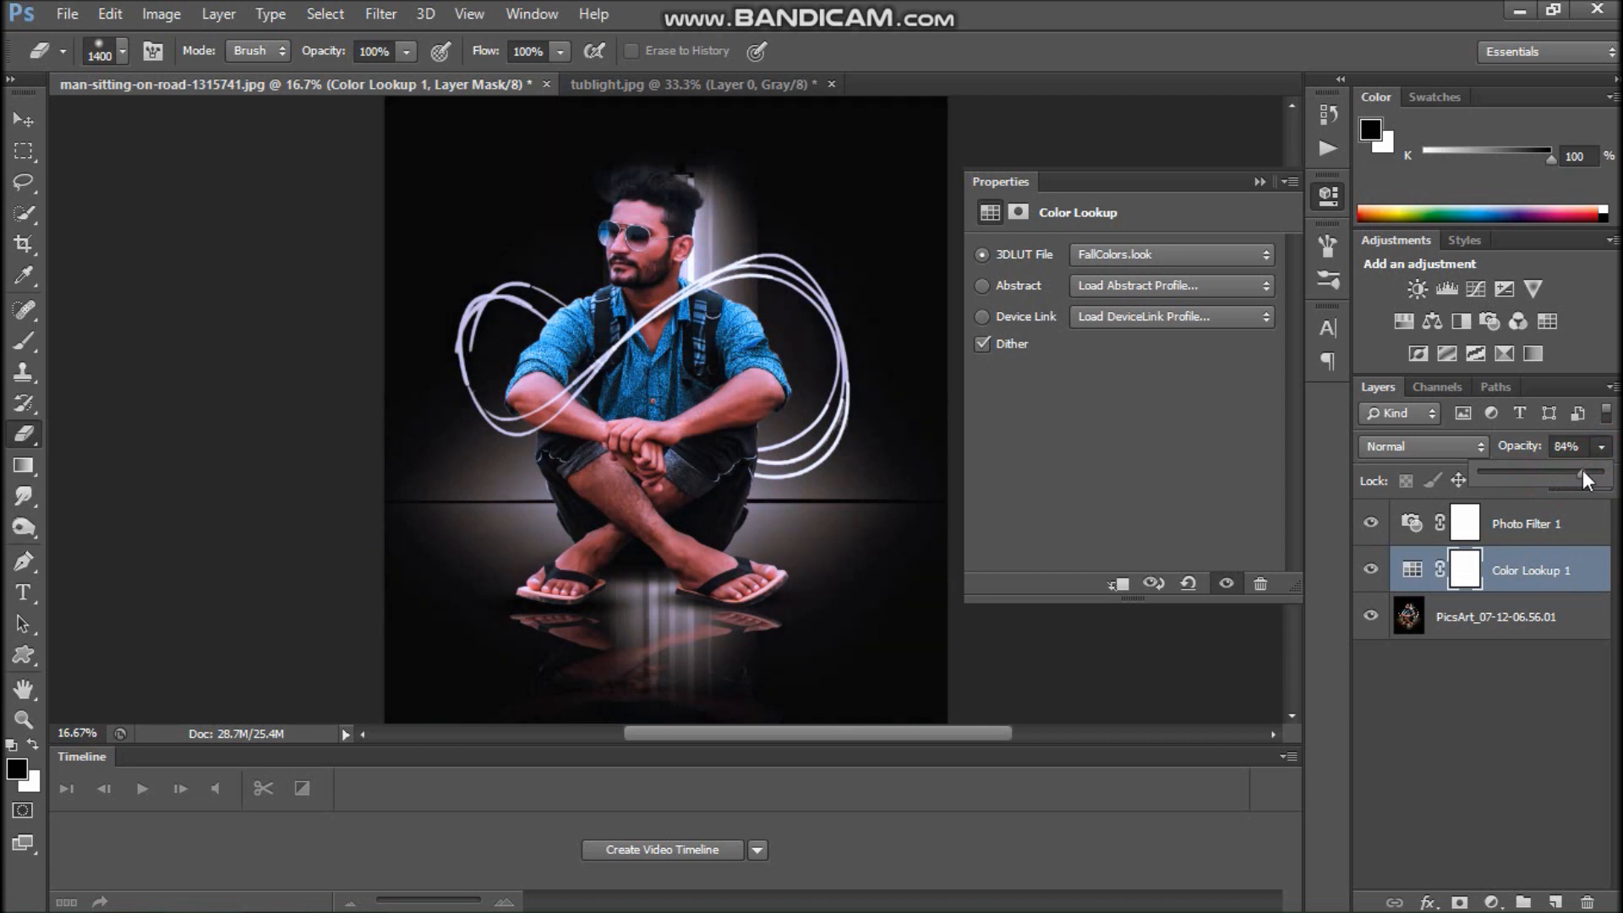
left_click(1258, 182)
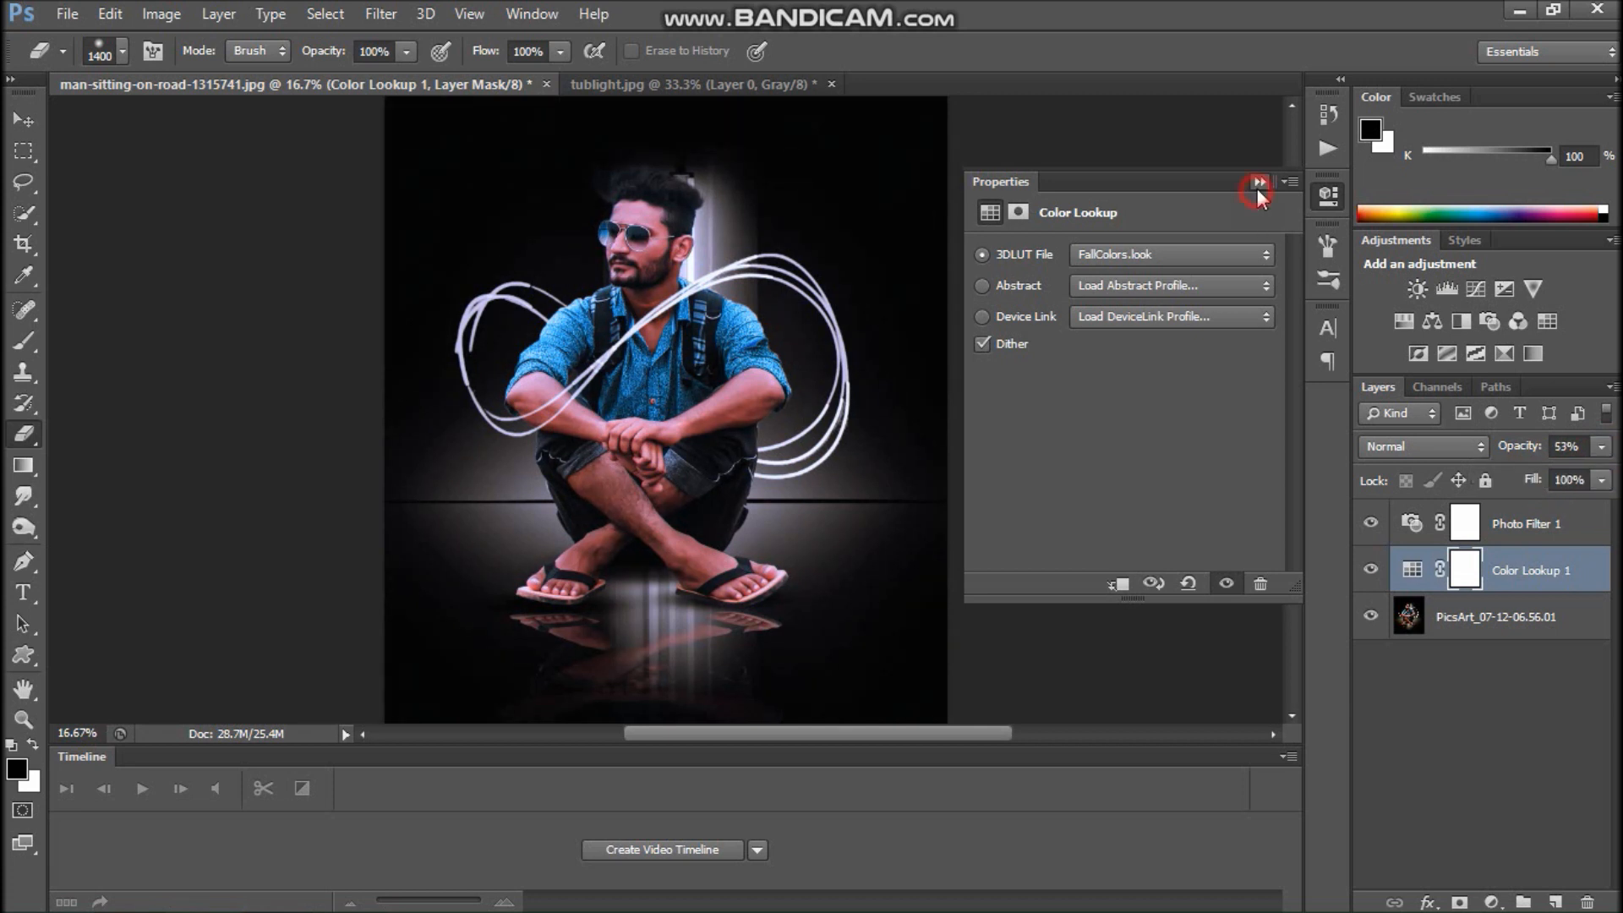
left_click(1258, 182)
- Place the logo image "avtar under 10kb" above the Color Lookup layer and rasterize it
scroll(742, 450, "down", 1)
scroll(742, 450, "up", 3)
scroll(742, 450, "down", 1)
left_click(67, 13)
left_click(89, 403)
left_click(466, 332)
double_click(671, 336)
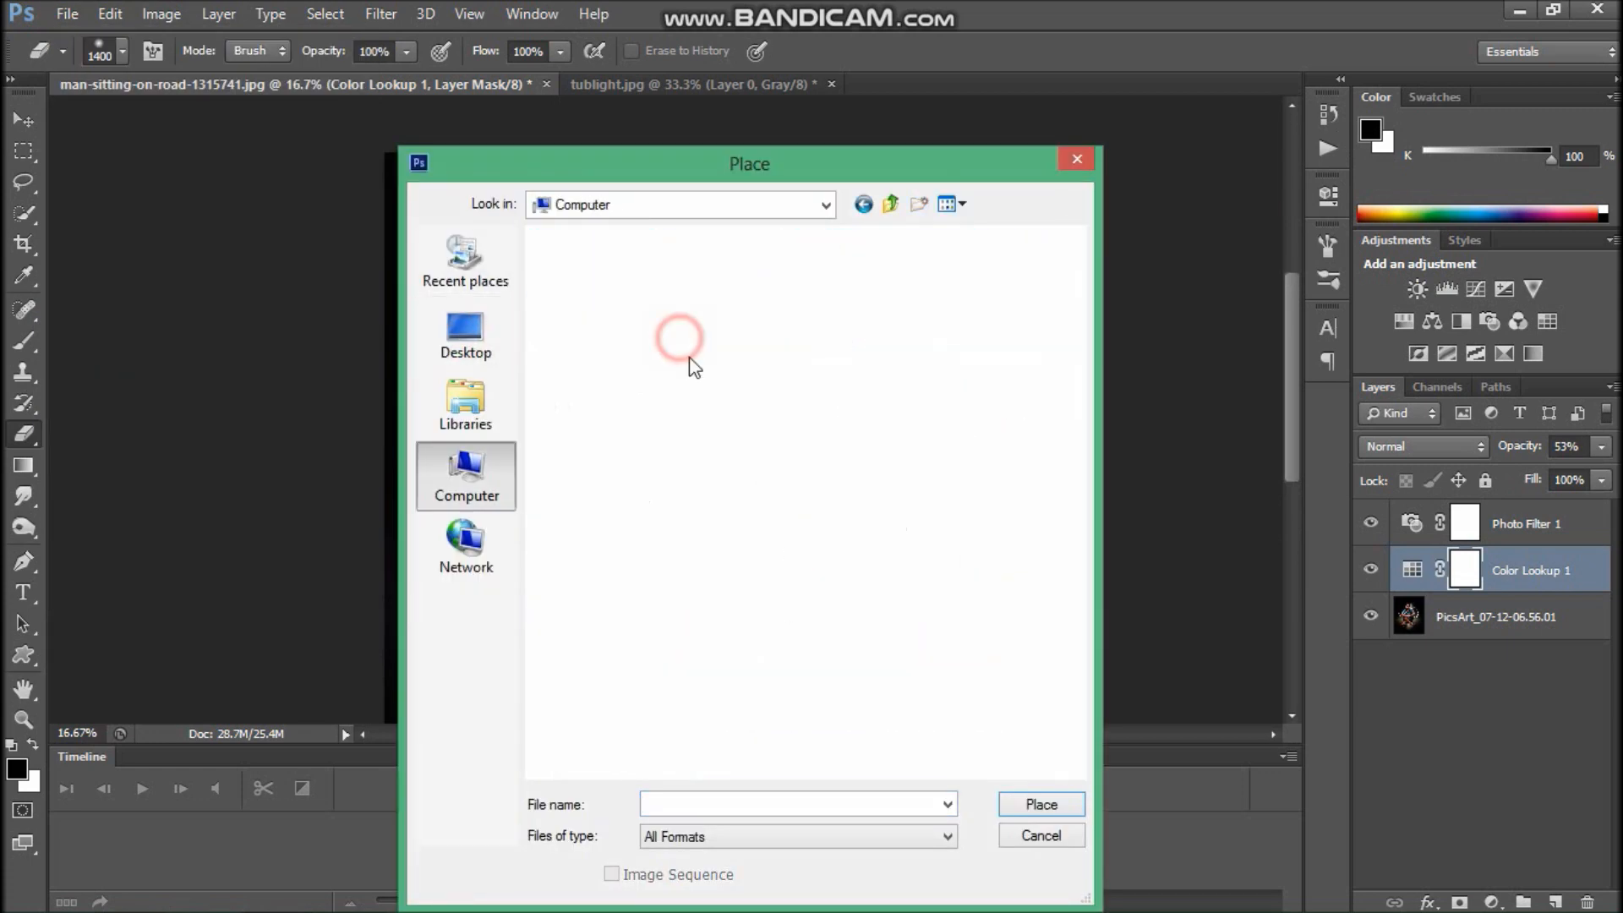
left_click(693, 363)
double_click(693, 364)
double_click(583, 265)
double_click(608, 489)
double_click(606, 288)
double_click(575, 421)
left_click_drag(682, 421, 681, 413)
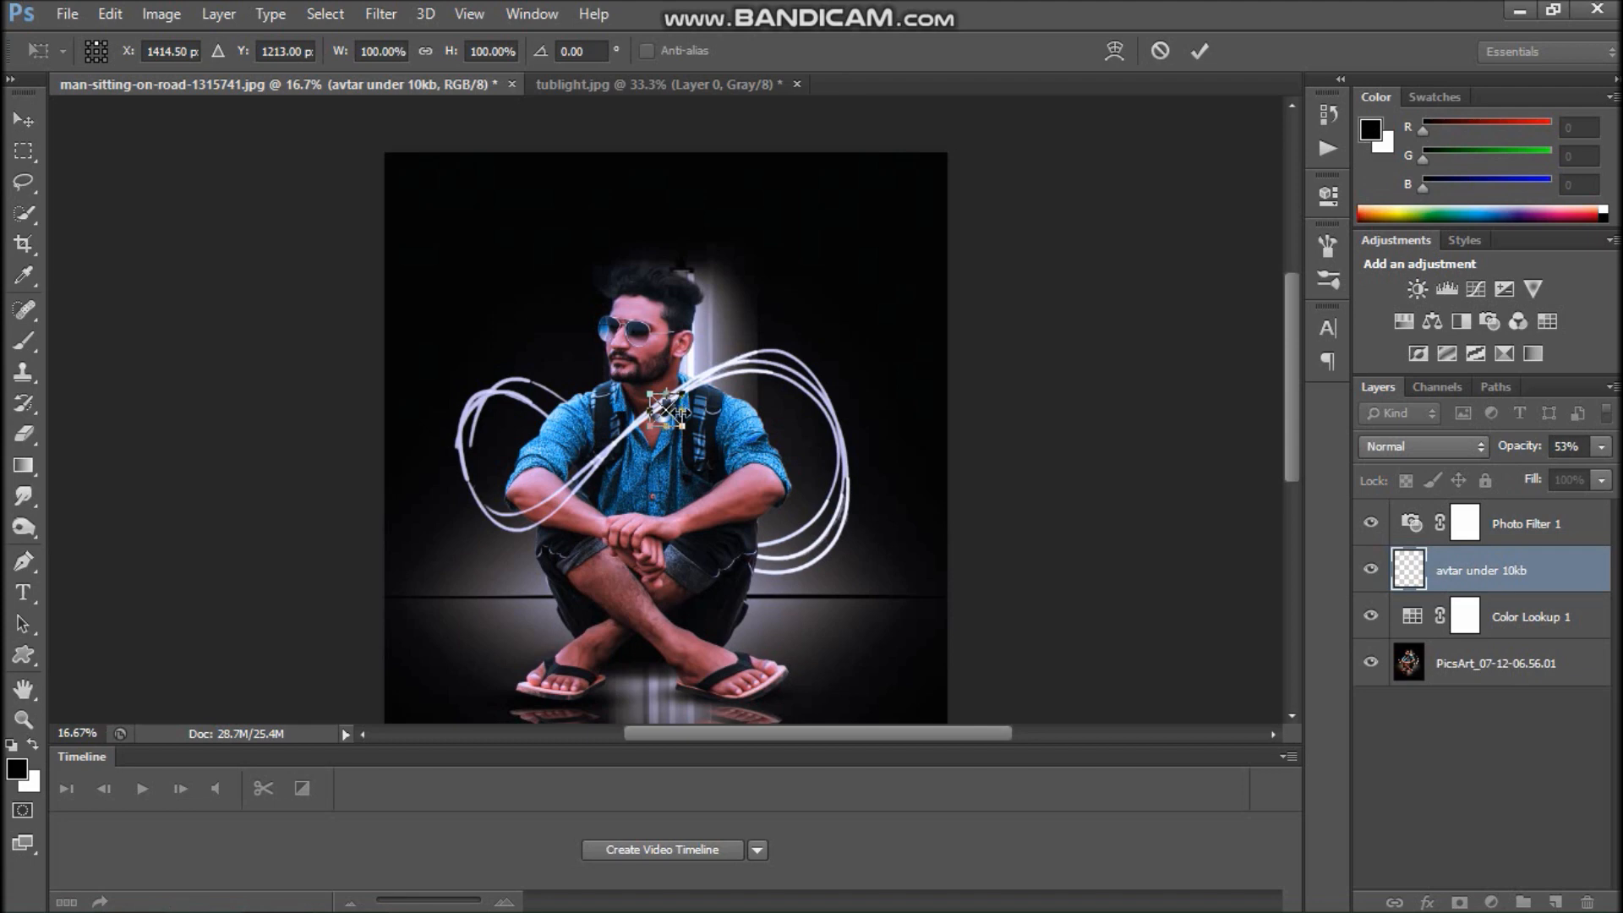
left_click(1200, 50)
key("e")
right_click(1492, 567)
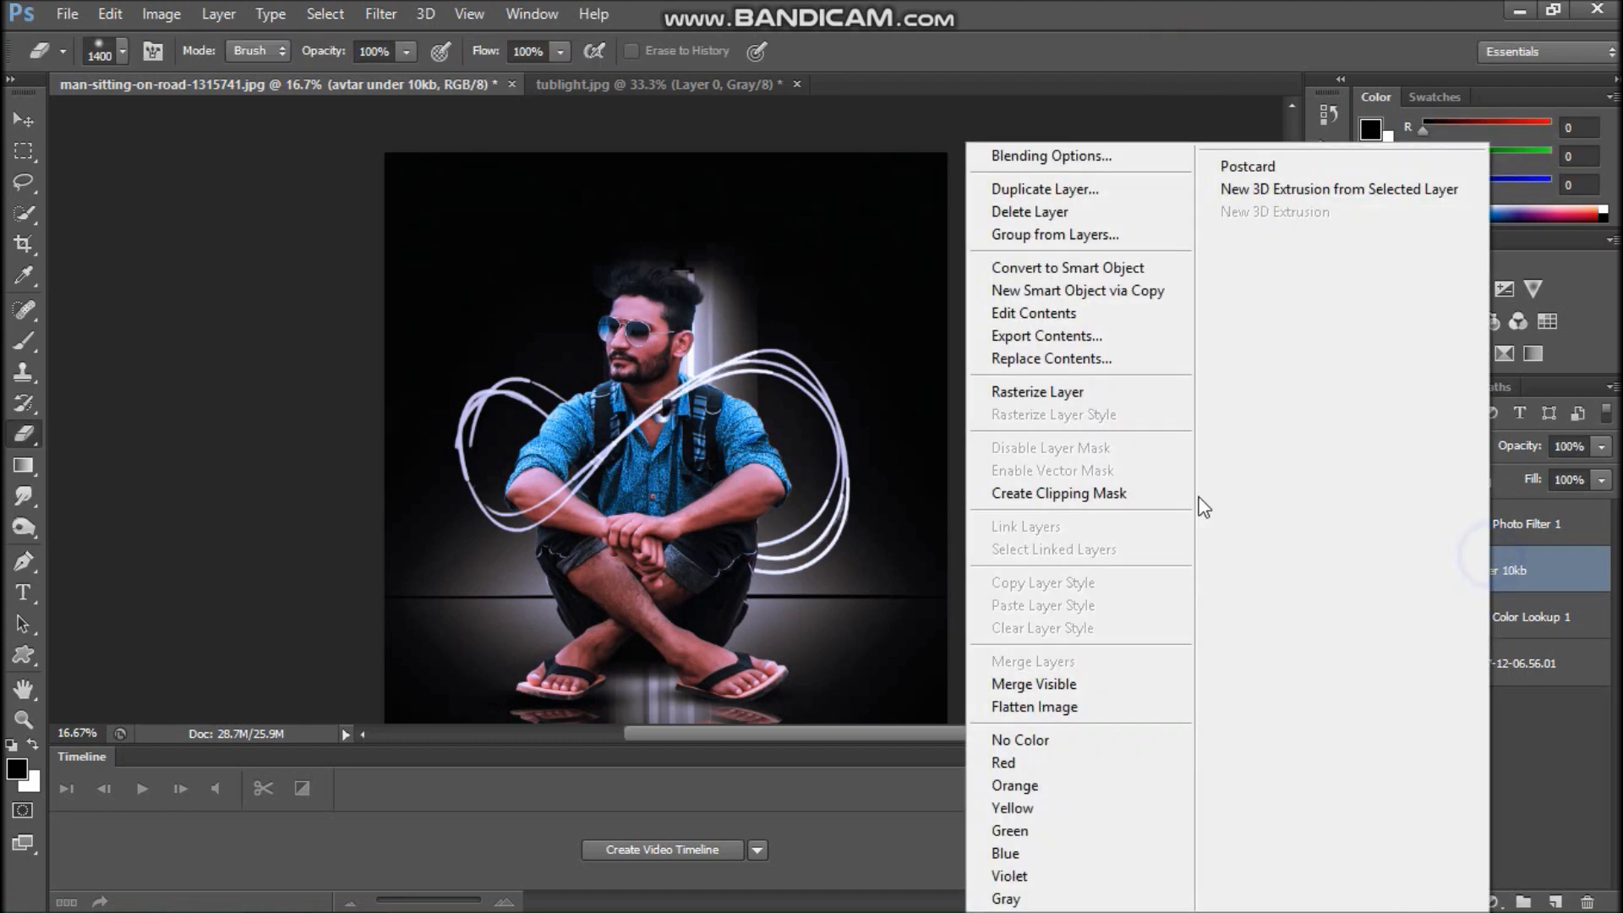
left_click(1065, 391)
- Enlarge the logo to about 147% and move it into the picture's upper-right corner
left_click(23, 120)
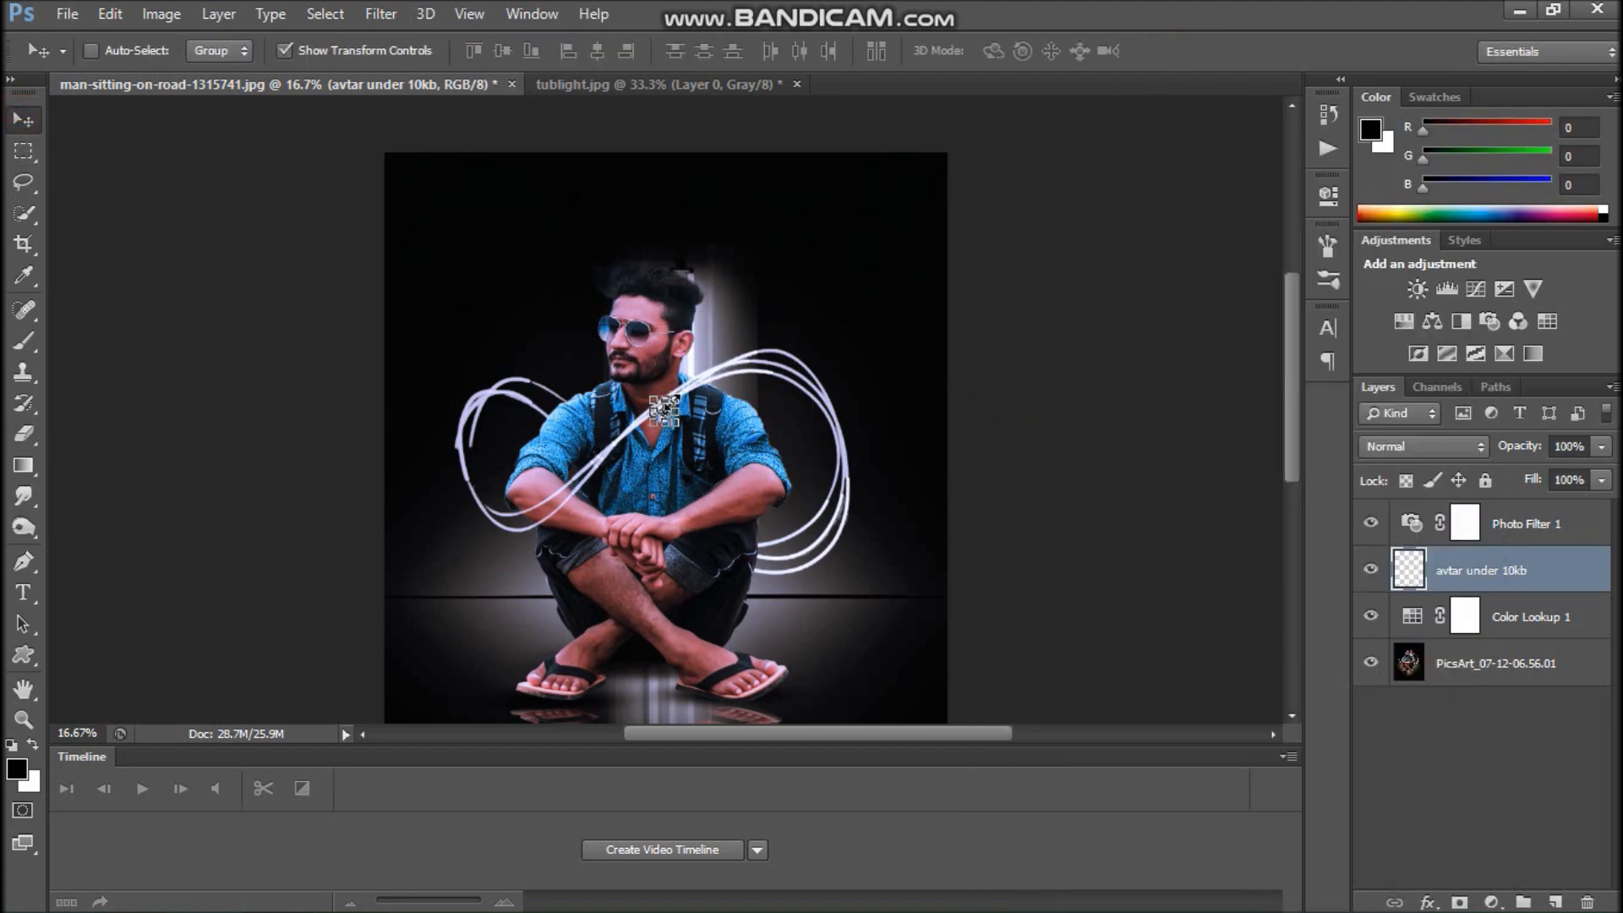
scroll(668, 412, "up", 2)
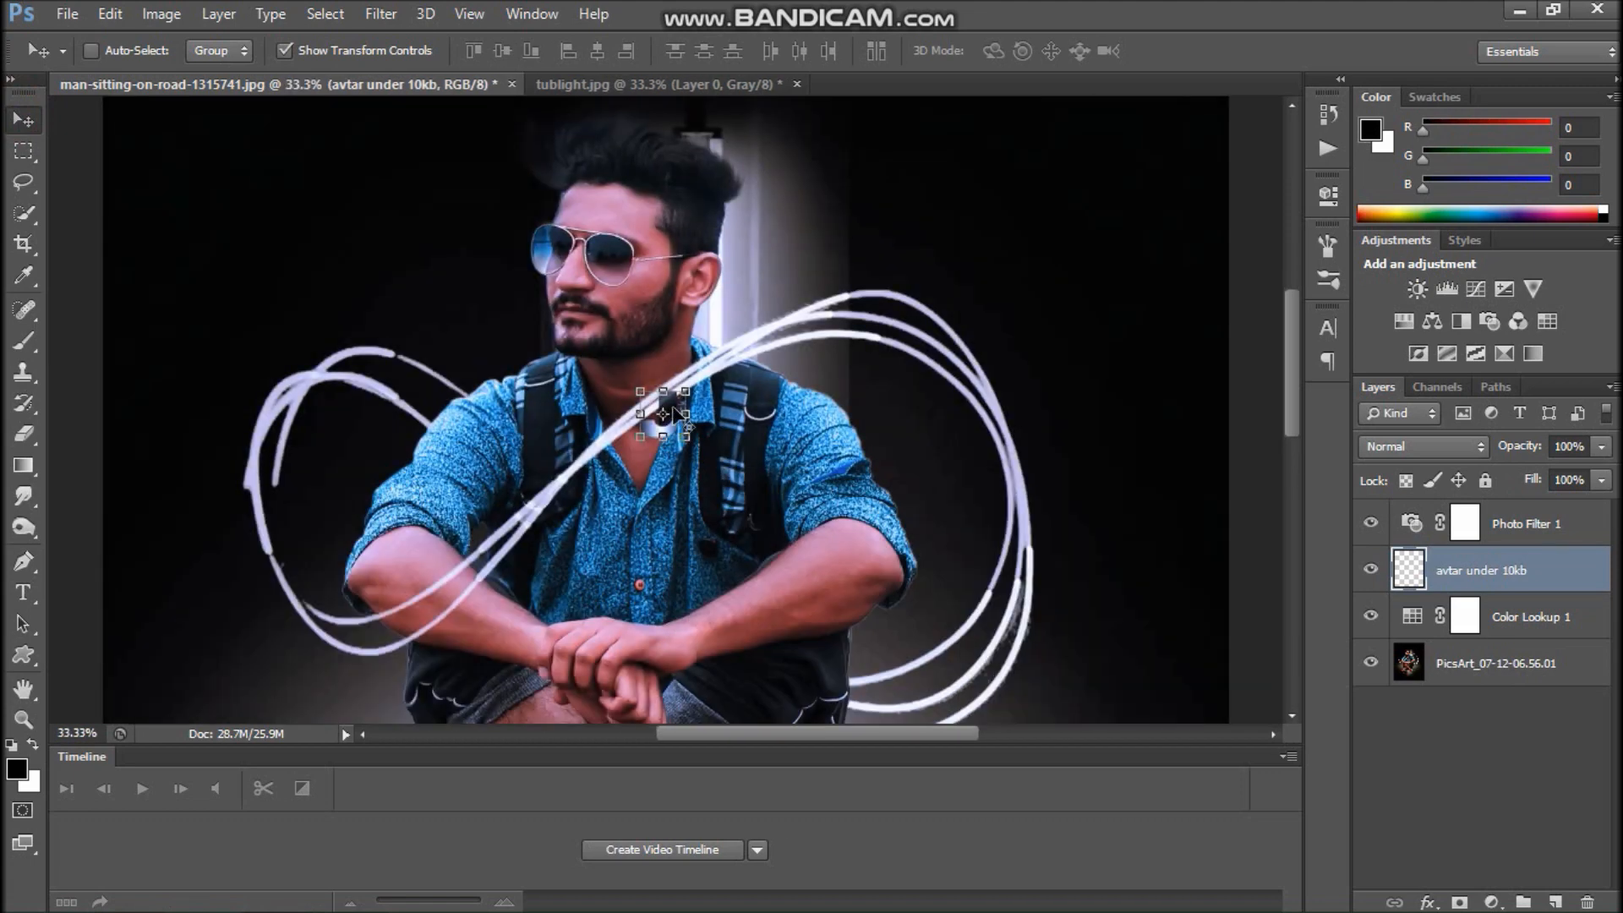
key("ctrl+t")
left_click_drag(701, 394, 1122, 176)
left_click_drag(982, 304, 845, 607)
left_click_drag(988, 479, 1017, 278)
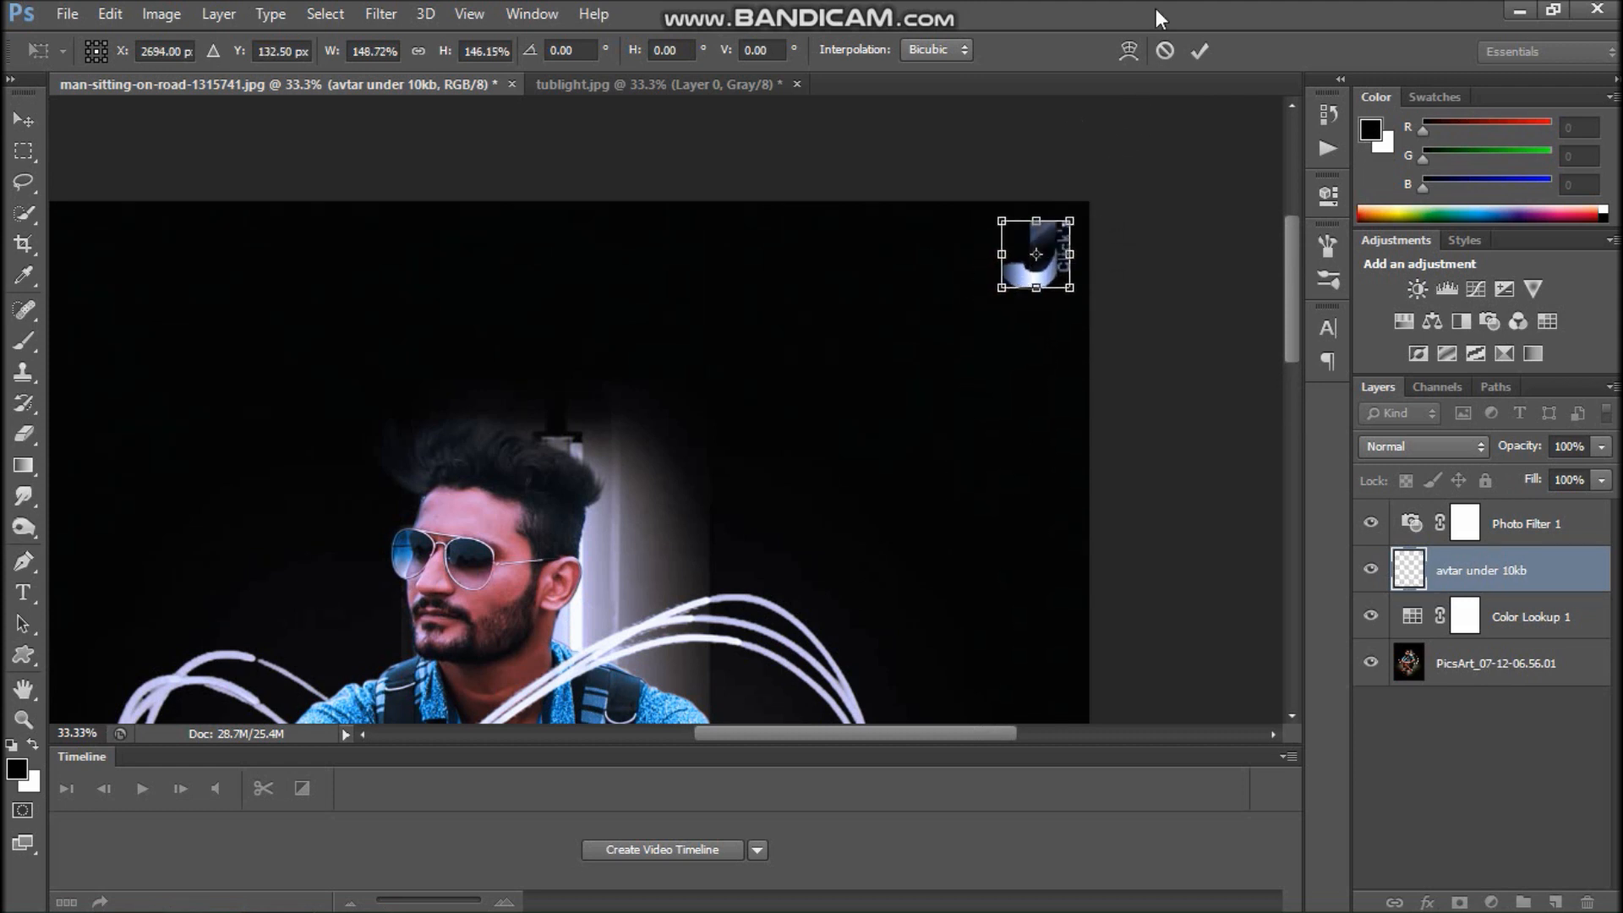
left_click(1193, 47)
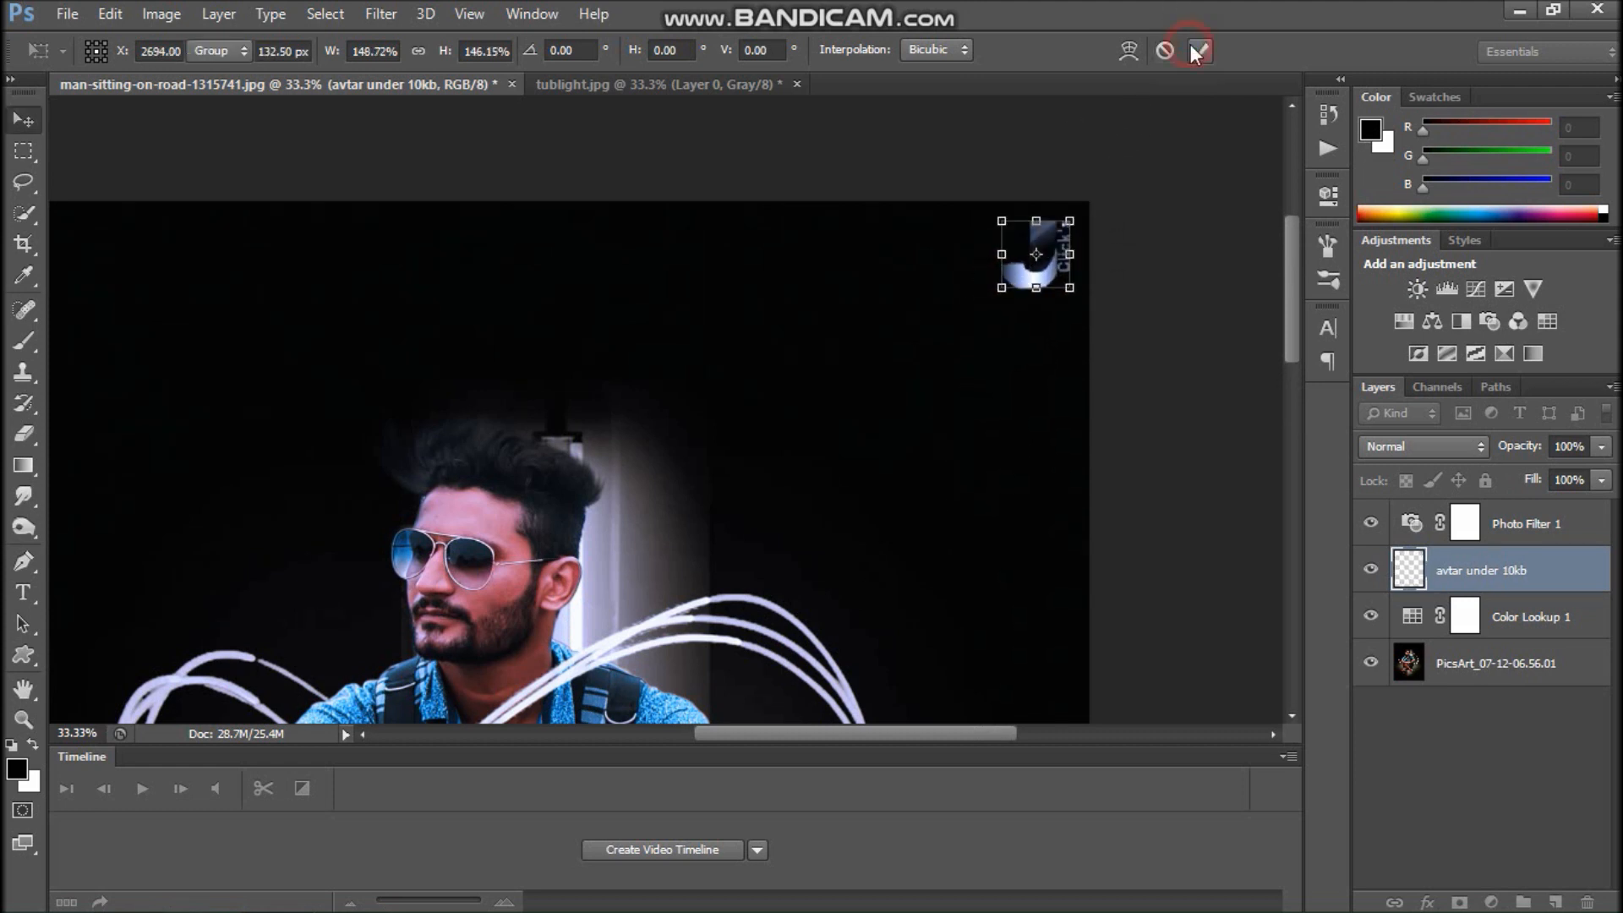
- Create a new layer beneath the logo layer and ready a white 300 px brush
left_click(1555, 903)
left_click_drag(1523, 583, 1599, 626)
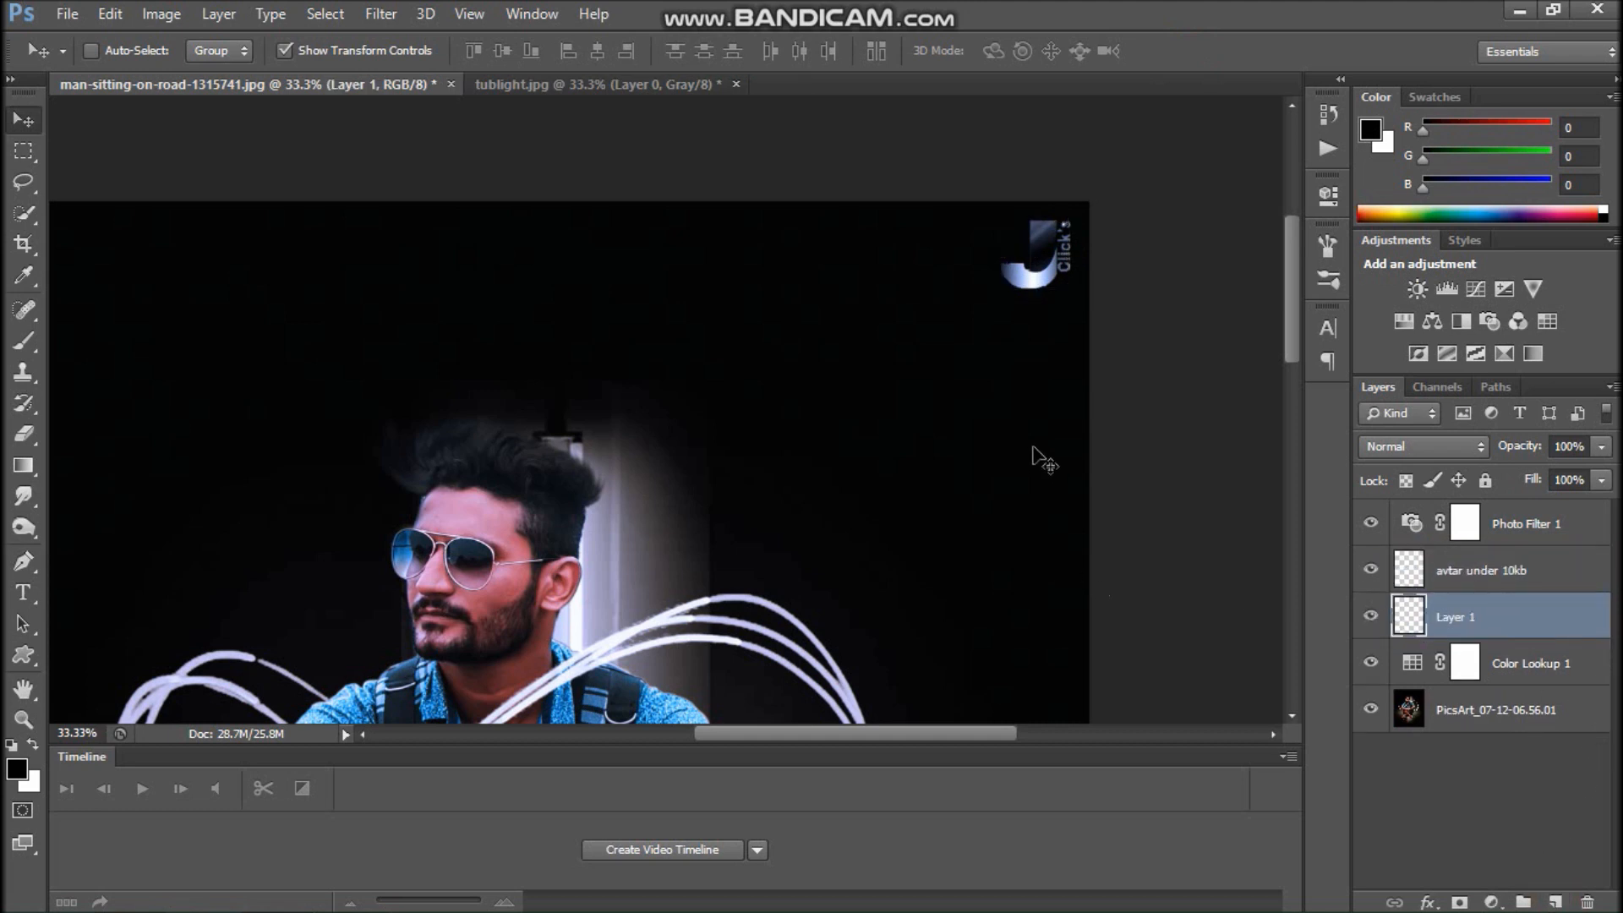
key("b")
key("bracketright")
key("bracketright")
key("x")
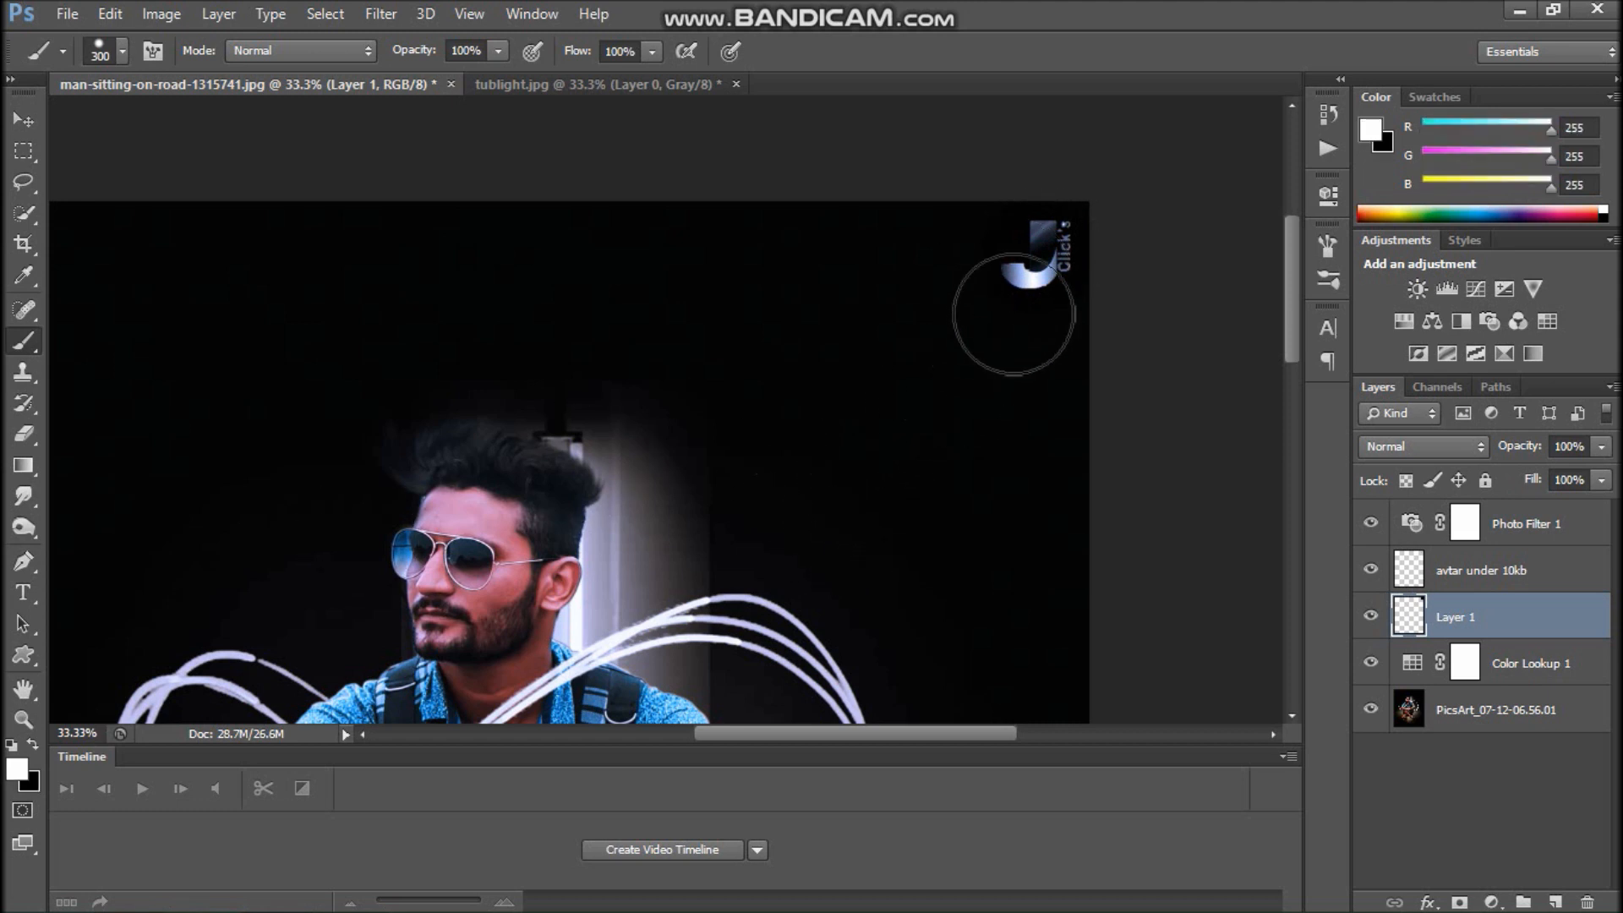
- Paint a soft white glow behind the logo with repeated brush dabs, and undo the last dab
right_click(986, 261)
double_click(1025, 457)
left_click(1026, 270)
left_click(1028, 264)
left_click(1028, 264)
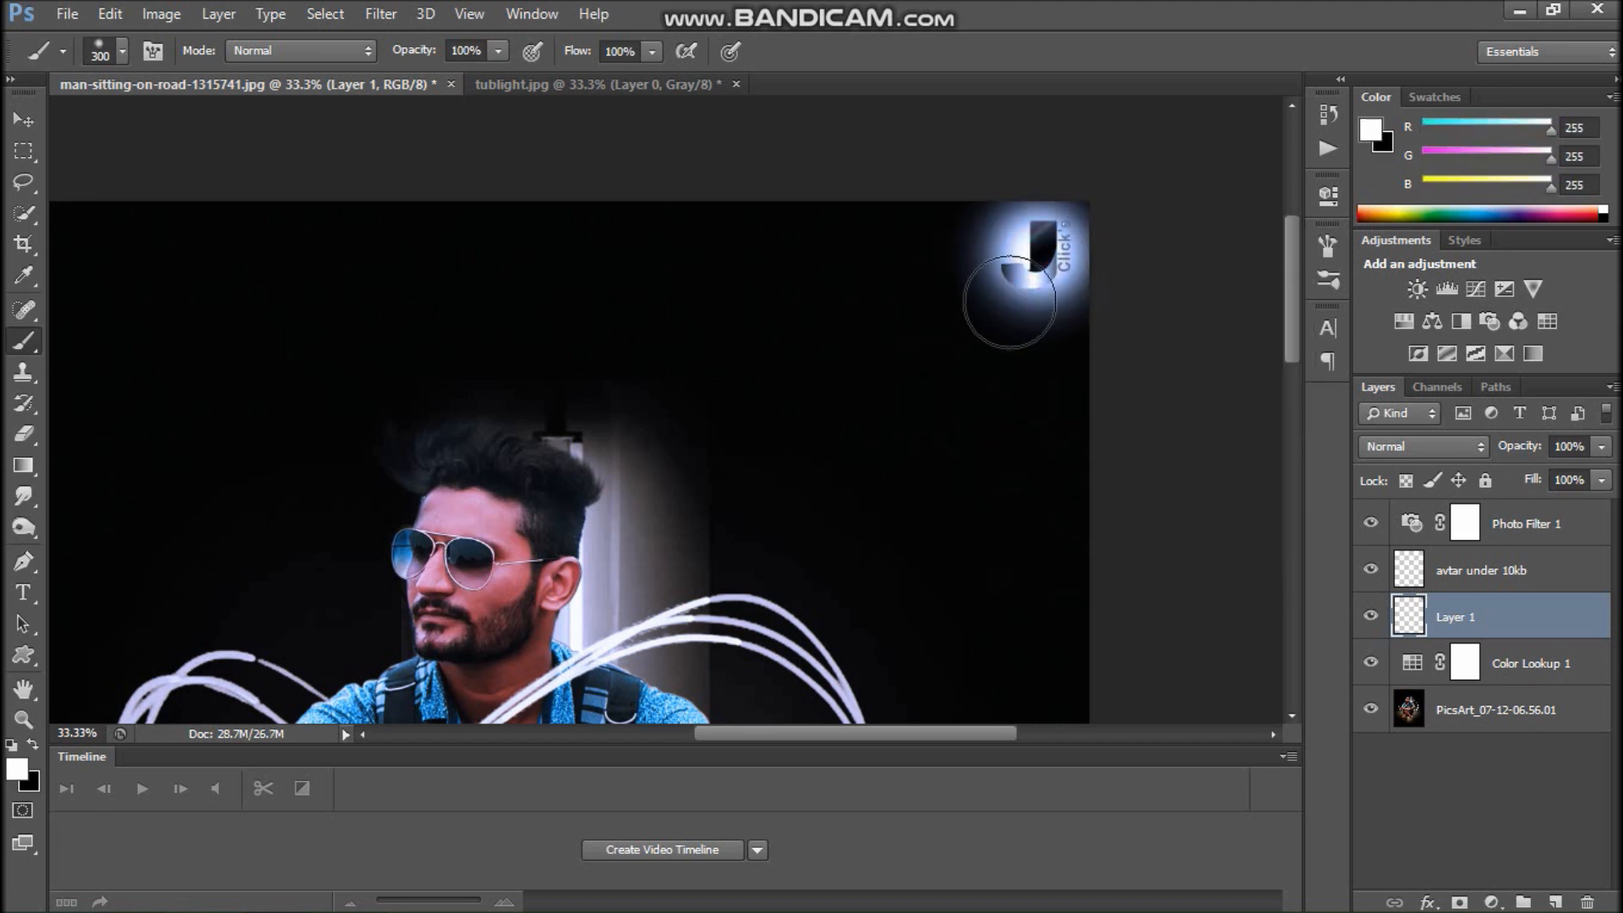
key("ctrl+z")
key("ctrl+minus")
key("ctrl+minus")
key("ctrl+minus")
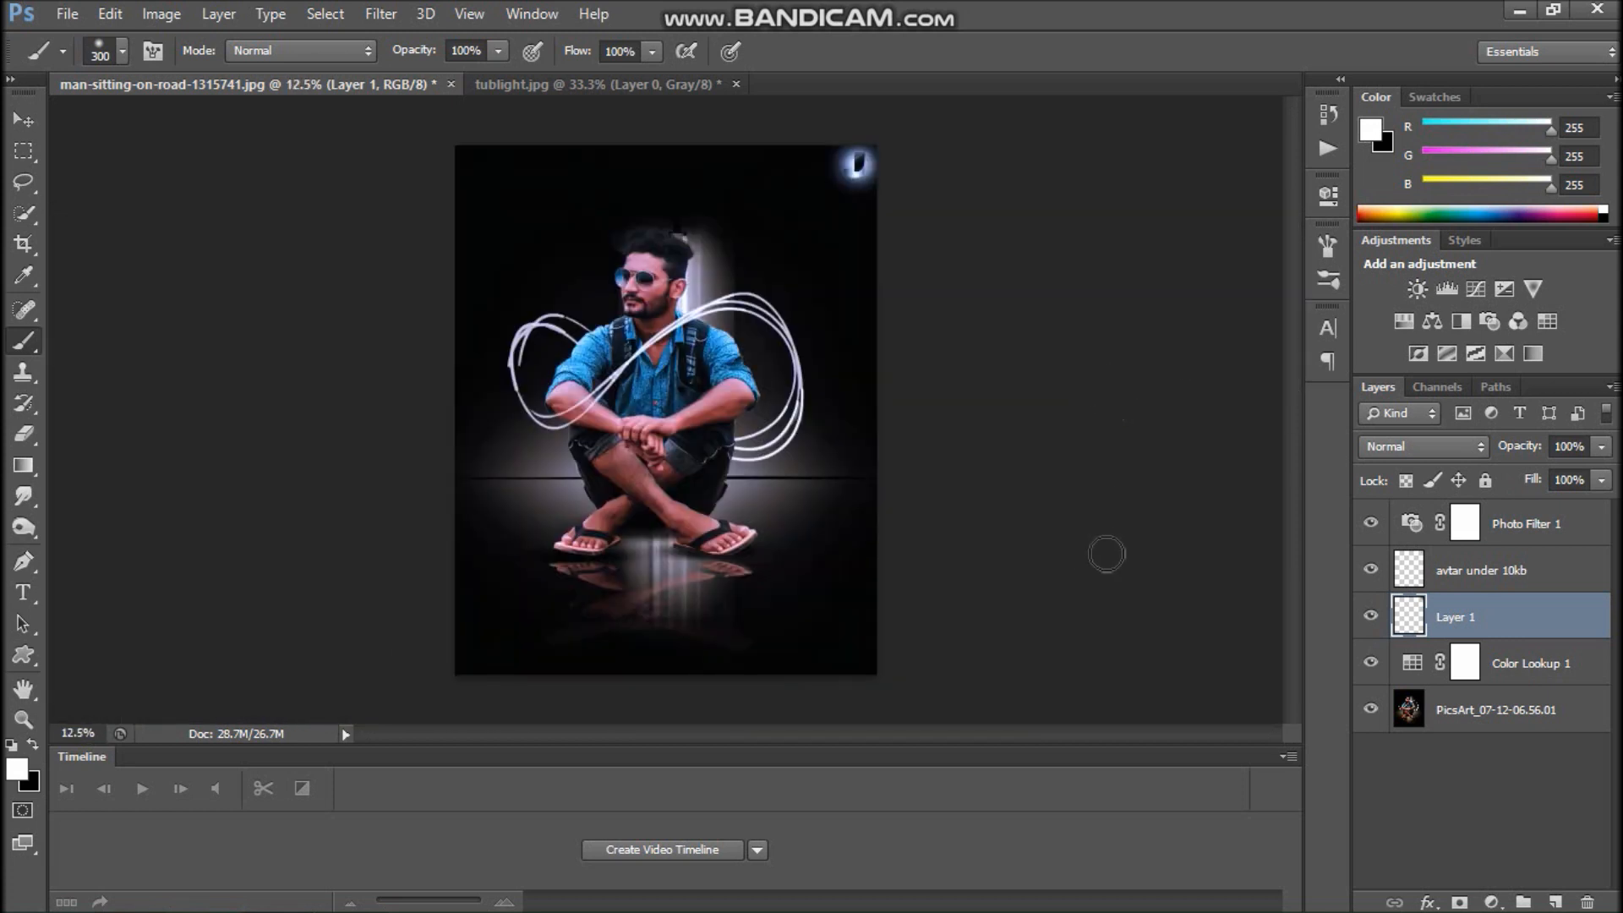
- Add the white text "TUBE" in Tunga Bold at 72 pt below the man's feet, above the Photo Filter layer
key("t")
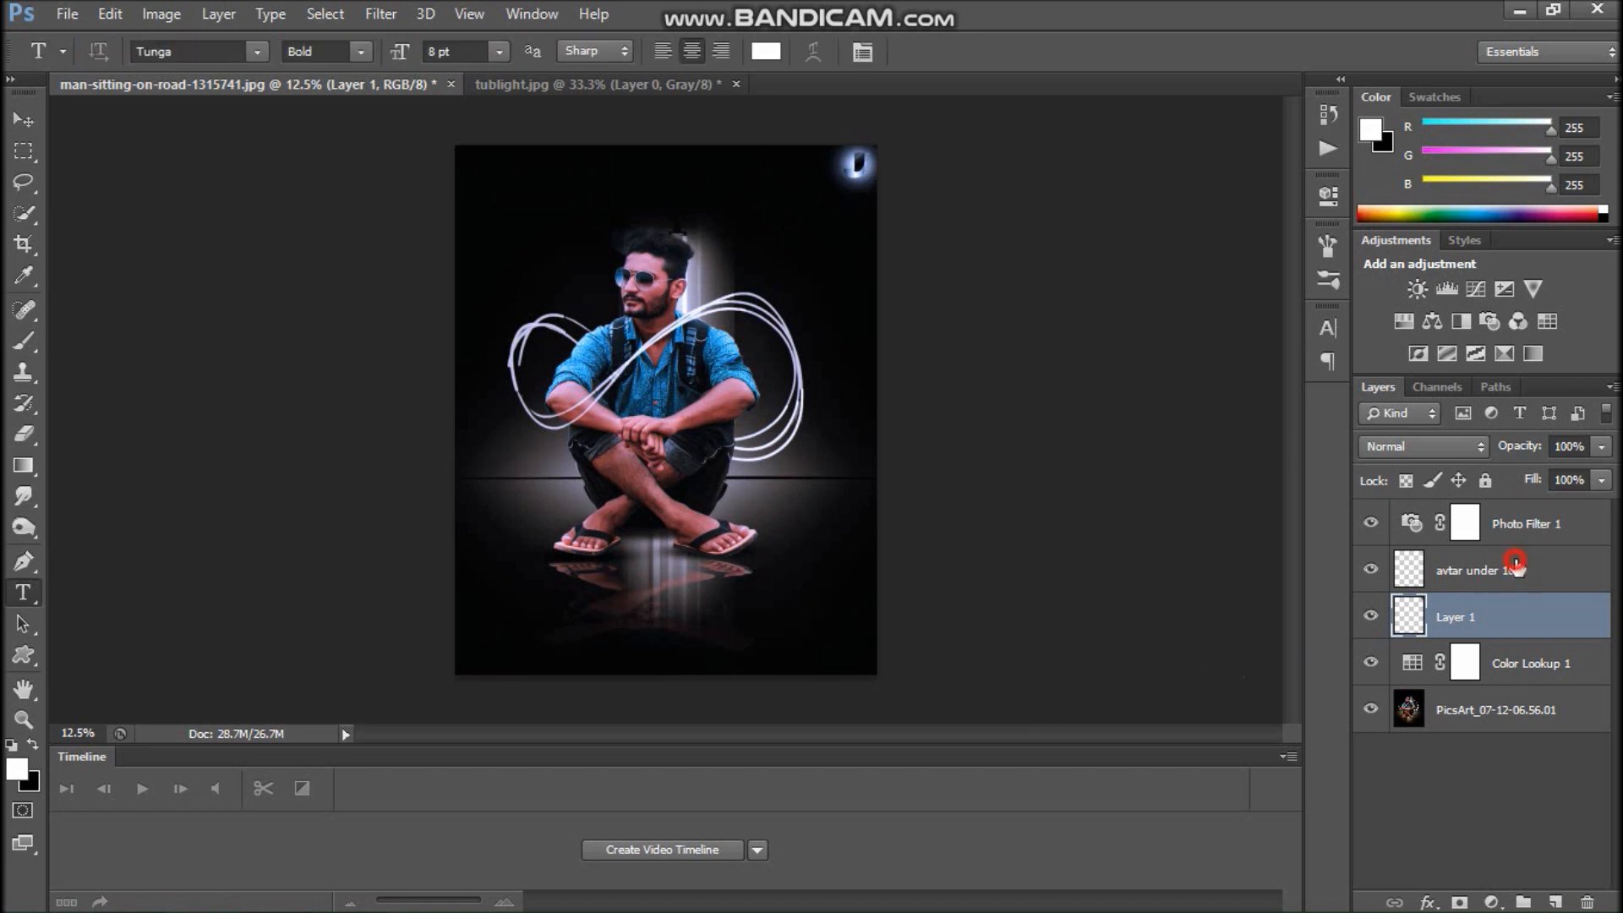
left_click(1536, 525)
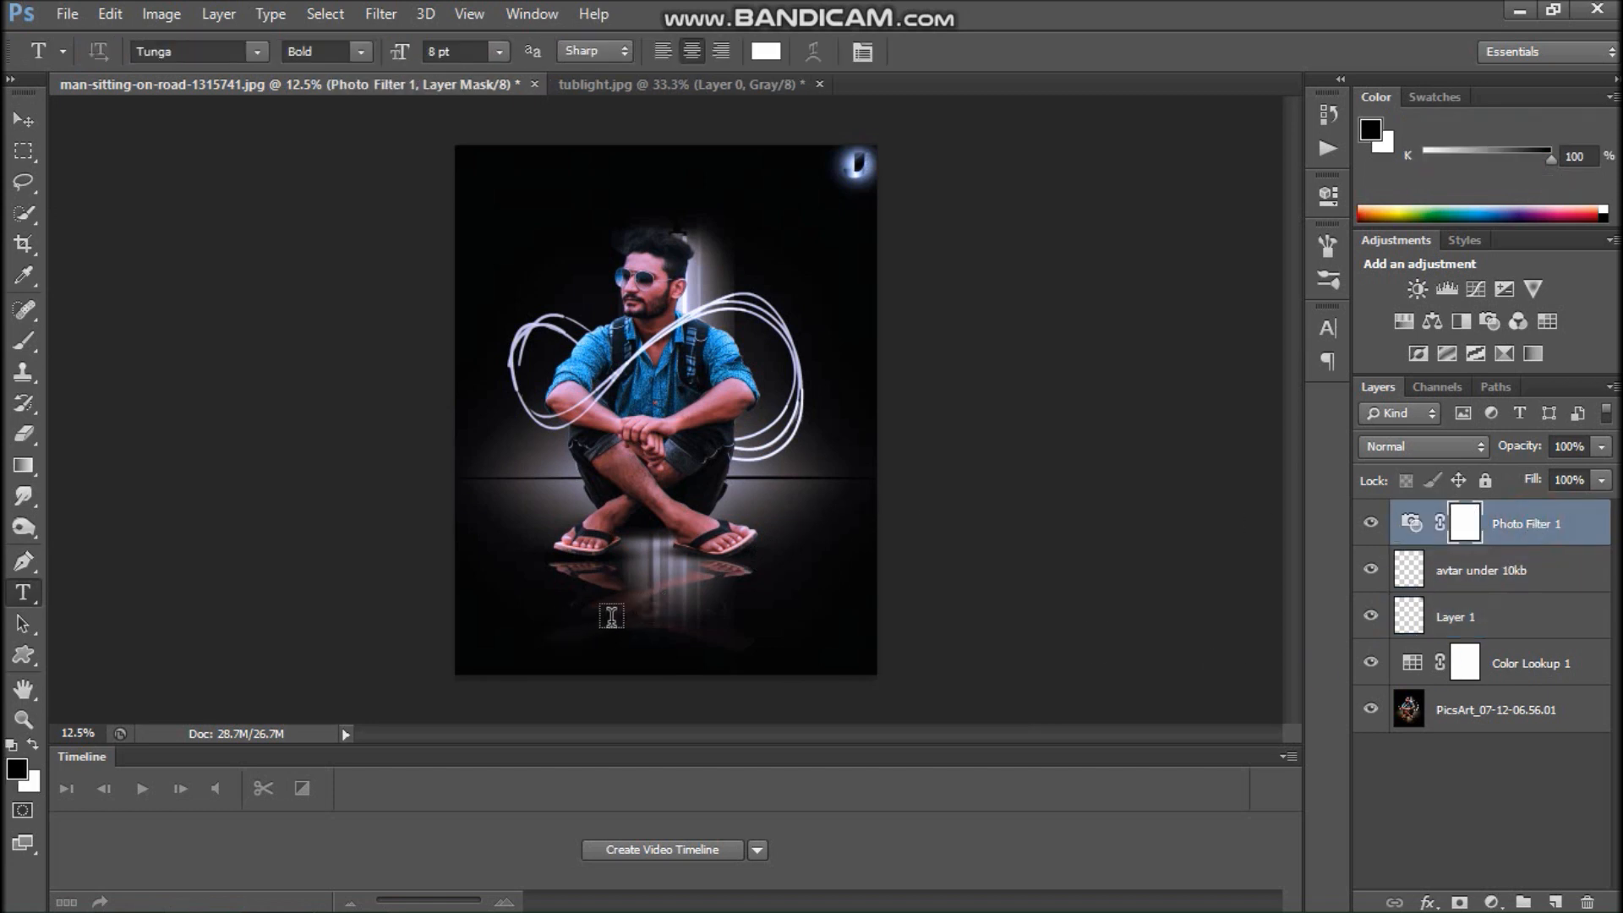
left_click(641, 600)
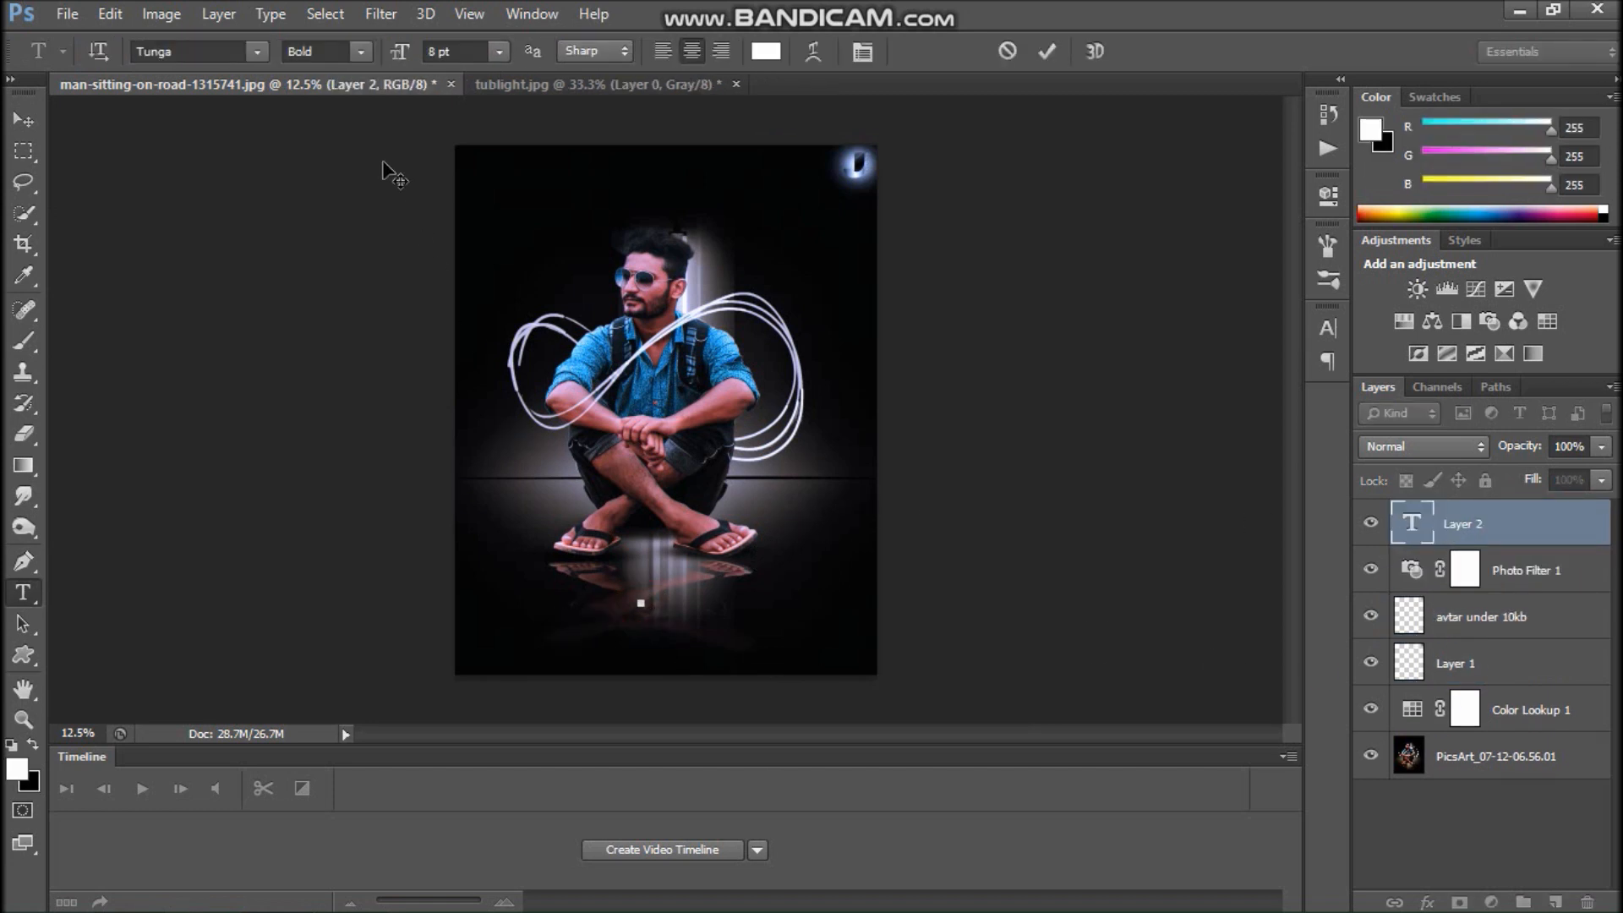
left_click(498, 51)
left_click(498, 454)
type("TUBE")
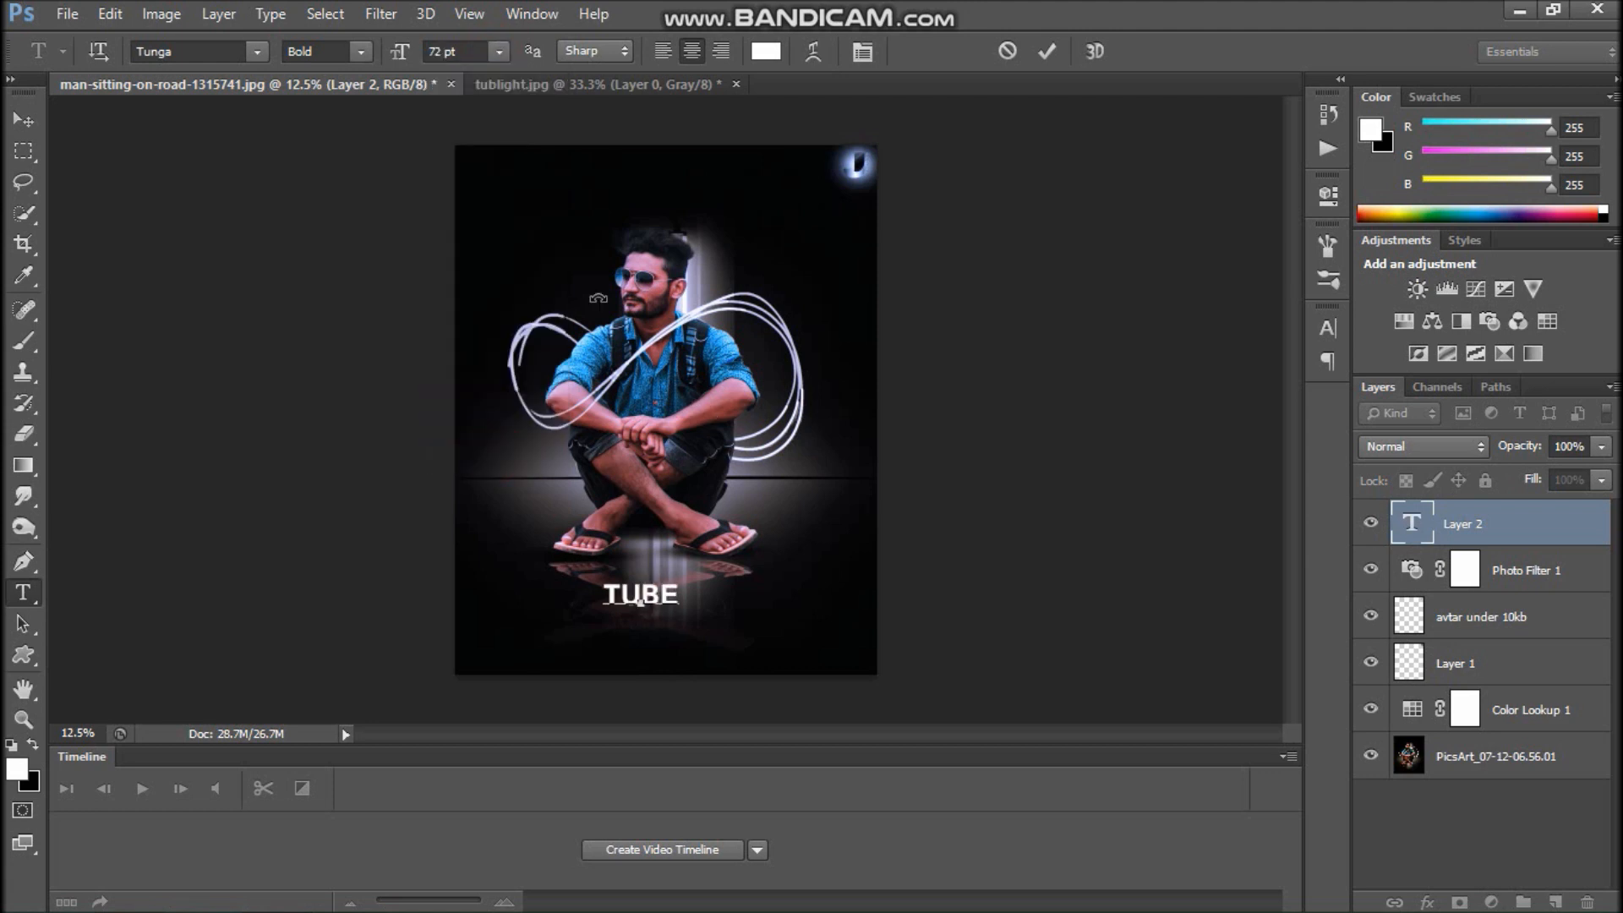
- Enlarge the "TUBE" text to about 303 pt and center it over the reflection below the man's feet
left_click_drag(681, 576, 782, 473)
left_click_drag(764, 518, 747, 542)
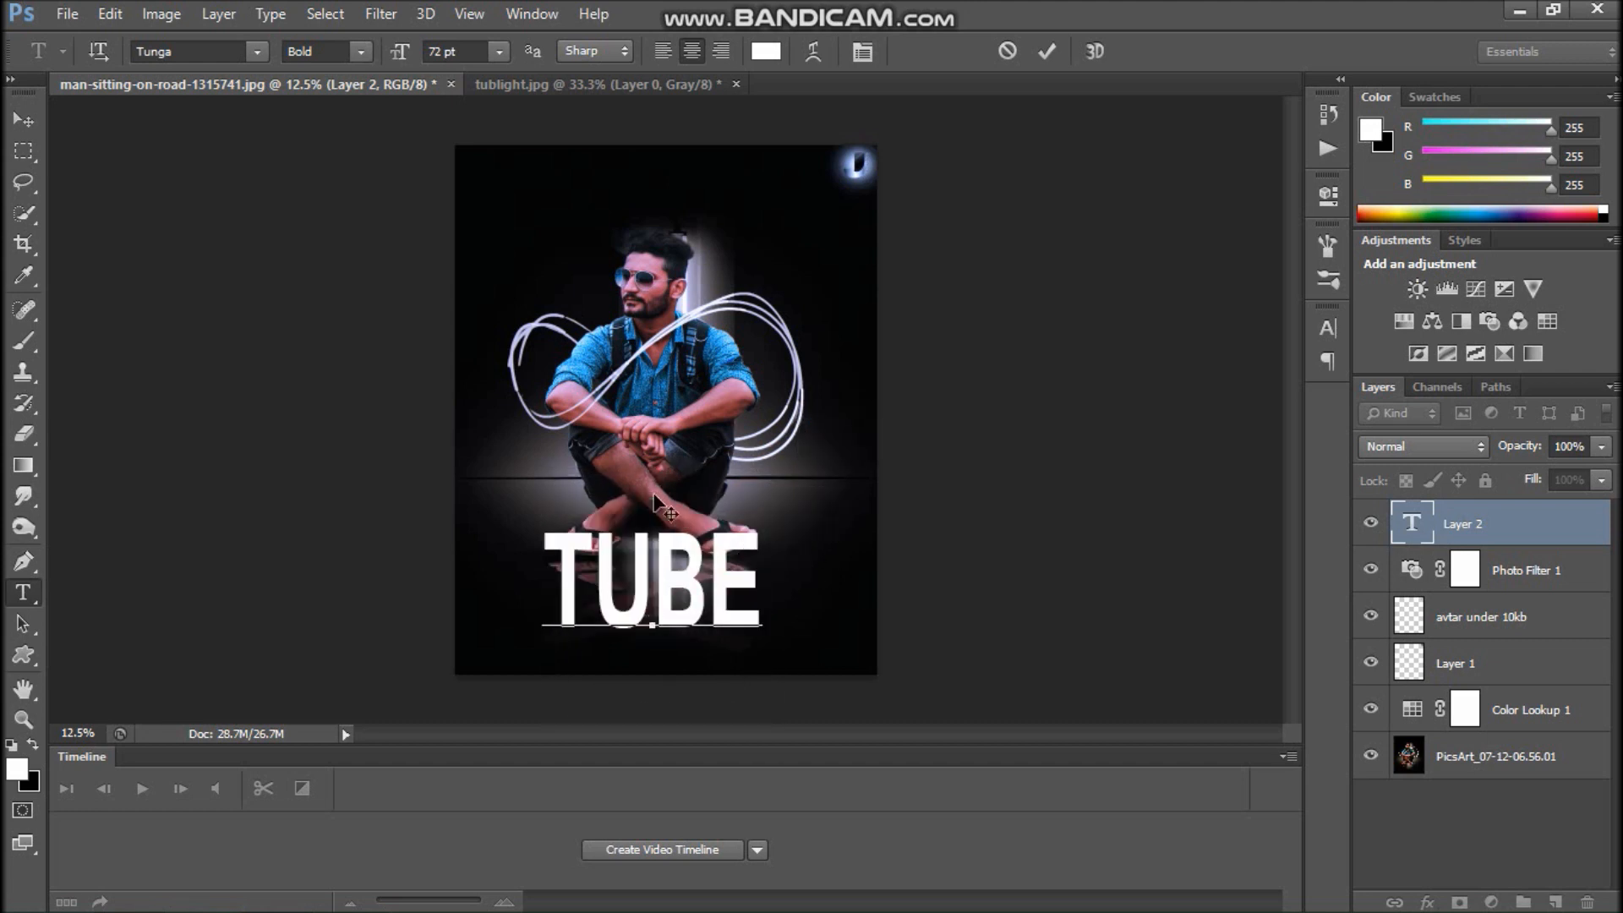
key("v")
mouse_move(654, 534)
left_mouse_down()
mouse_move(656, 511)
mouse_move(659, 533)
left_mouse_up()
key("Return")
left_click_drag(717, 603, 717, 600)
- Change the font of the "TUBE" text to the condensed Tw Cen MT typeface
key("t")
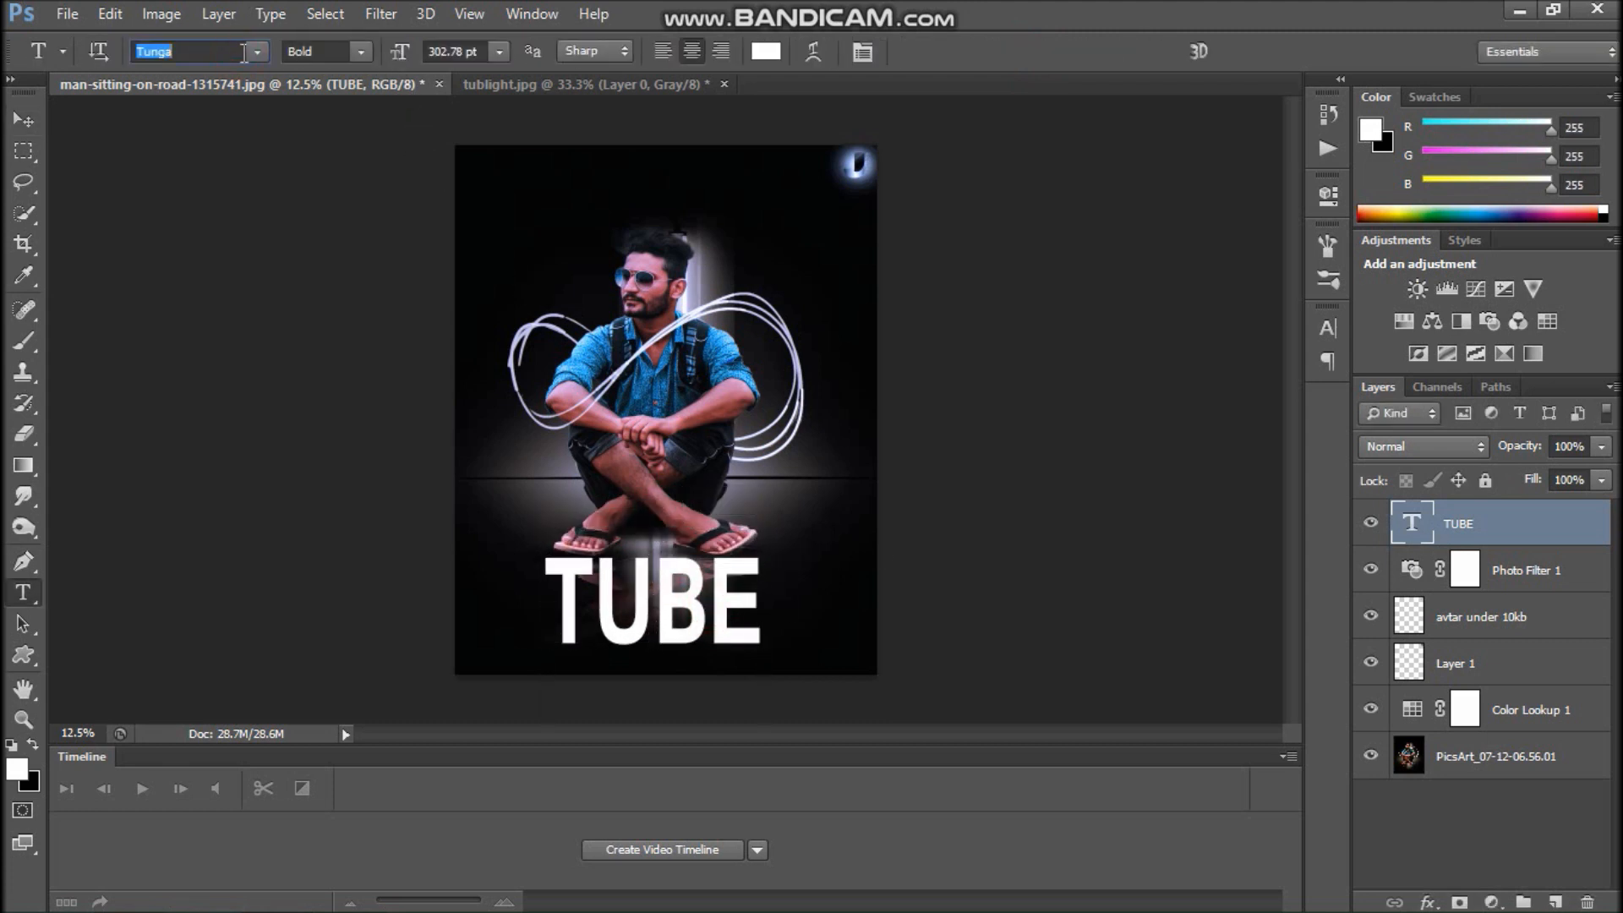
key("Down")
key("Down")
left_click(260, 51)
left_click(262, 52)
left_click(1545, 571)
left_click(1522, 525)
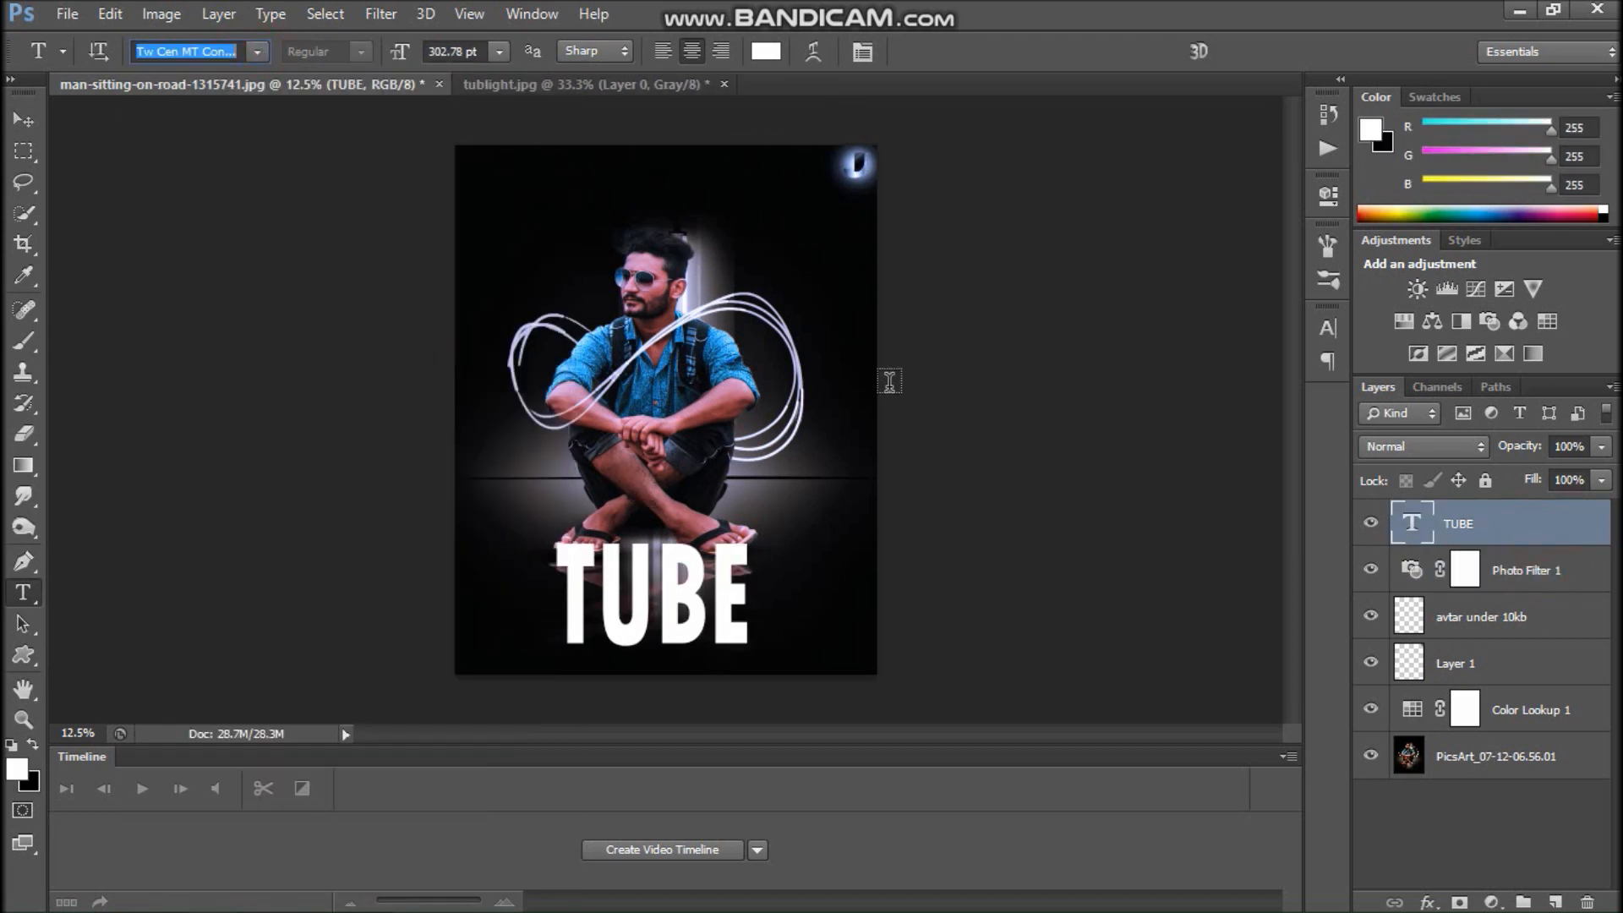
- Add the text "LIGHT" at 72 pt in the empty dark area above the man's head
left_click(598, 199)
type("LIGHT")
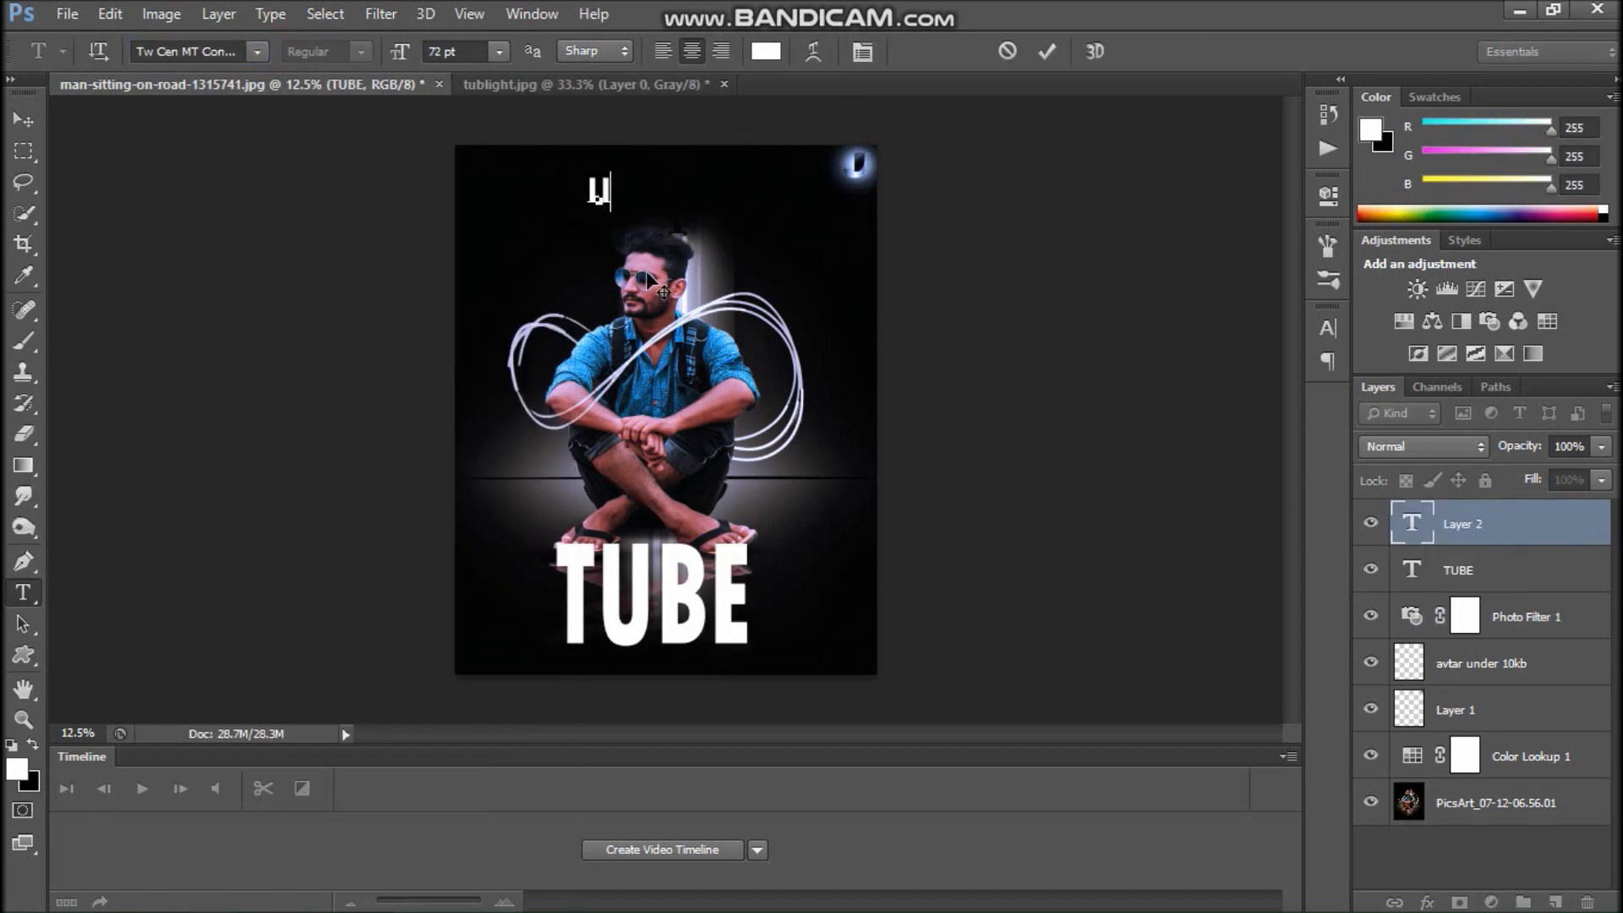
left_click(1047, 51)
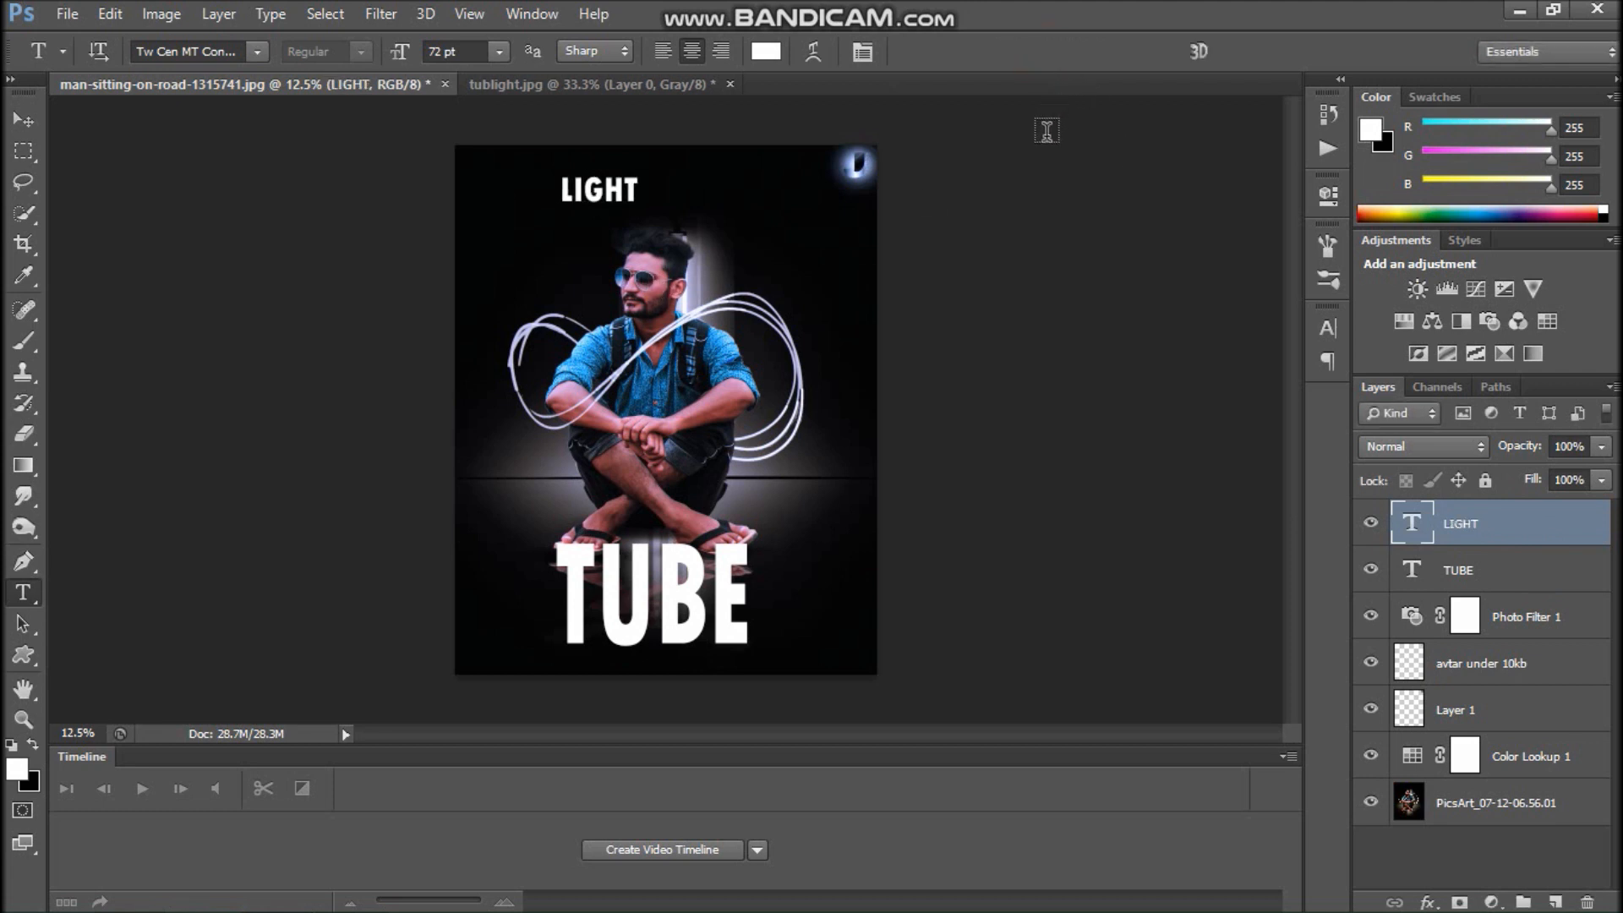
key("v")
key("t")
left_click(598, 193)
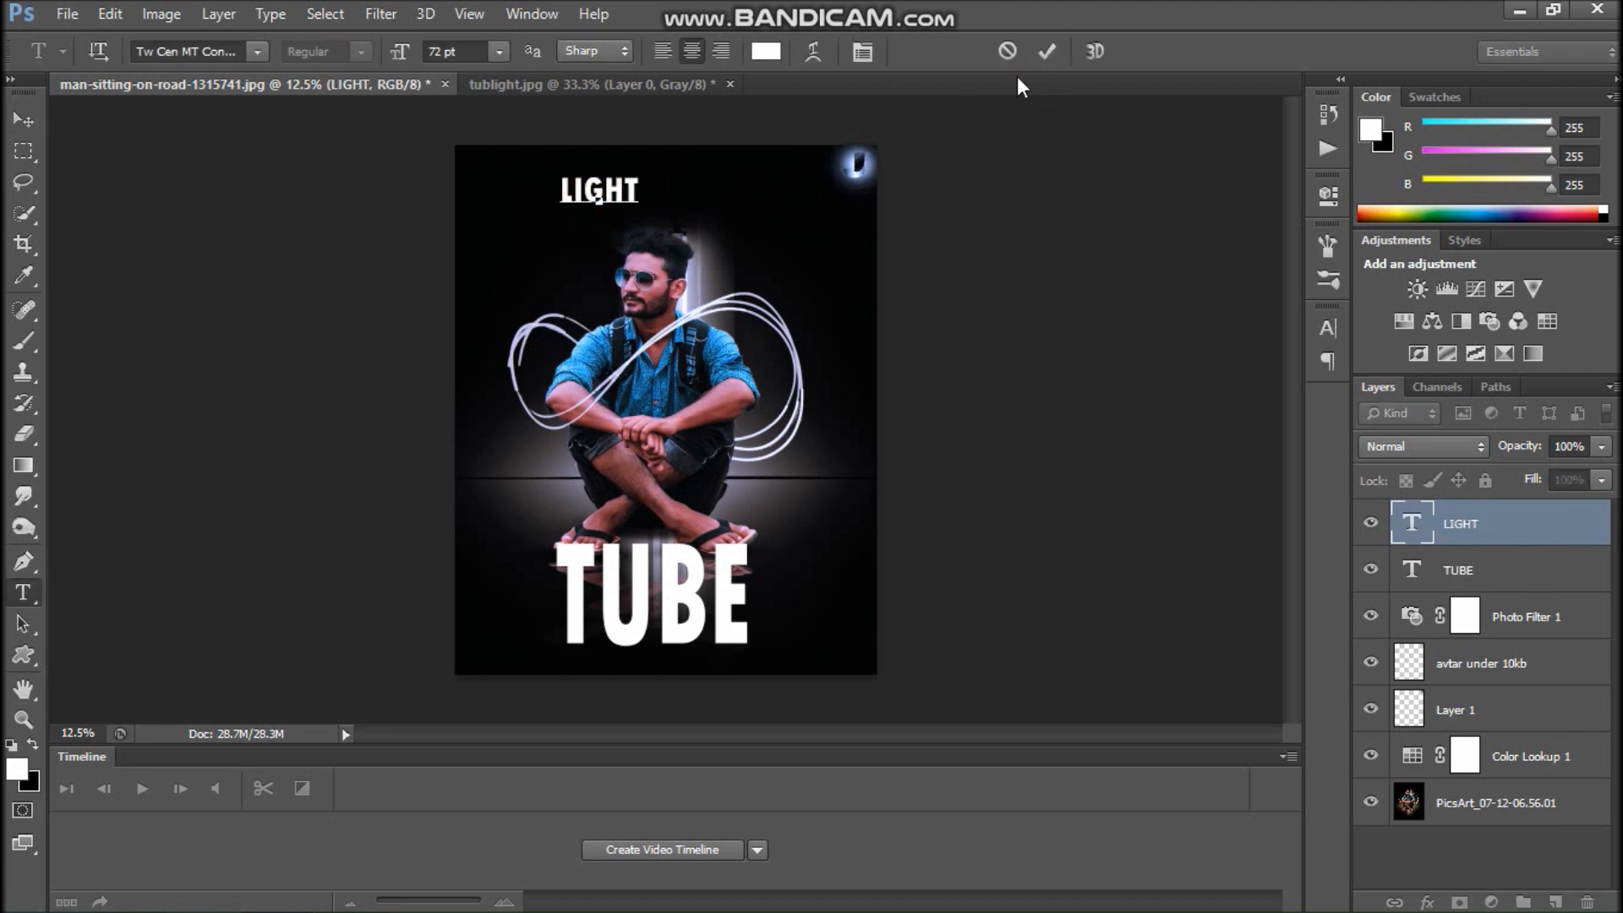
left_click(1047, 51)
- Rotate the "LIGHT" text 90° counterclockwise and place it vertically against the end of "TUBE"
key("v")
key("ctrl+t")
right_click(622, 196)
left_click(760, 515)
left_click_drag(807, 395, 794, 541)
key("Return")
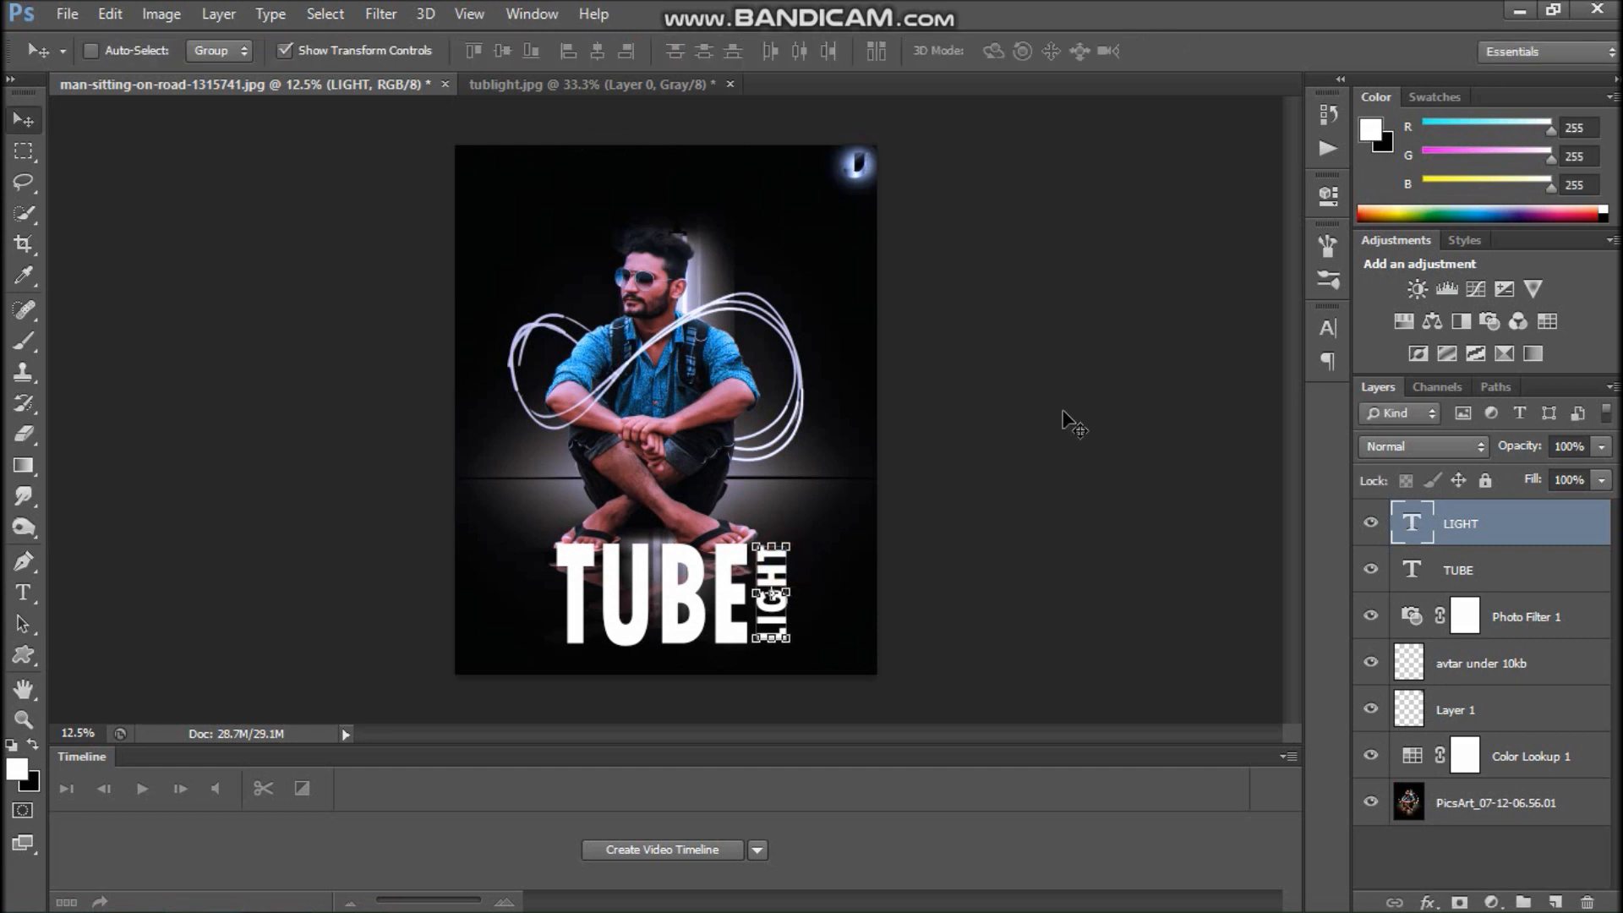
- Select only the "LIGHT" and "TUBE" text layers and merge them into one layer
left_click(1502, 701)
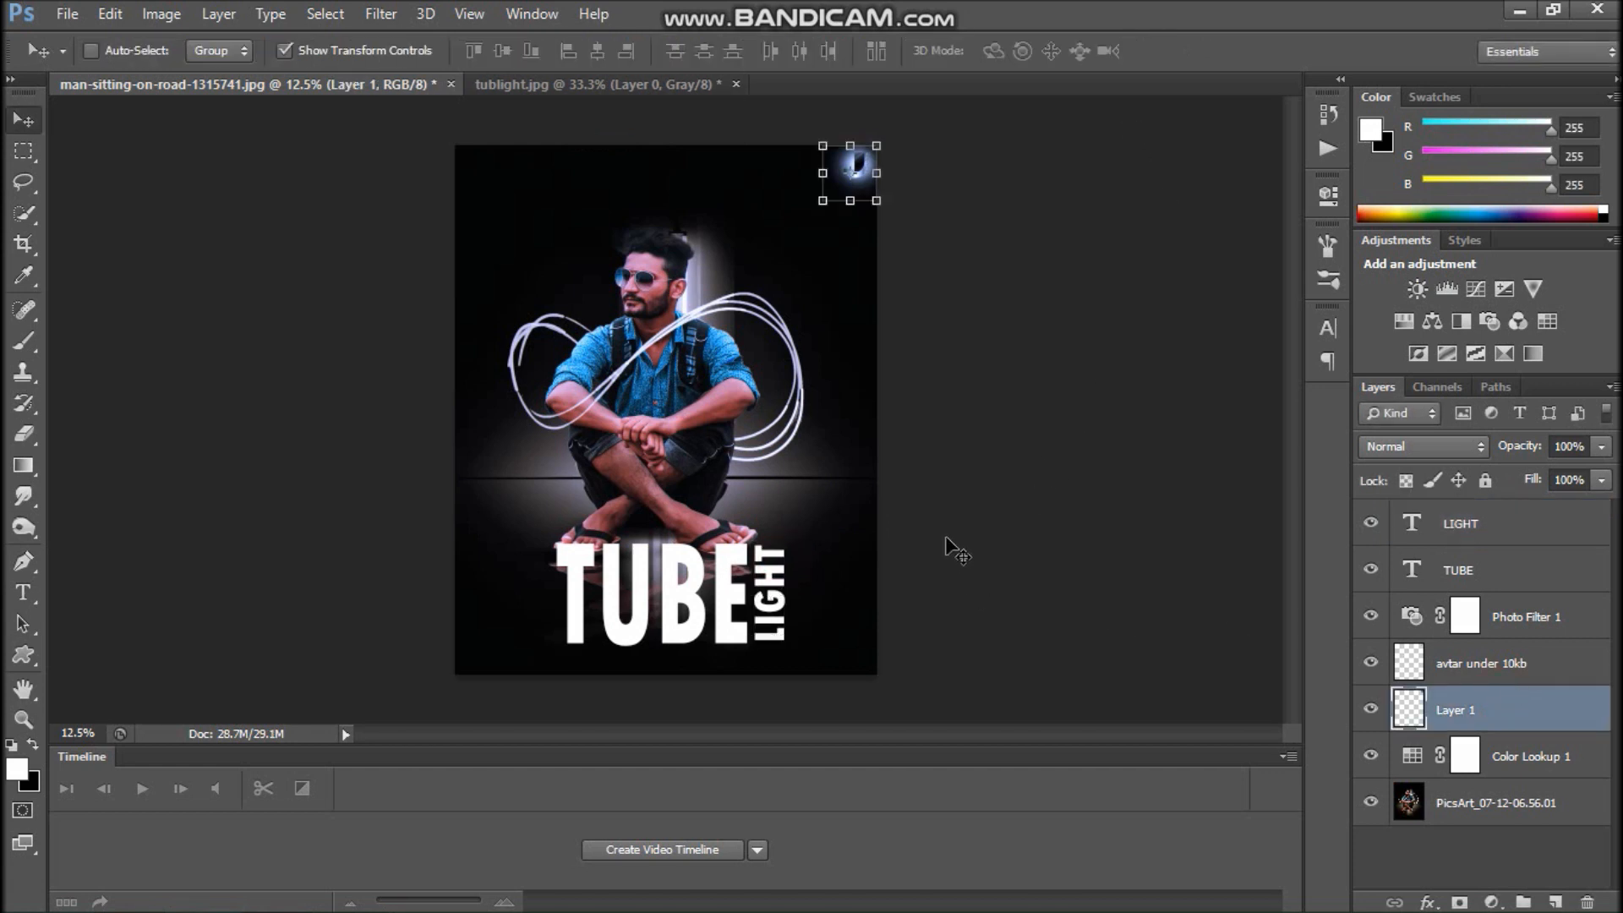
left_click(1500, 569, "ctrl")
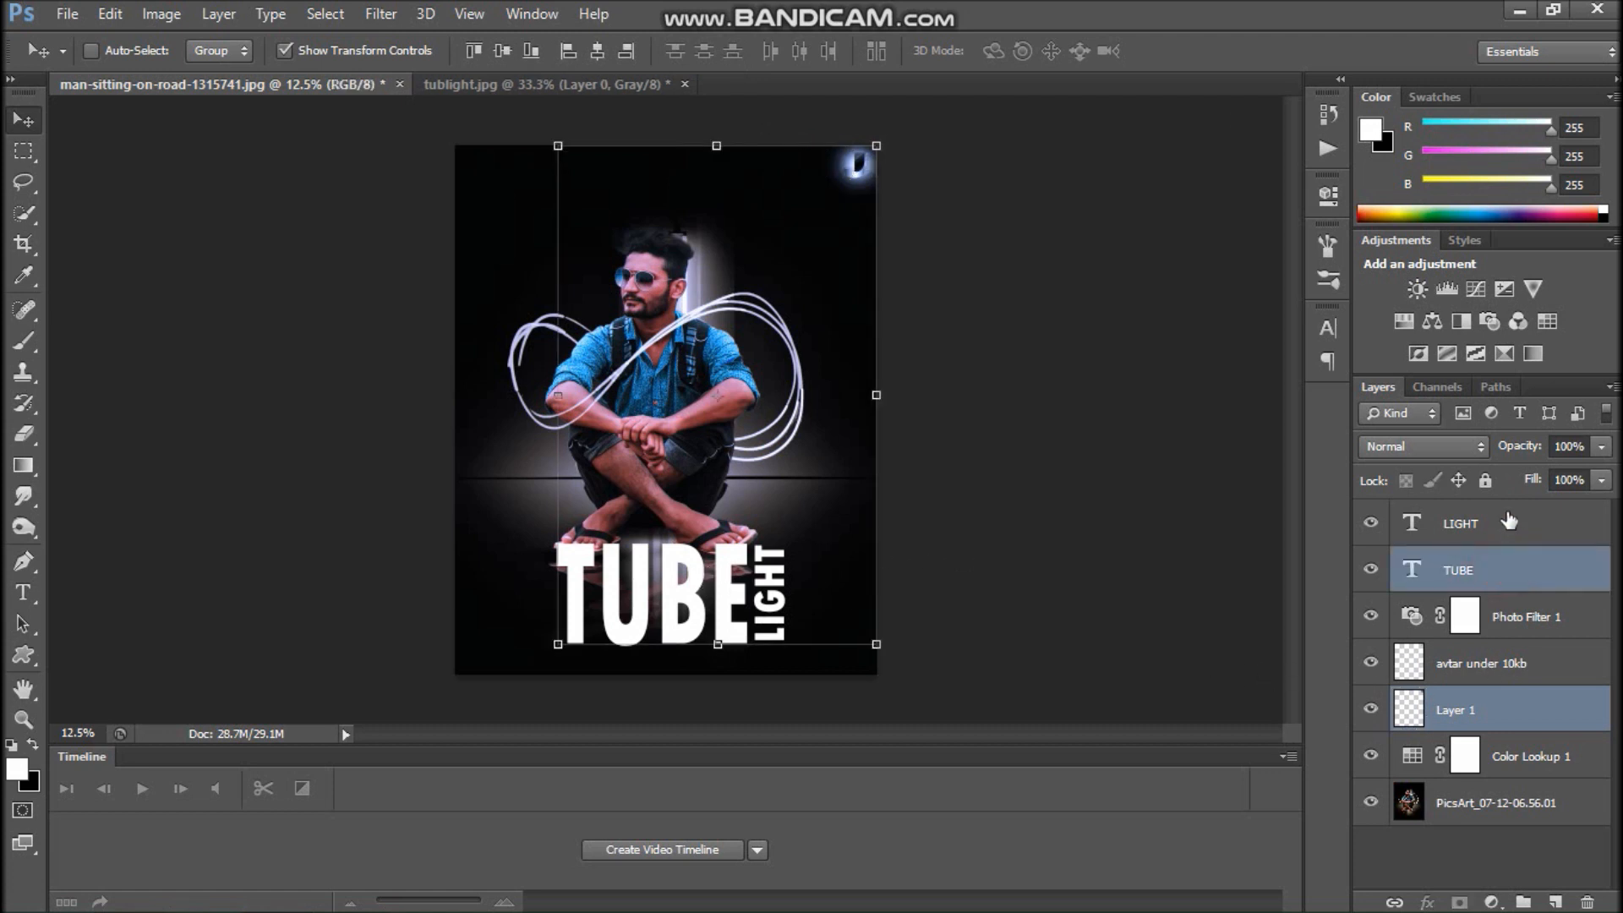
left_click(1501, 524, "ctrl")
left_click(1505, 752, "ctrl")
left_click(1509, 749, "ctrl")
left_click(1524, 721, "ctrl")
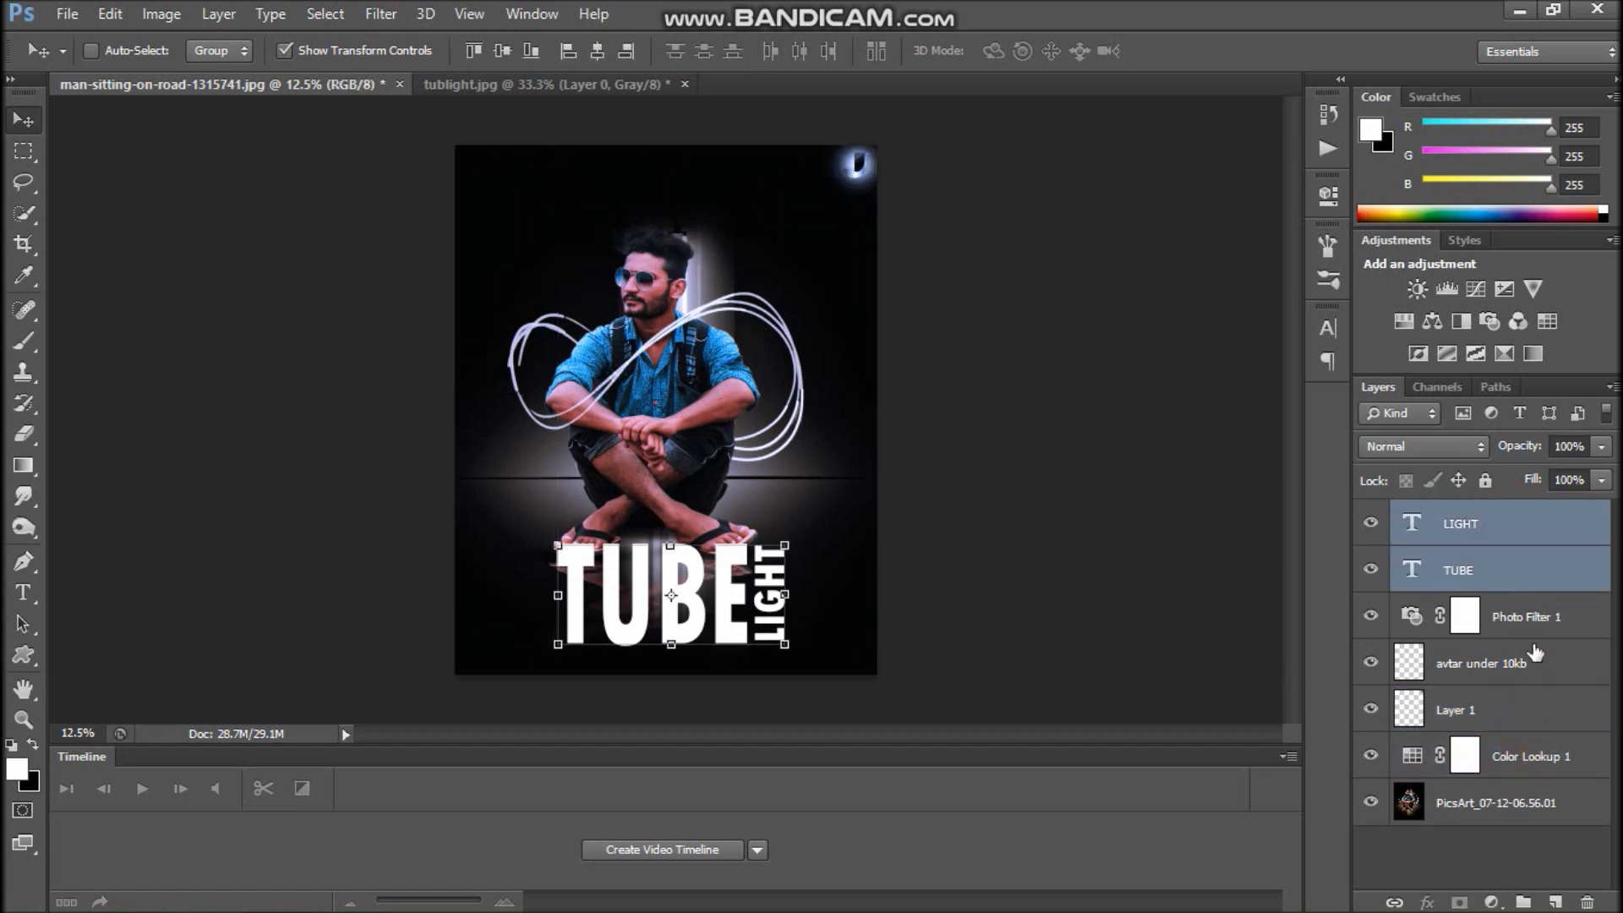
key("ctrl+e")
- Stretch the merged title across most of the picture's width, reduce its height and position it along the lower edge
left_click_drag(731, 604, 843, 614)
left_click_drag(552, 614, 487, 614)
left_click_drag(666, 664, 728, 638)
key("Return")
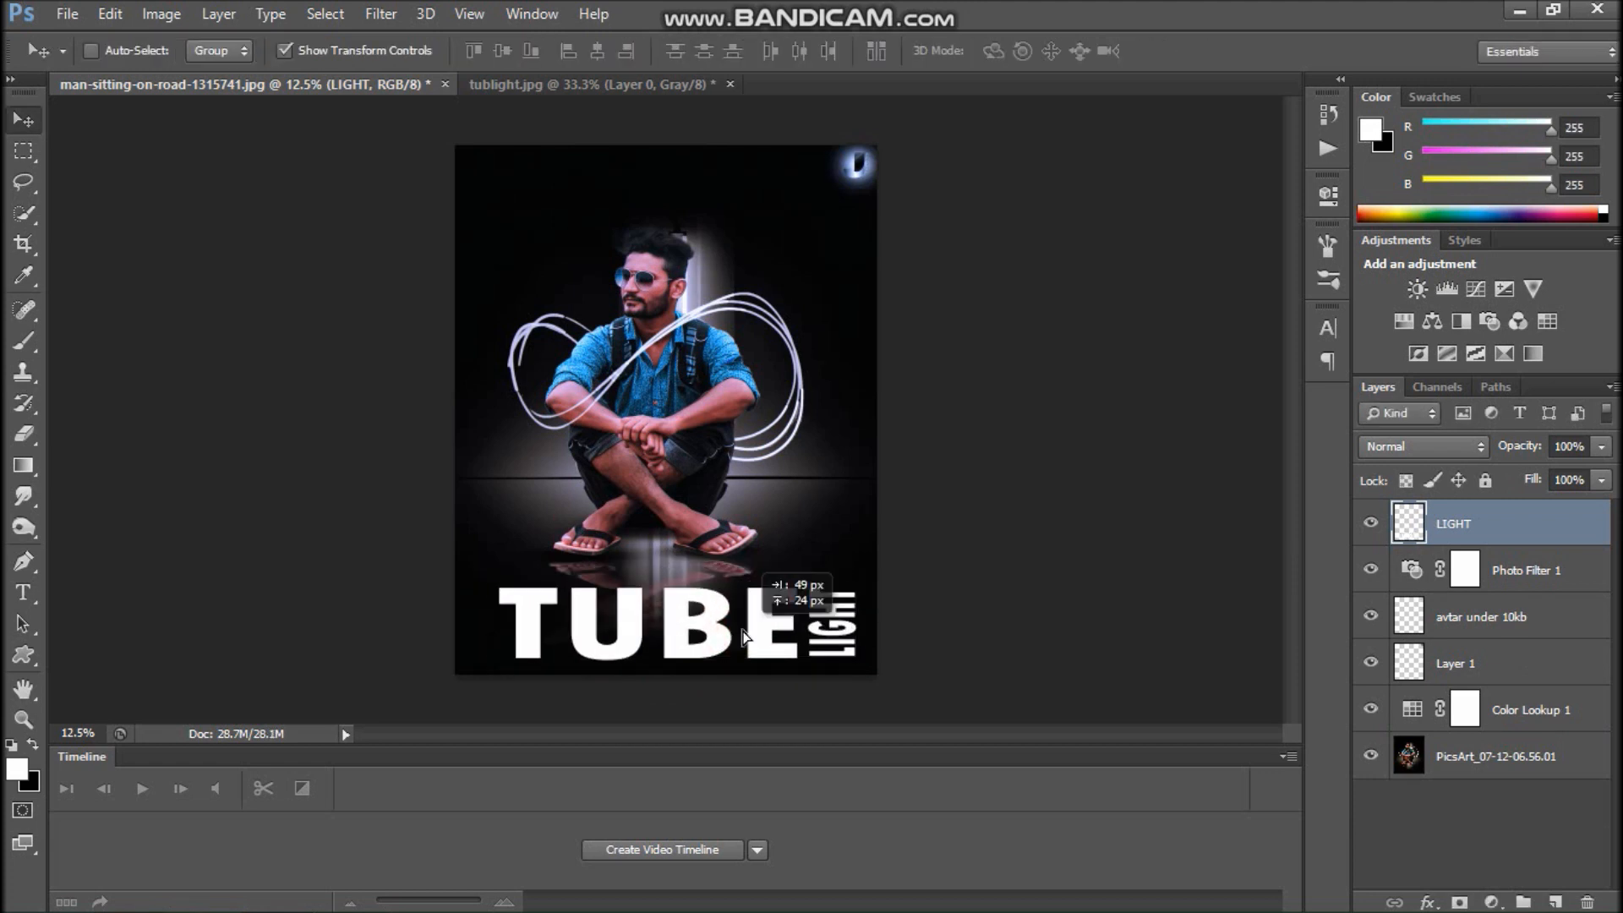
- Open the preset styles in the merged title's Layer Style settings and move the dialog clear of the picture
left_click(1577, 543)
double_click(1578, 546)
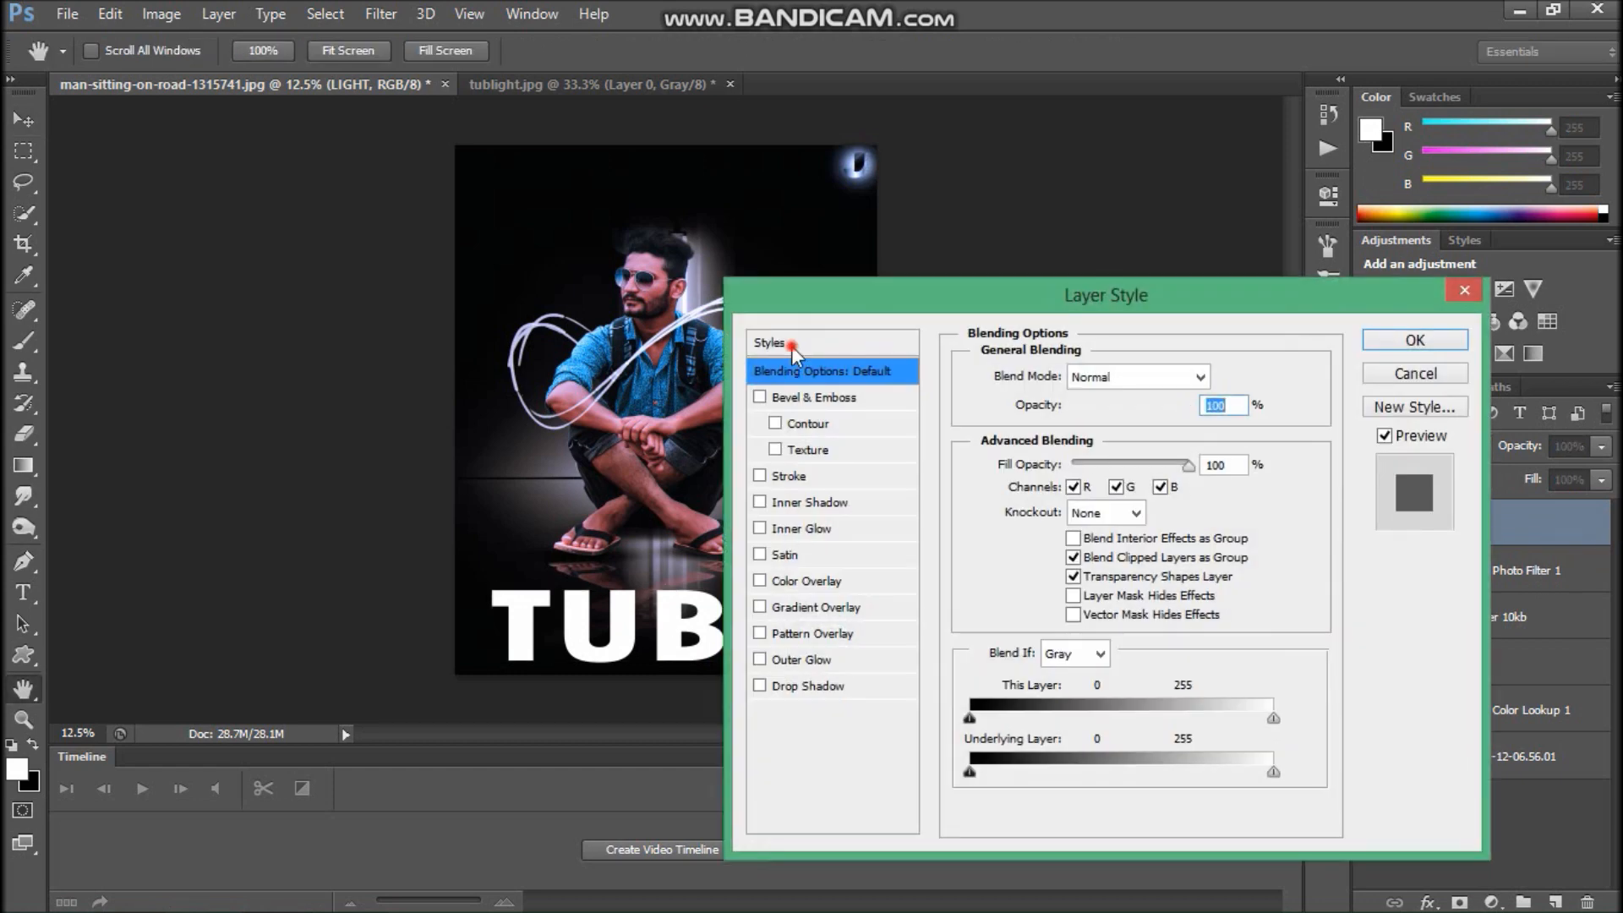
left_click(774, 347)
left_click_drag(969, 296, 1116, 298)
- Try several of the default preset styles on the title, ending with the brown gradient one
left_click(1313, 399)
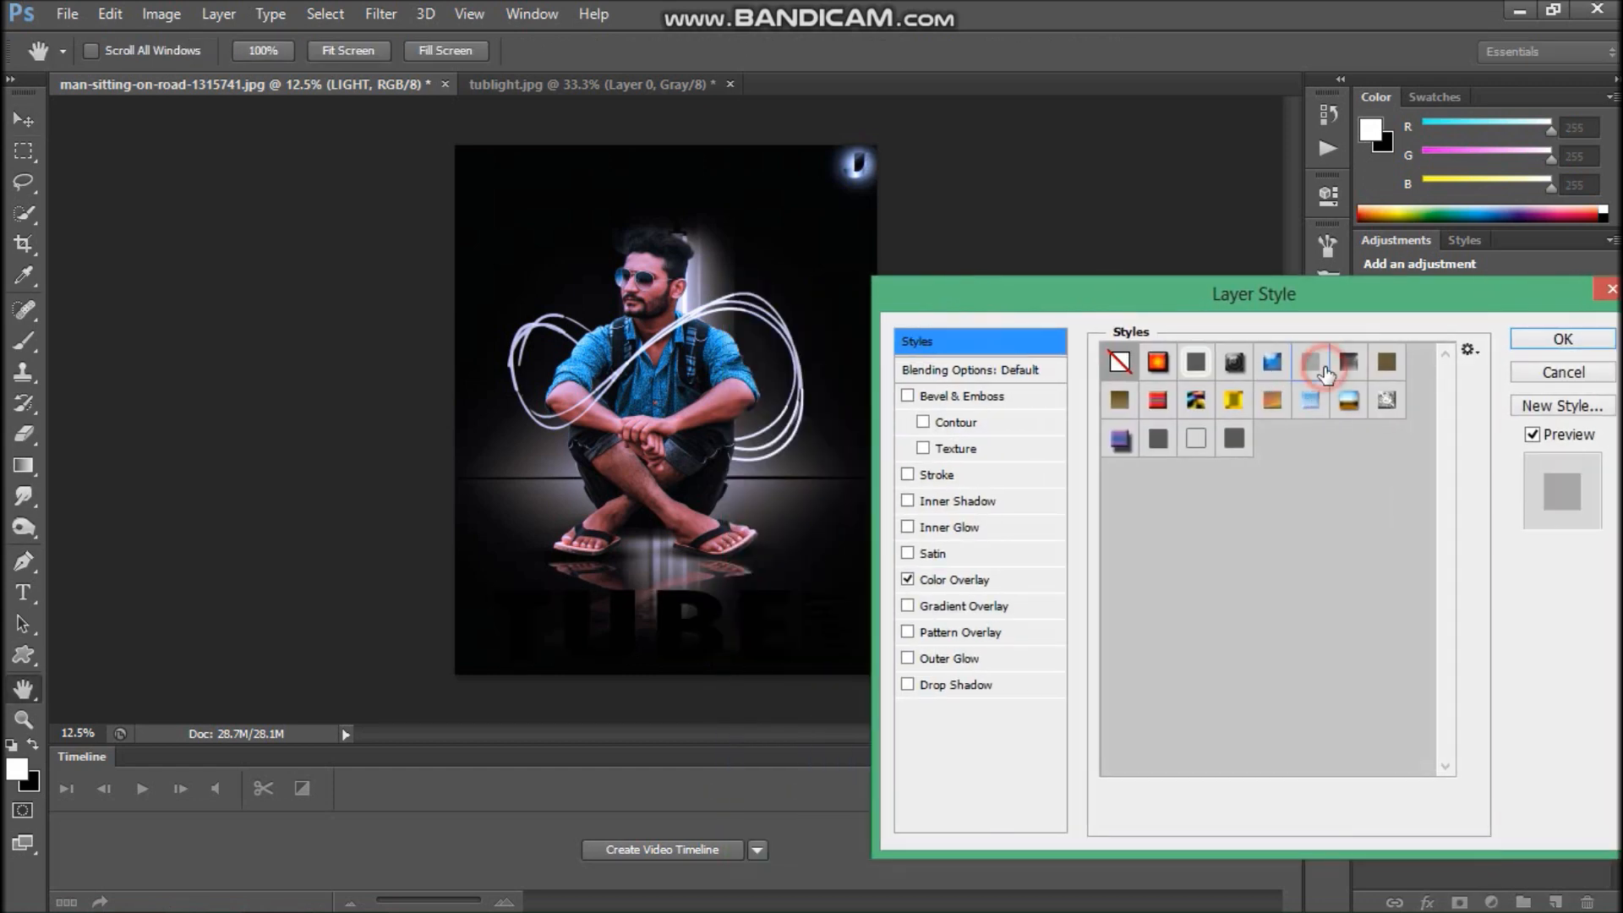
left_click(1274, 400)
left_click(1120, 439)
left_click(1196, 438)
left_click(1120, 400)
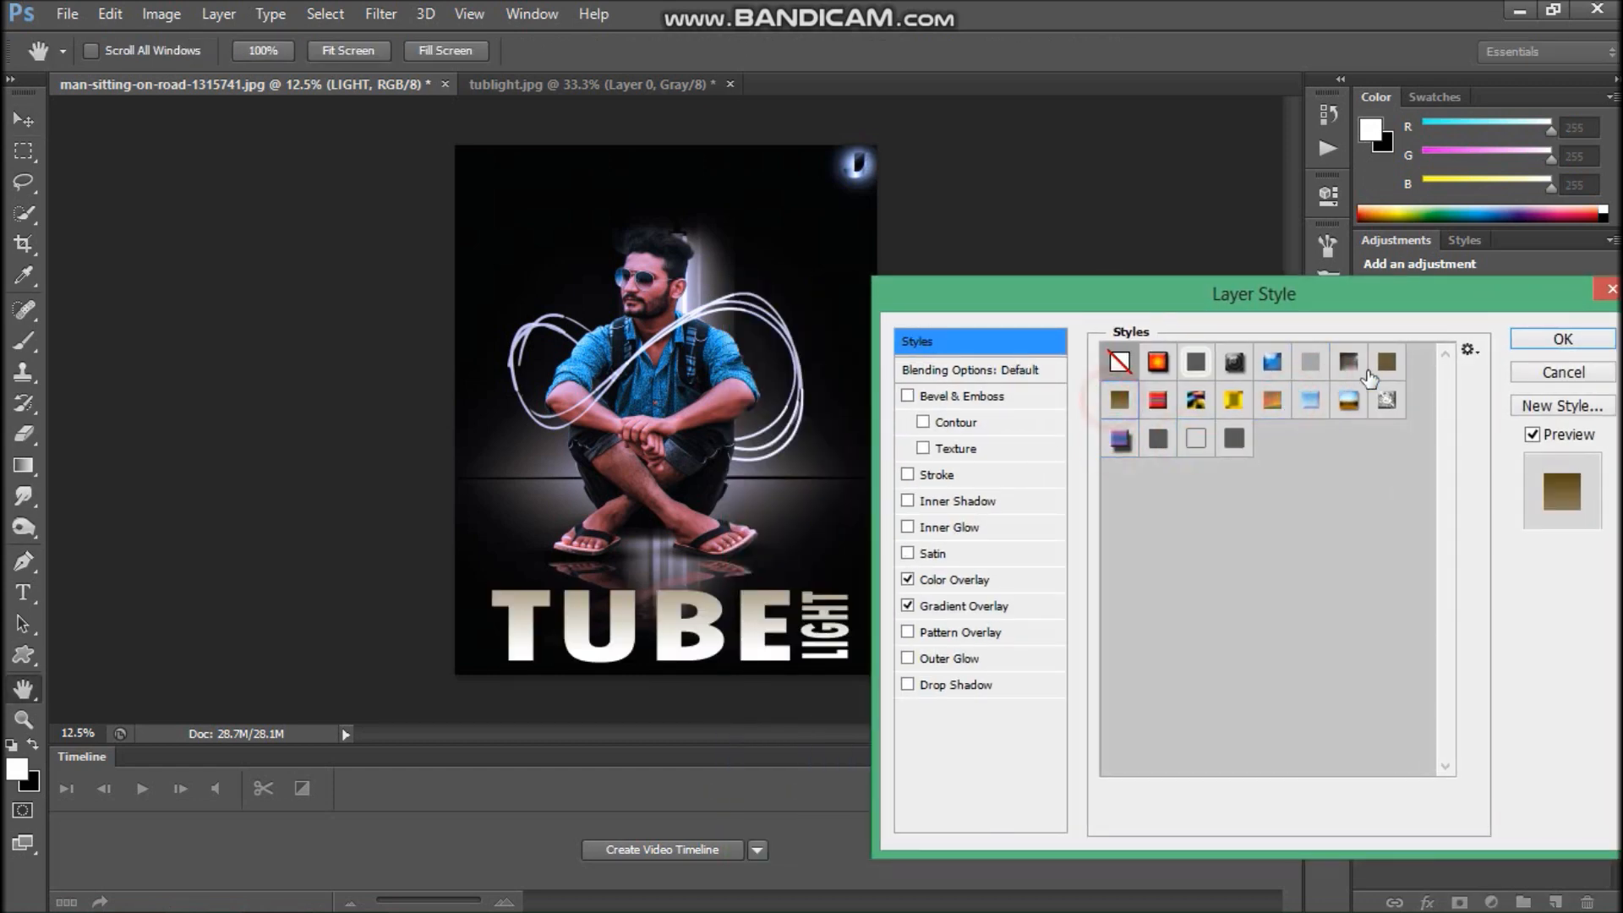
- Append the Text Effects 2 style library and try its green and blue gradient presets on the title
left_click(1470, 349)
left_click(1493, 831)
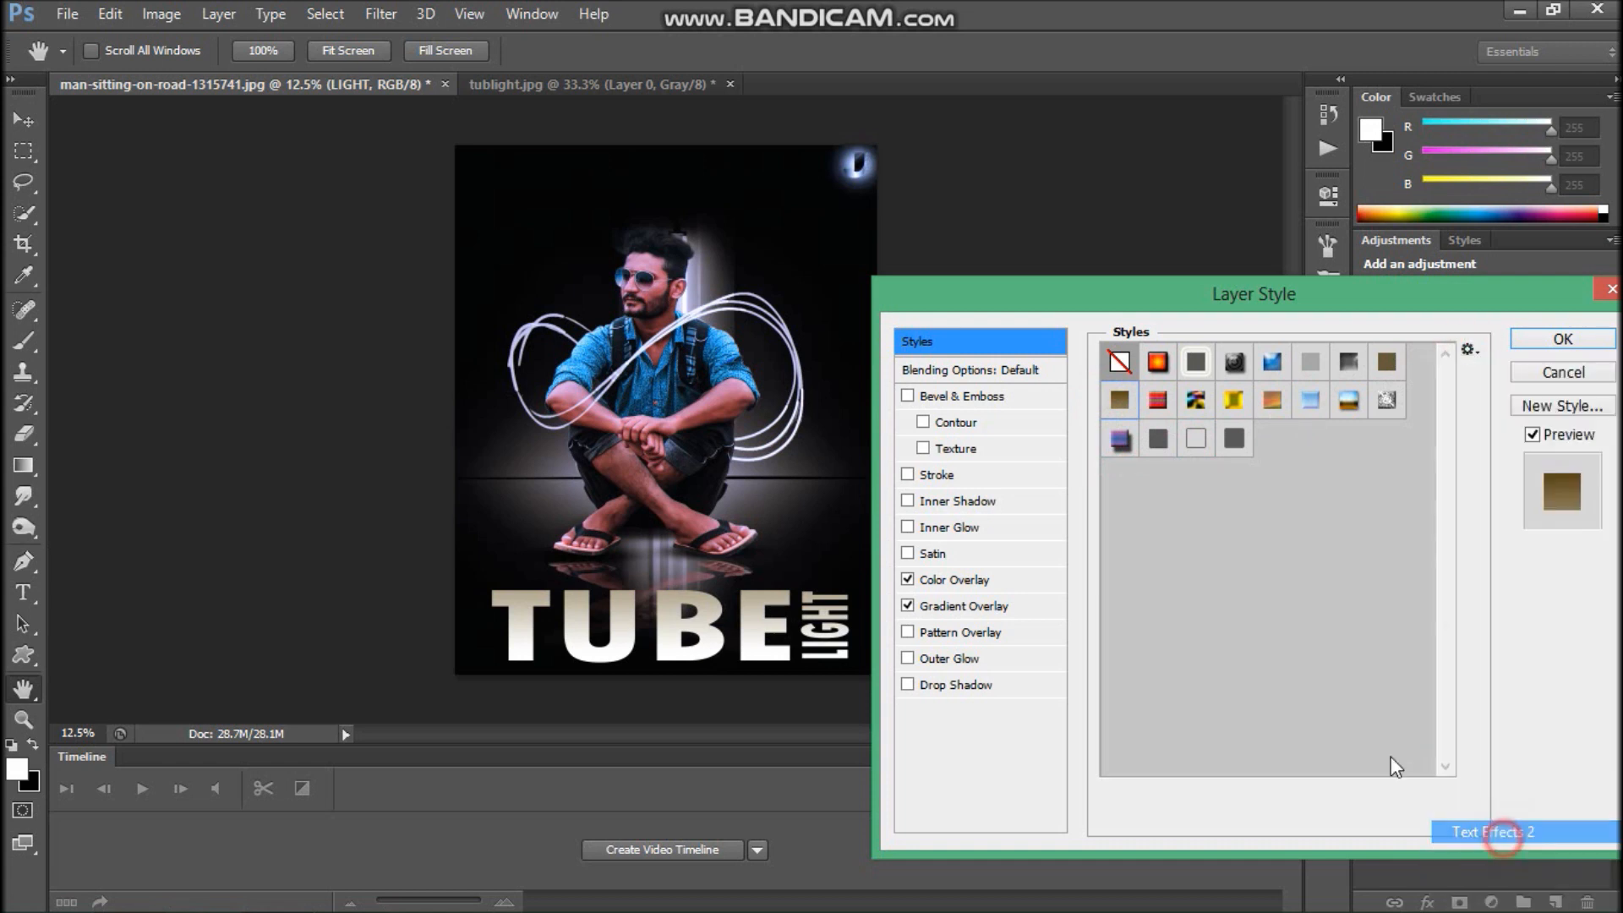
left_click(936, 366)
left_click(1347, 478)
left_click(1195, 553)
- Append the Text Effects style library to the available presets
left_click(1468, 350)
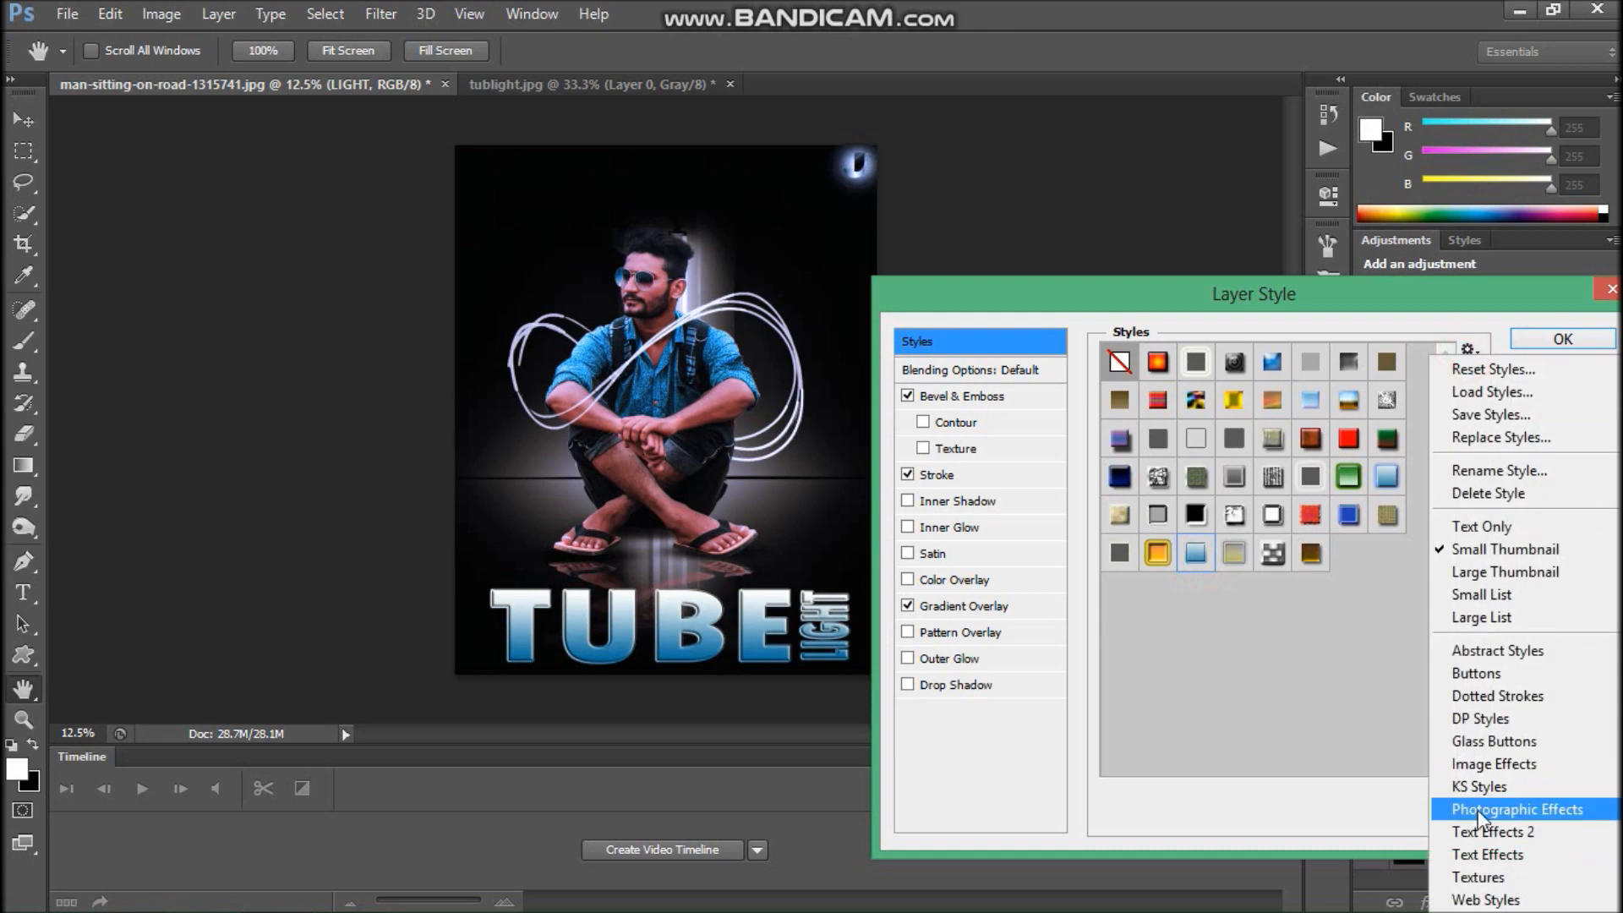
left_click(1488, 855)
left_click(935, 365)
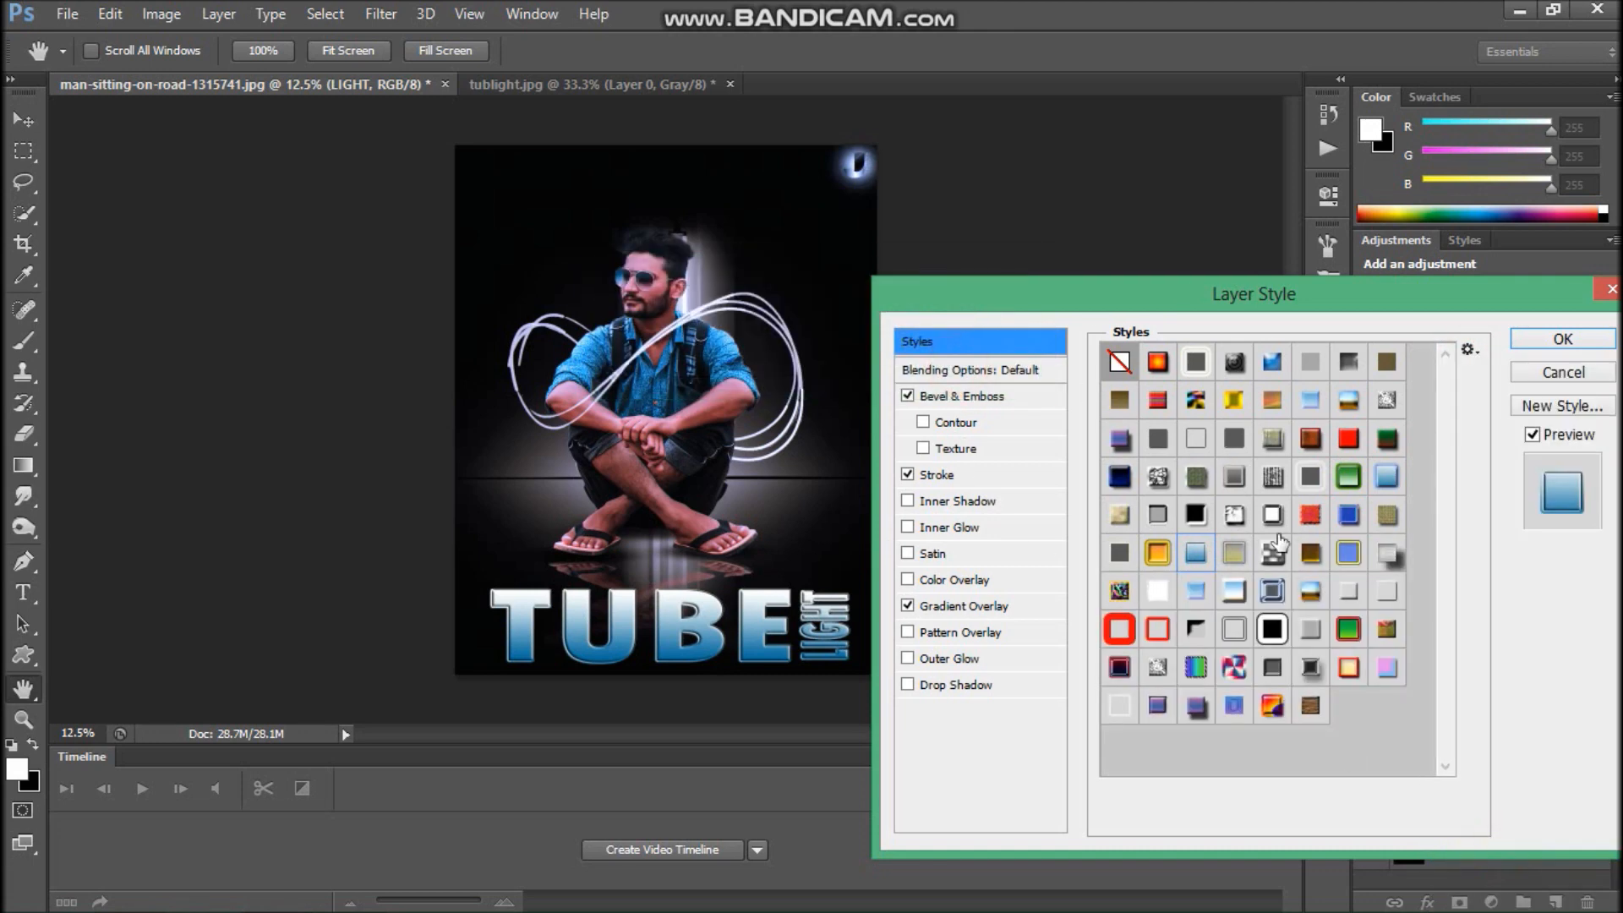
- Append the Web Styles library and apply its glowing white gel preset to the title
left_click(1468, 350)
left_click(1437, 898)
left_click(937, 365)
scroll(1252, 558, "down", 4)
left_click(1119, 644)
left_click(1187, 658)
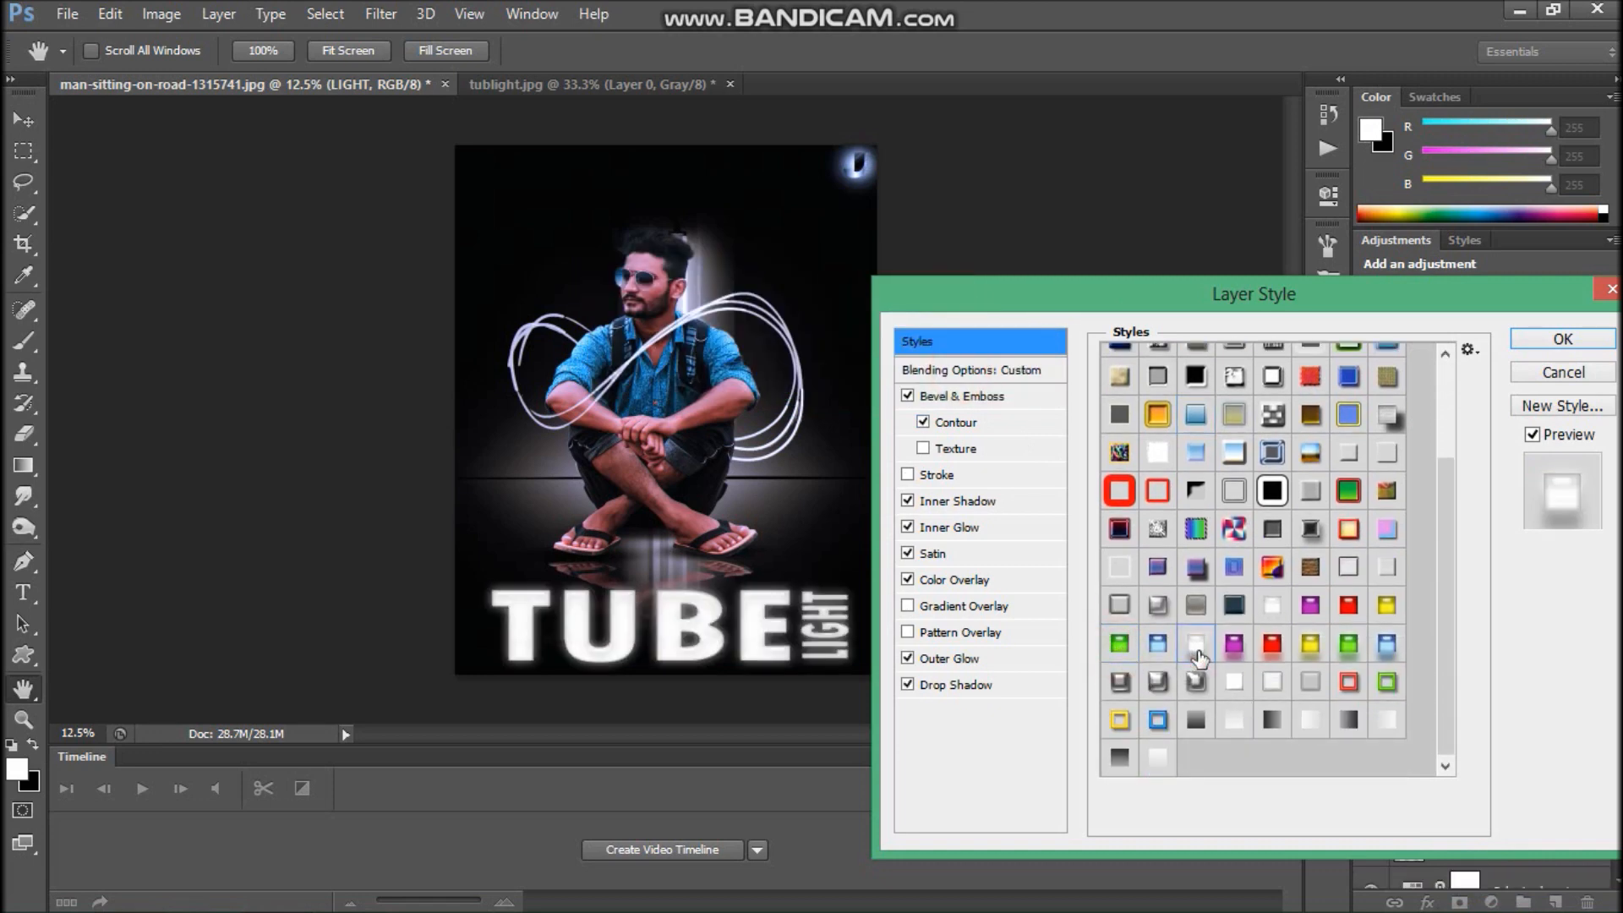
left_click(1563, 339)
- Select the Photo Filter 1 layer and save the image to the Desktop, choosing its file format and accepting the format options
right_click(600, 215)
left_click(636, 233)
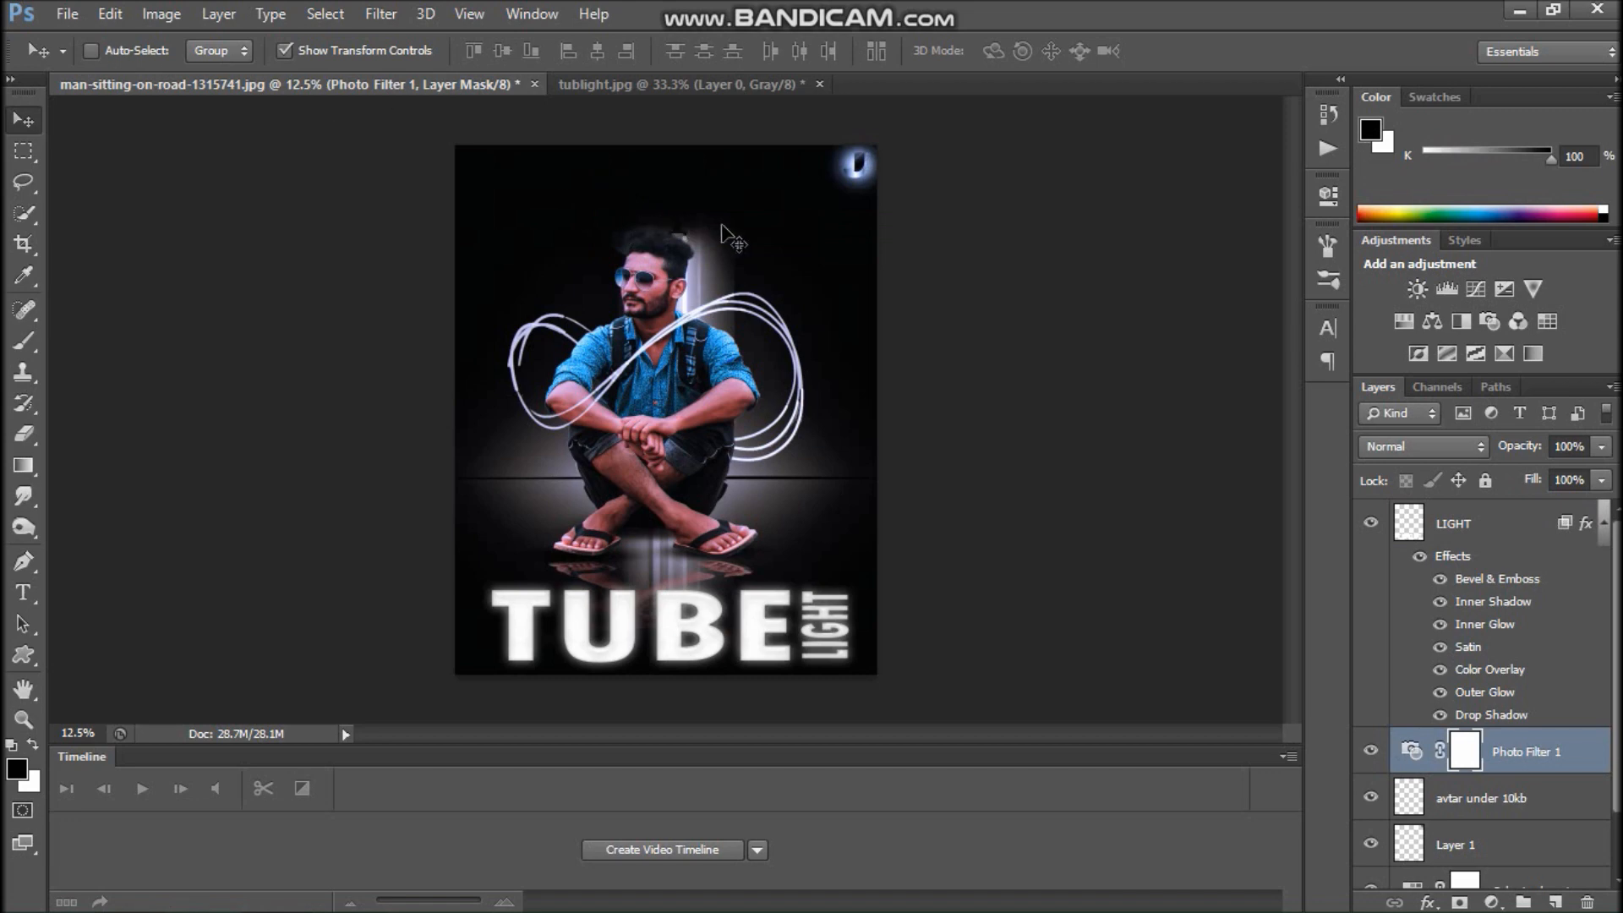
key("ctrl+shift+s")
left_click(466, 334)
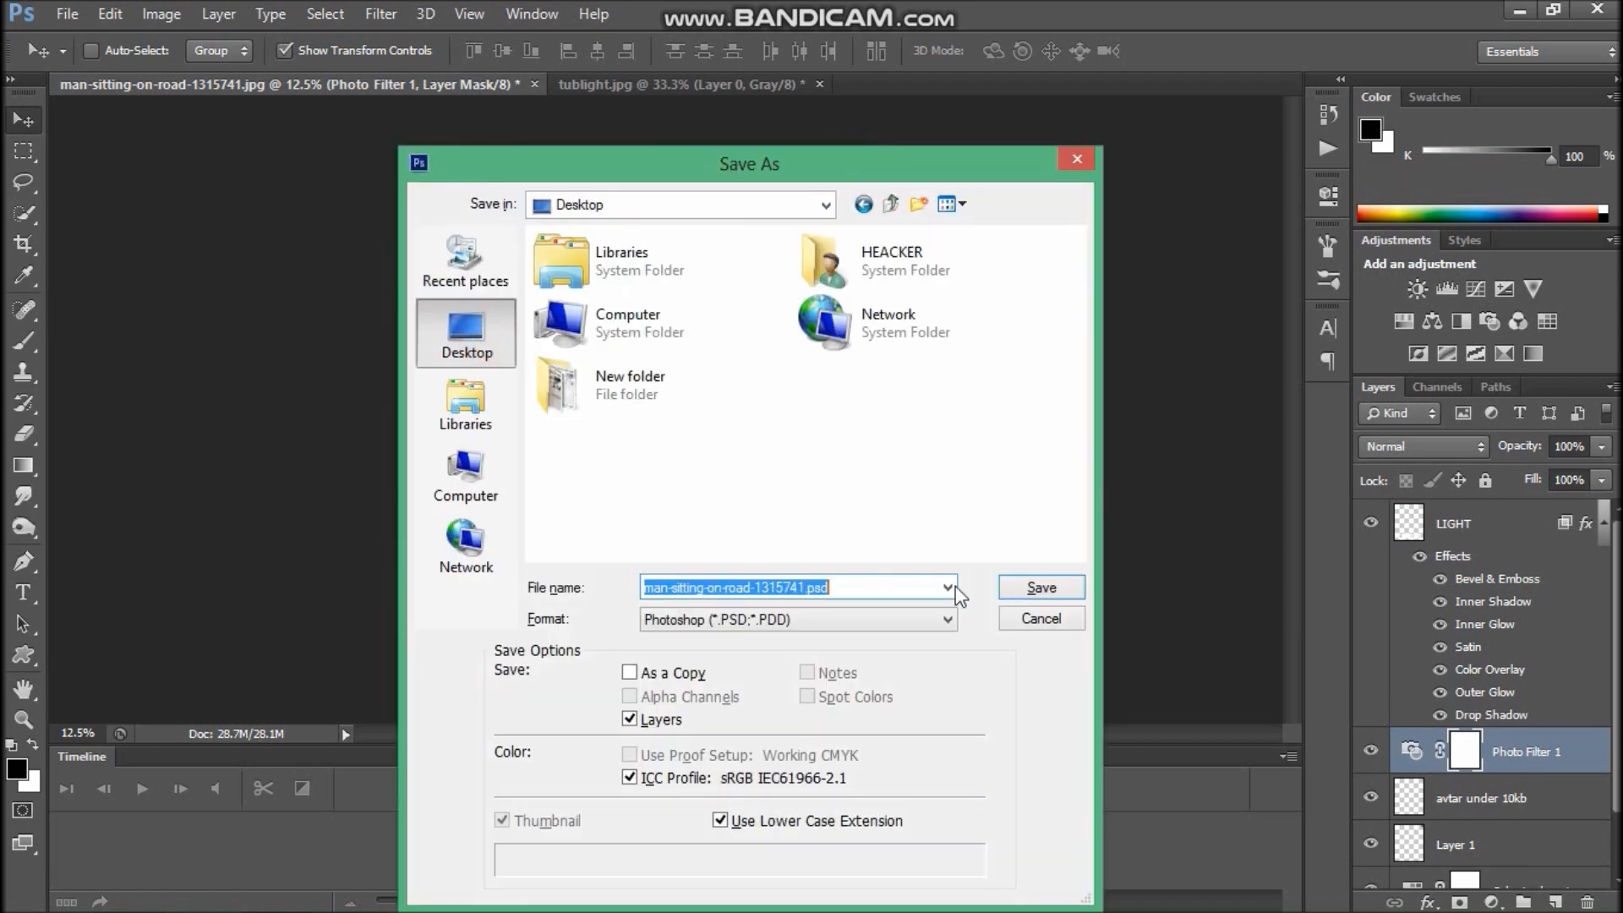
left_click(812, 619)
left_click(820, 414)
left_click(1042, 587)
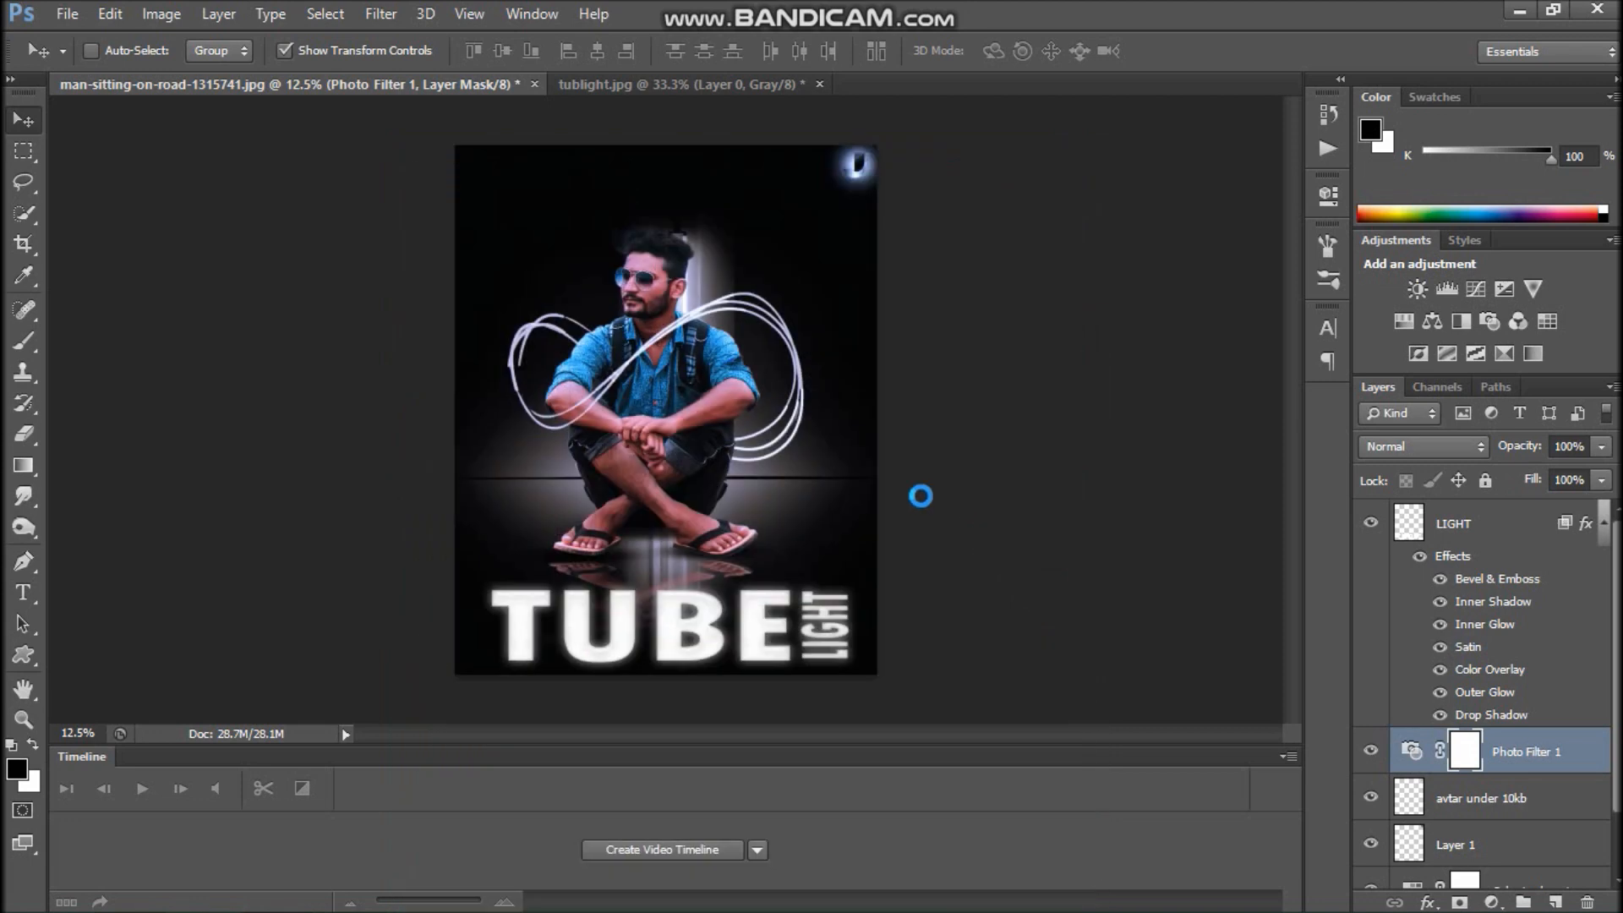
left_click(964, 207)
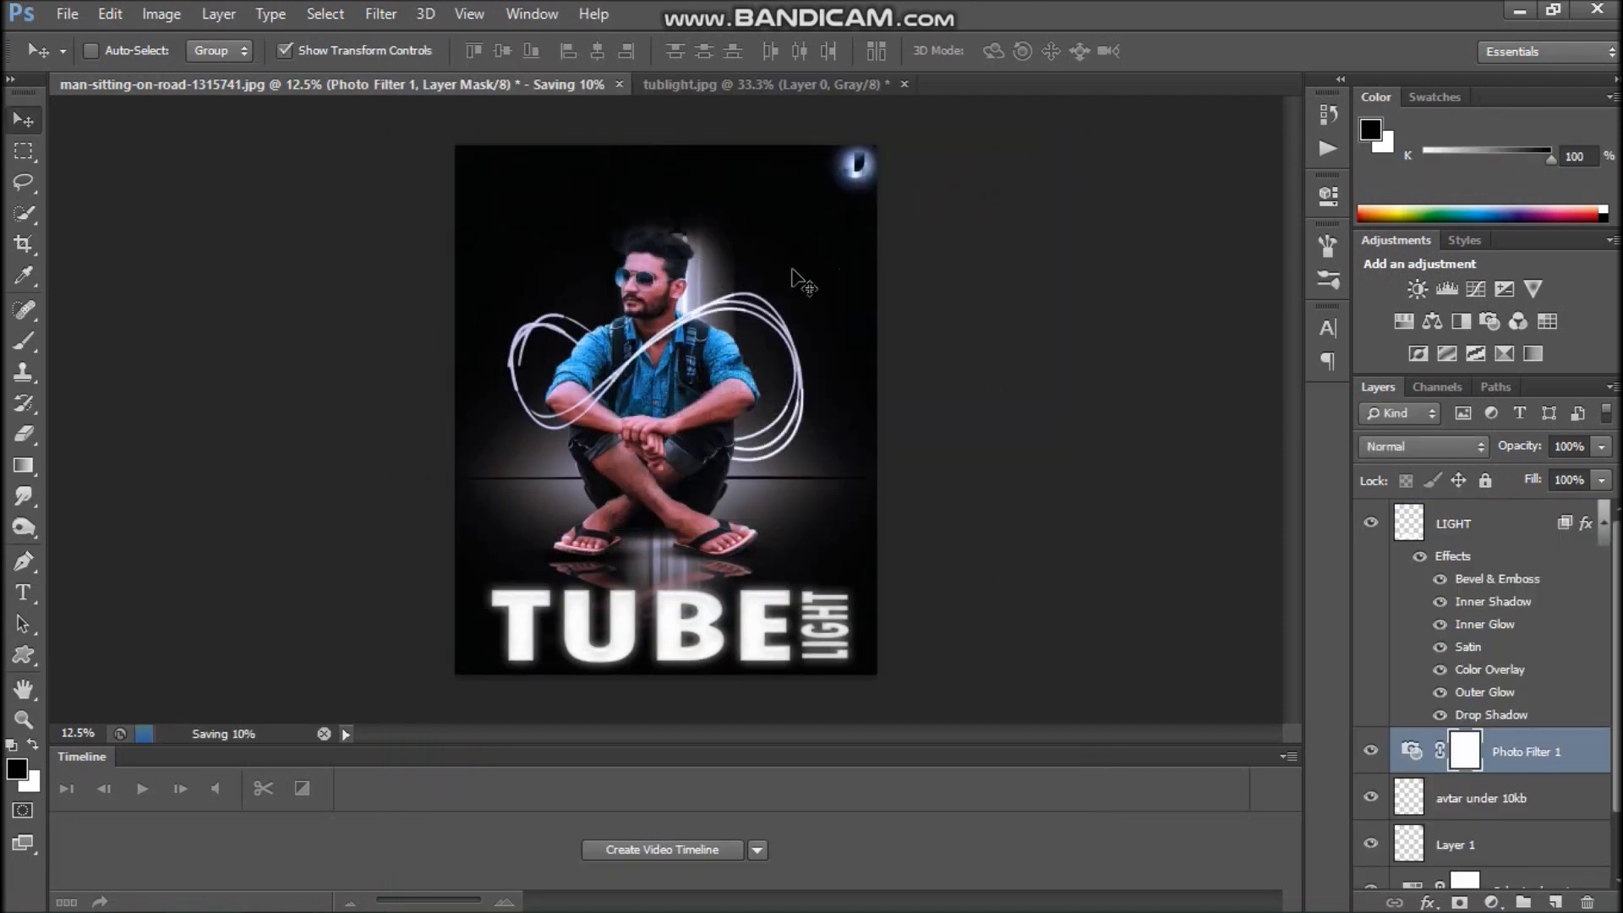